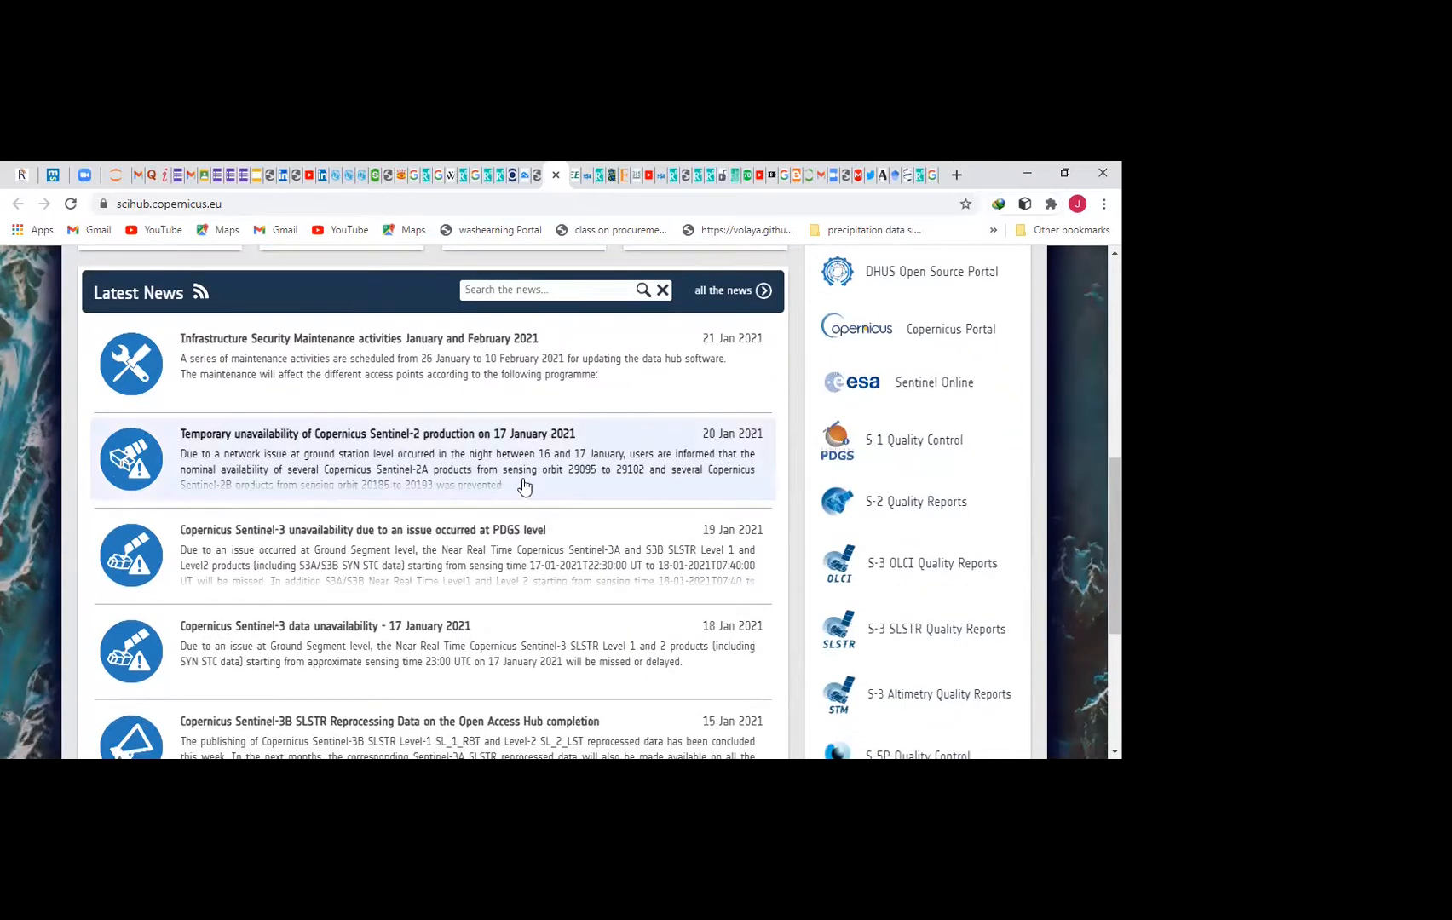
Open the data hub's map interface and log in with the saved account credentials
scroll(551, 460, "up", 1)
scroll(552, 464, "up", 6)
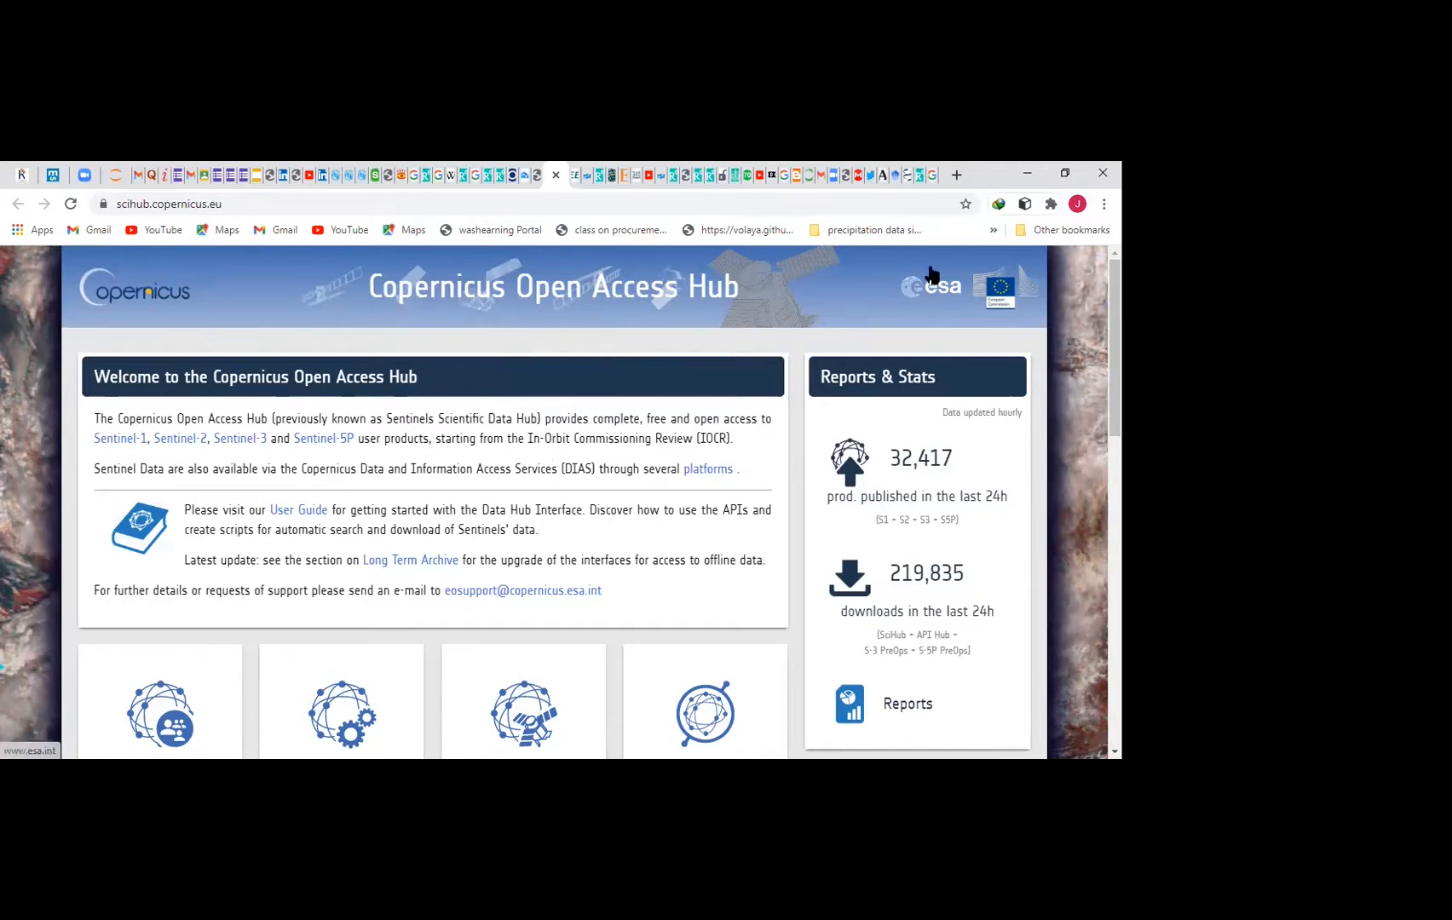
mouse_move(733, 704)
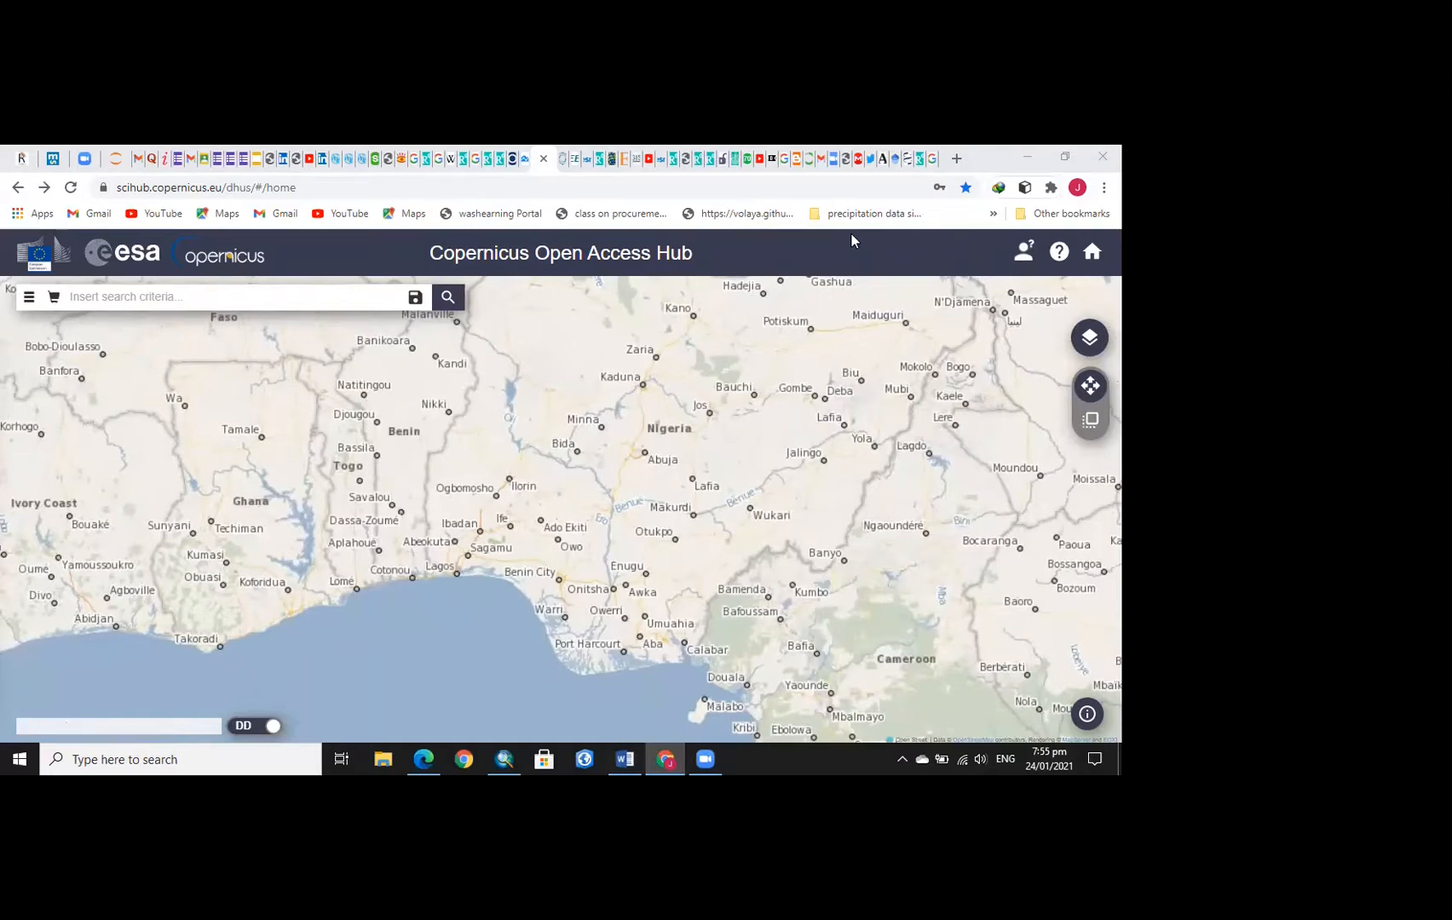
left_click(1022, 260)
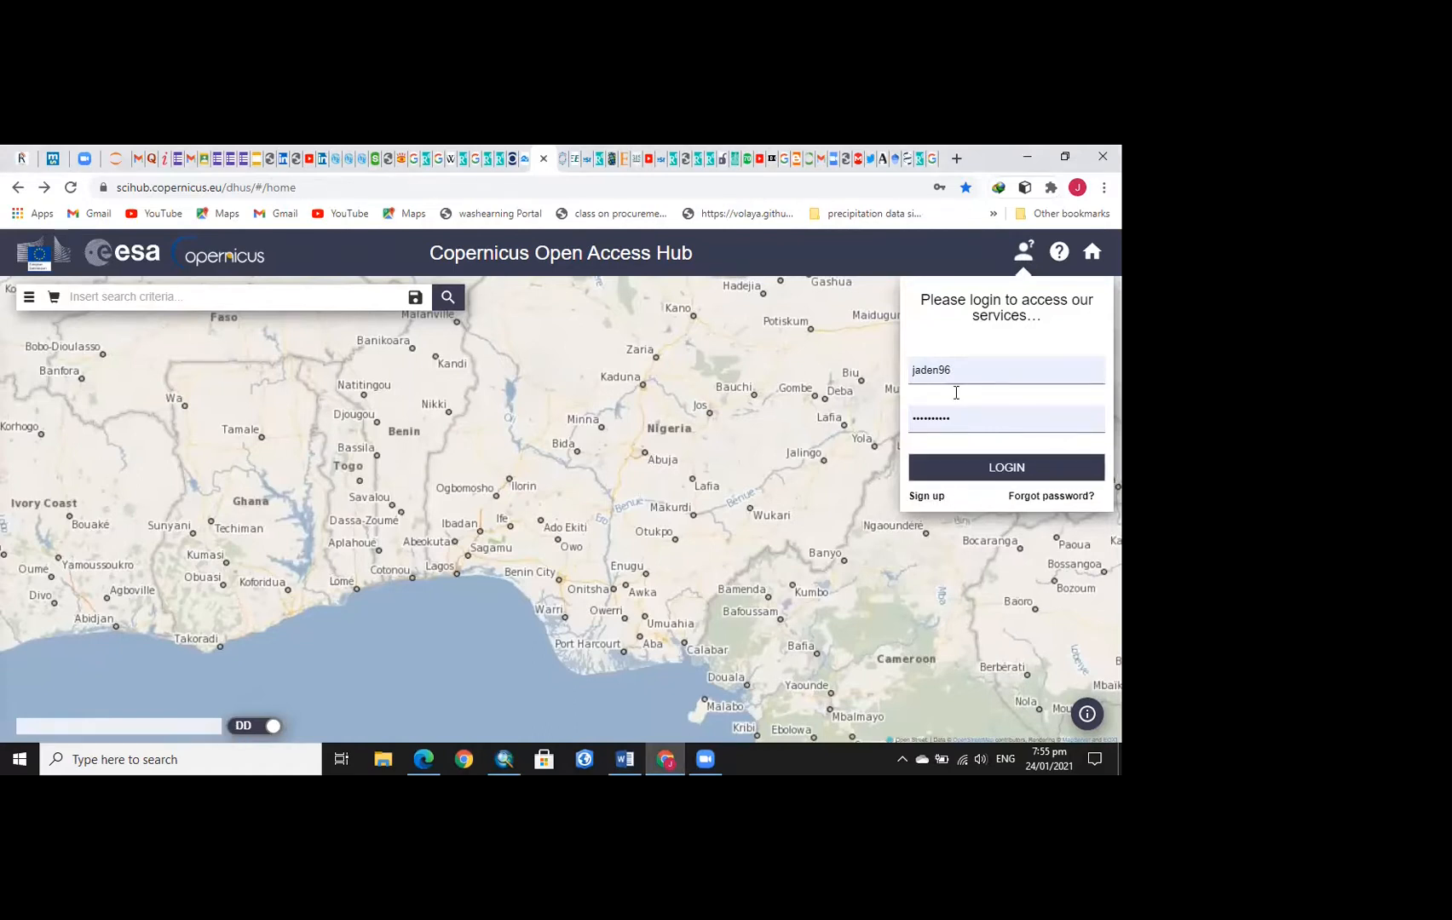
left_click(977, 474)
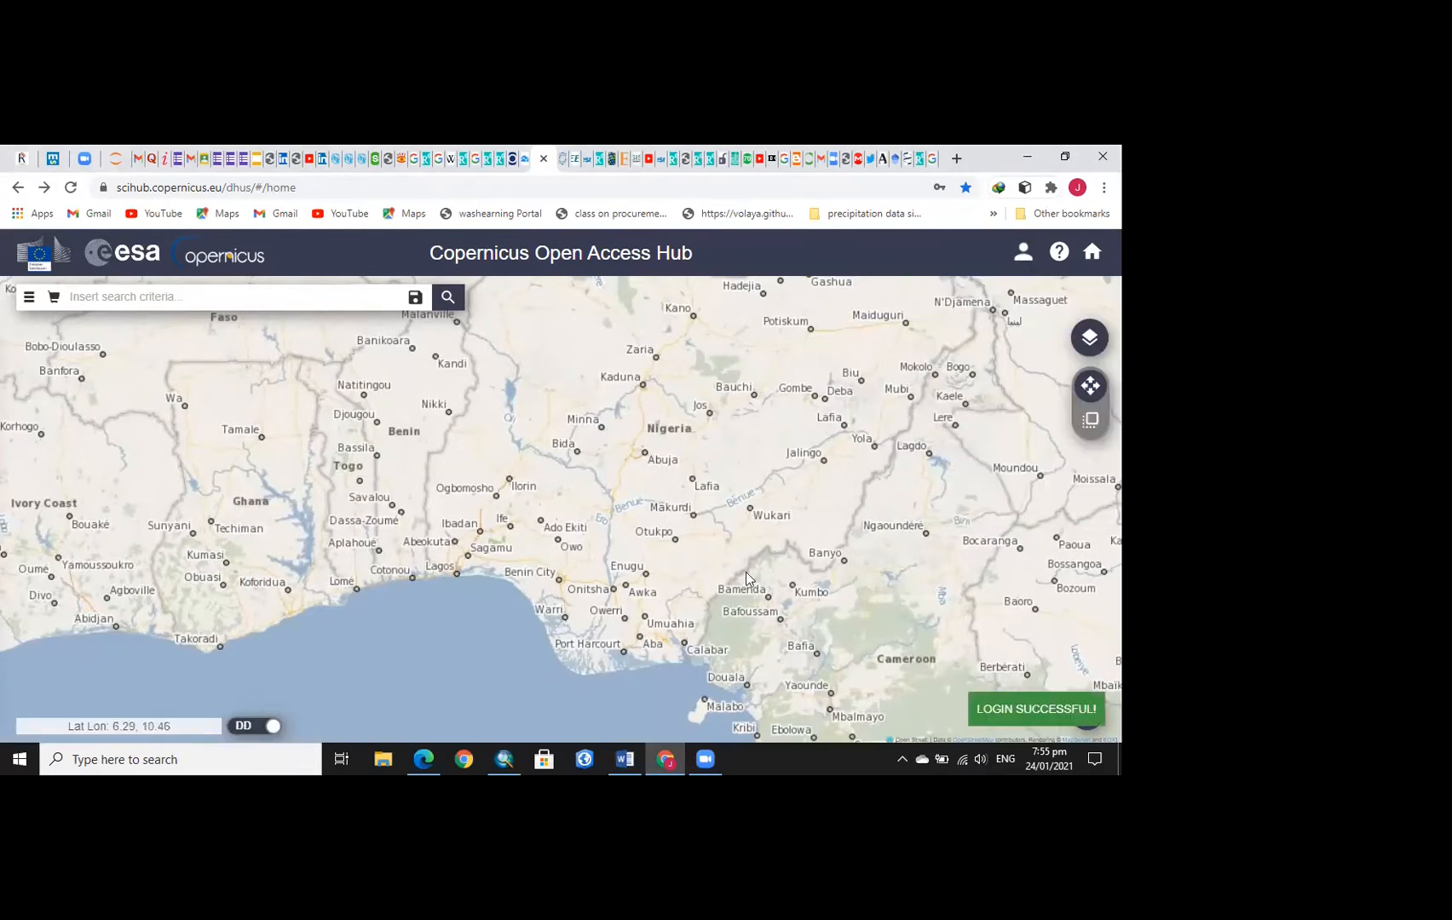
Preview the Terrain + Overlay and Sentinel-2 Cloudless + Overlay basemaps, and return to the Open Street basemap
scroll(588, 534, "down", 3)
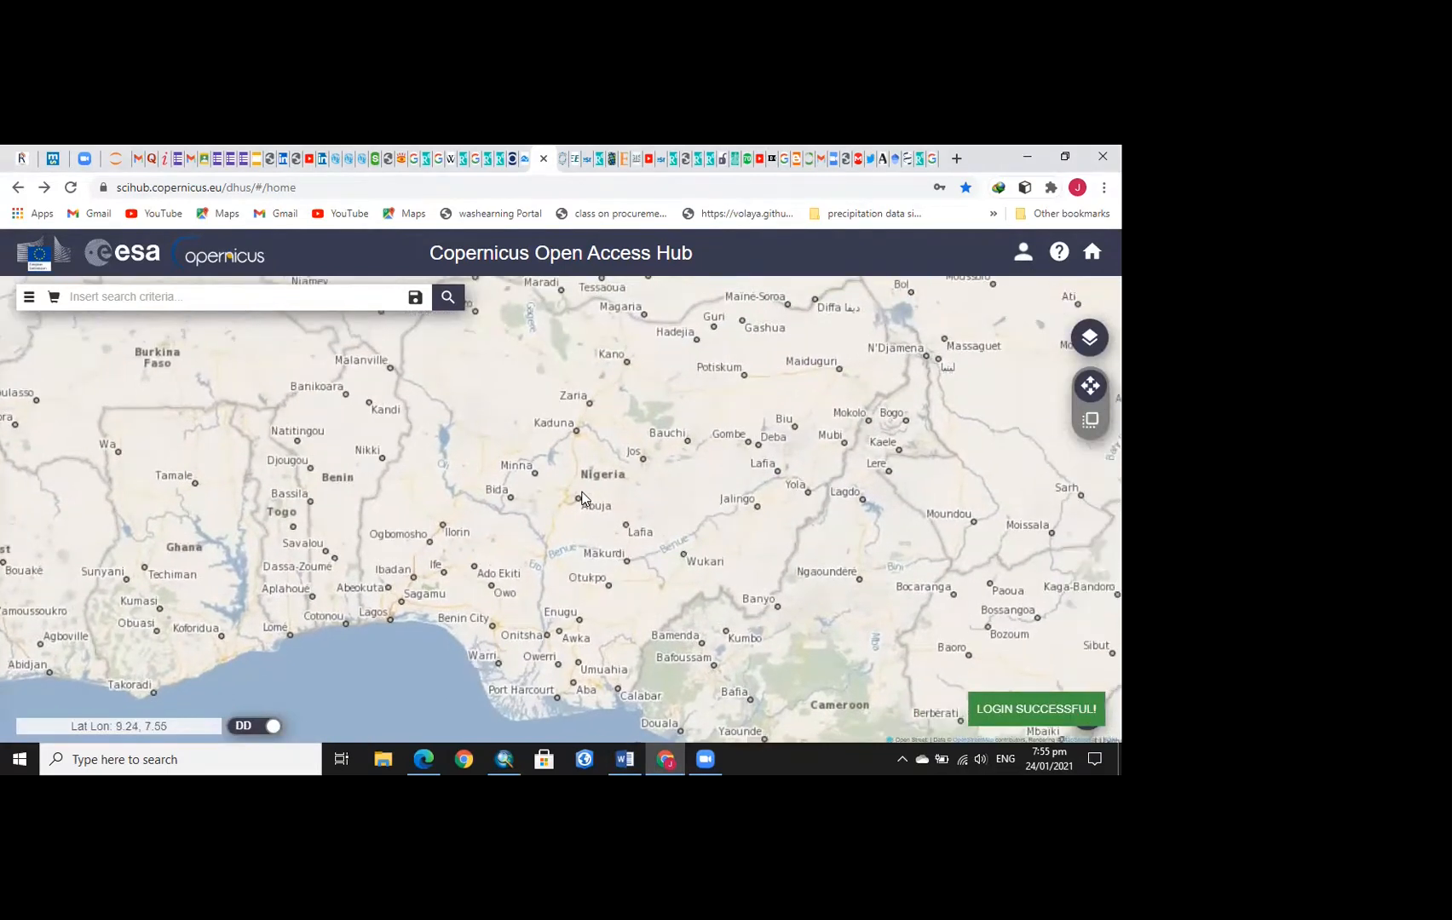
scroll(582, 497, "up", 4)
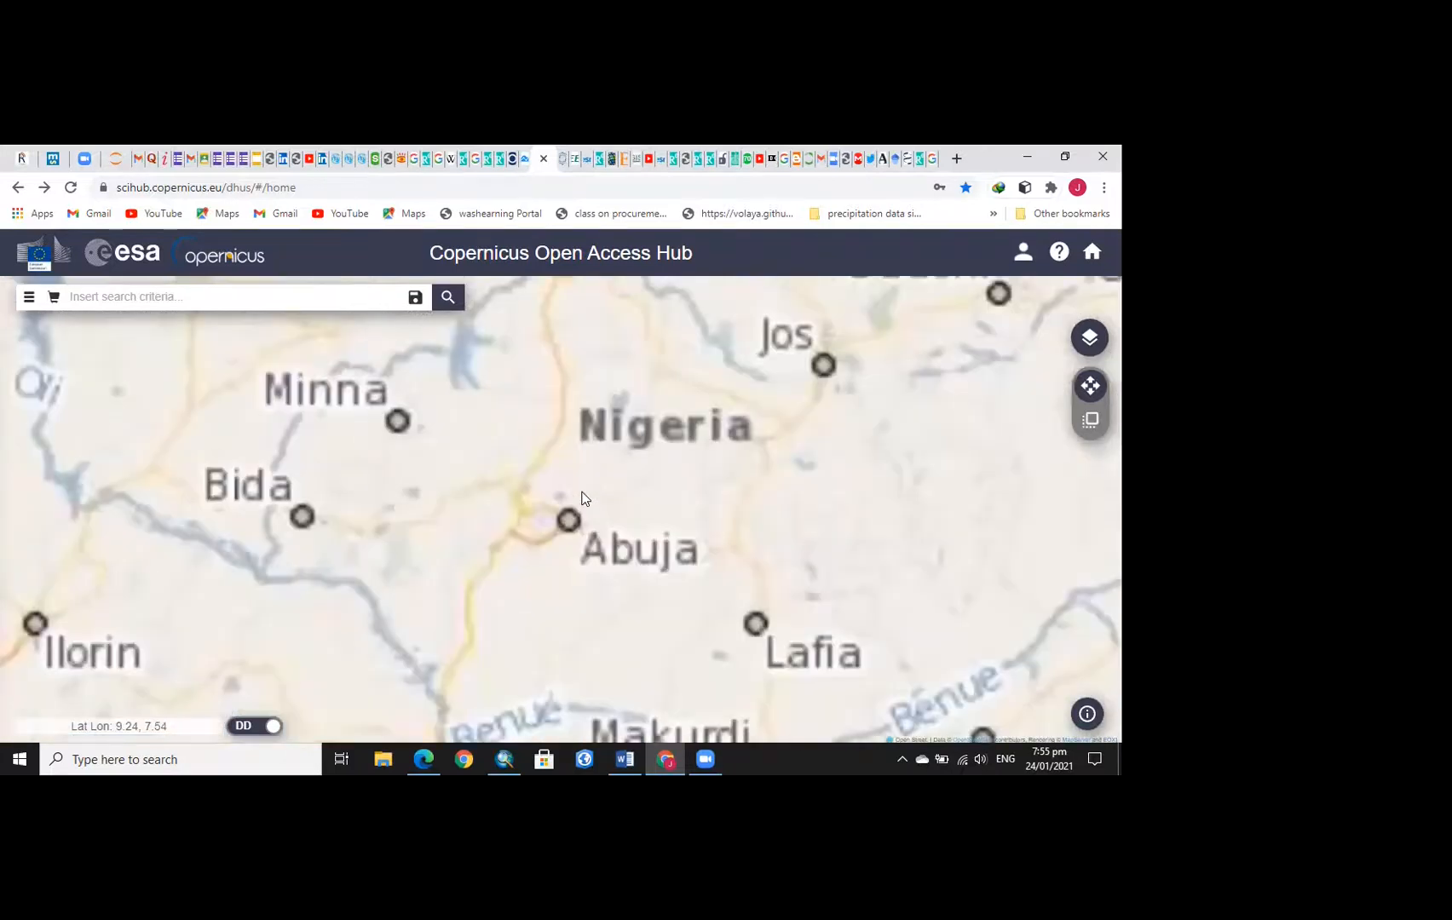
scroll(581, 491, "down", 3)
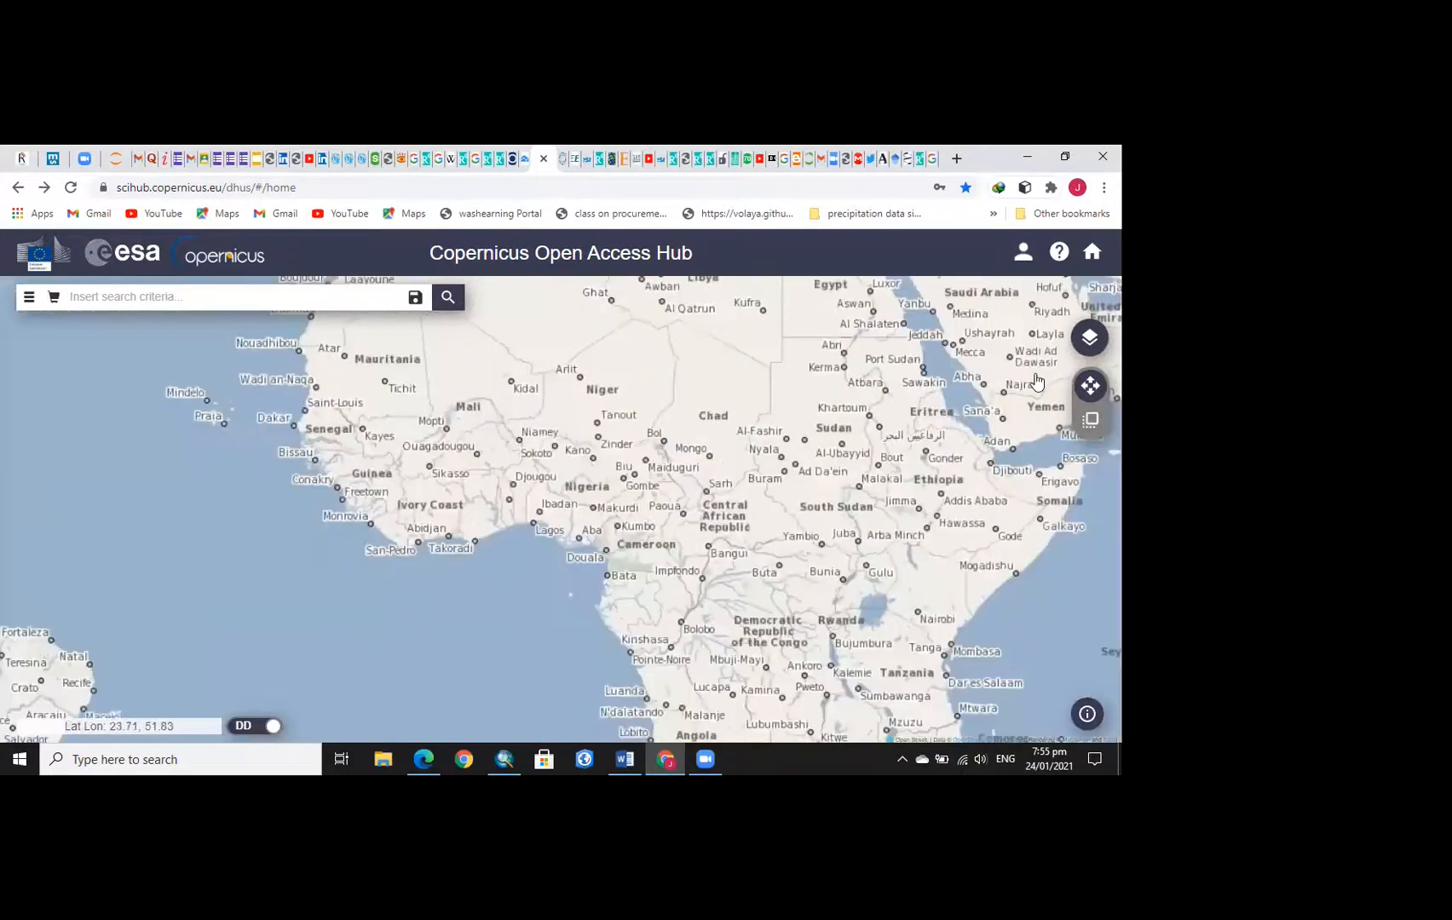
mouse_move(982, 390)
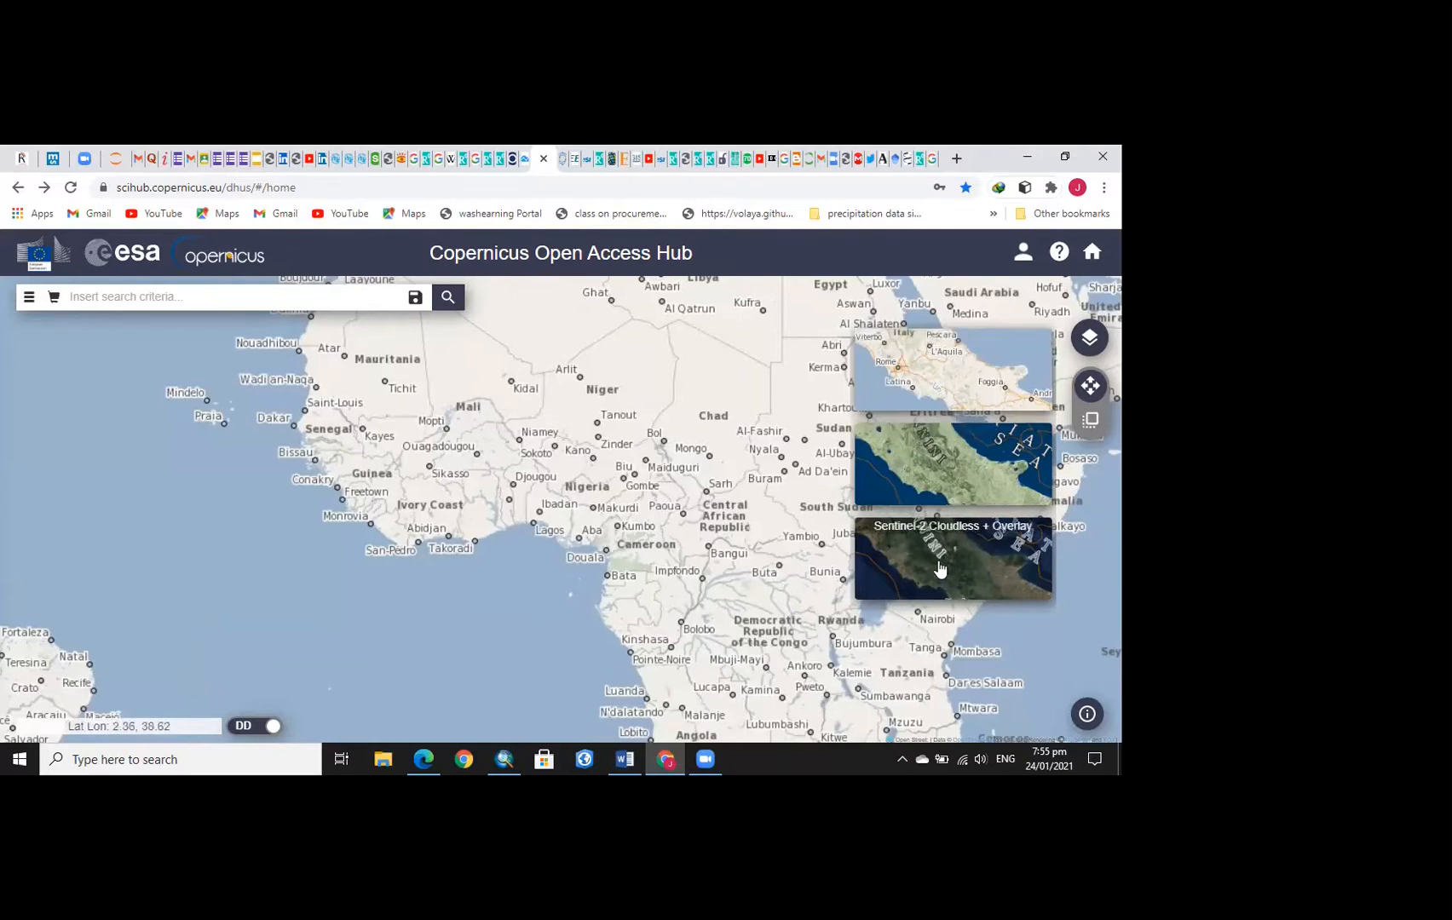
left_click(942, 473)
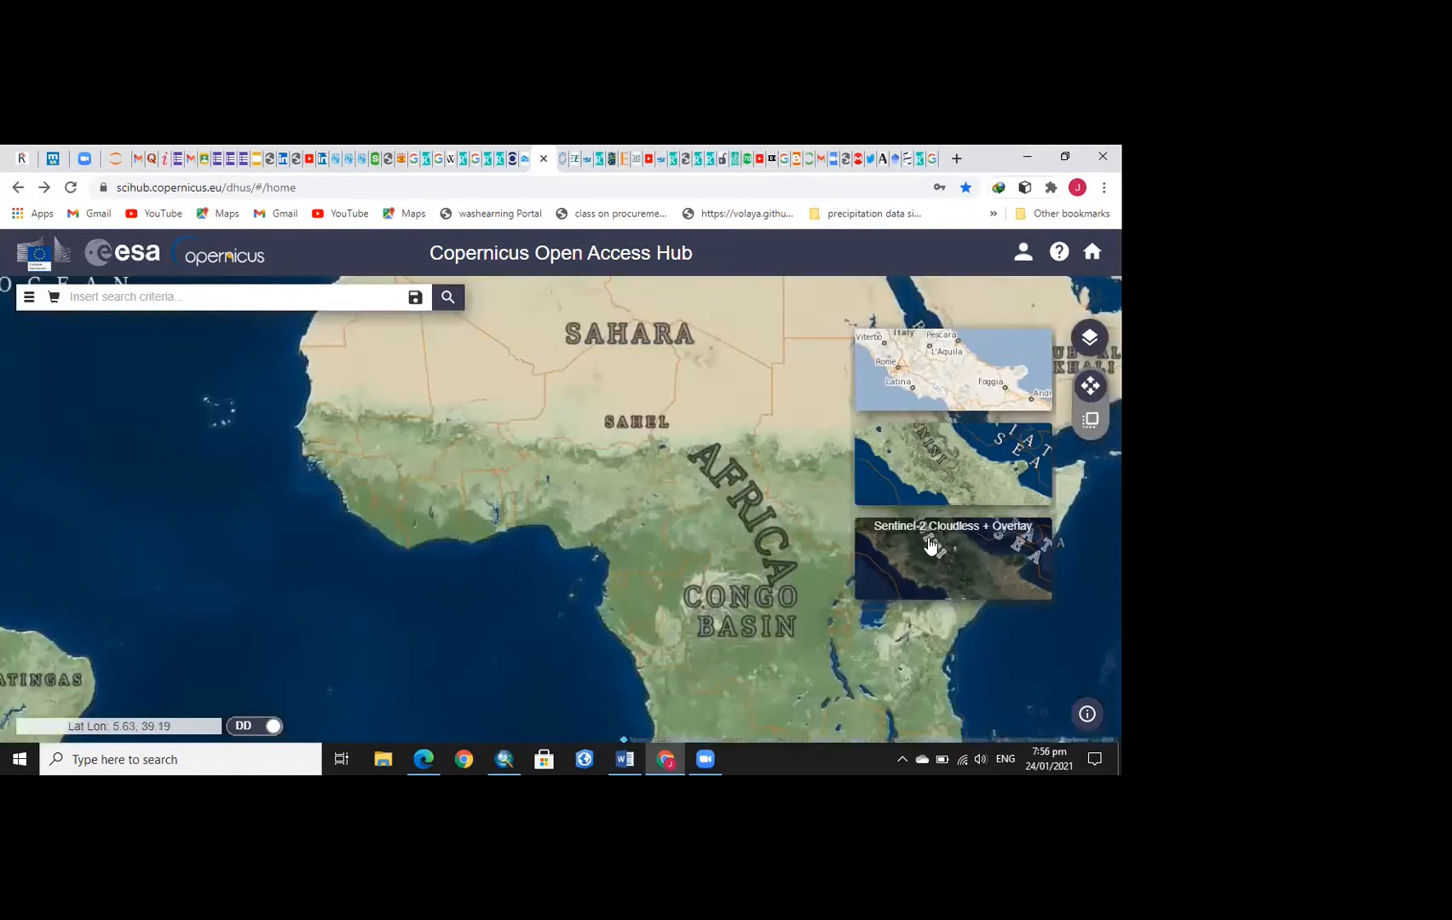
left_click(988, 576)
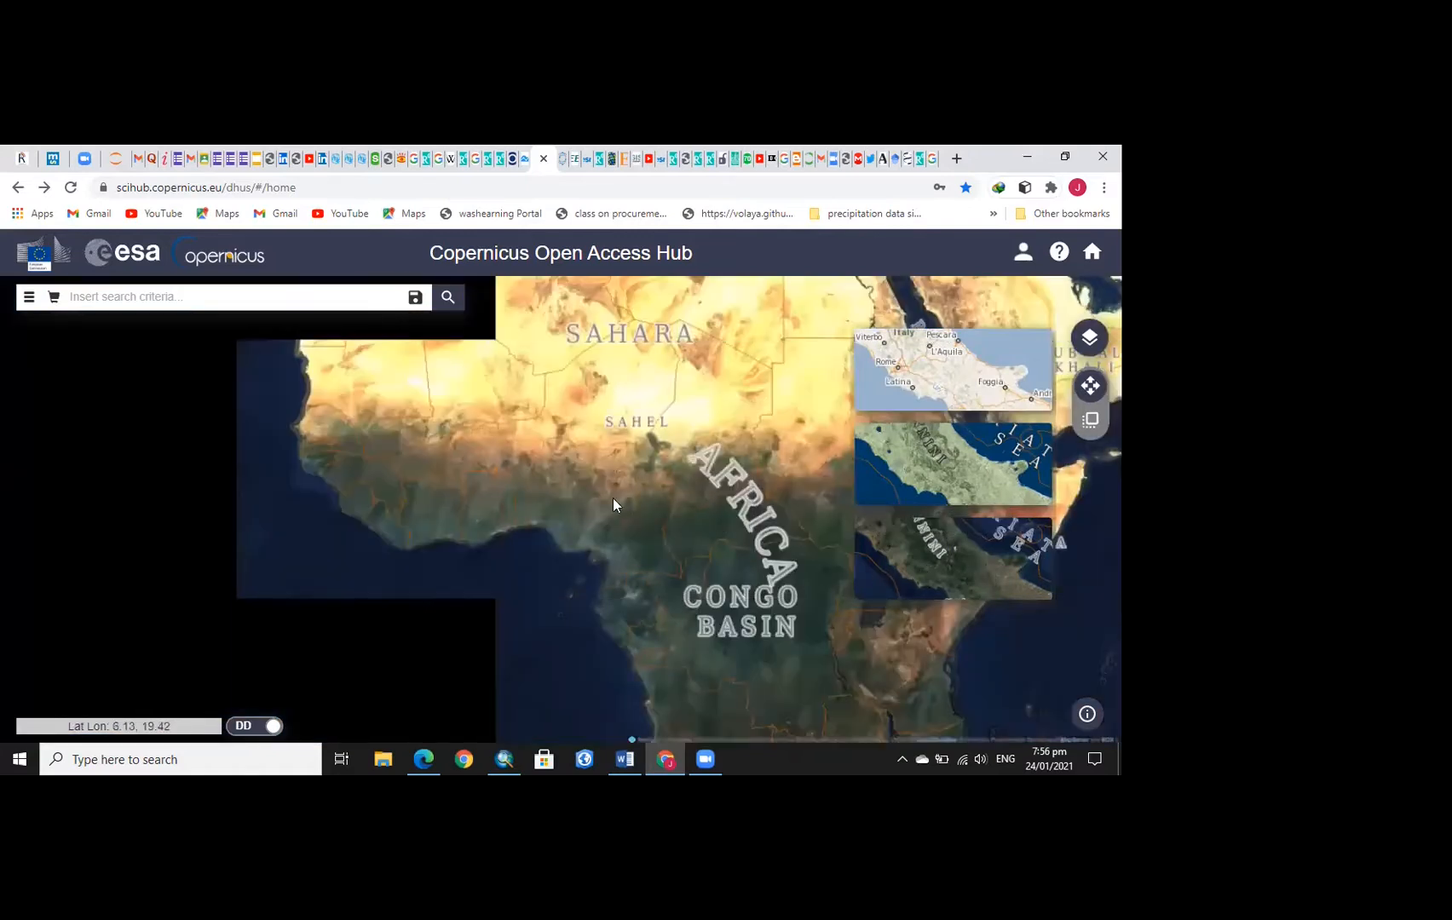
scroll(580, 491, "up", 1)
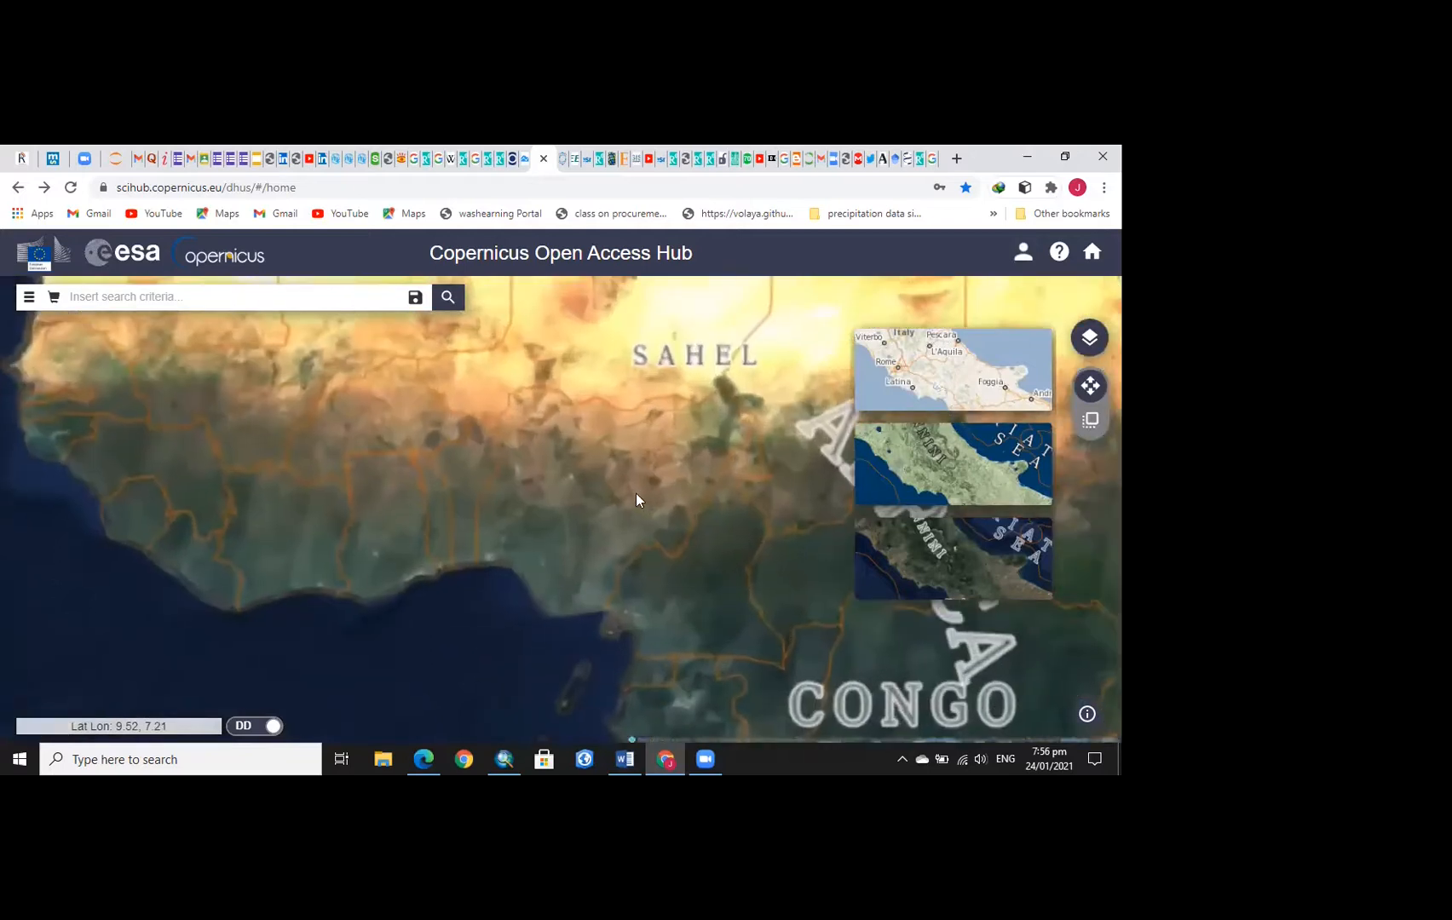
scroll(641, 481, "up", 1)
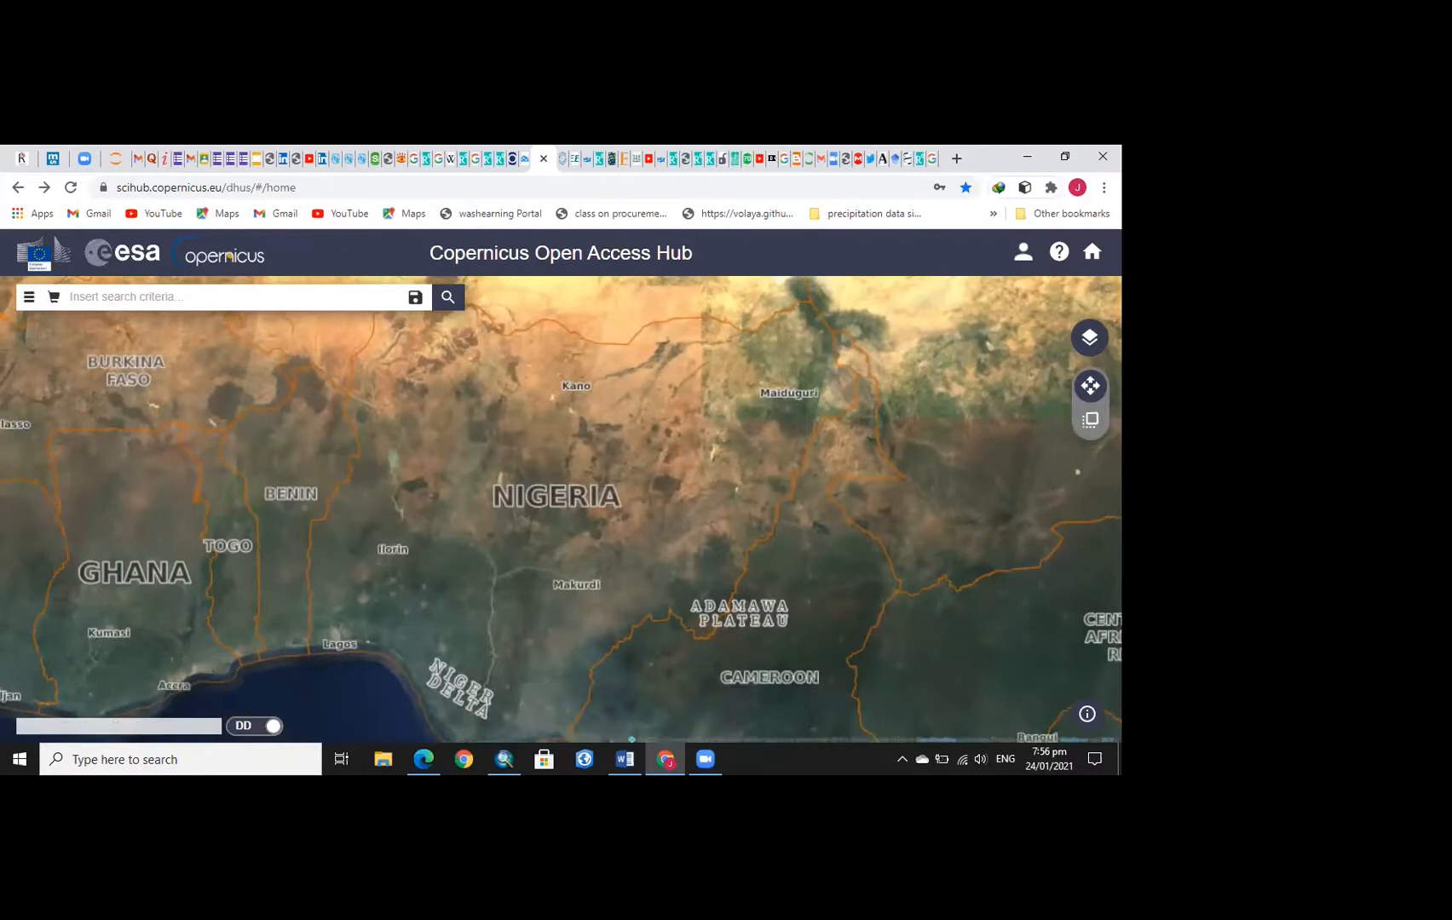
left_click(1088, 341)
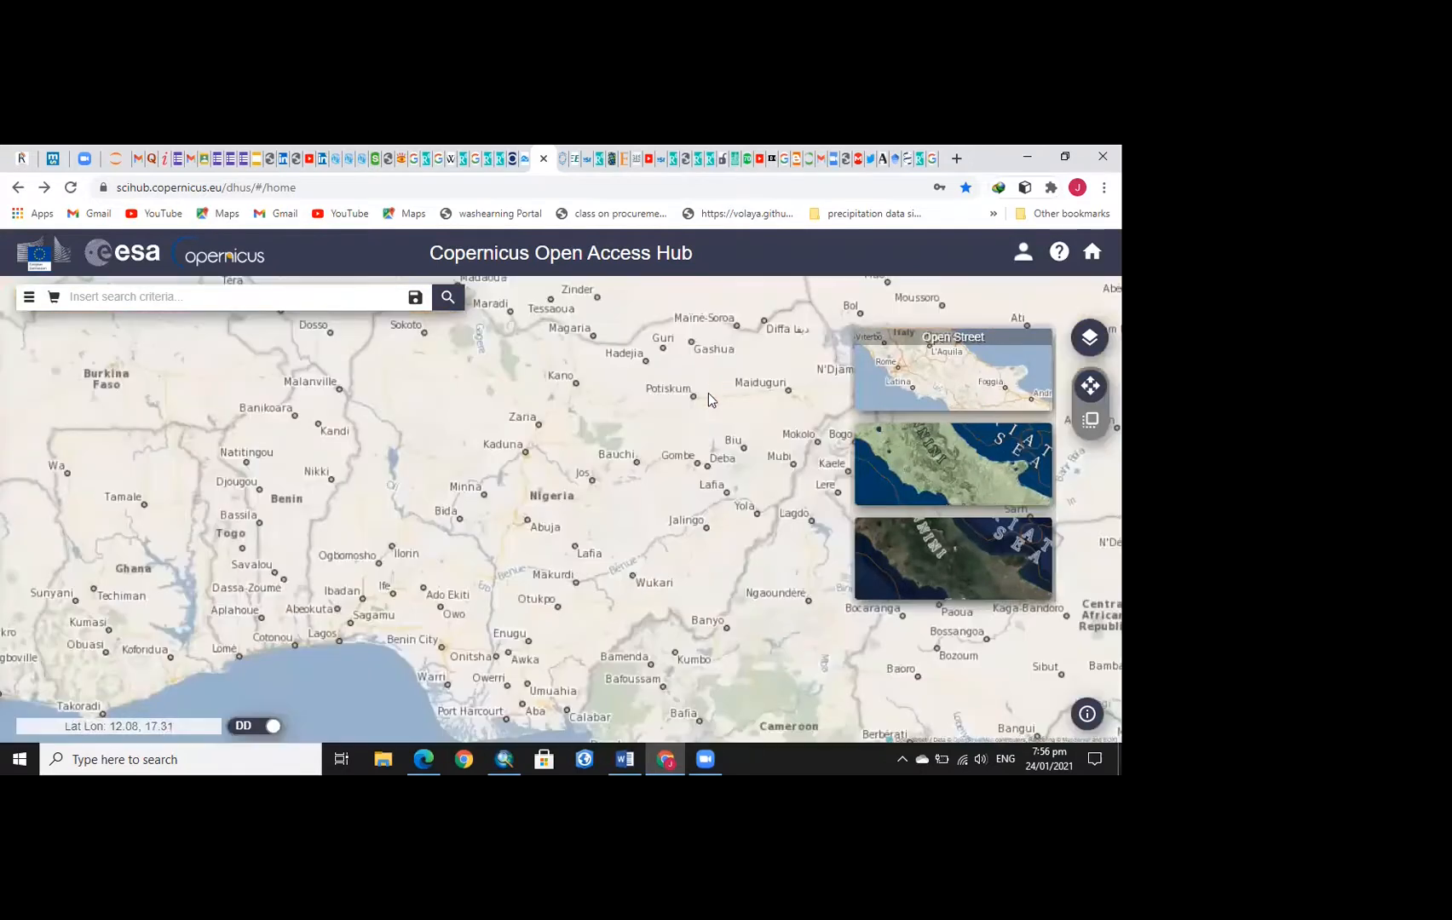
Locate the area around Maiduguri in north-eastern Nigeria, west of Lake Chad, on the map
left_click_drag(708, 393, 648, 453)
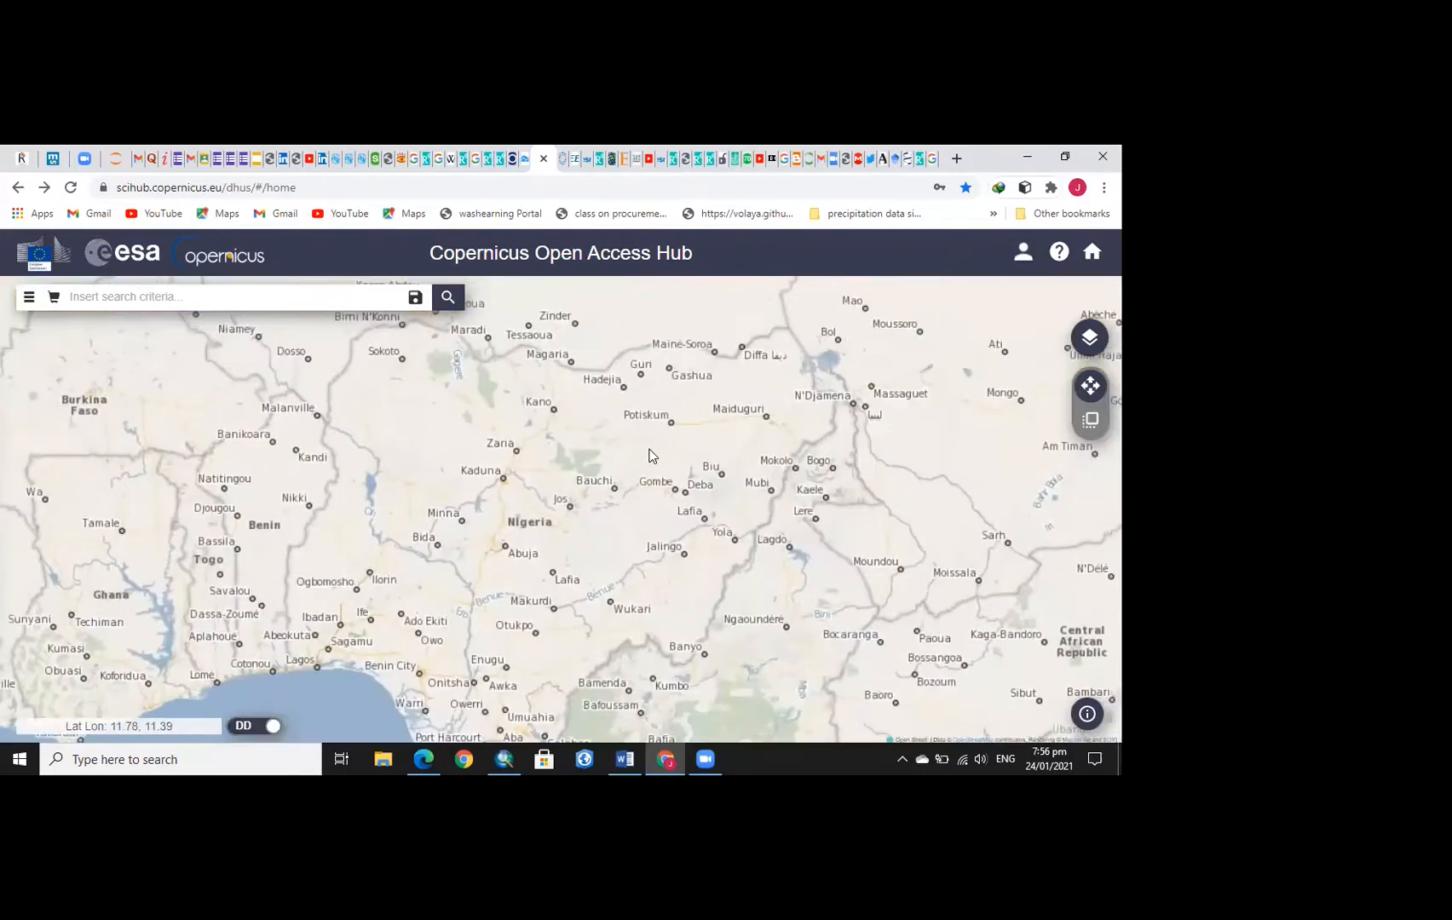
scroll(651, 449, "up", 2)
left_click_drag(866, 455, 705, 666)
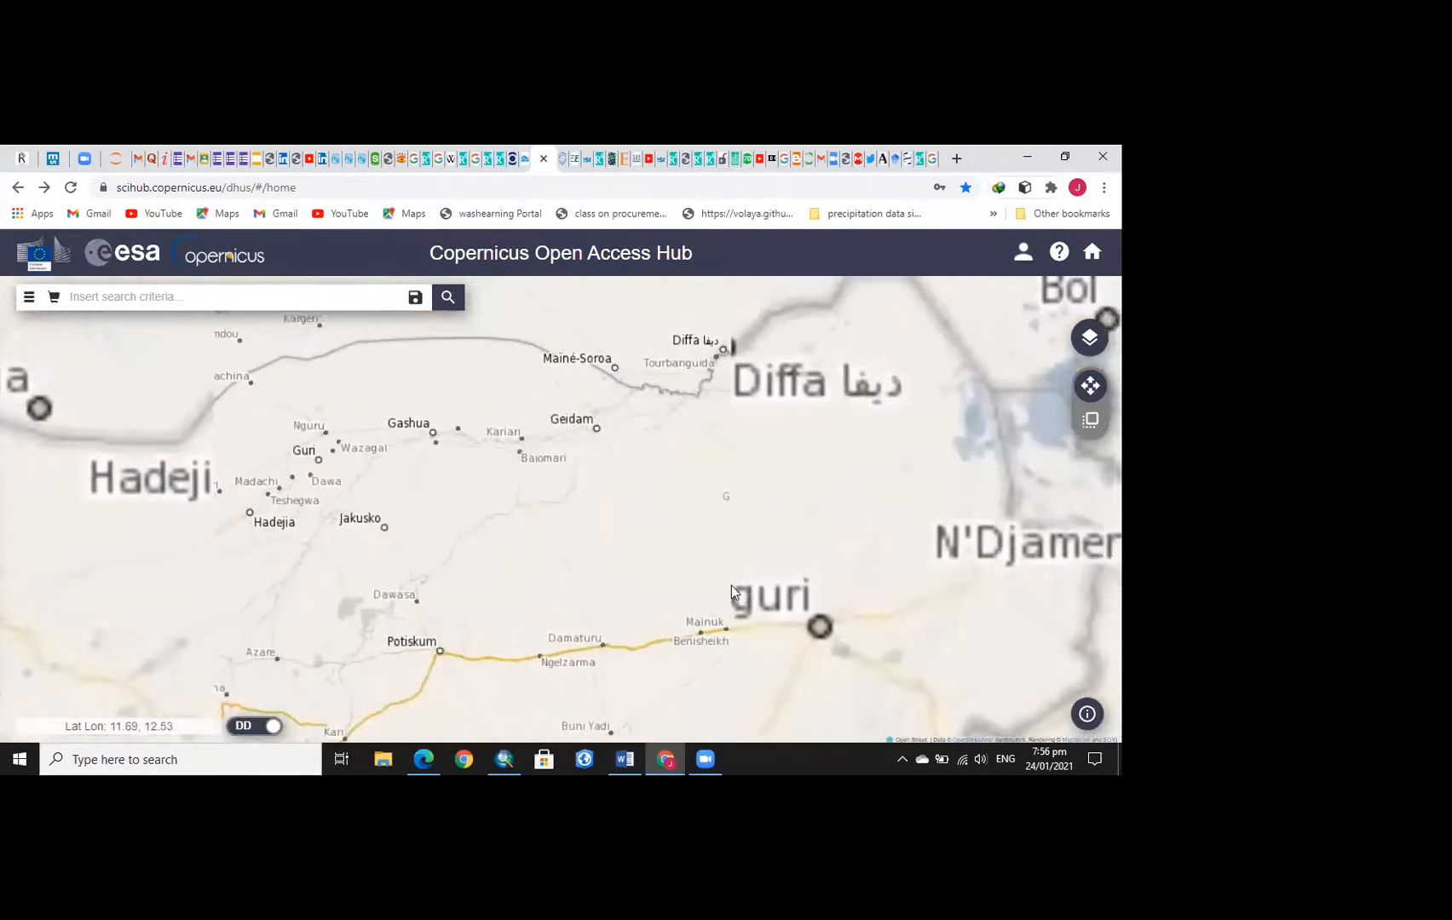
left_click_drag(814, 626, 747, 601)
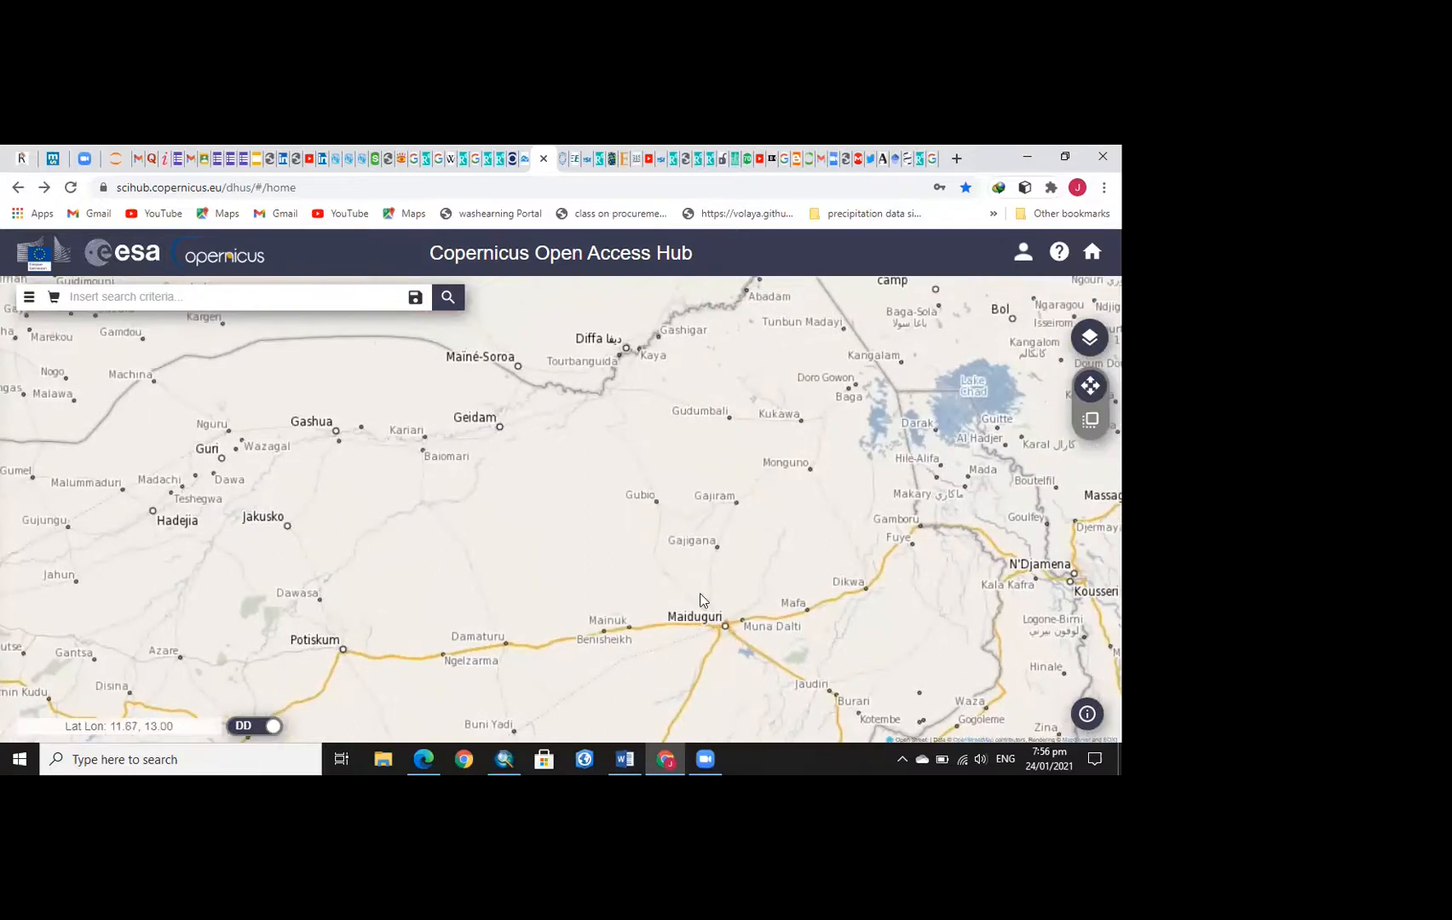
left_click_drag(728, 636, 729, 594)
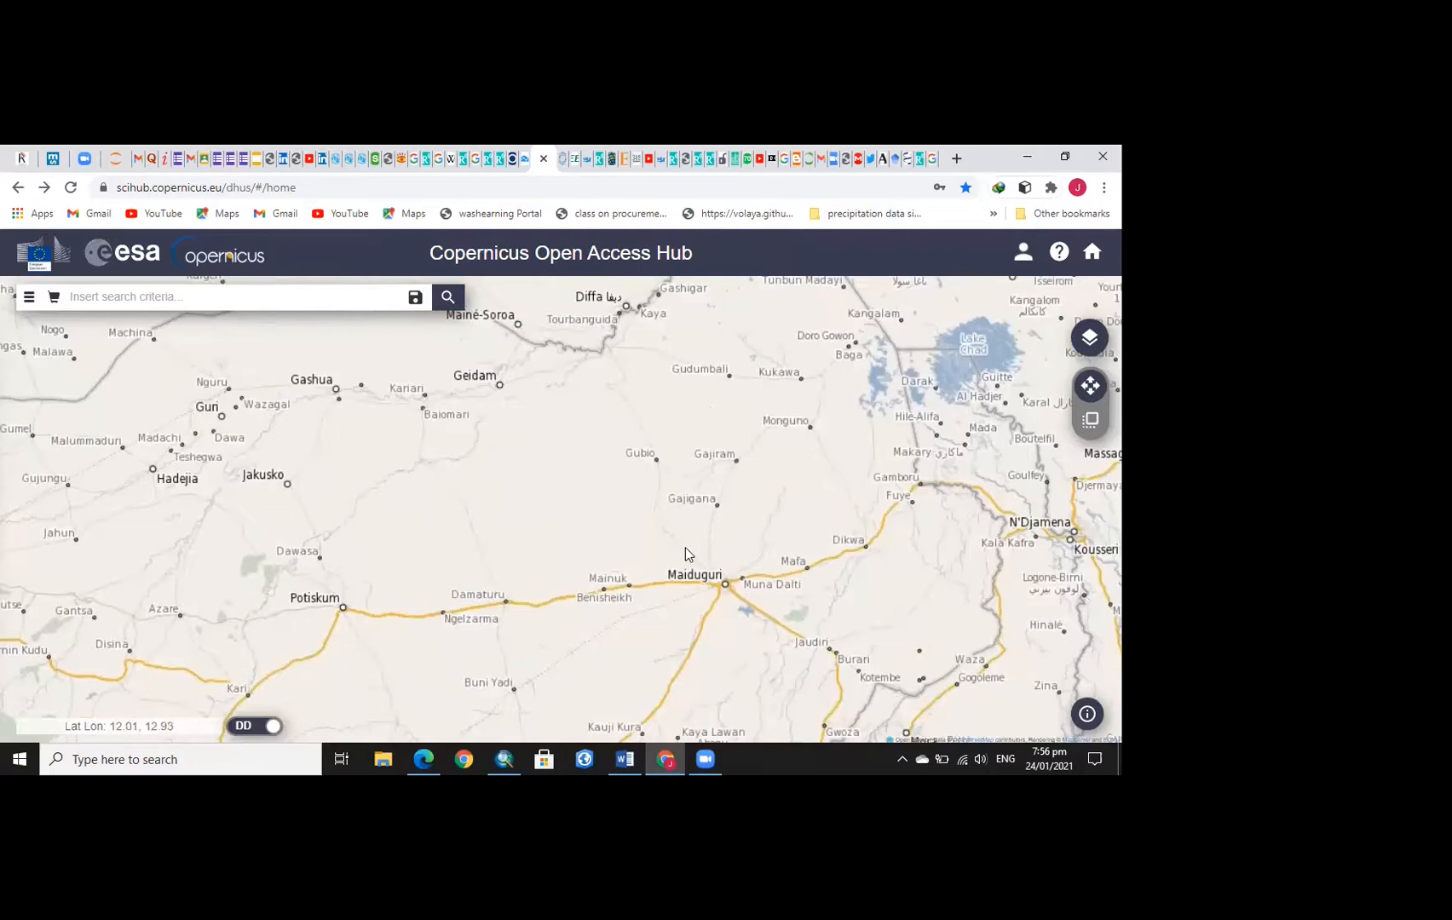
left_click(1090, 337)
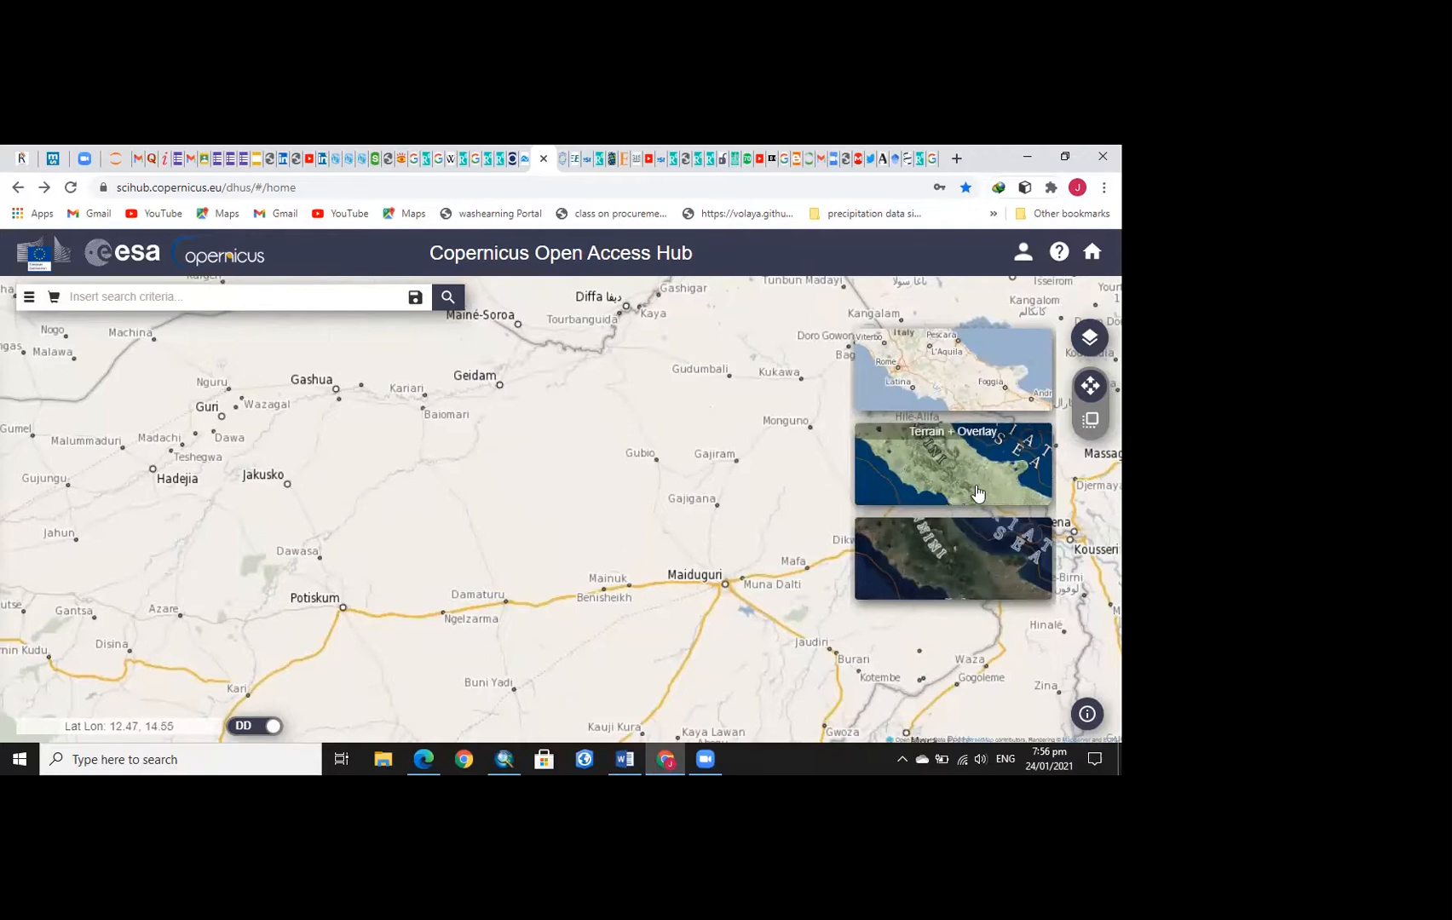
left_click_drag(789, 591, 729, 538)
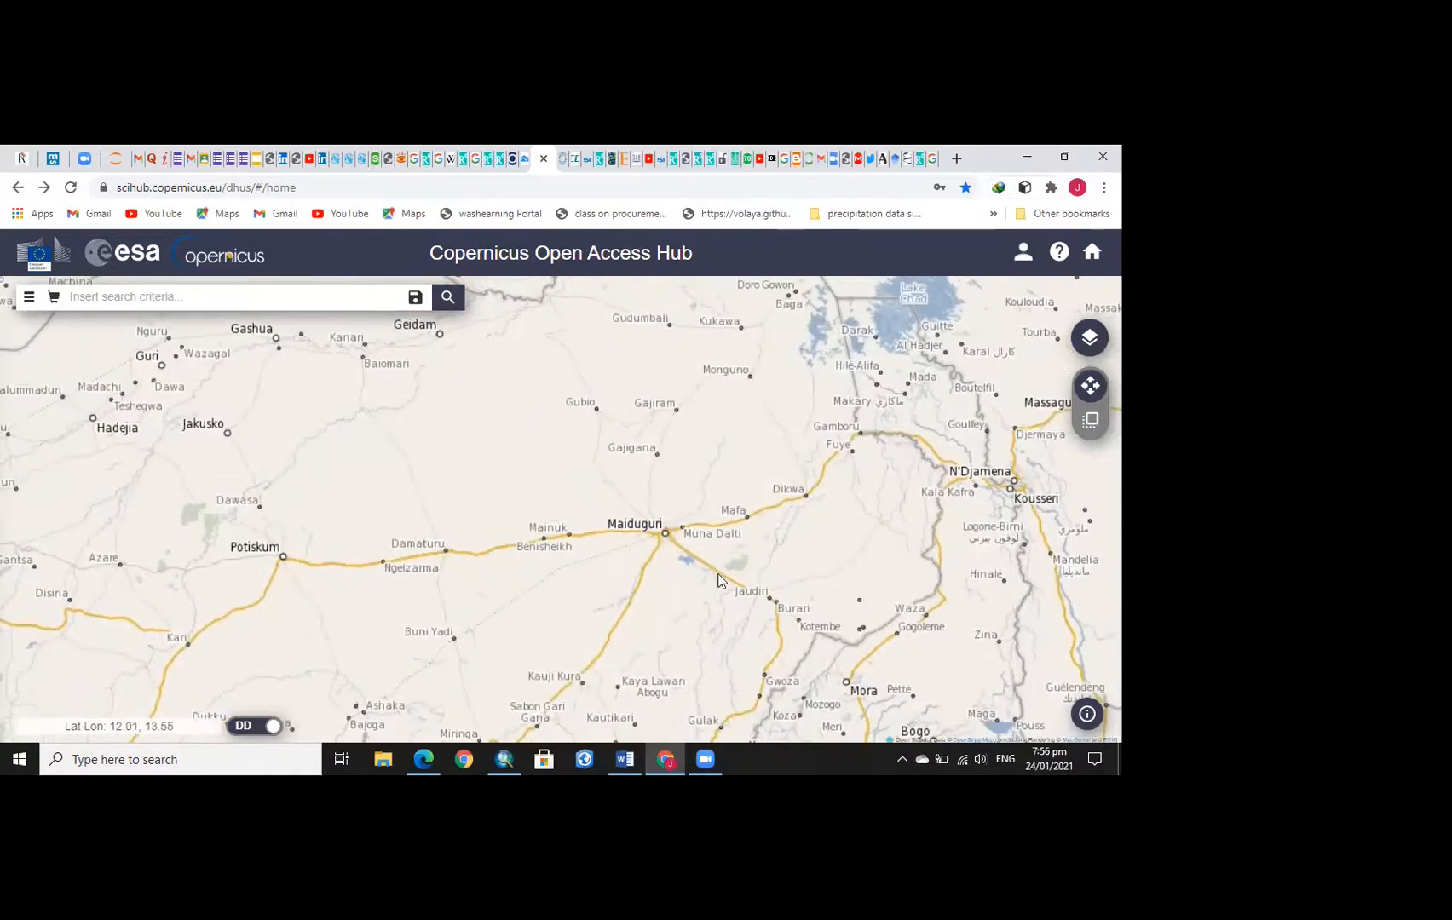
scroll(710, 570, "up", 1)
scroll(709, 569, "up", 1)
scroll(725, 565, "down", 2)
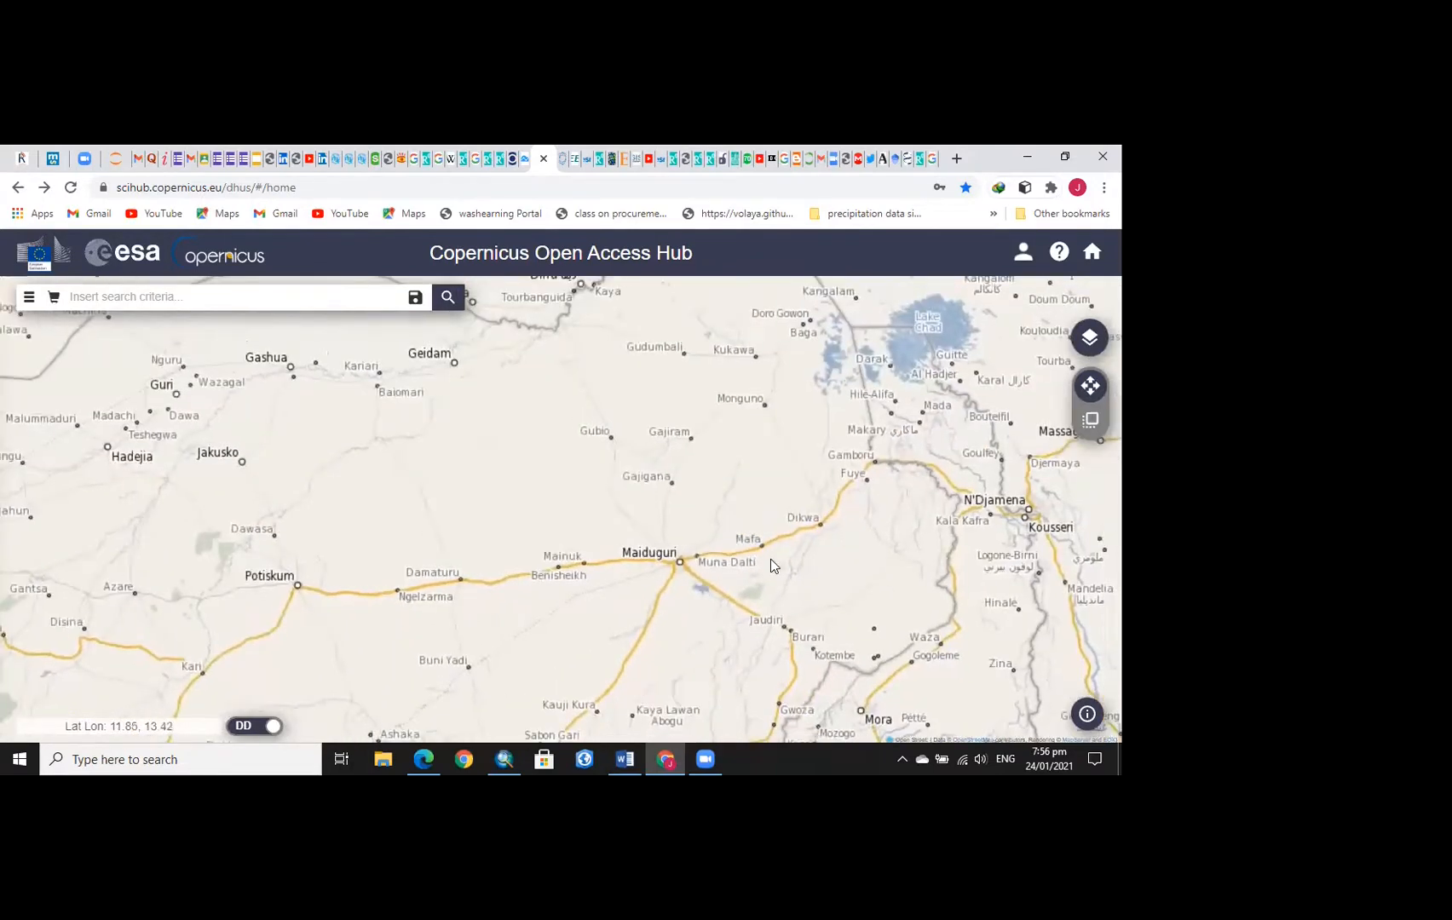
scroll(771, 559, "down", 2)
scroll(695, 587, "up", 1)
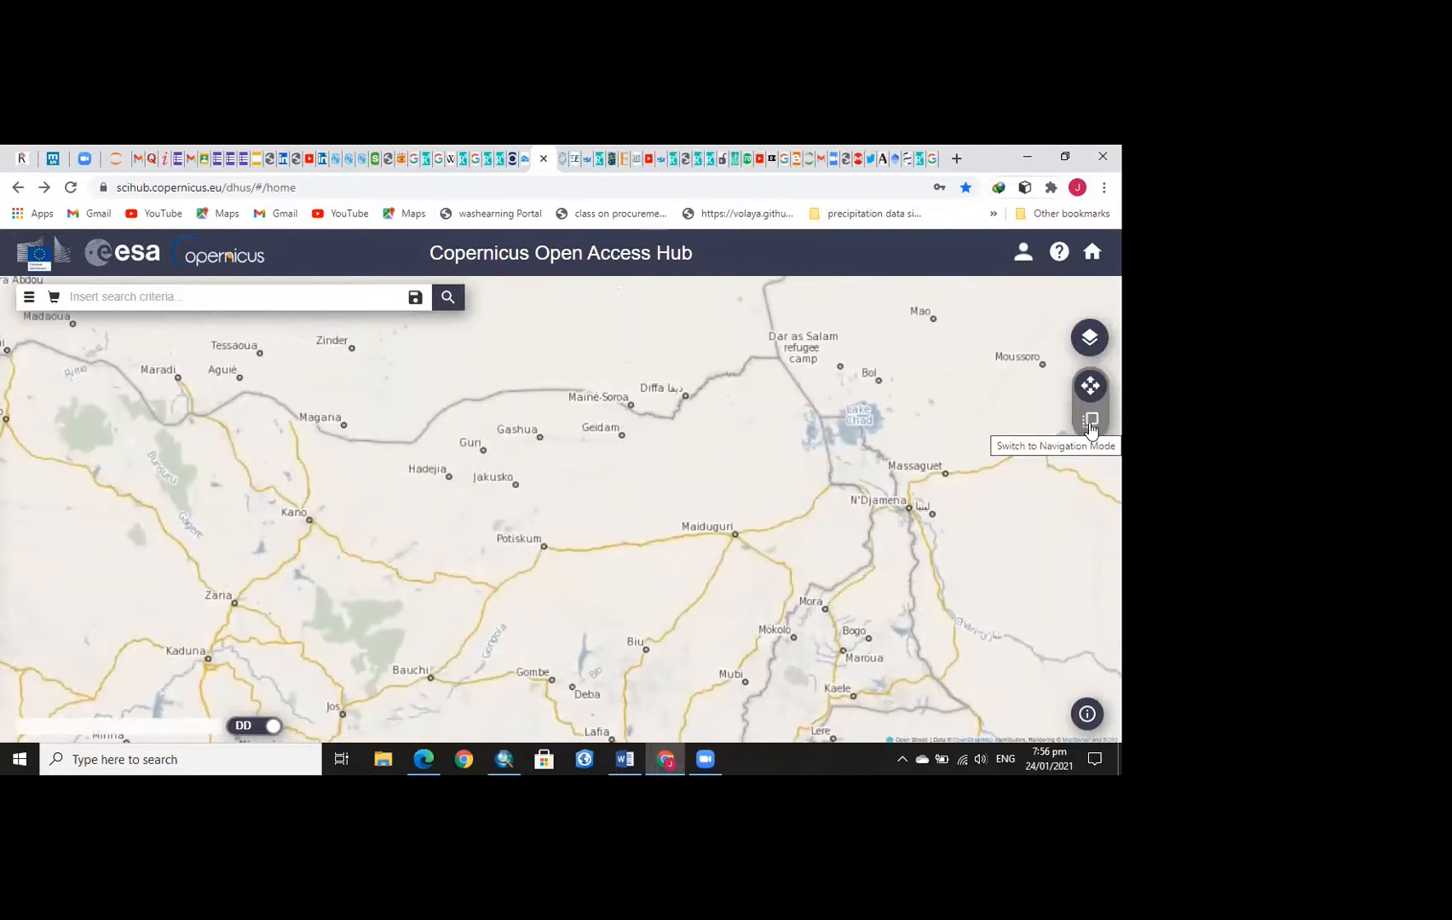
Draw a four-sided search area on the map, covering Diffa, Geidam and Maiduguri and reaching from near Potiskum to Lake Chad
left_click(29, 296)
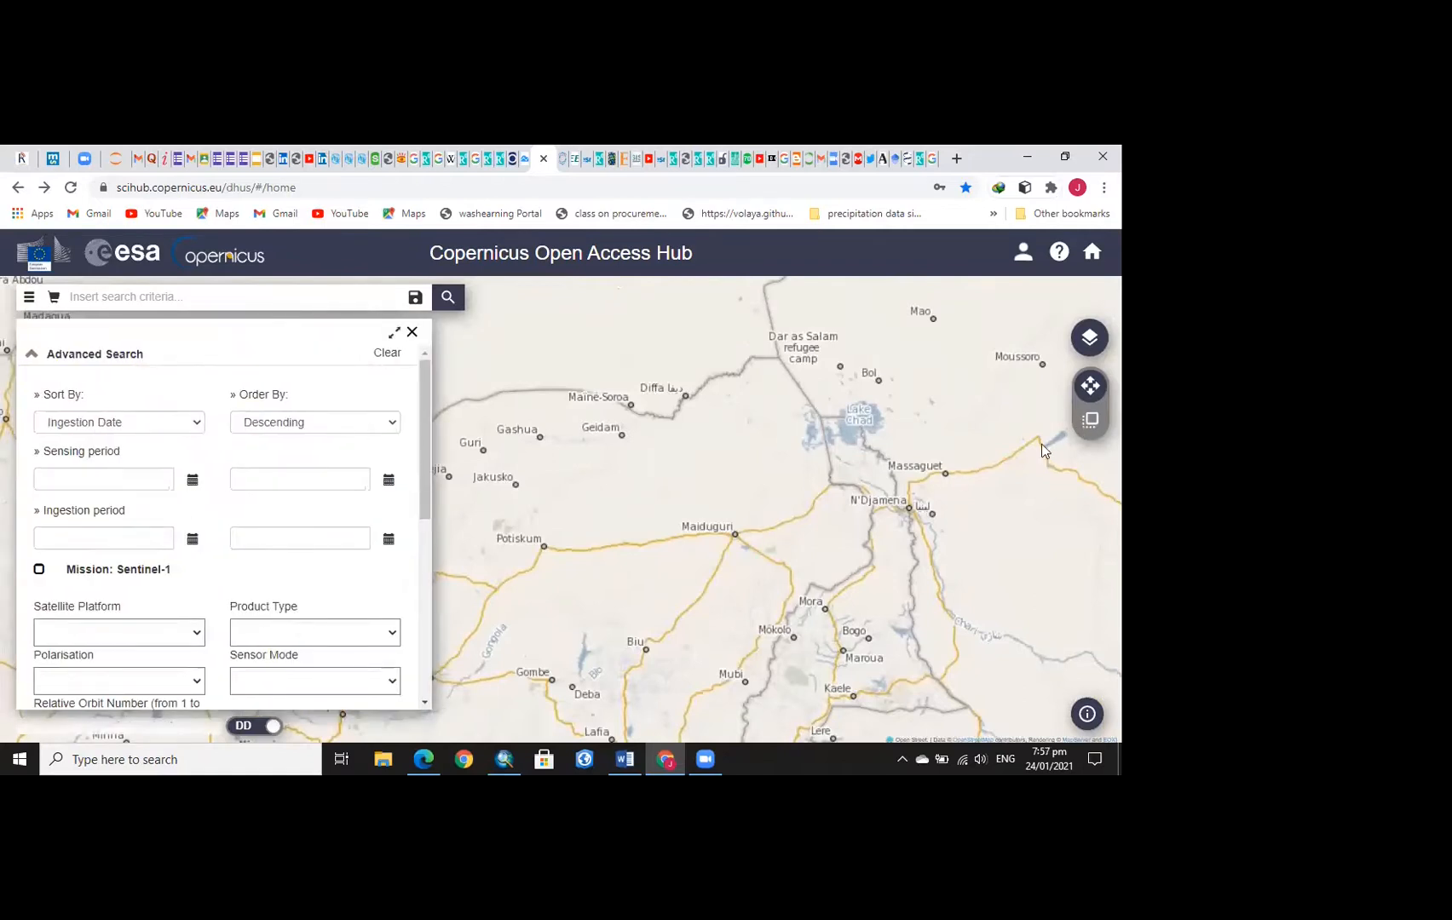
left_click(1090, 422)
left_click(571, 380)
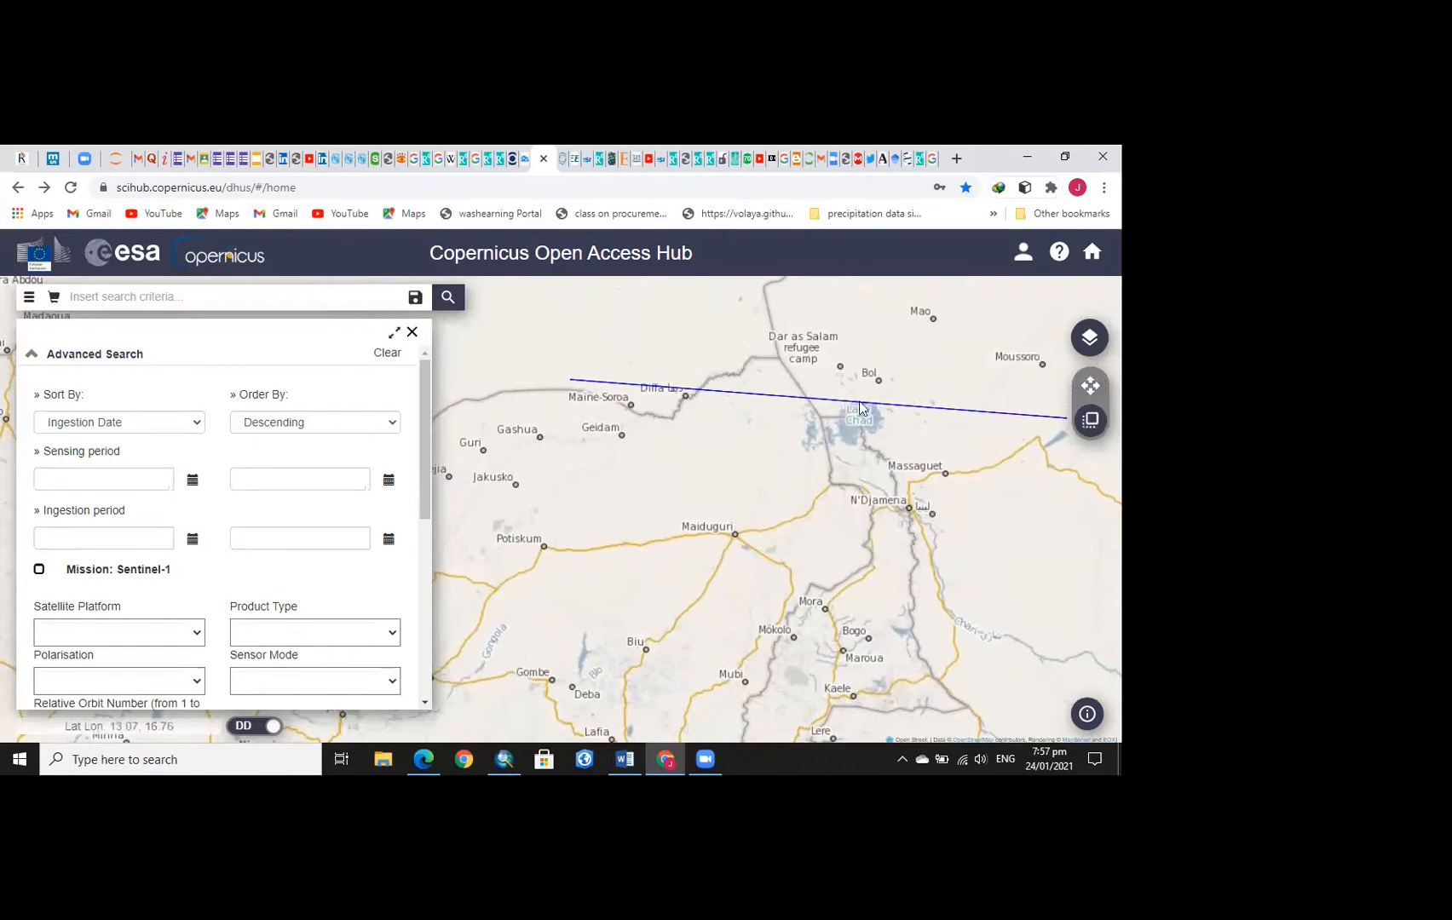
left_click(809, 354)
left_click(853, 535)
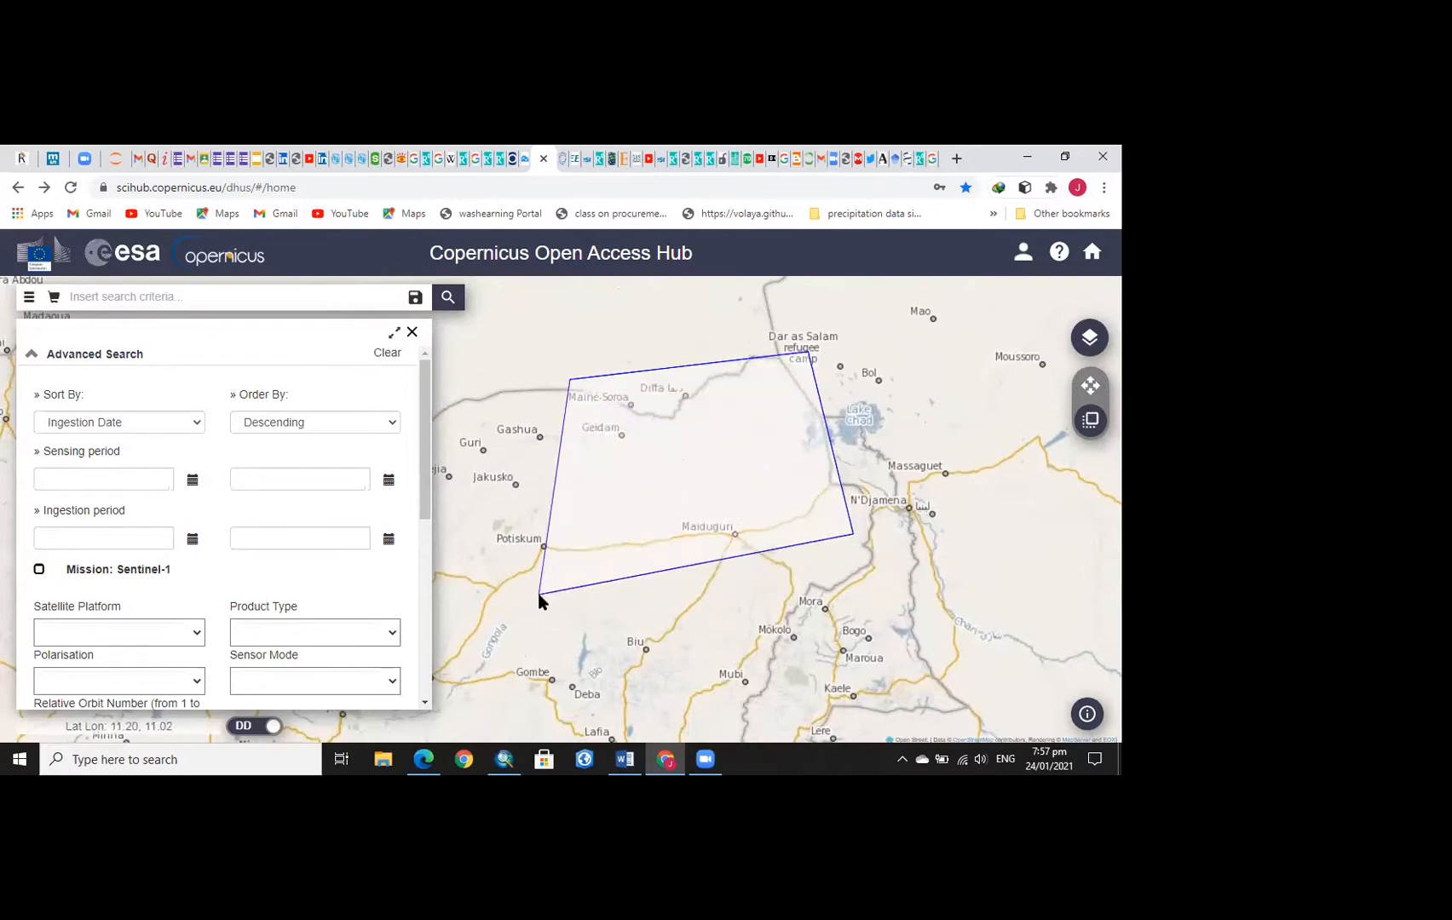
double_click(538, 595)
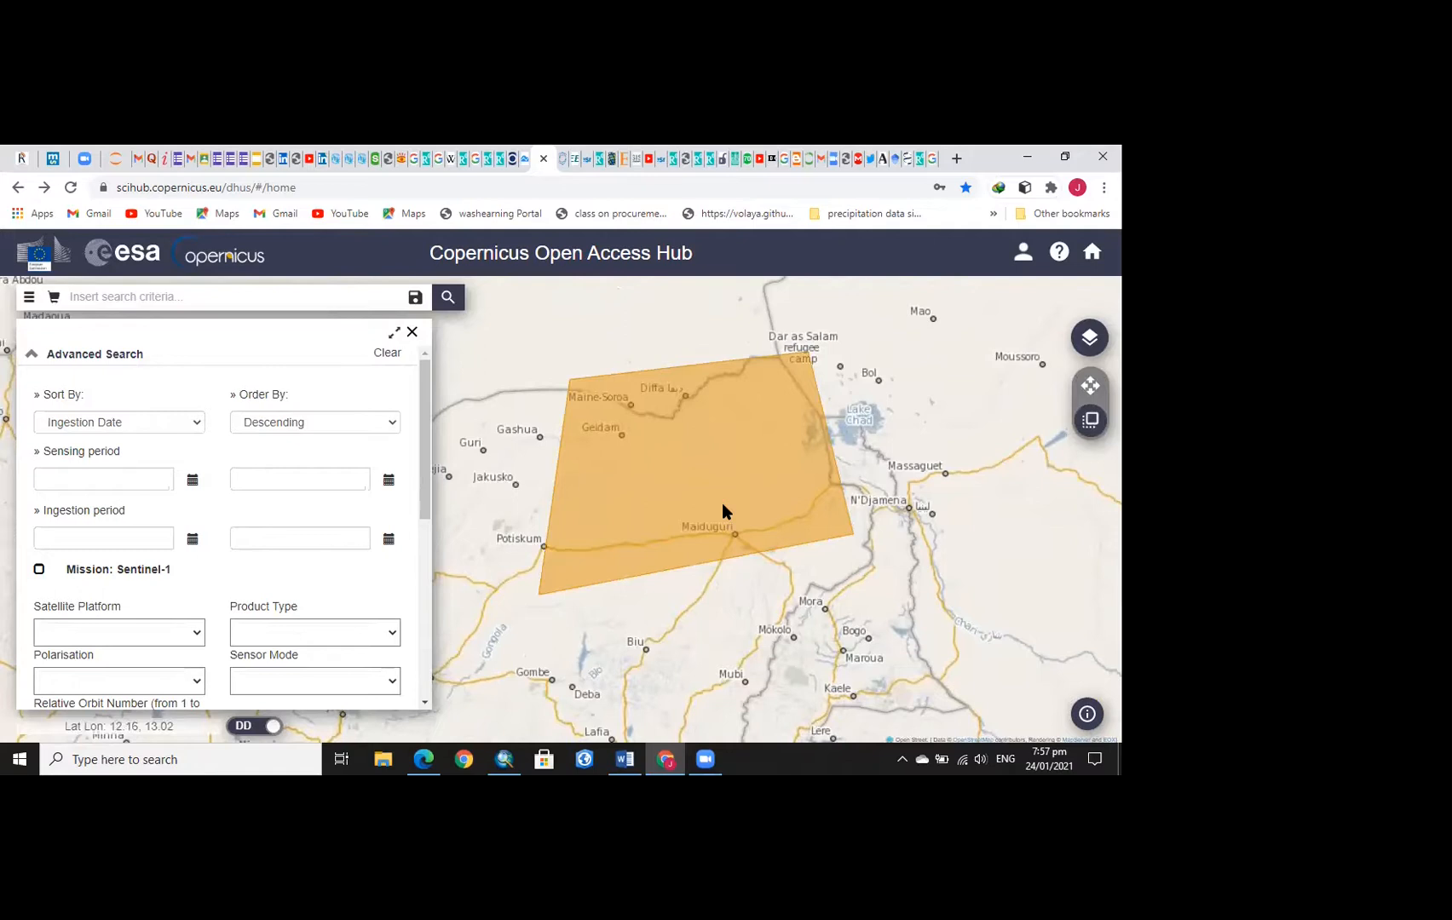
scroll(304, 489, "down", 2)
scroll(301, 480, "up", 2)
left_click(412, 335)
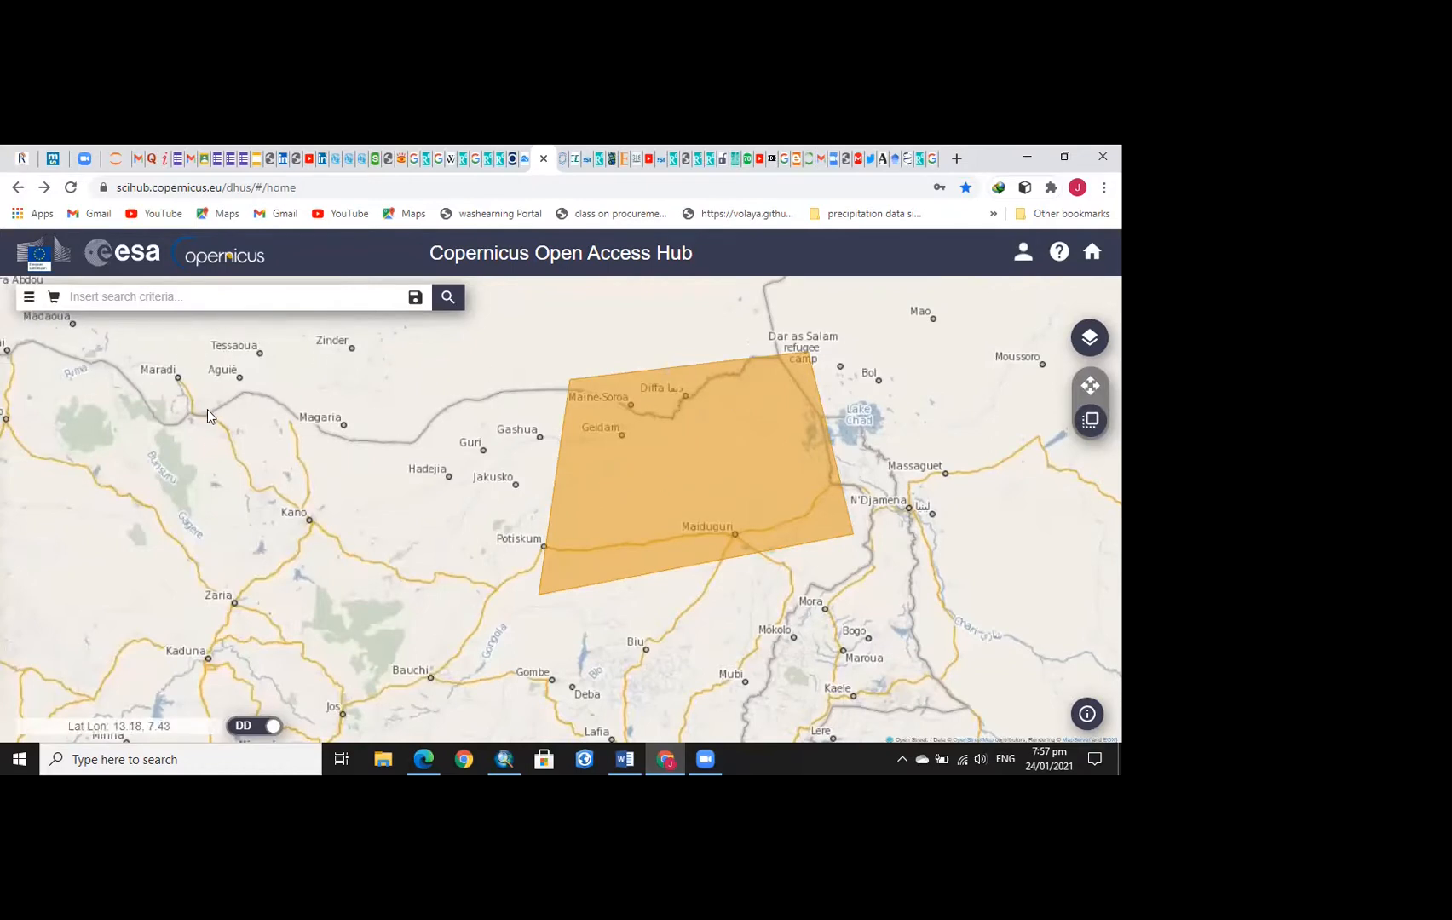
In the advanced search criteria, enable the Sentinel-2 mission and set its product type to S2MSI2A
left_click(27, 298)
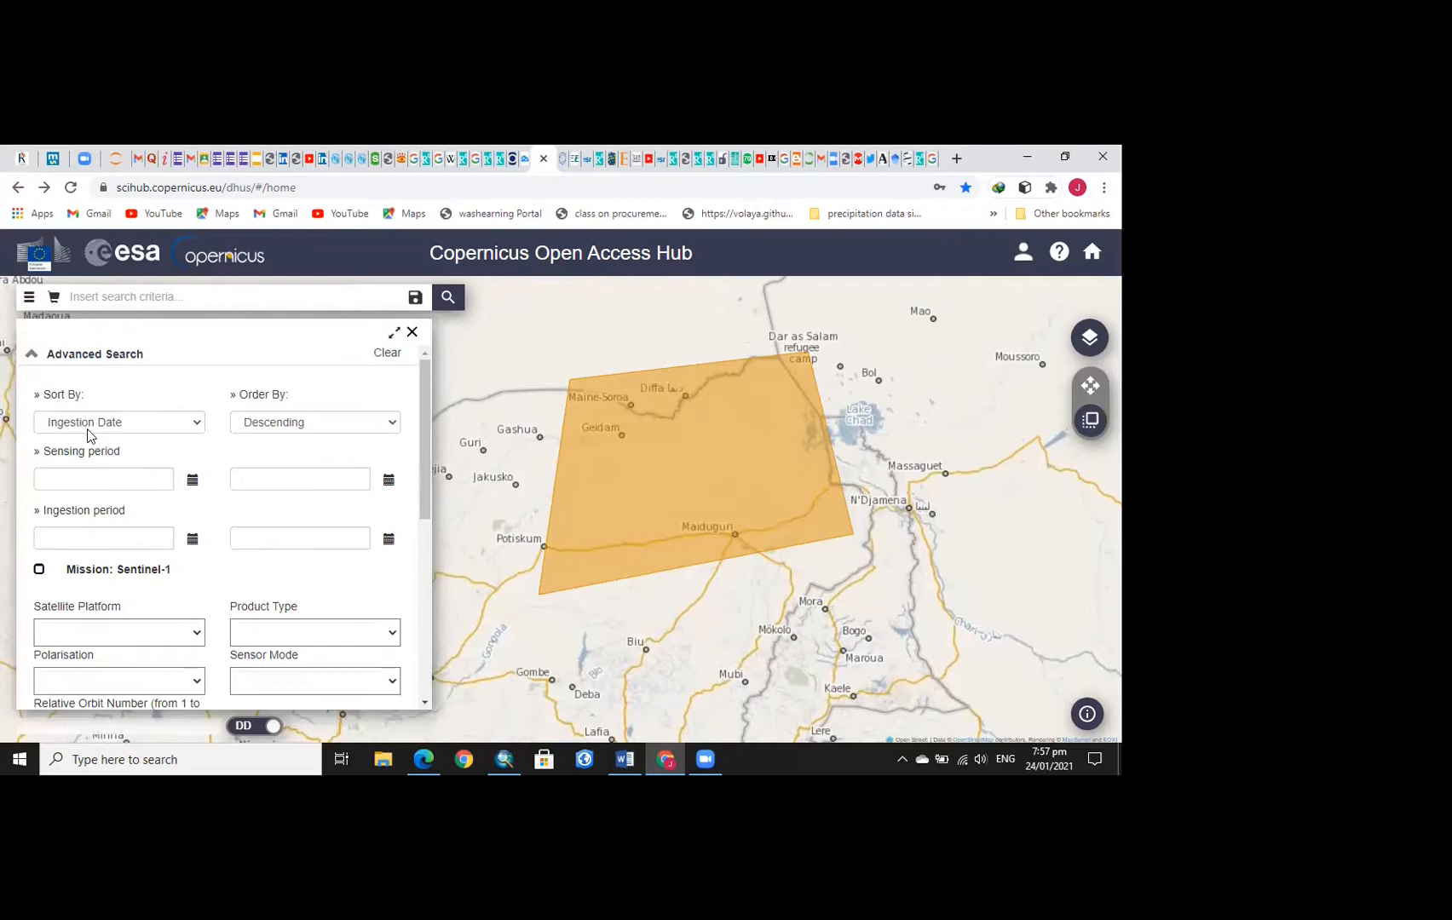
left_click(180, 422)
left_click(121, 459)
scroll(162, 459, "down", 4)
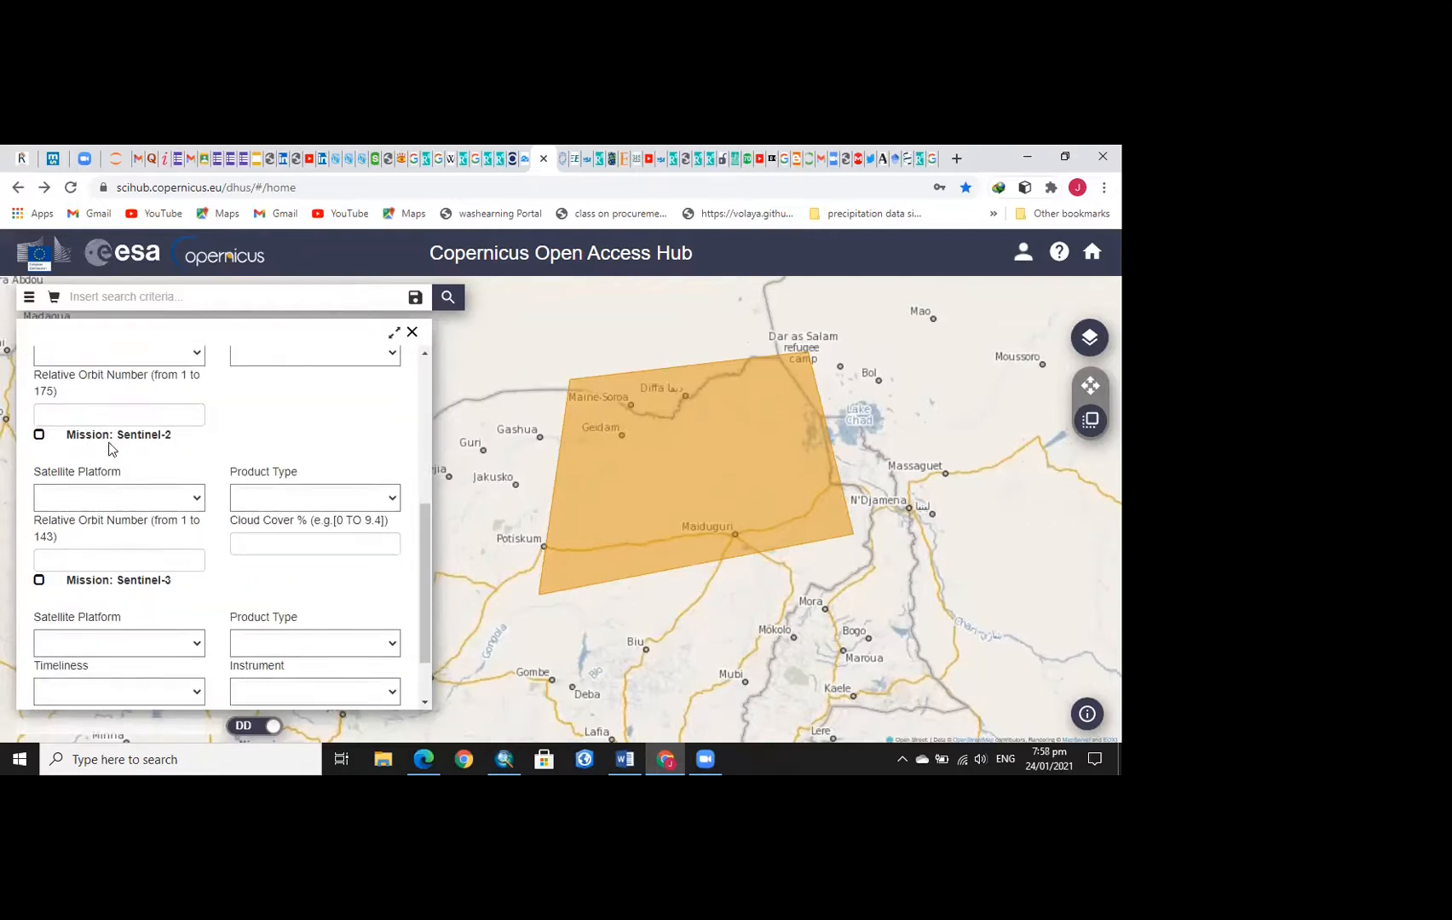
left_click(40, 435)
left_click(390, 500)
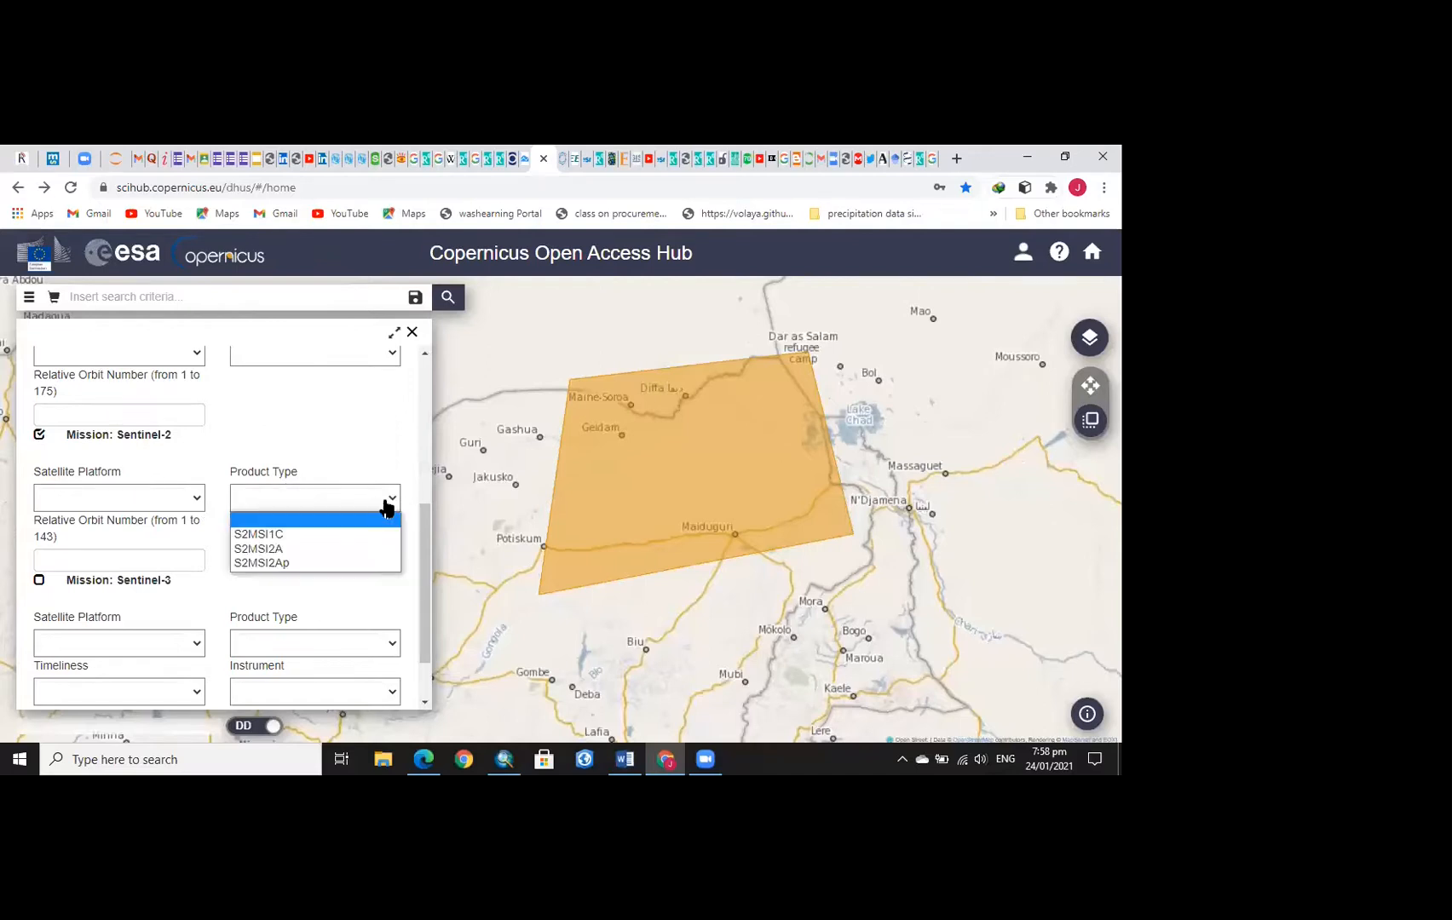
left_click(314, 535)
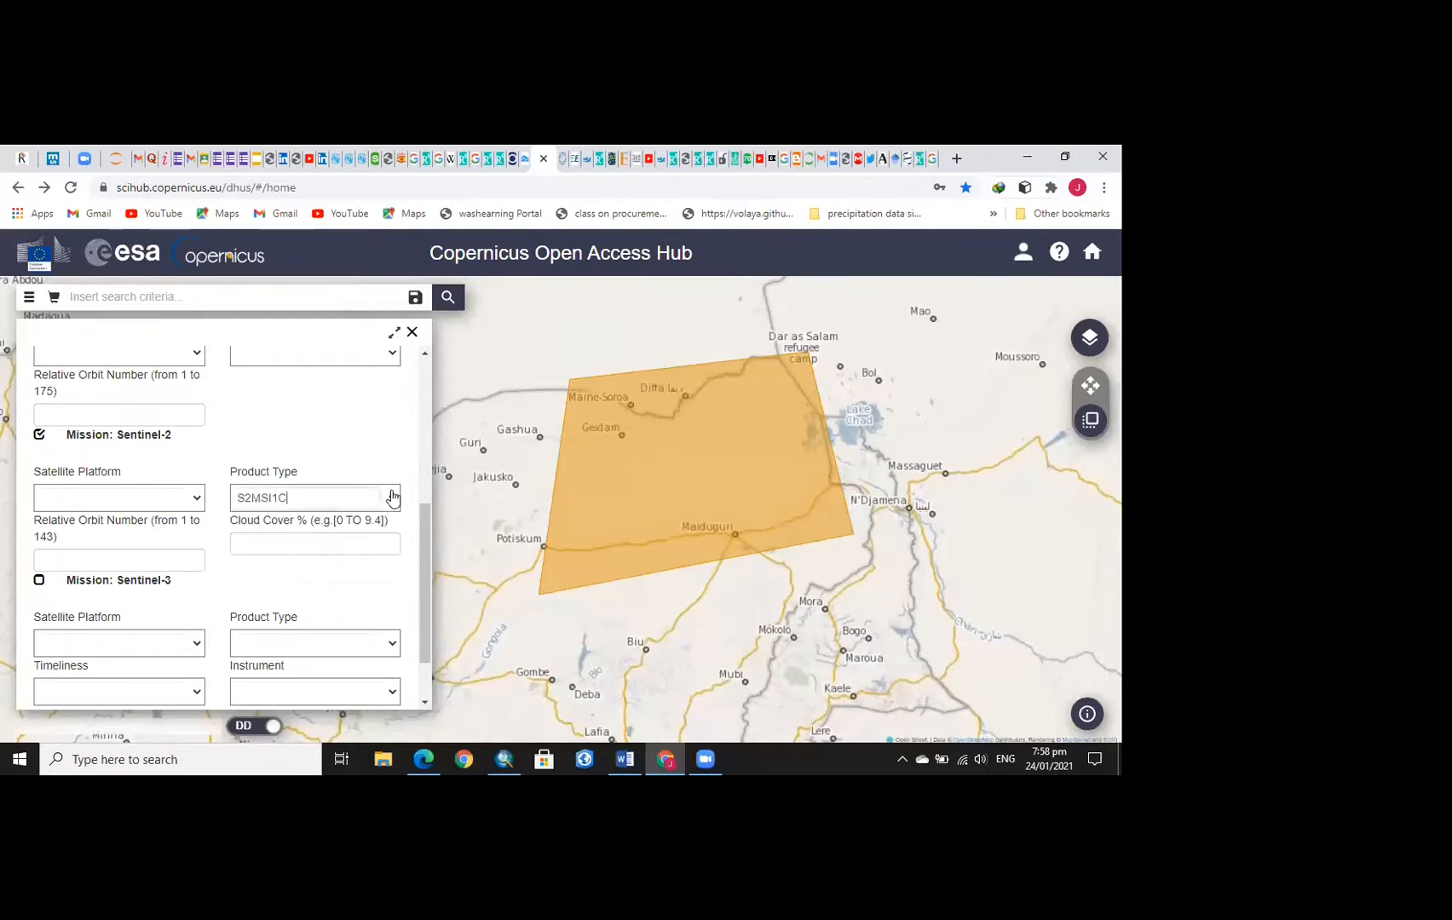
left_click(391, 498)
left_click(292, 548)
Set the Sentinel-2 cloud cover range to [0 TO 6], using the example range from the field's label as the template
left_click_drag(333, 526, 386, 529)
right_click(373, 524)
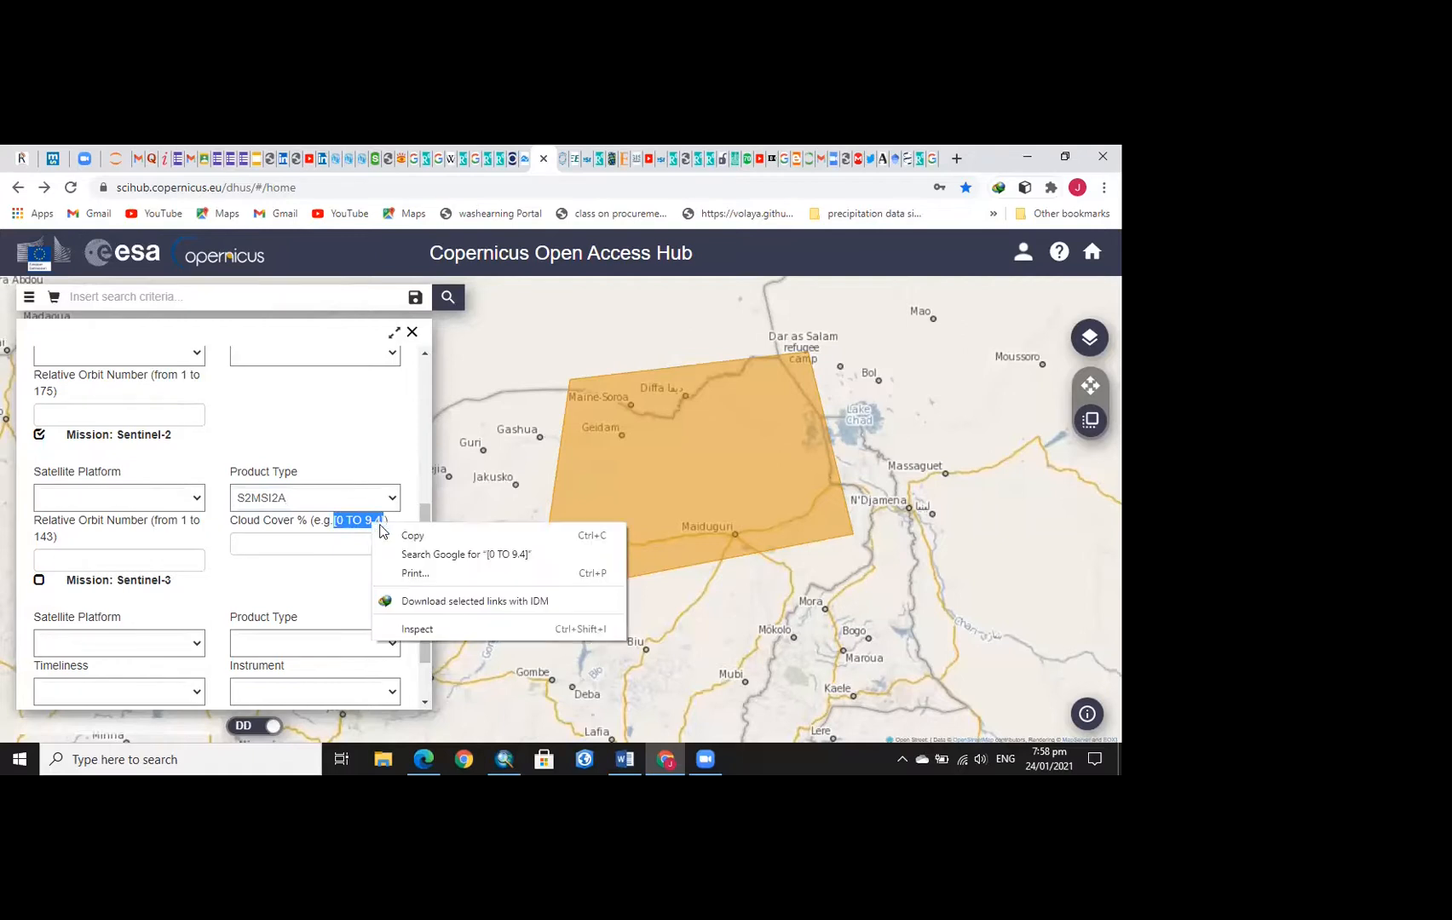
left_click(391, 539)
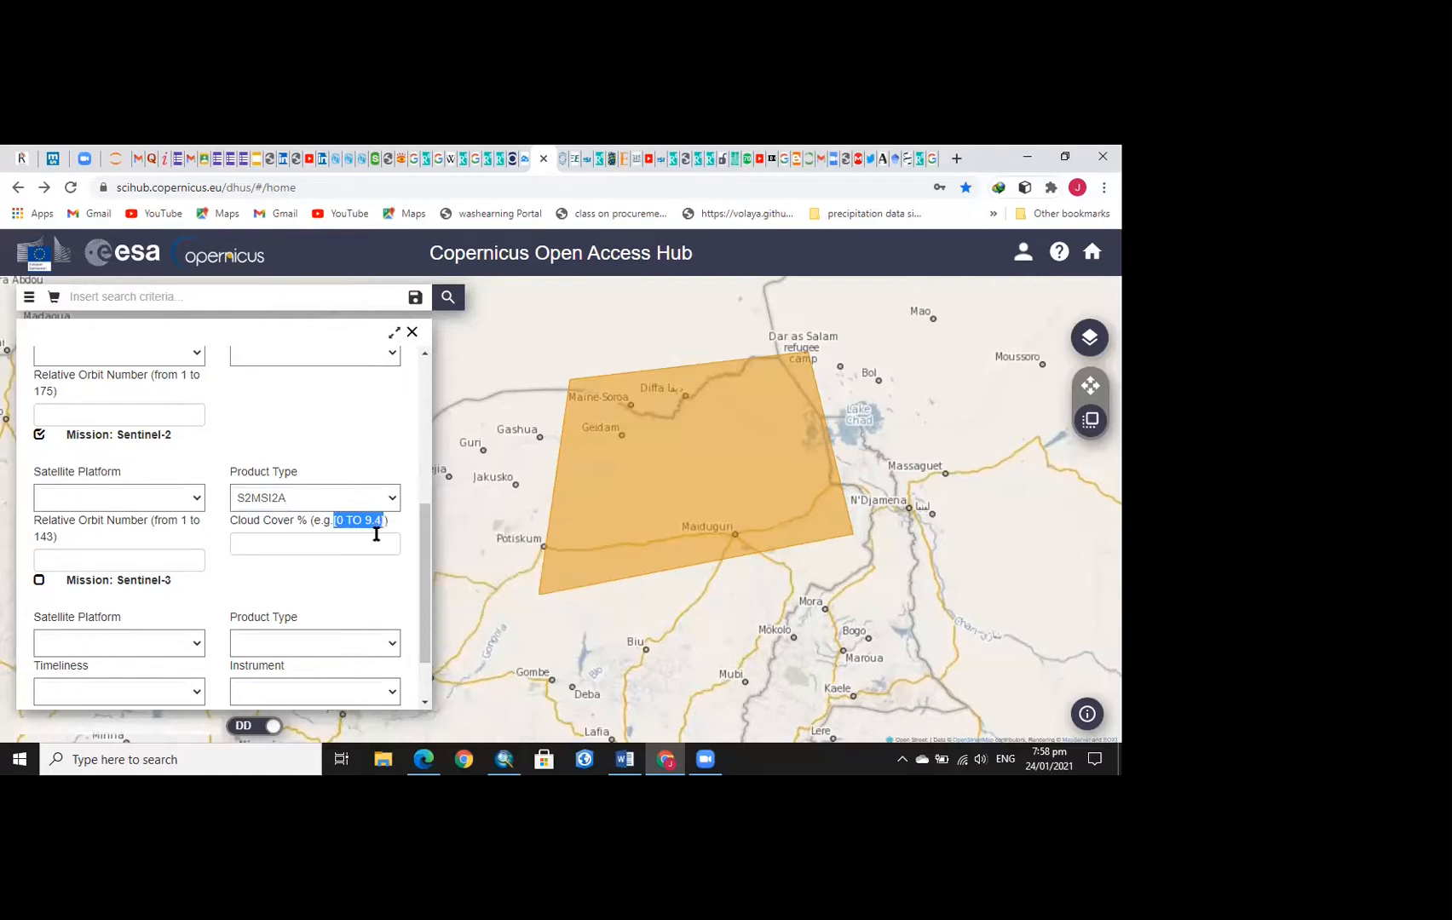
left_click(338, 544)
right_click(332, 550)
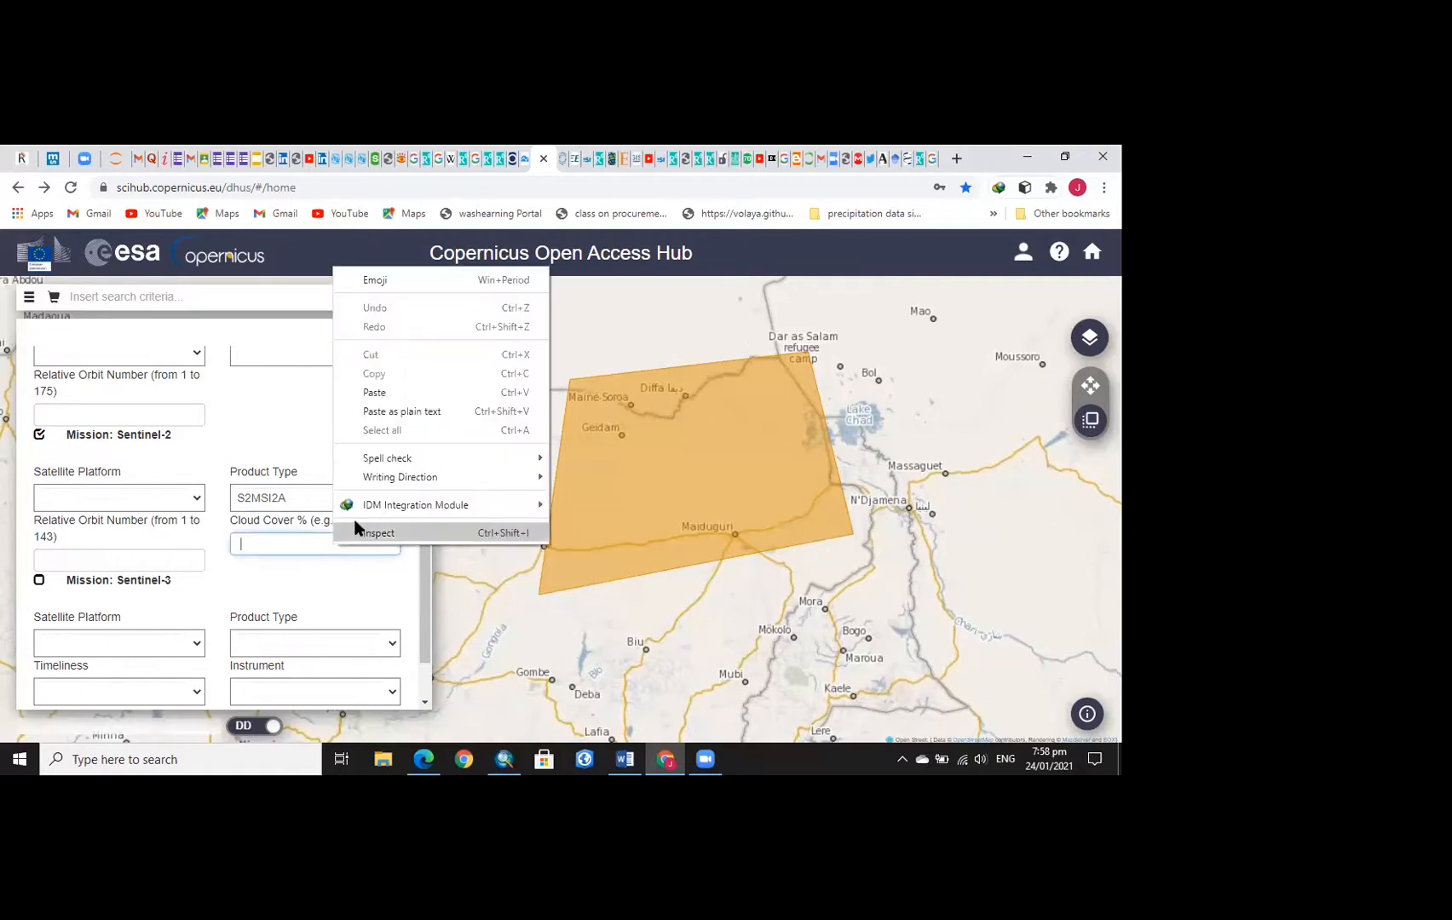
left_click(382, 395)
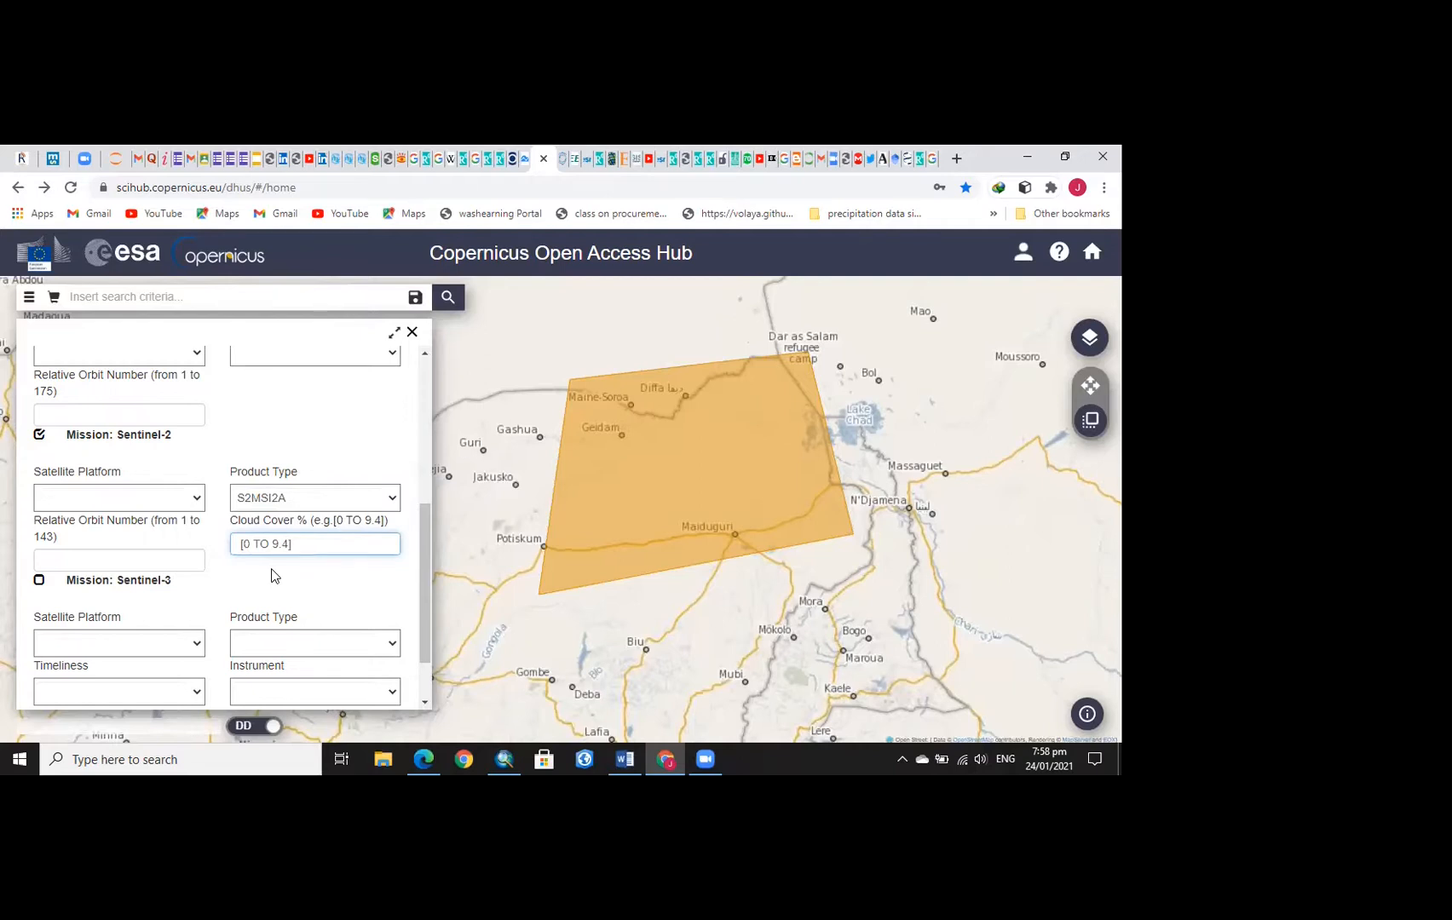
key("BackSpace")
key("BackSpace")
key("BackSpace")
left_click_drag(383, 760, 669, 762)
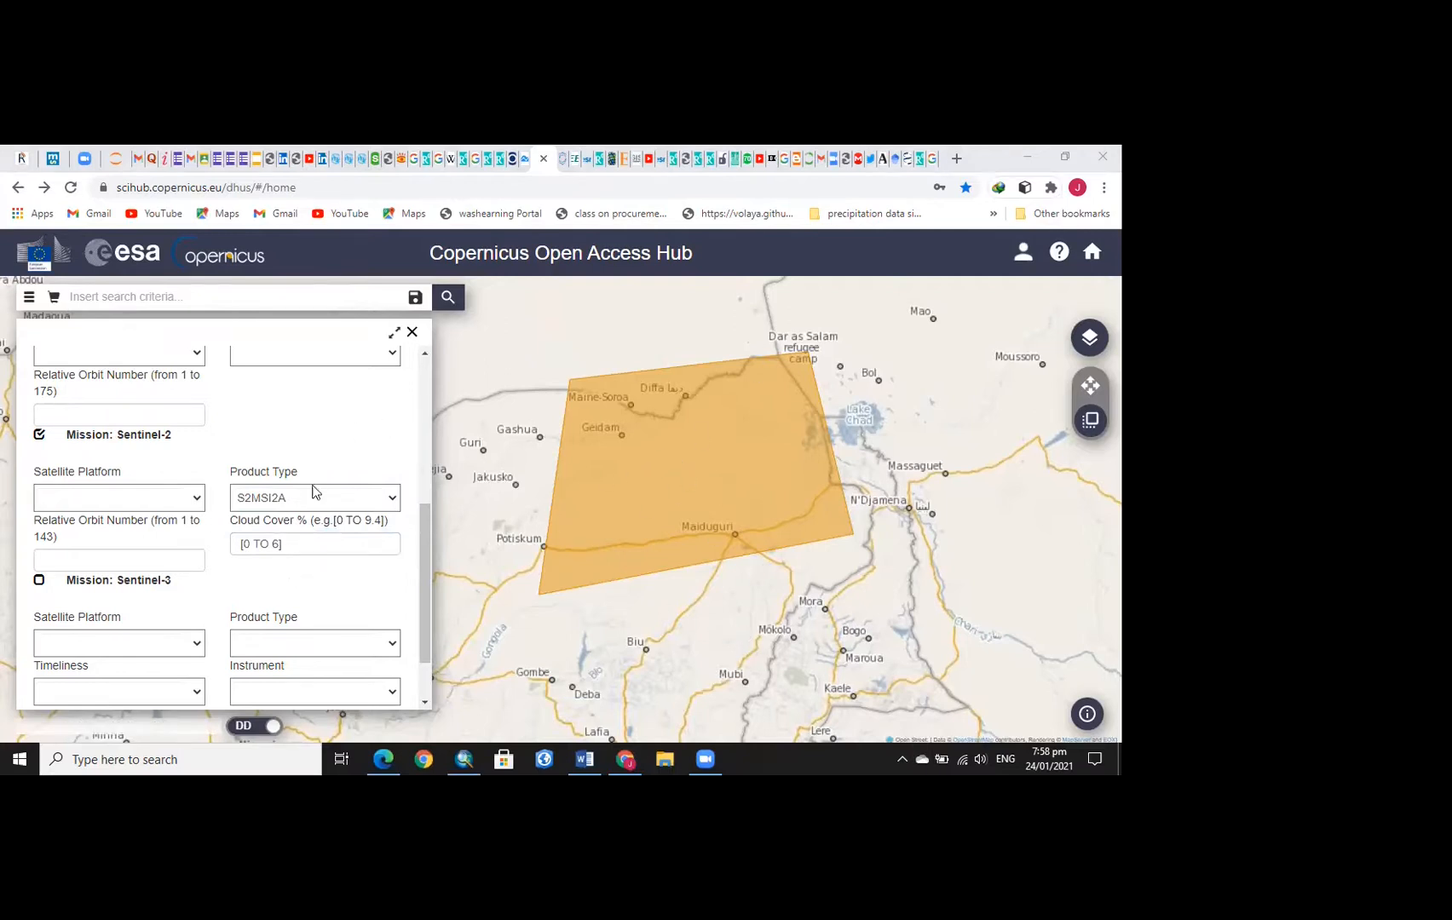
Run the product search and redraw the search area as a rectangle covering Diffa, Geidam and Maiduguri, reaching the western edge of Lake Chad
left_click(447, 300)
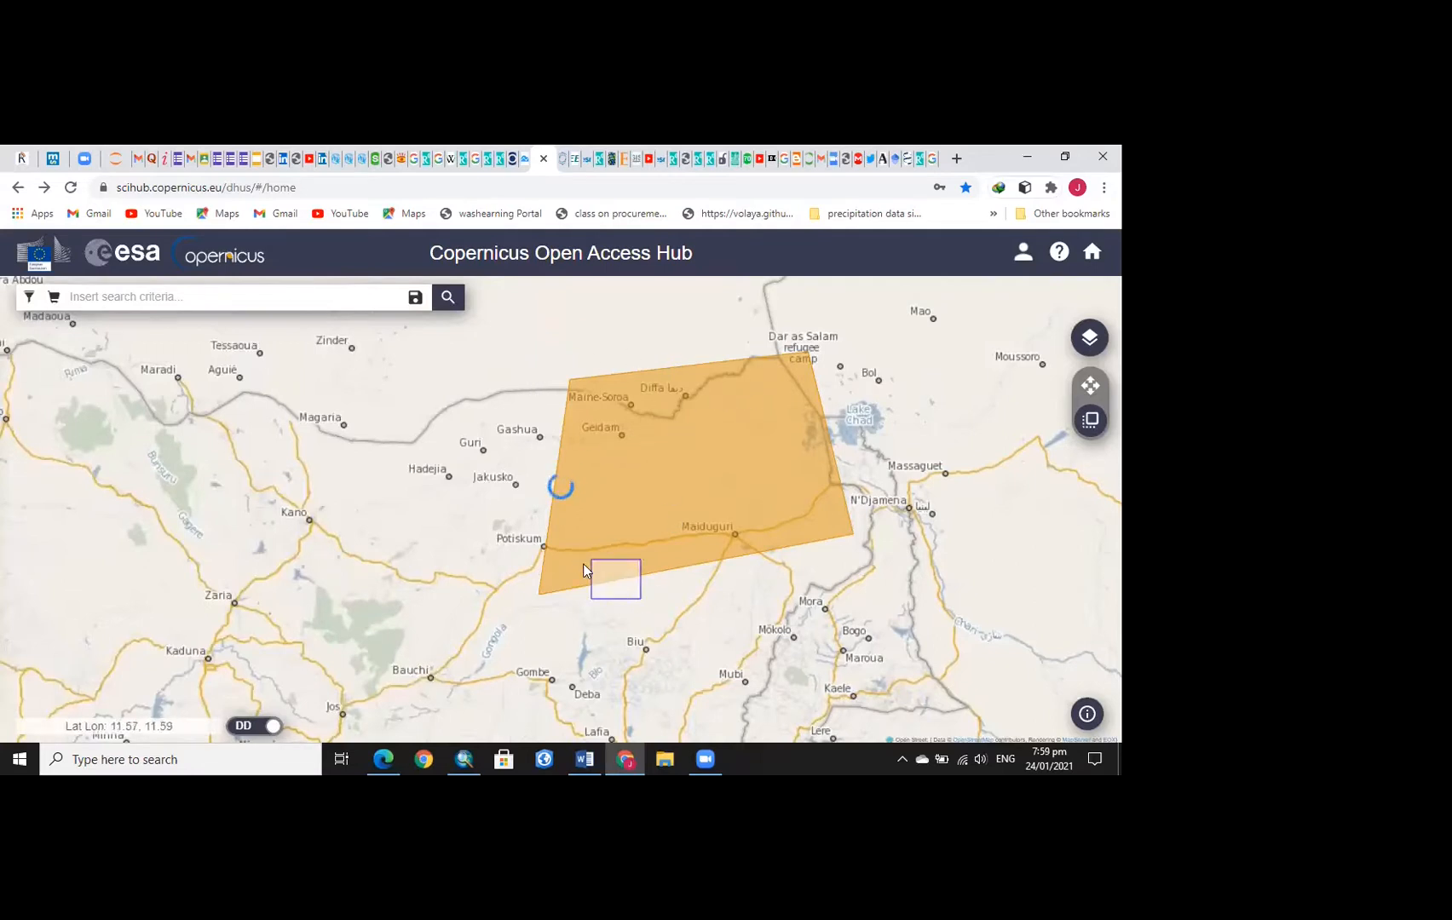
left_click(649, 623)
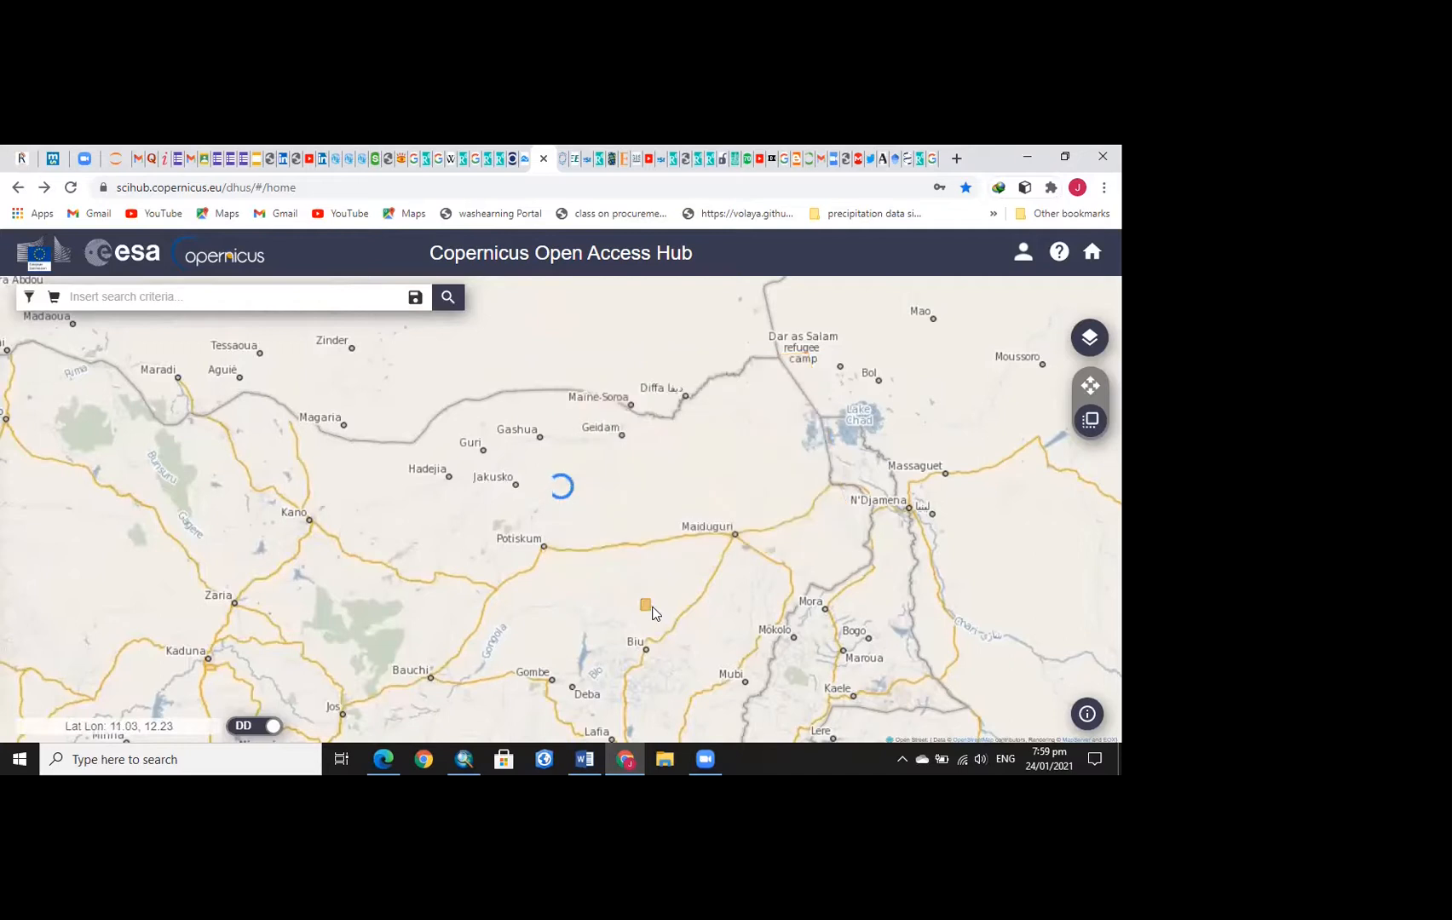
left_click_drag(692, 410, 841, 571)
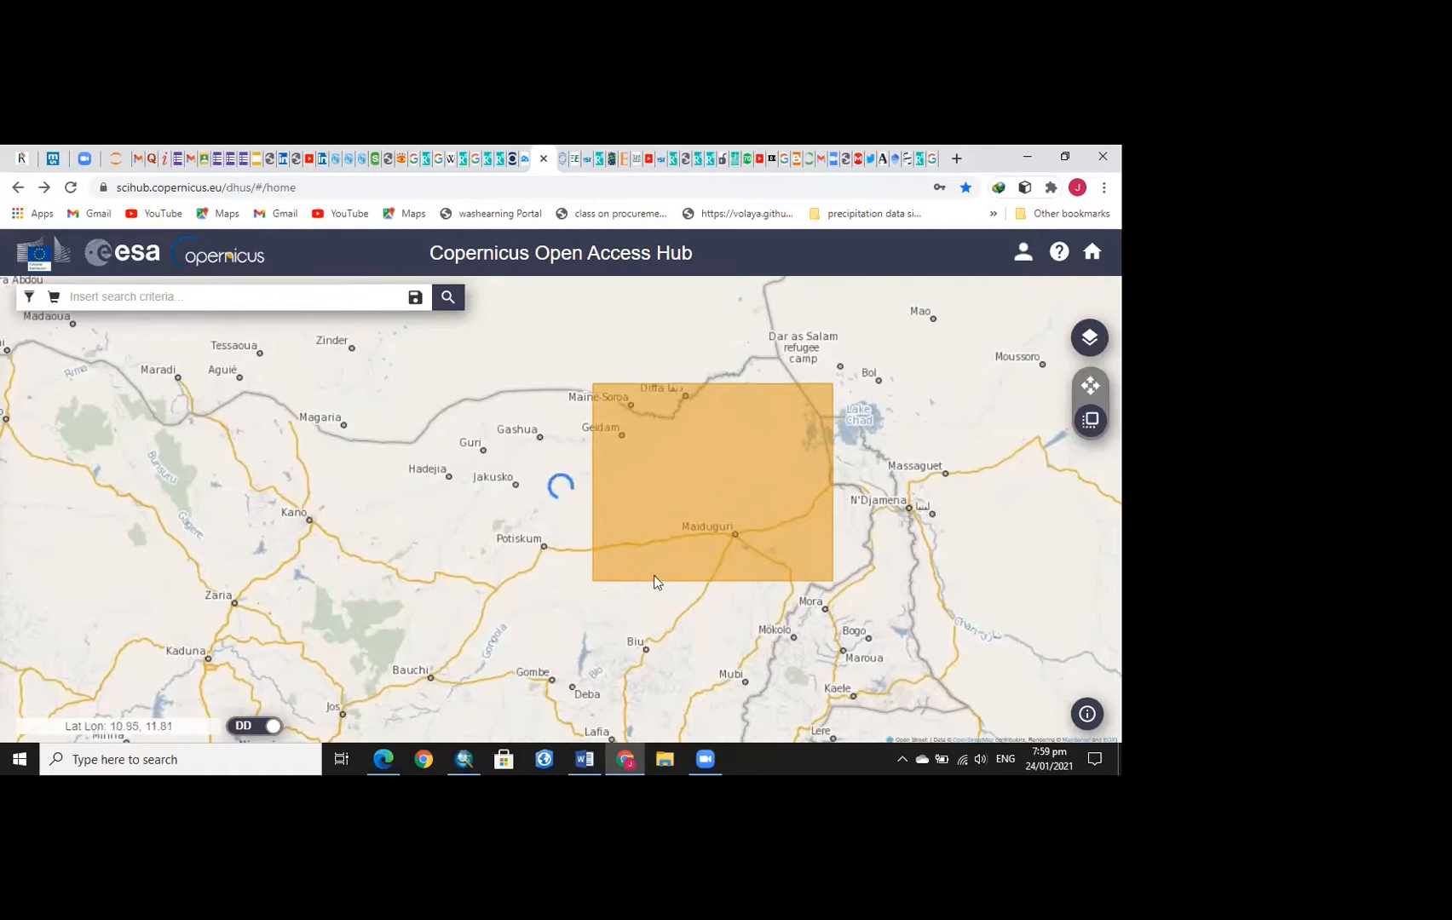
Put the map in navigation mode with a satellite background and examine where the search rectangle lies within Nigeria and West Africa
left_click(1089, 388)
mouse_move(867, 438)
left_mouse_down()
mouse_move(889, 401)
mouse_move(879, 465)
left_mouse_up()
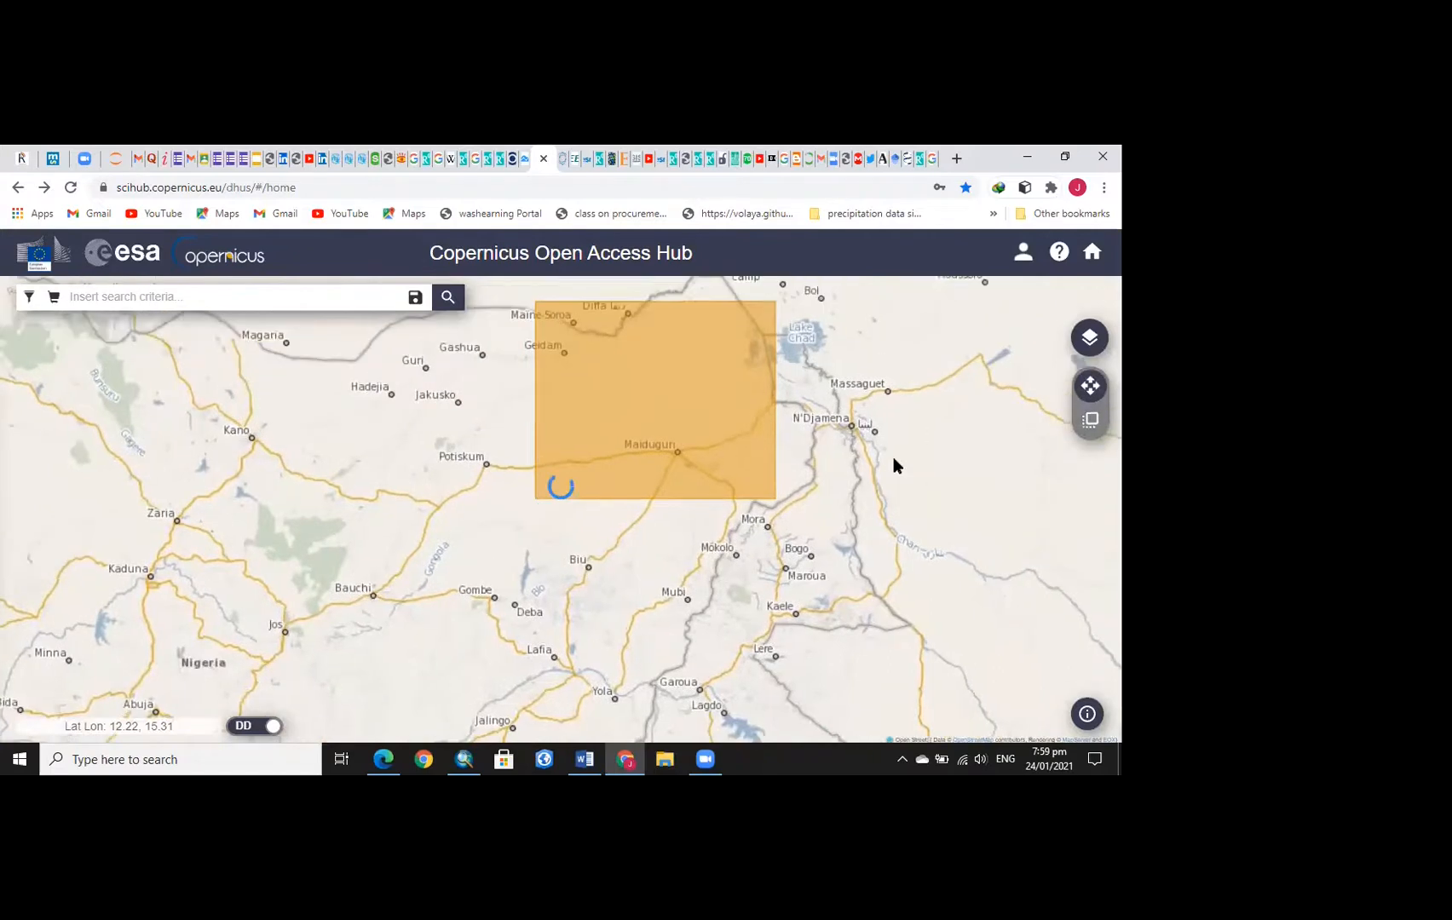
scroll(1015, 557, "down", 3)
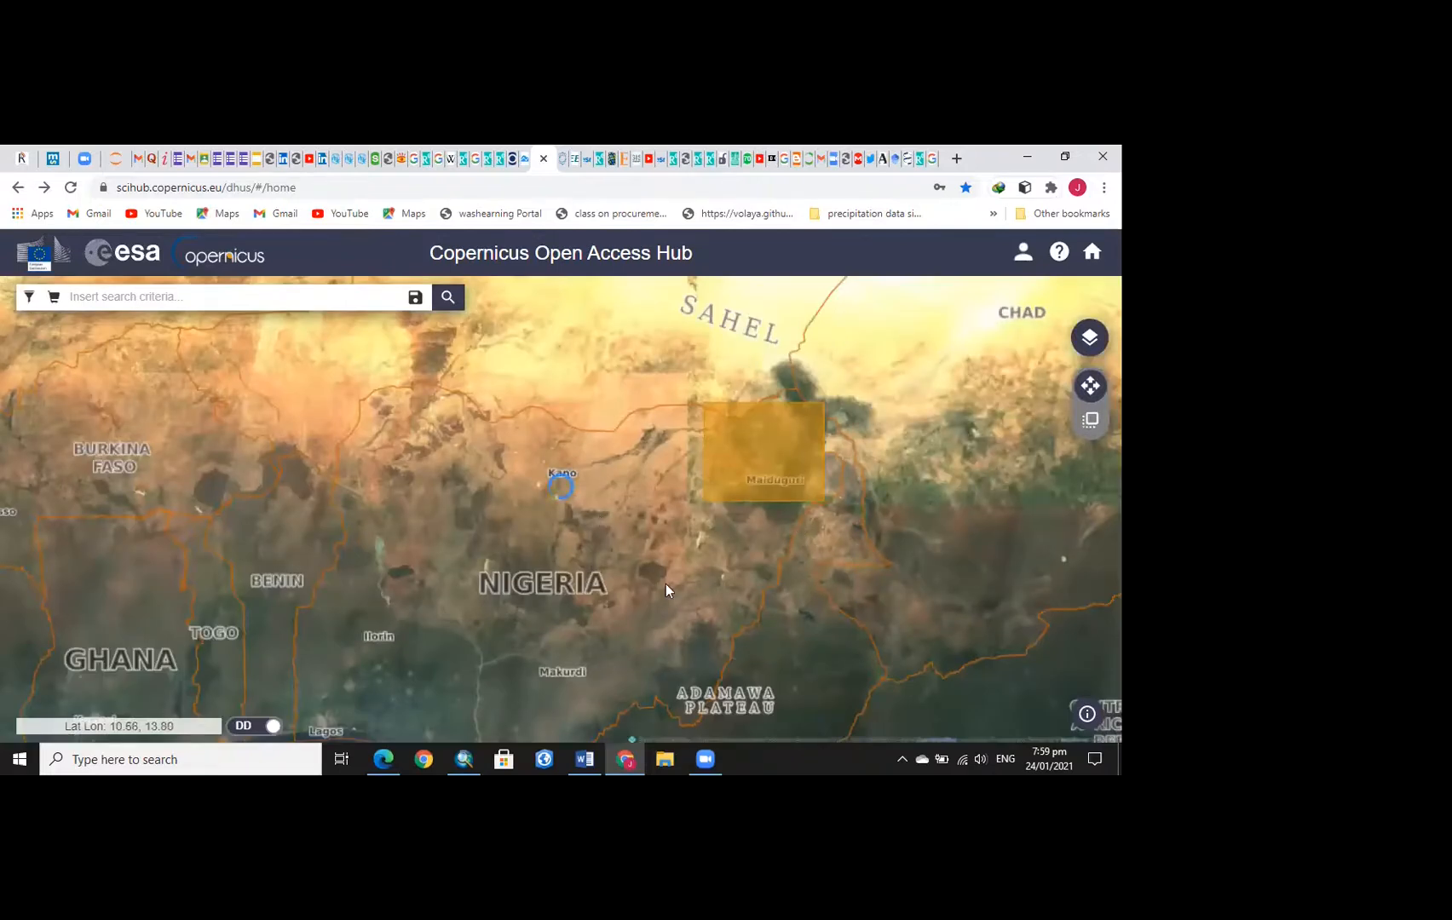
scroll(722, 529, "down", 2)
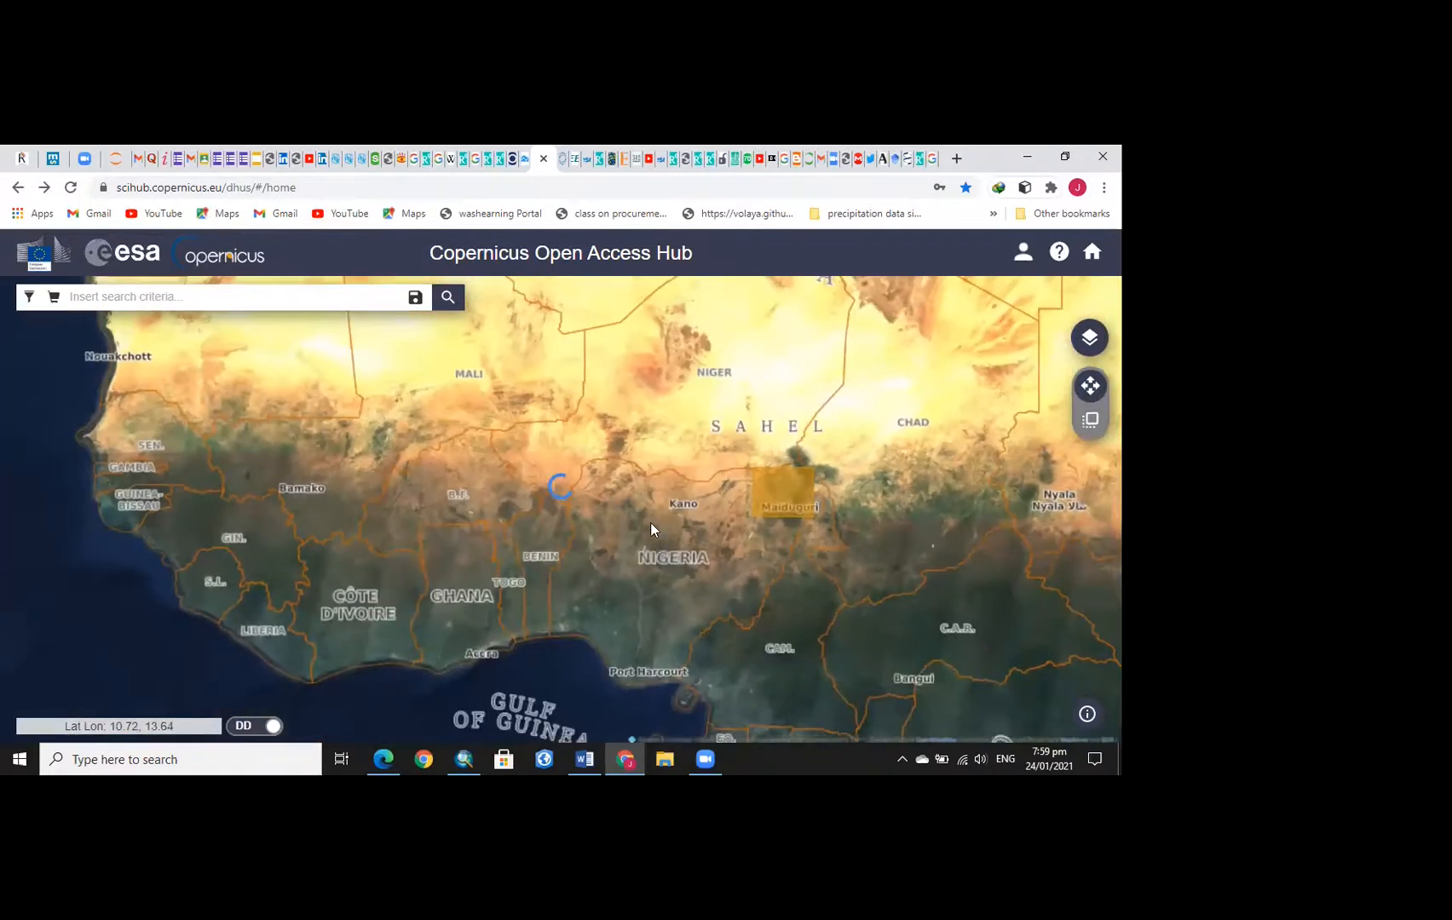
scroll(696, 583, "up", 3)
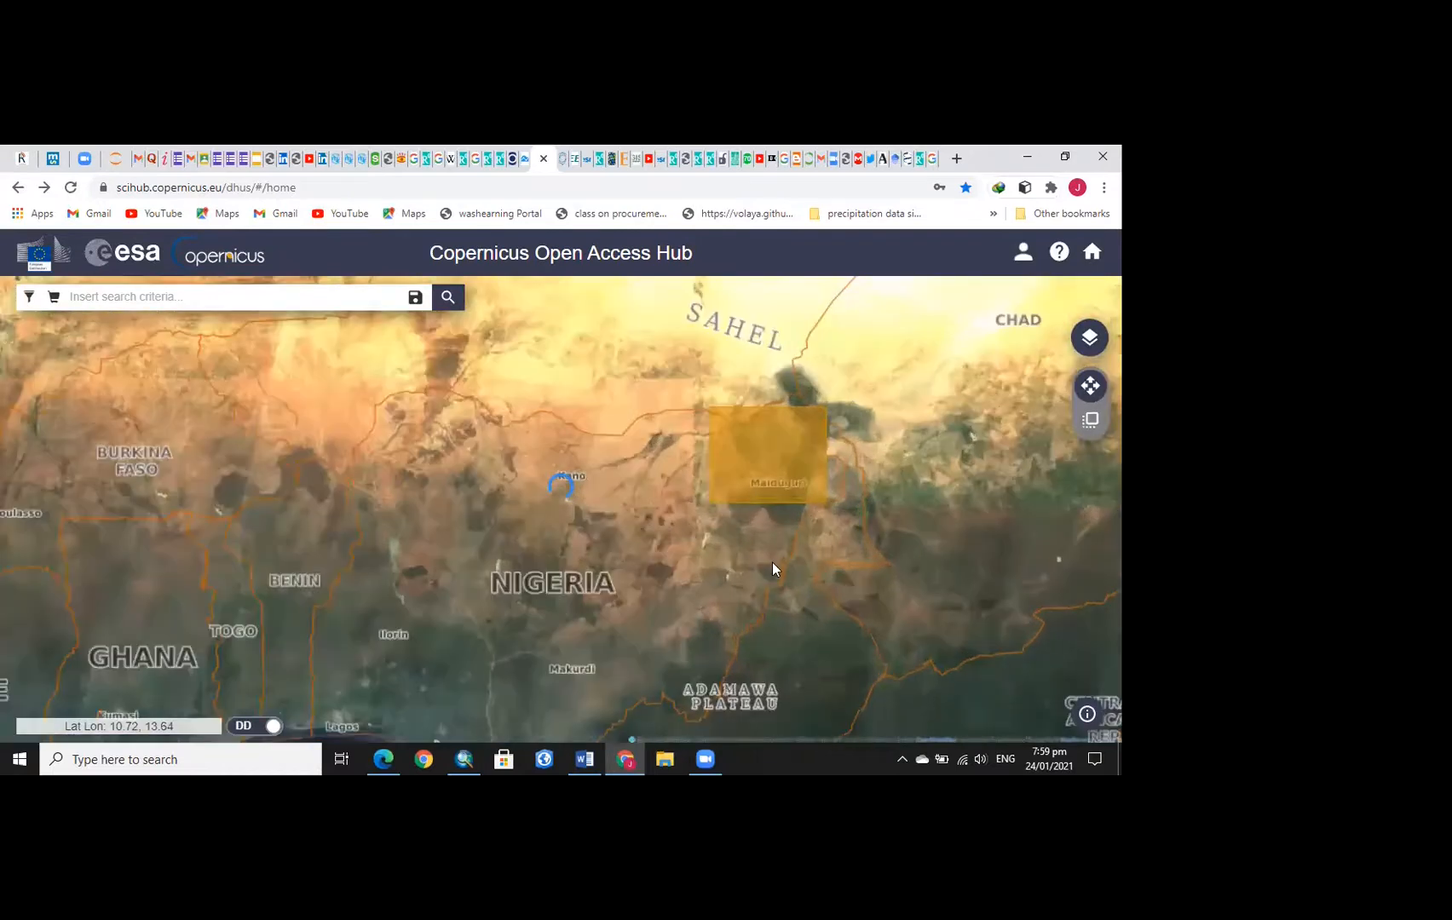
scroll(741, 594, "up", 1)
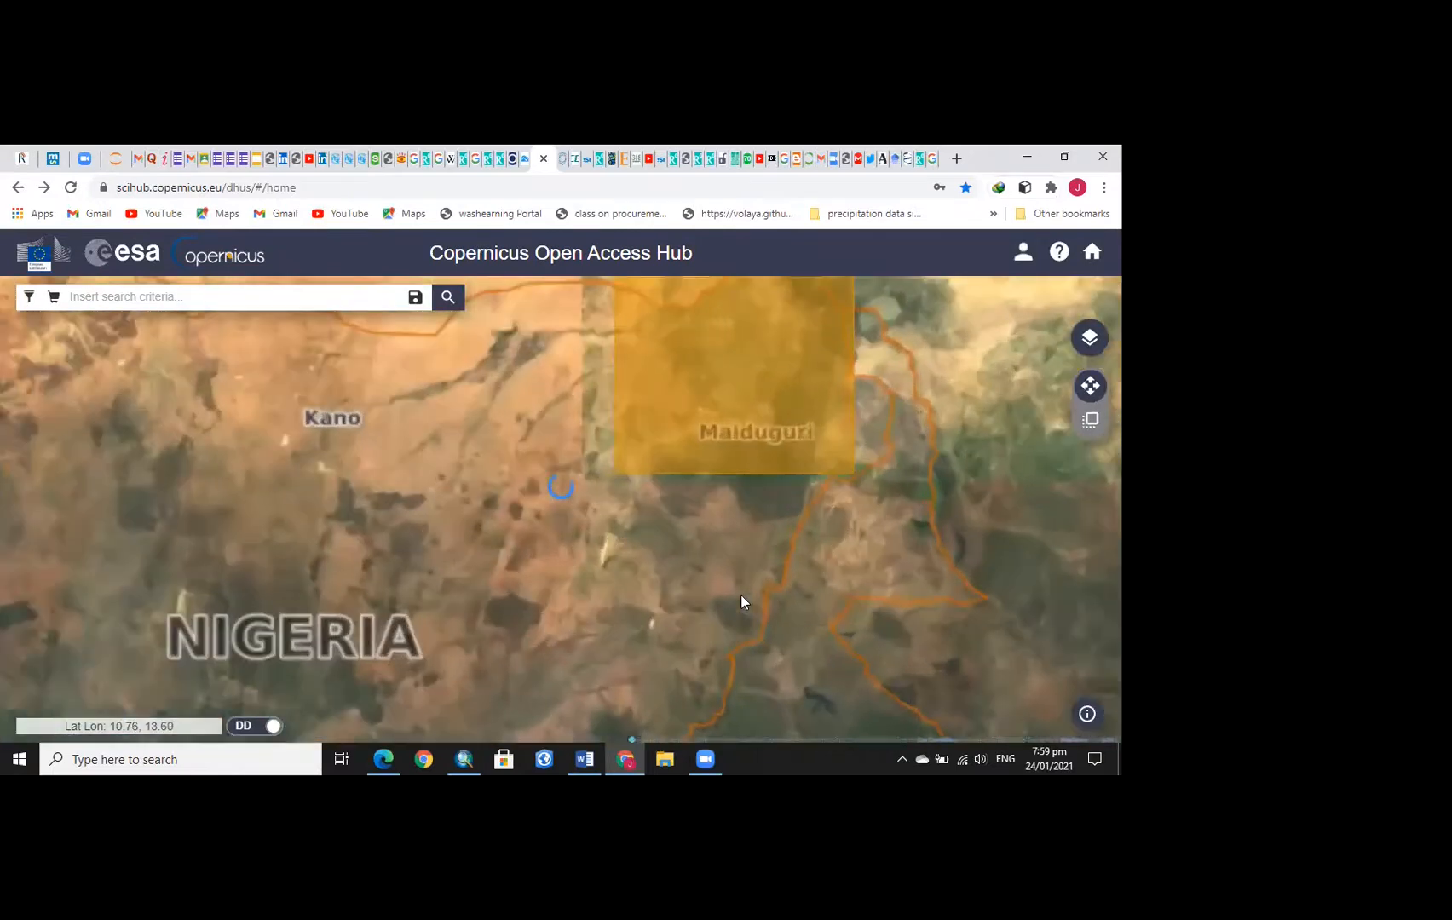
scroll(741, 595, "up", 1)
left_click_drag(741, 595, 696, 614)
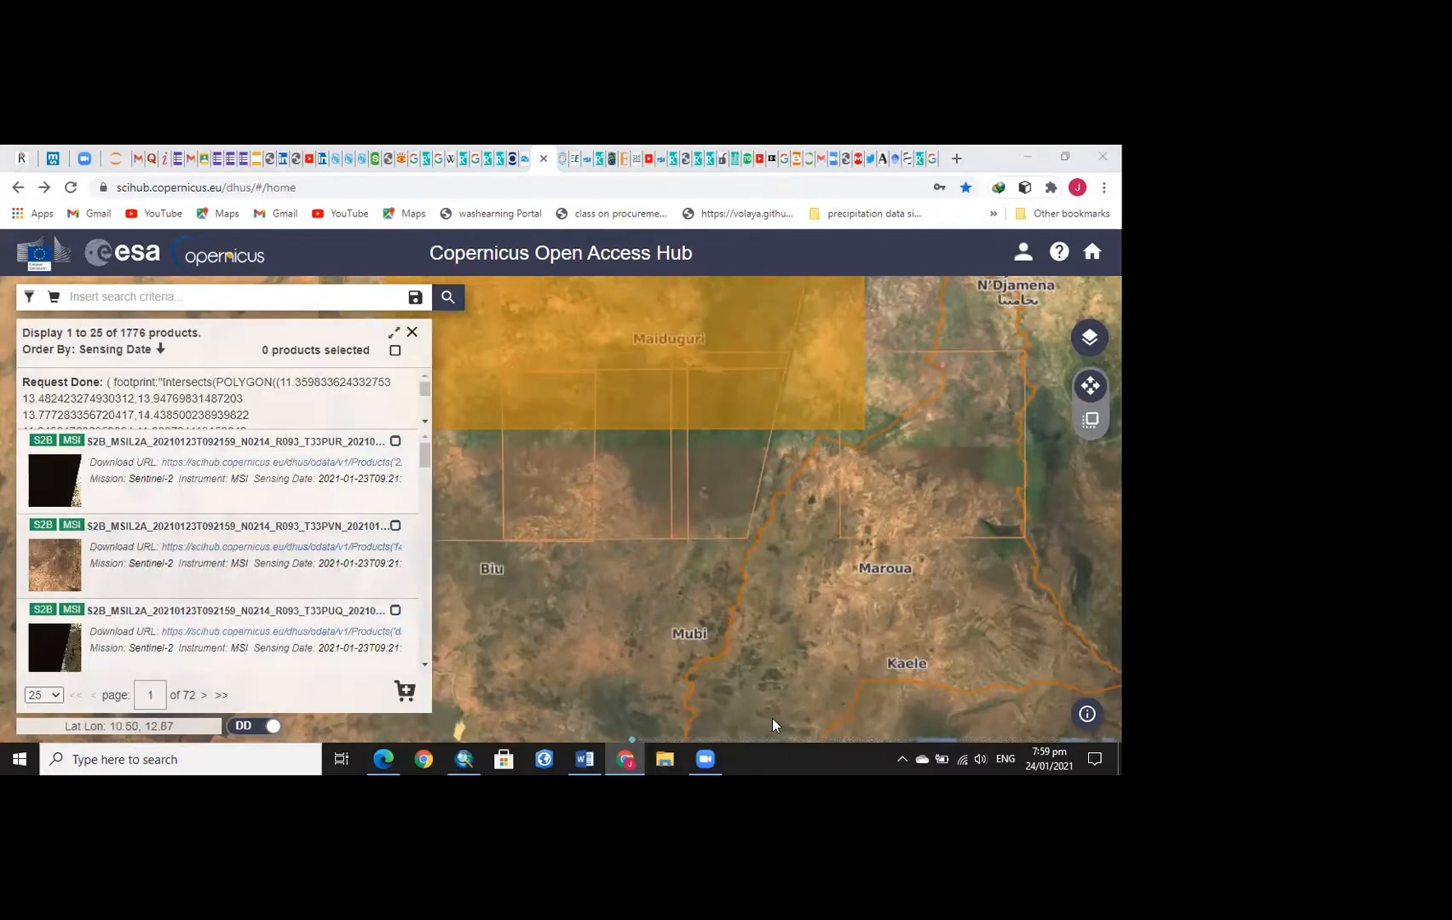
Examine the found product footprints on the map across the search rectangle and around Maiduguri
left_click_drag(687, 382, 837, 509)
left_click_drag(1029, 457, 965, 582)
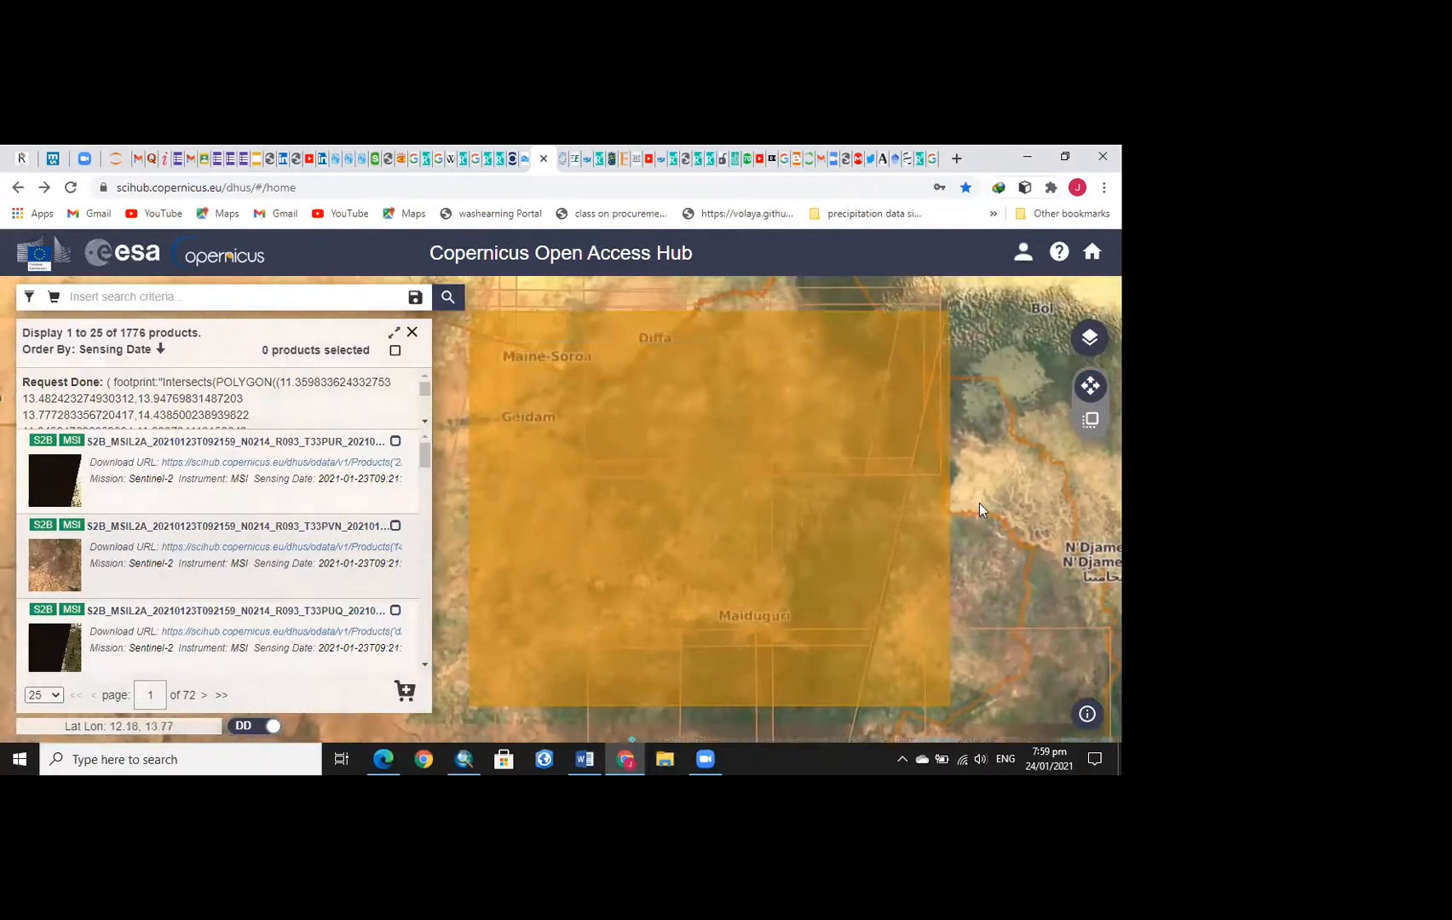
left_click_drag(1015, 517, 1027, 481)
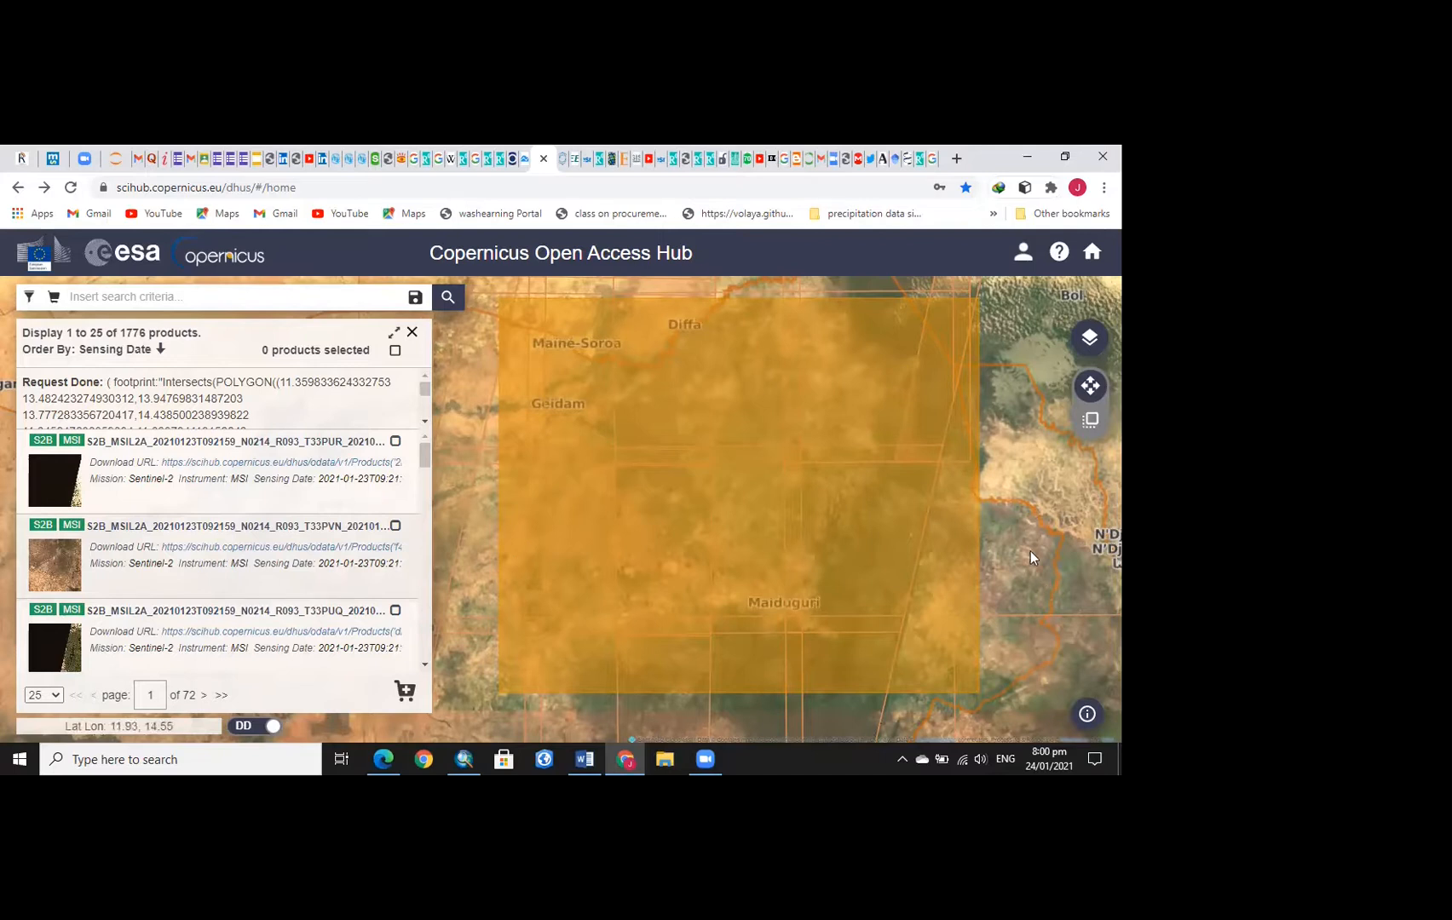
left_click_drag(1030, 551, 1009, 432)
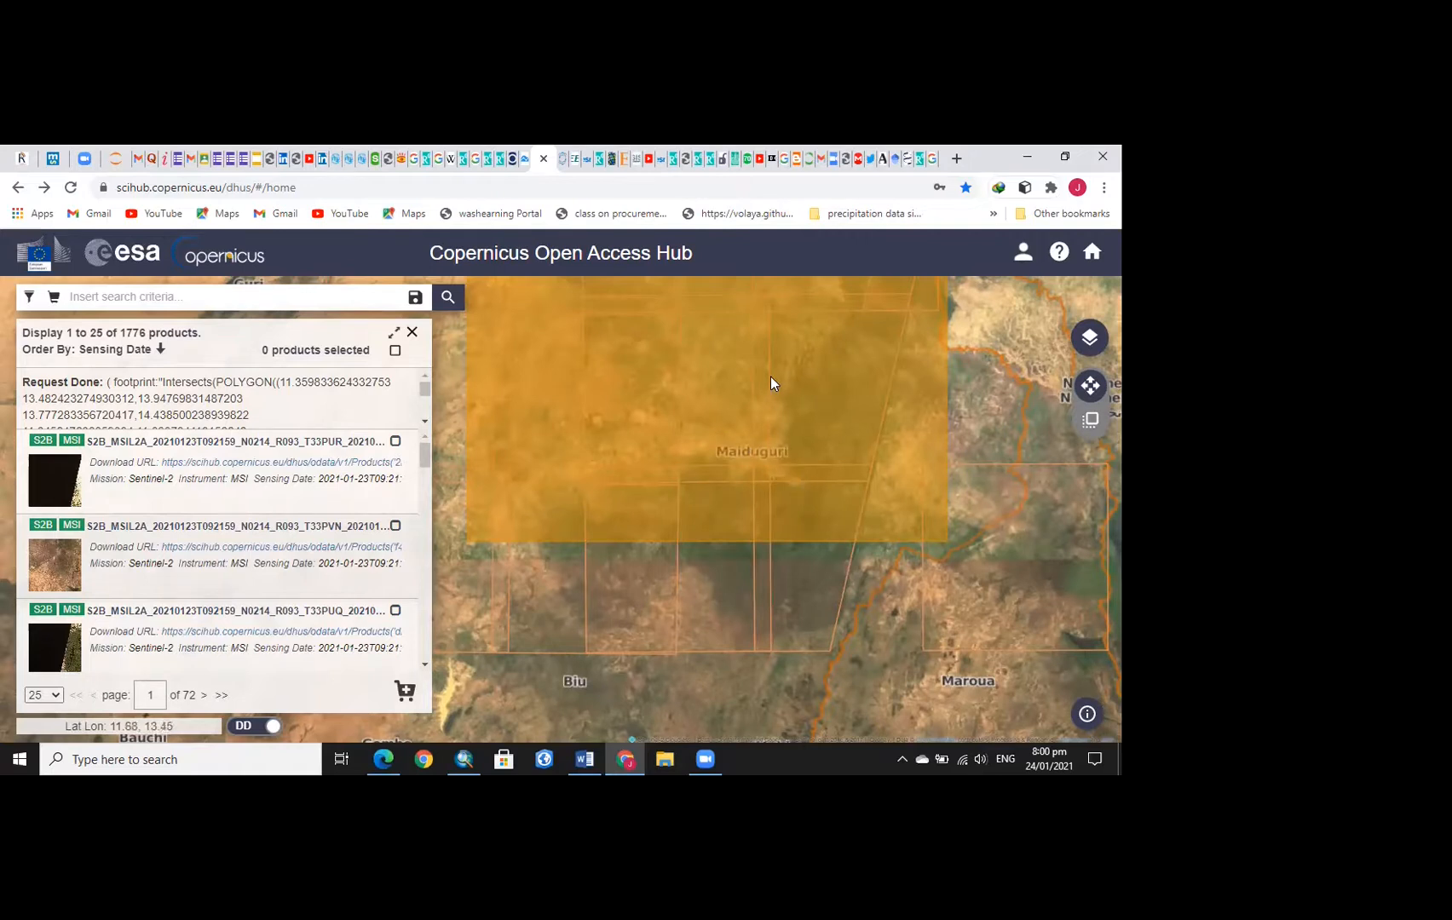
scroll(771, 377, "up", 2)
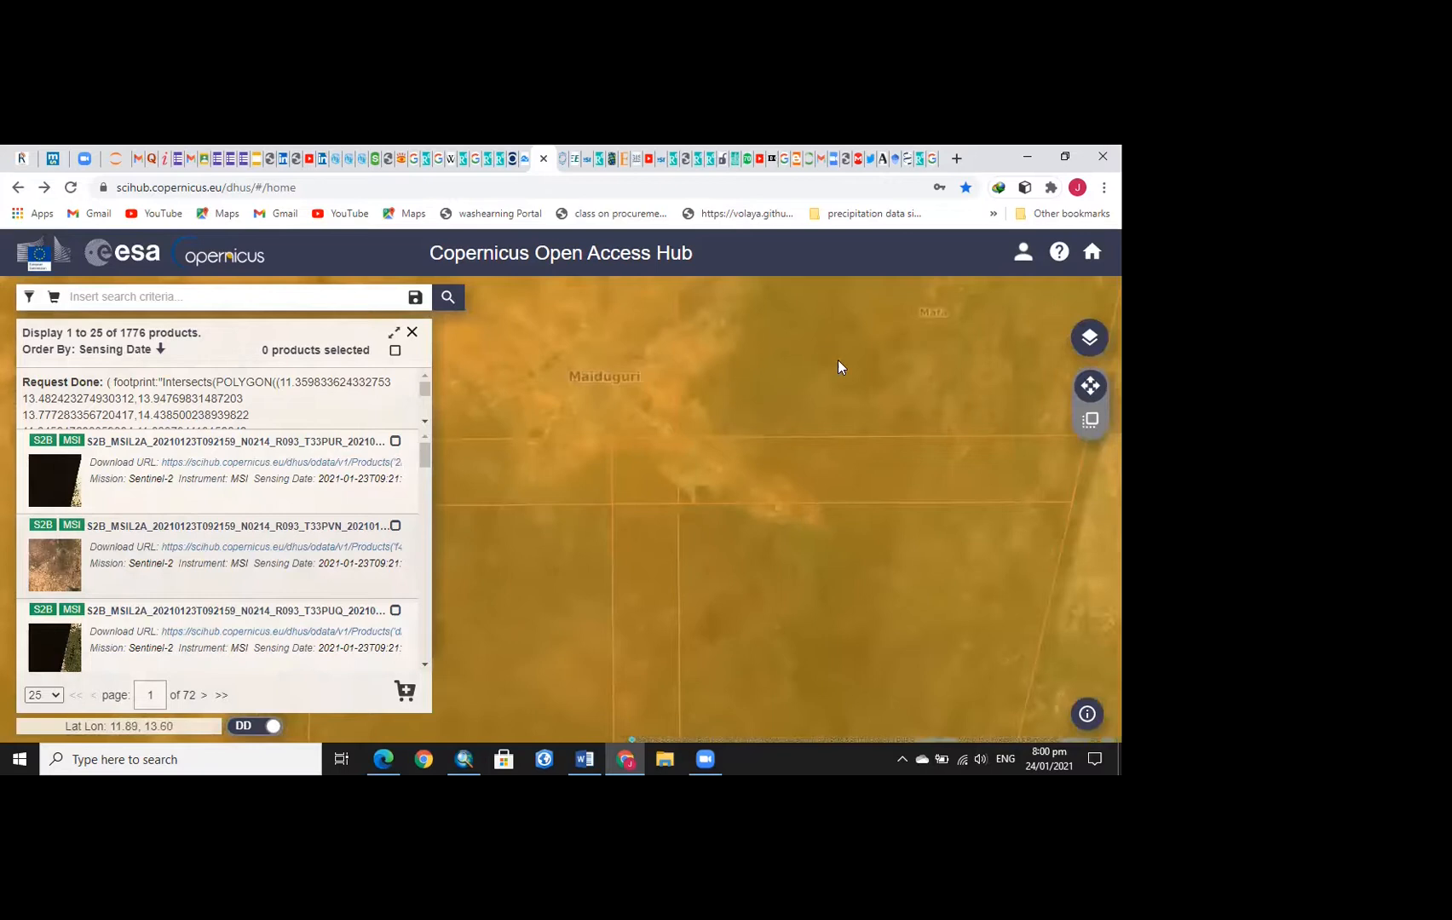
left_click_drag(899, 369, 855, 510)
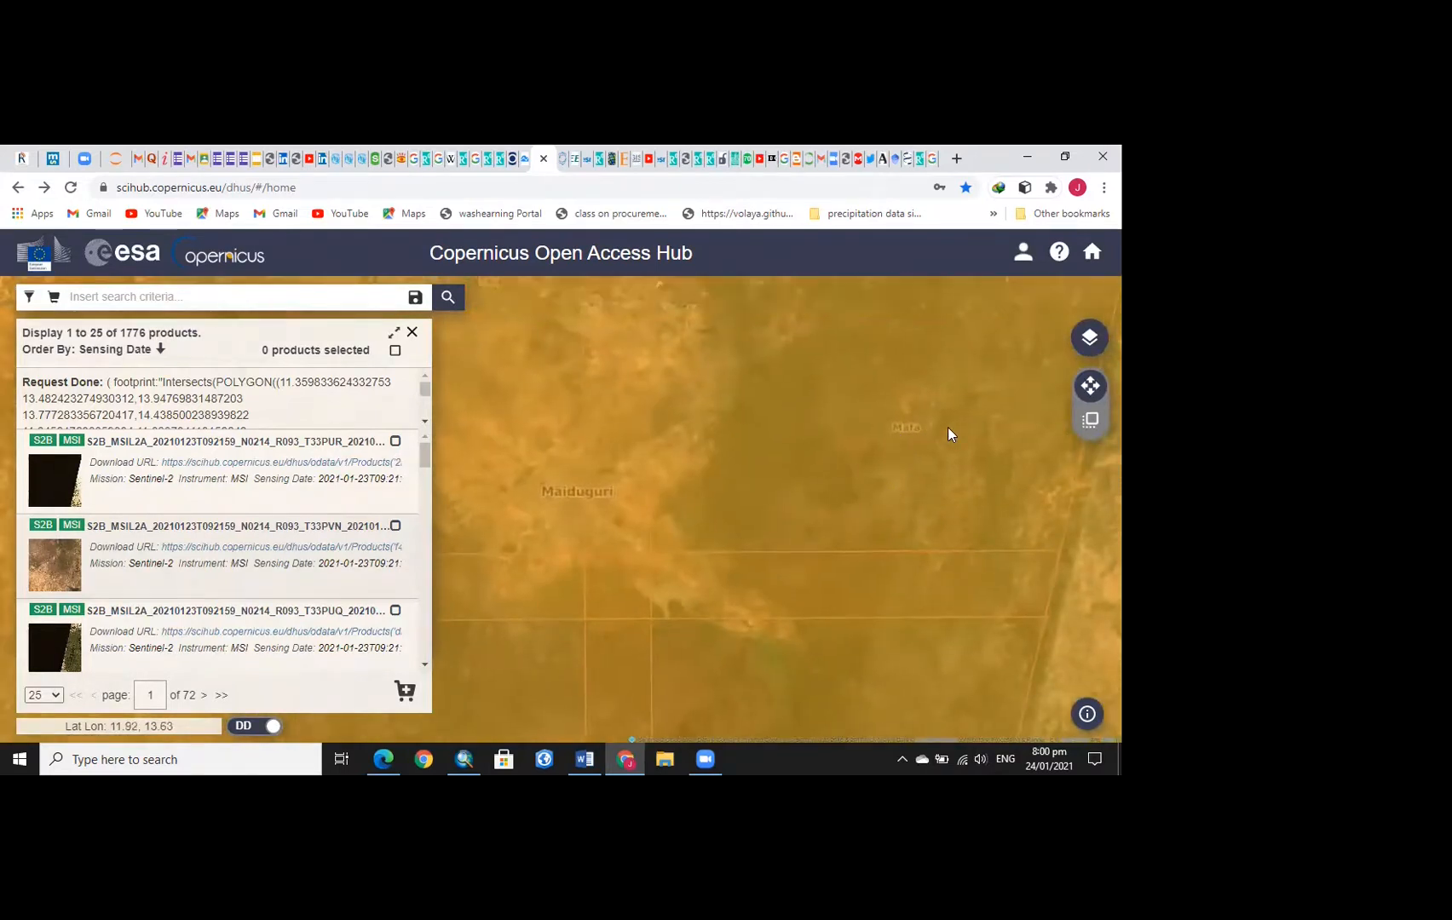
scroll(920, 500, "down", 1)
scroll(885, 363, "down", 1)
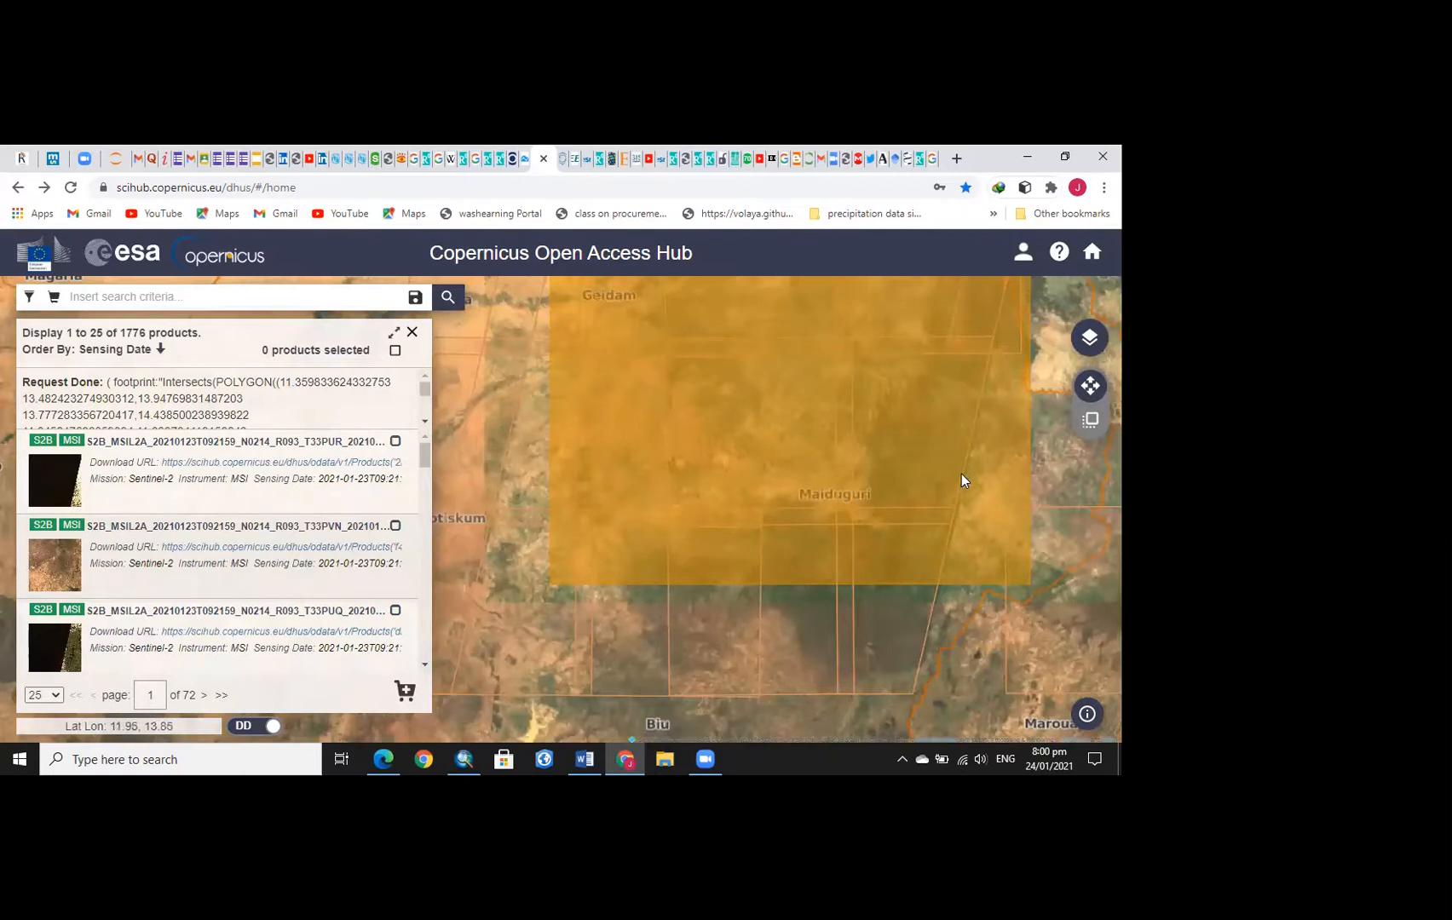
Repeatedly select and deselect the first product, tile T33PUR, to identify its footprint near Lake Chad and compare it with its thumbnail
mouse_move(267, 560)
mouse_move(143, 488)
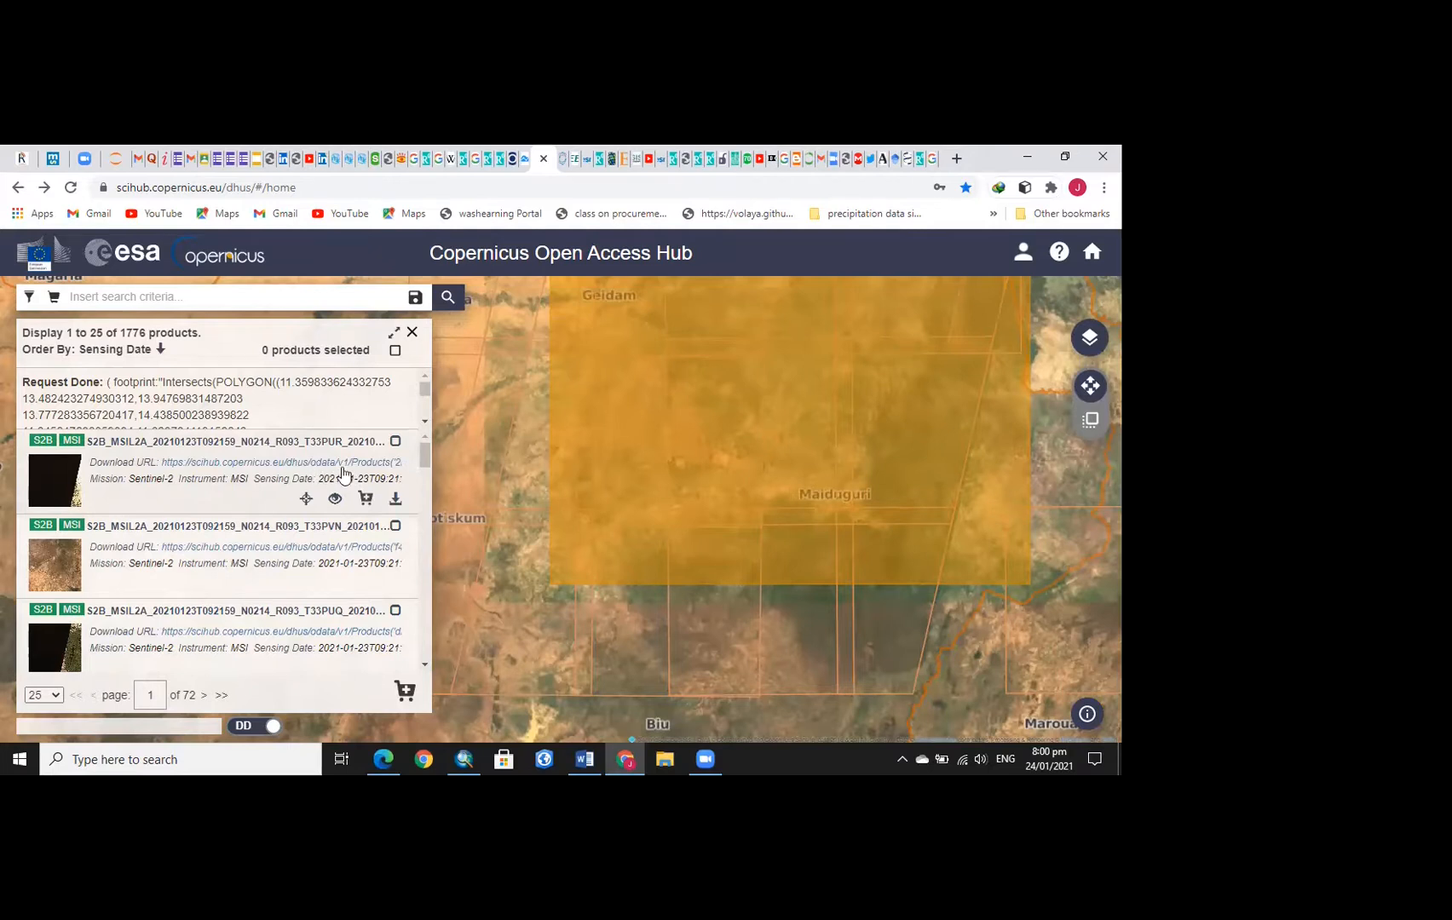
left_click(396, 442)
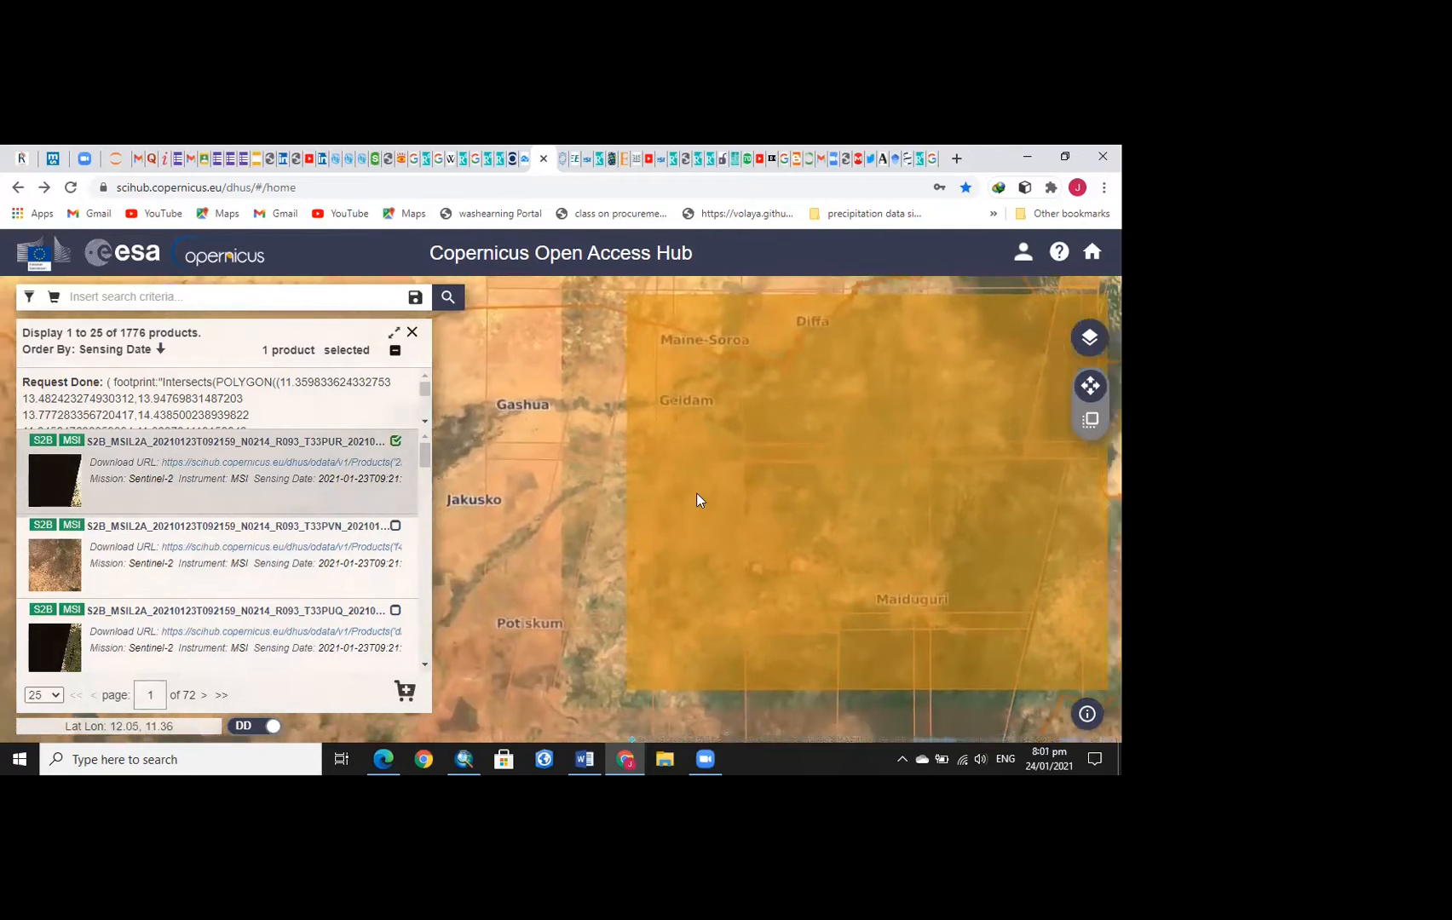
left_click(394, 441)
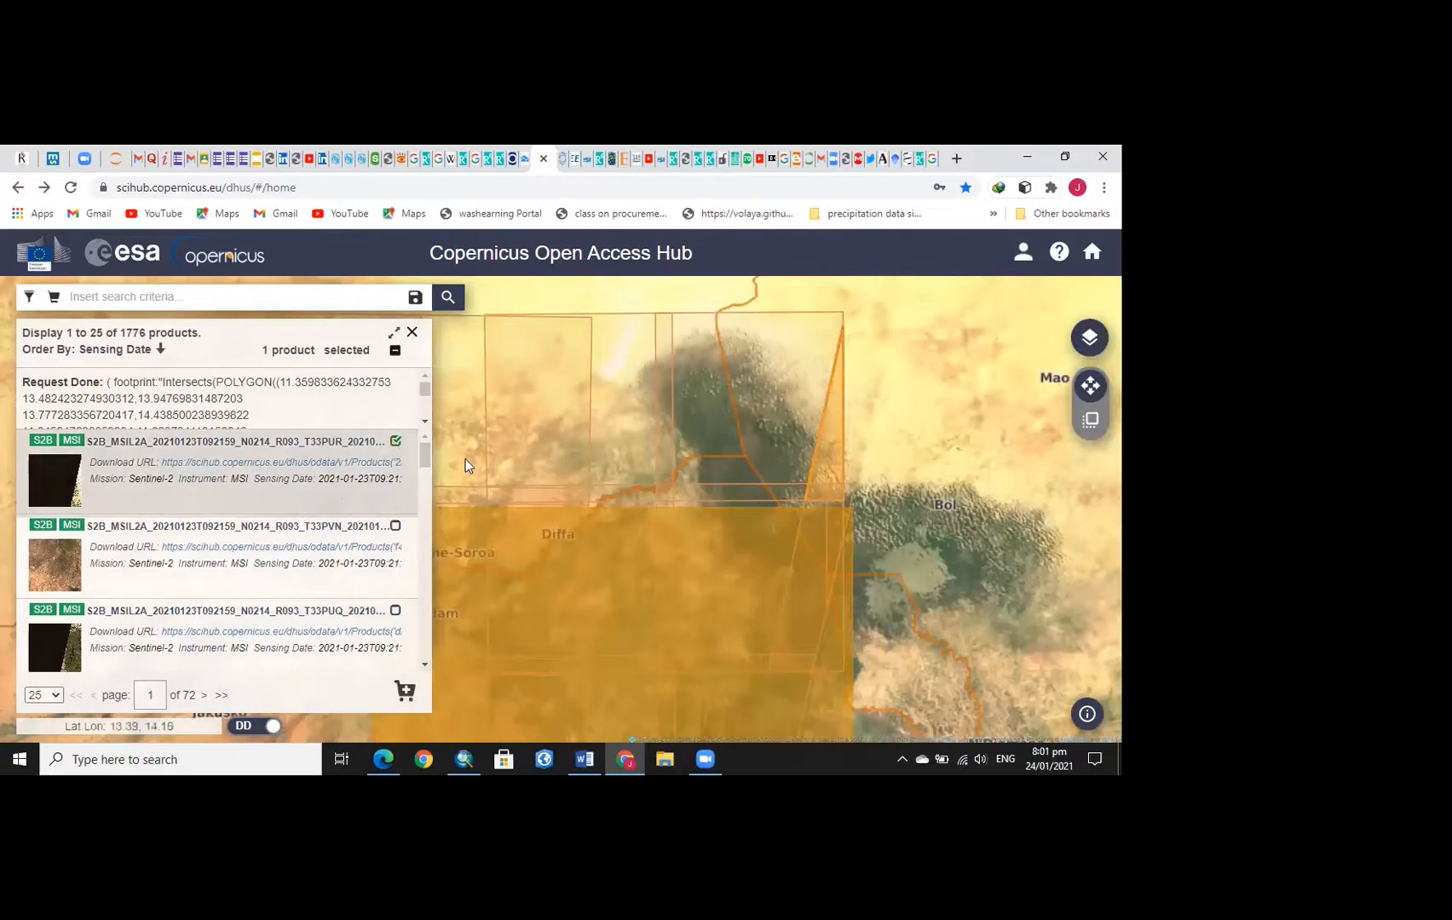
left_click(396, 442)
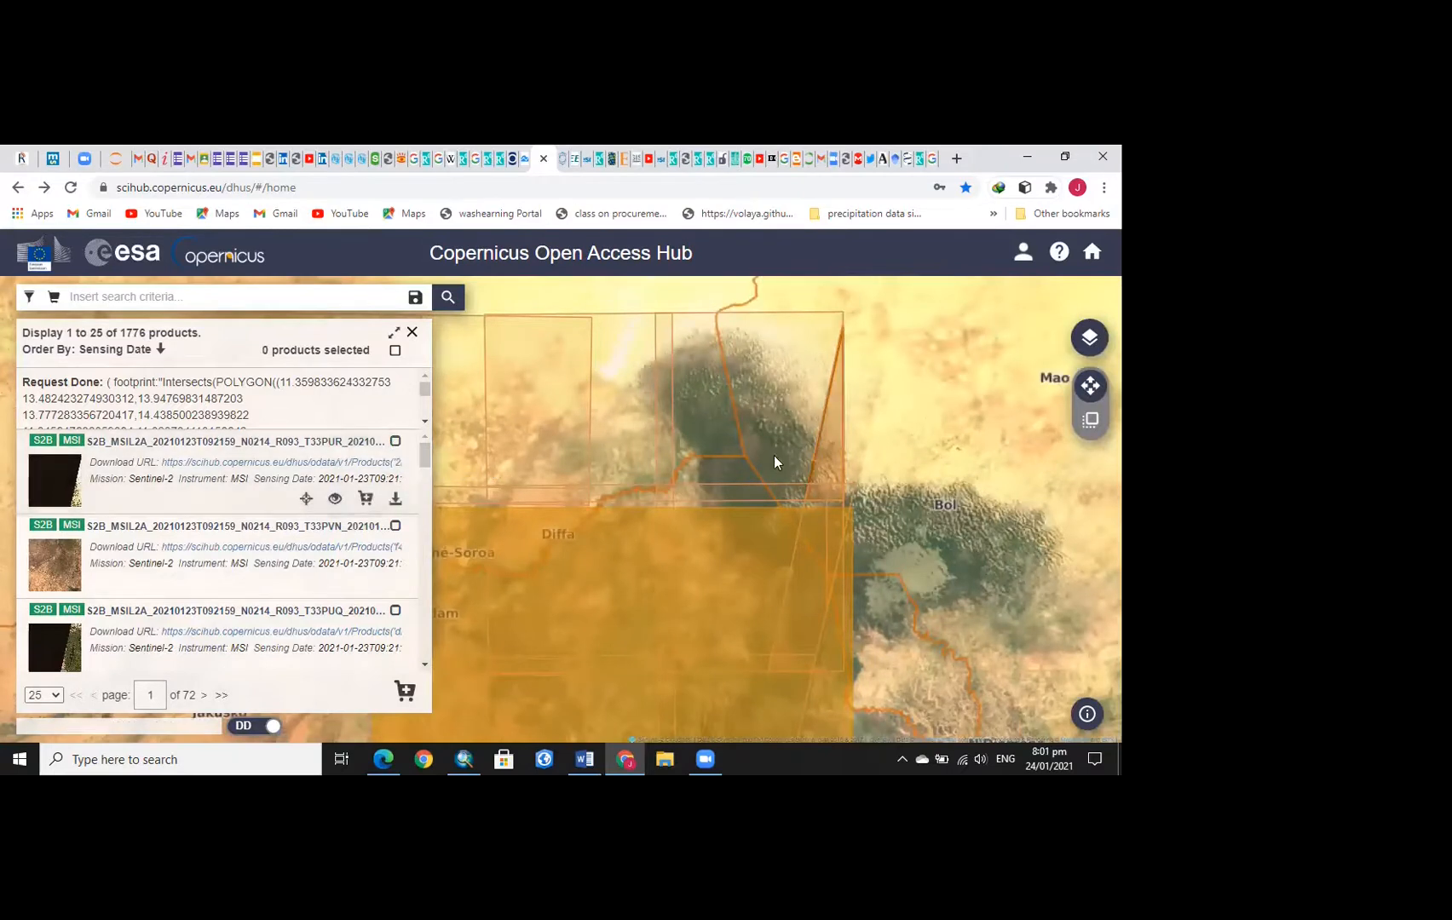
left_click(395, 441)
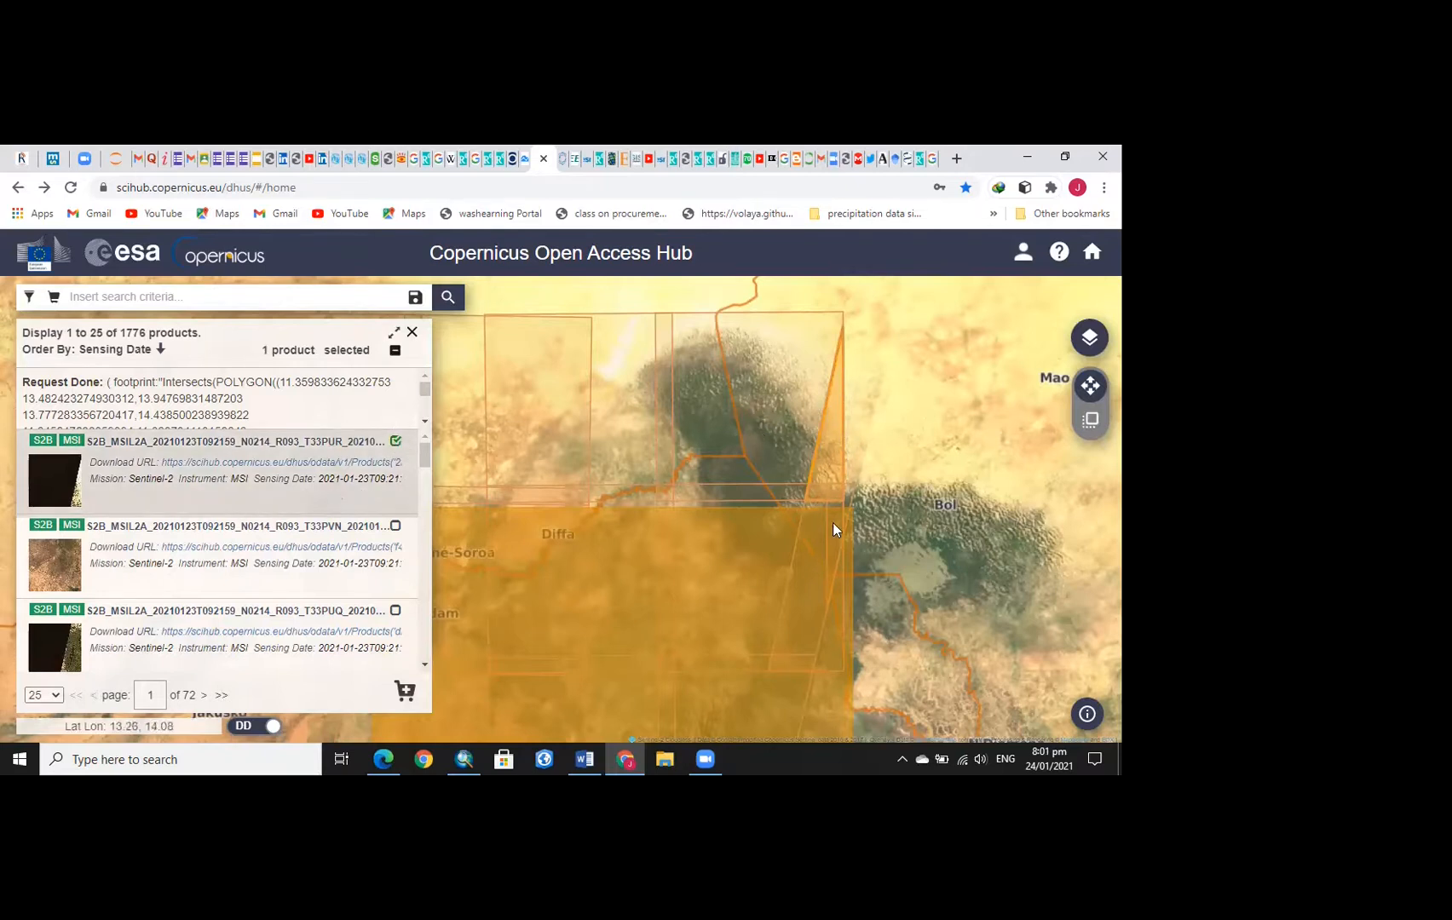
left_click(396, 442)
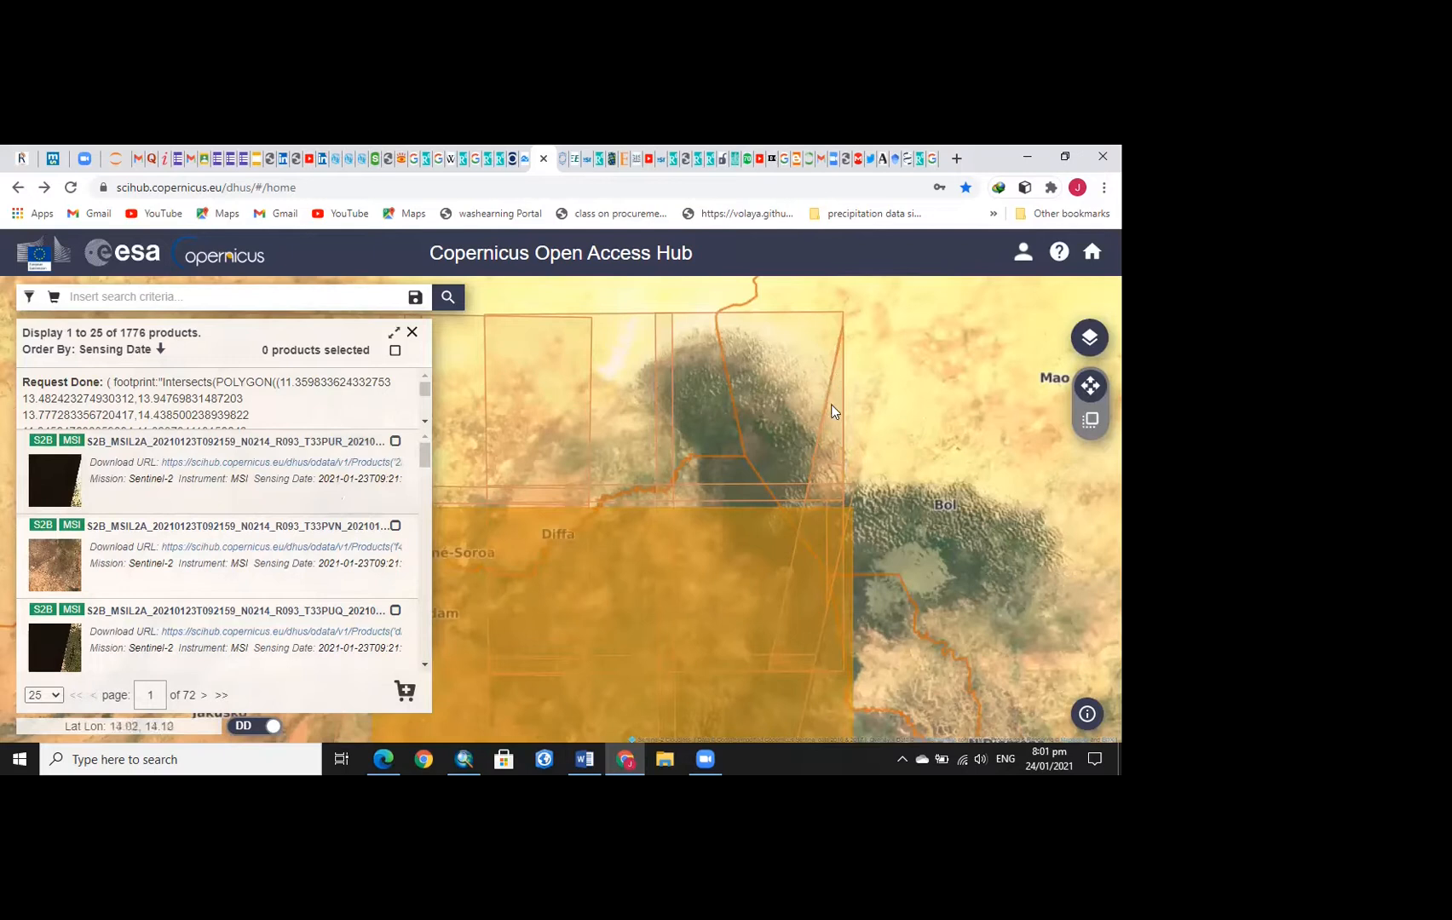
left_click(395, 441)
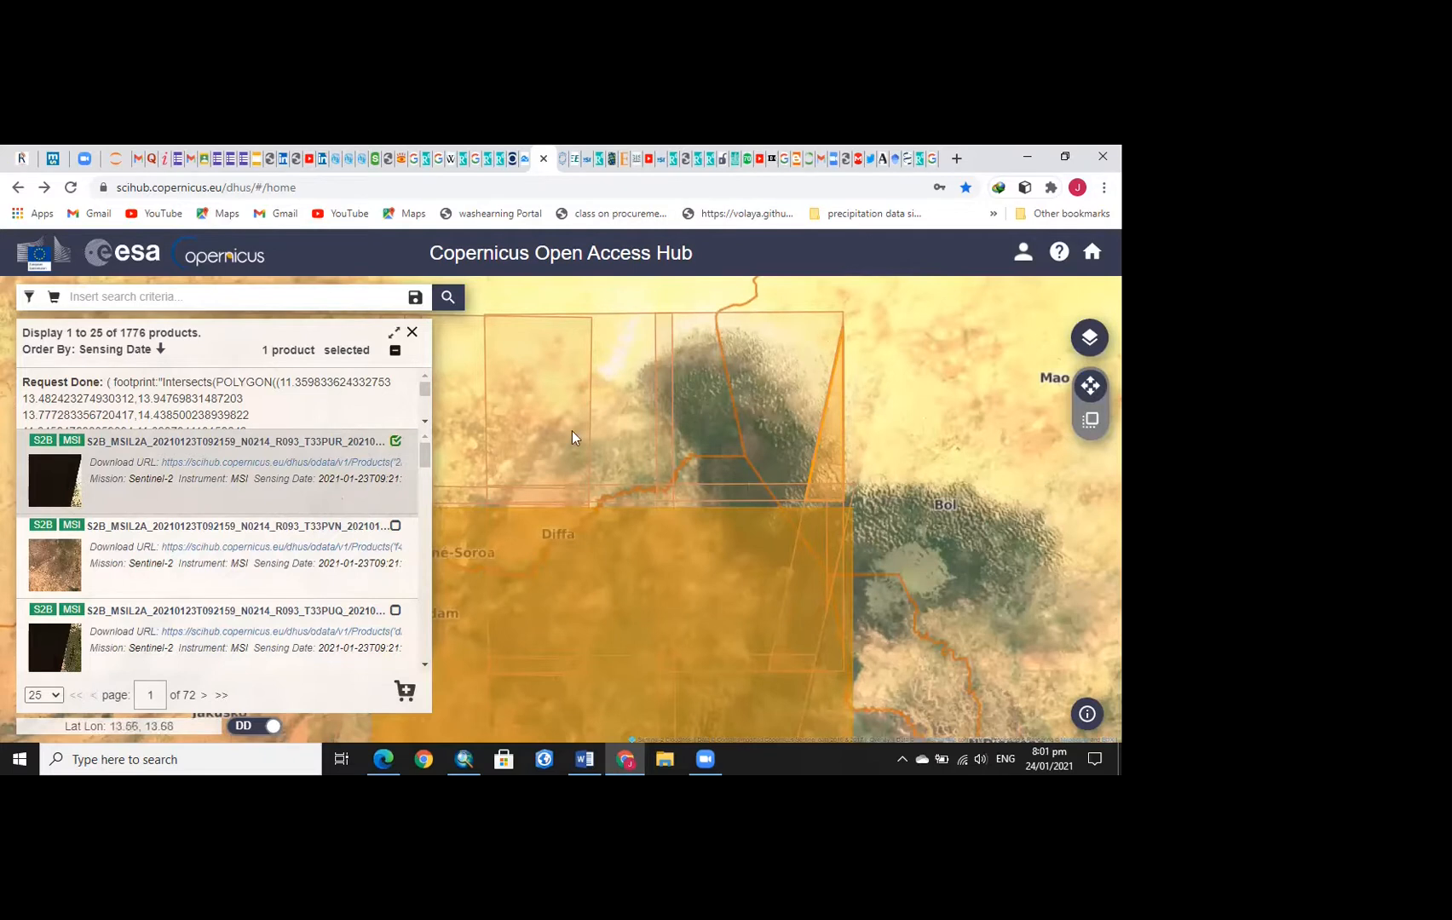
left_click(396, 440)
left_click_drag(996, 604, 1035, 469)
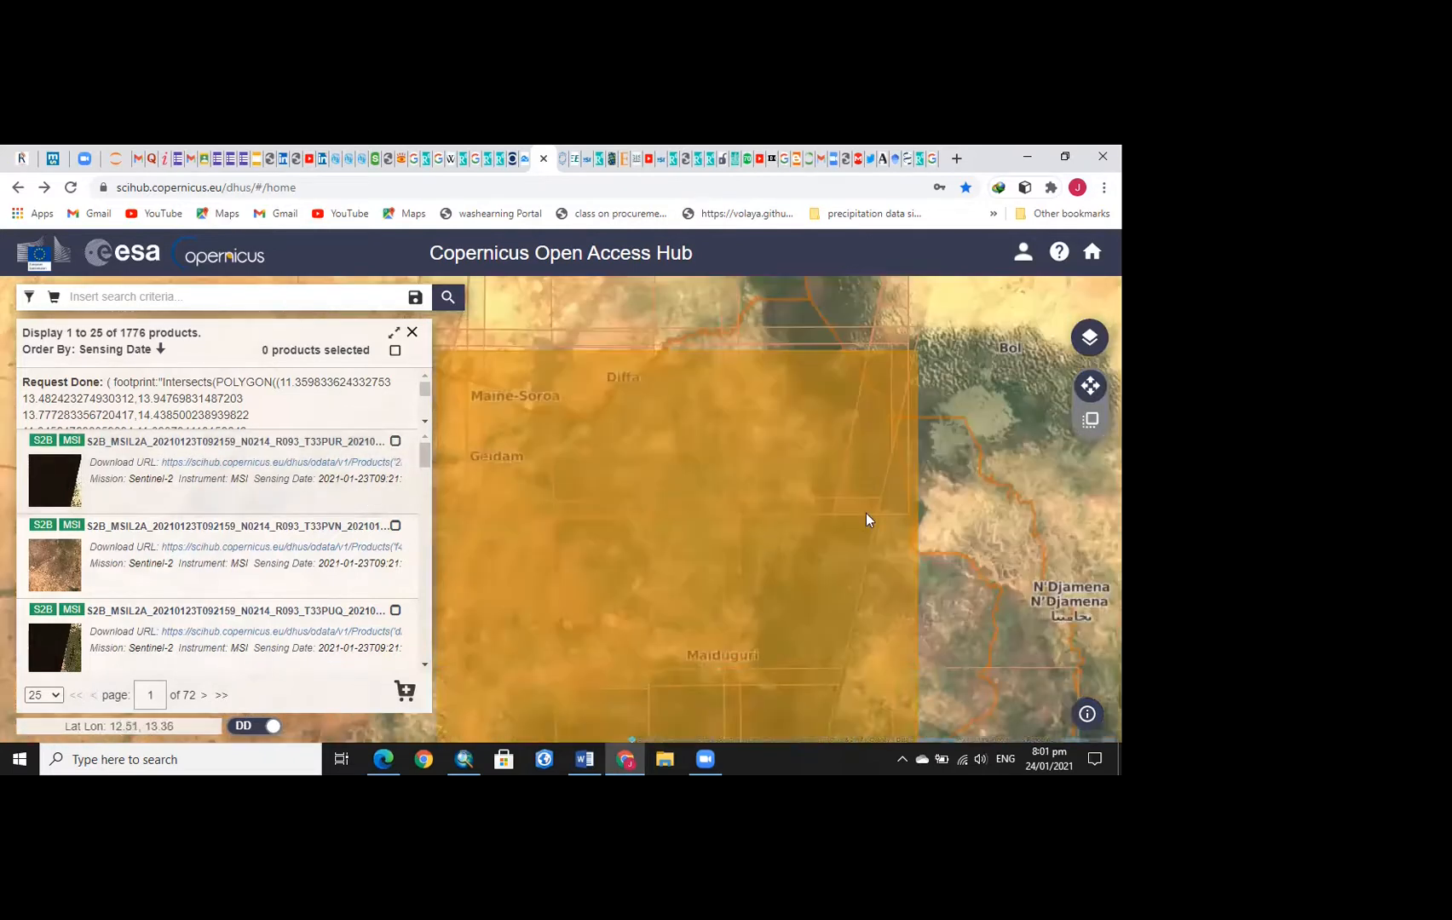
mouse_move(55, 481)
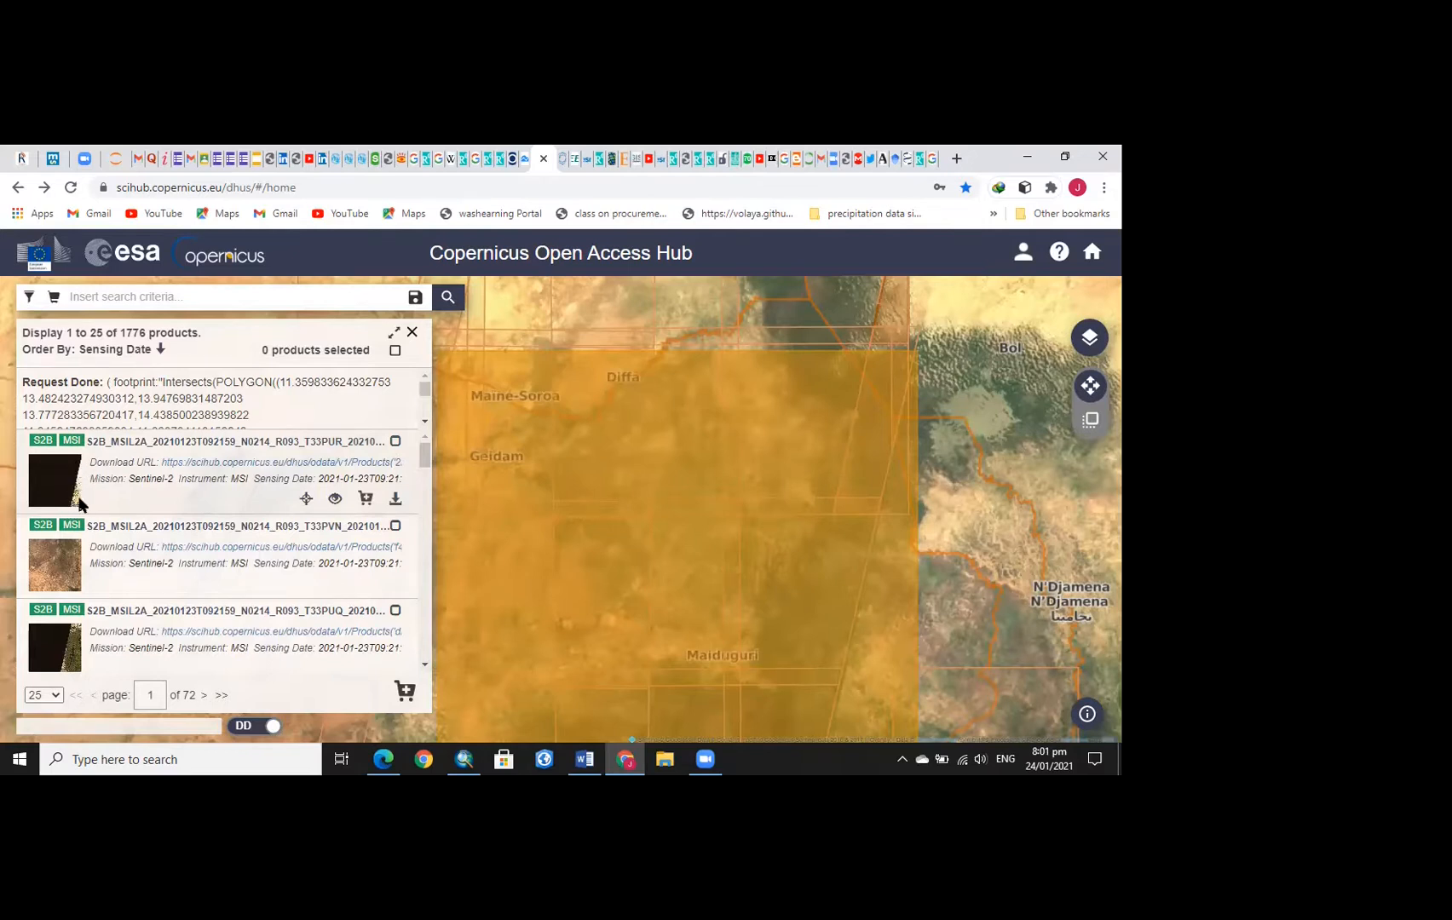
Select the T33PVN product to examine its footprint south of N'Djamena, and deselect it again
left_click(395, 526)
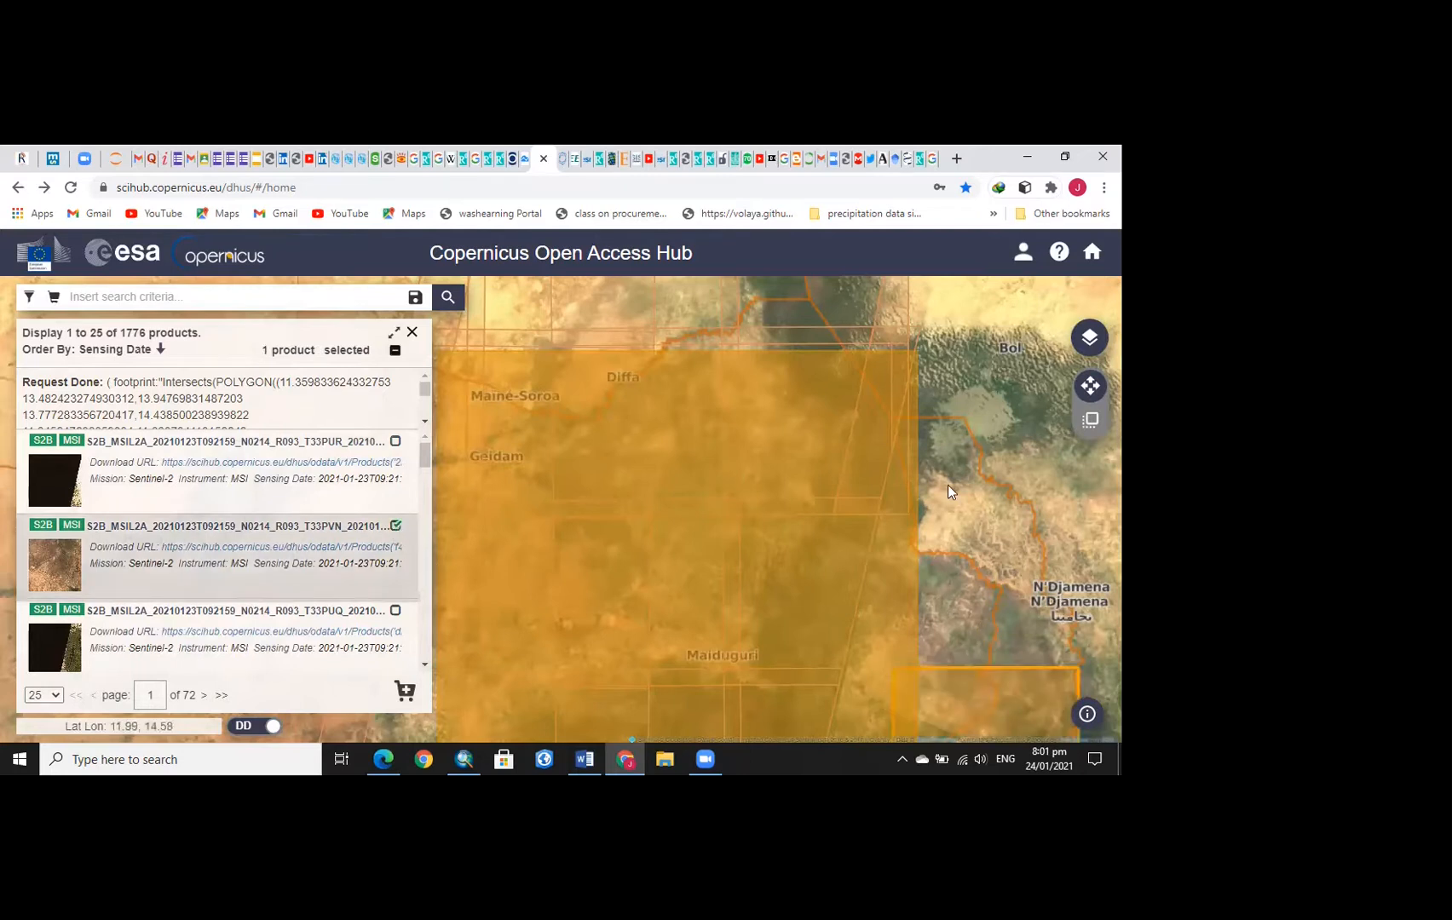
left_click_drag(987, 645, 965, 573)
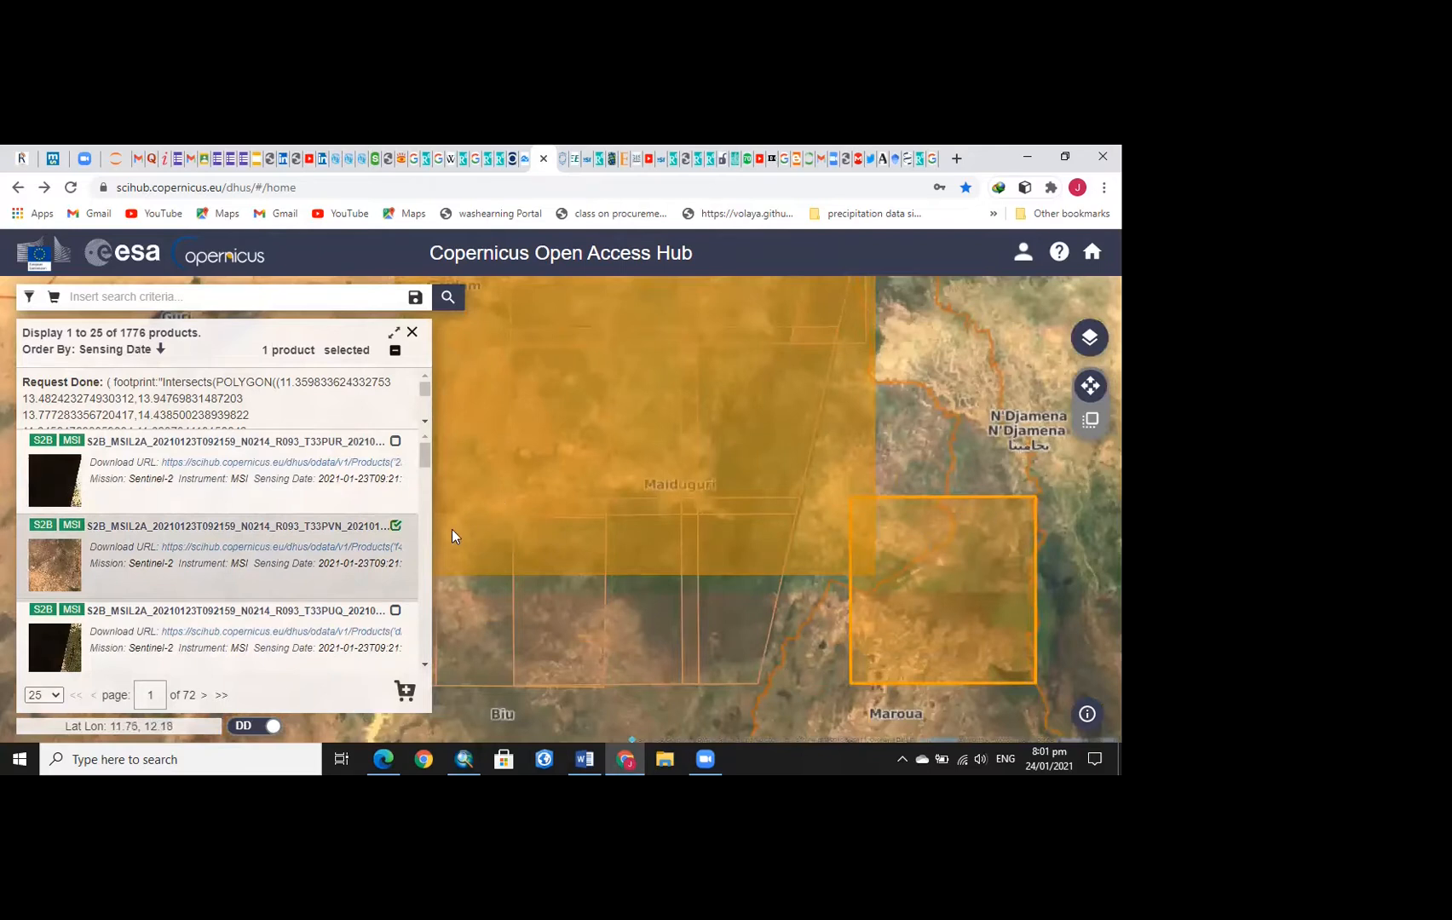
mouse_move(350, 574)
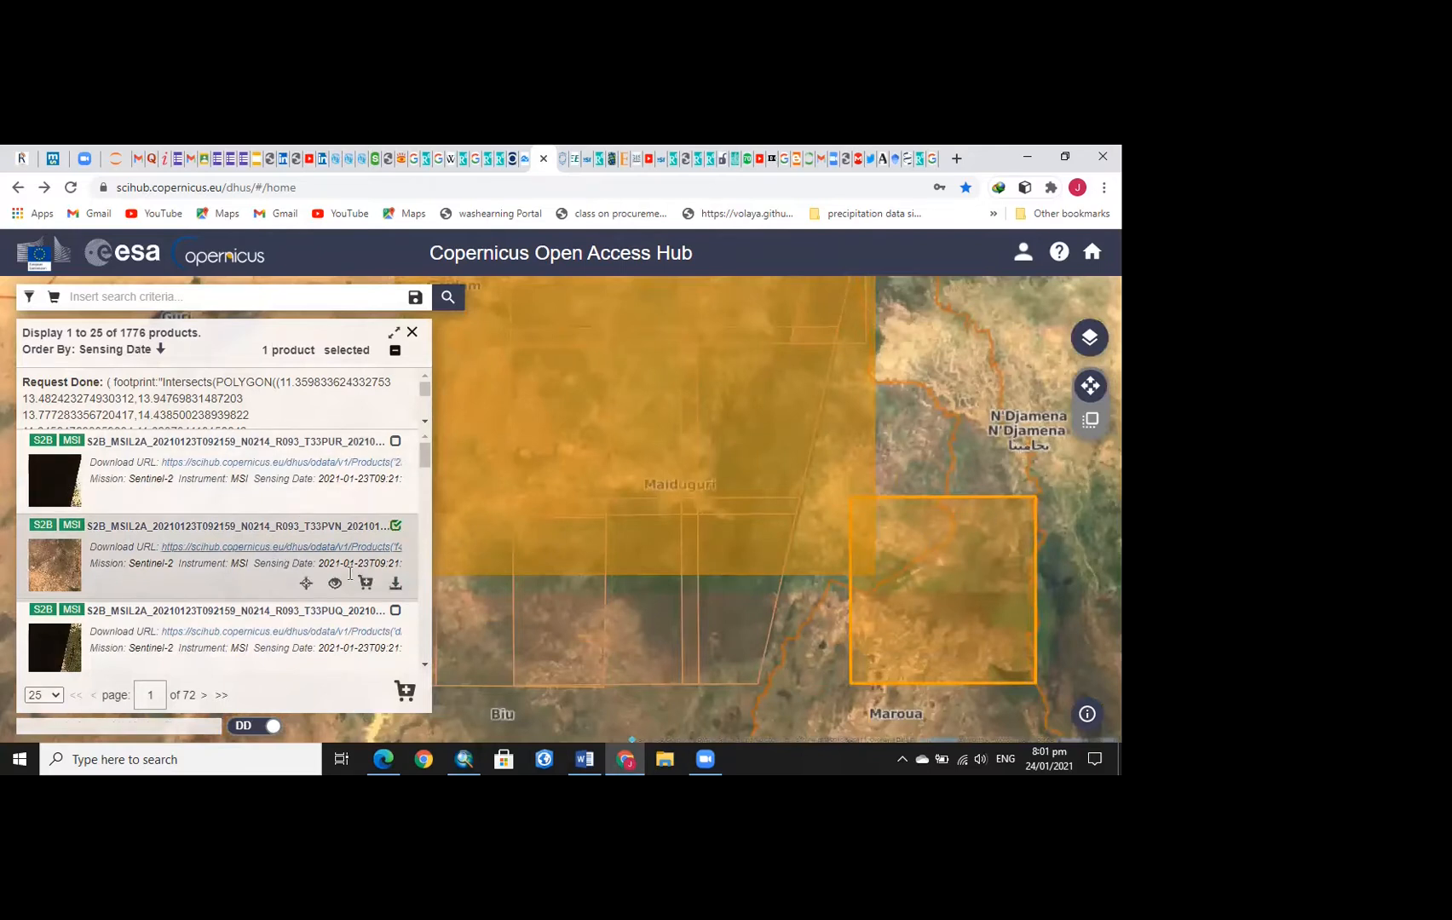
left_click(397, 528)
Select the T33PUQ product to examine its footprint at the eastern edge of the search rectangle, and deselect it again
scroll(392, 599, "down", 1)
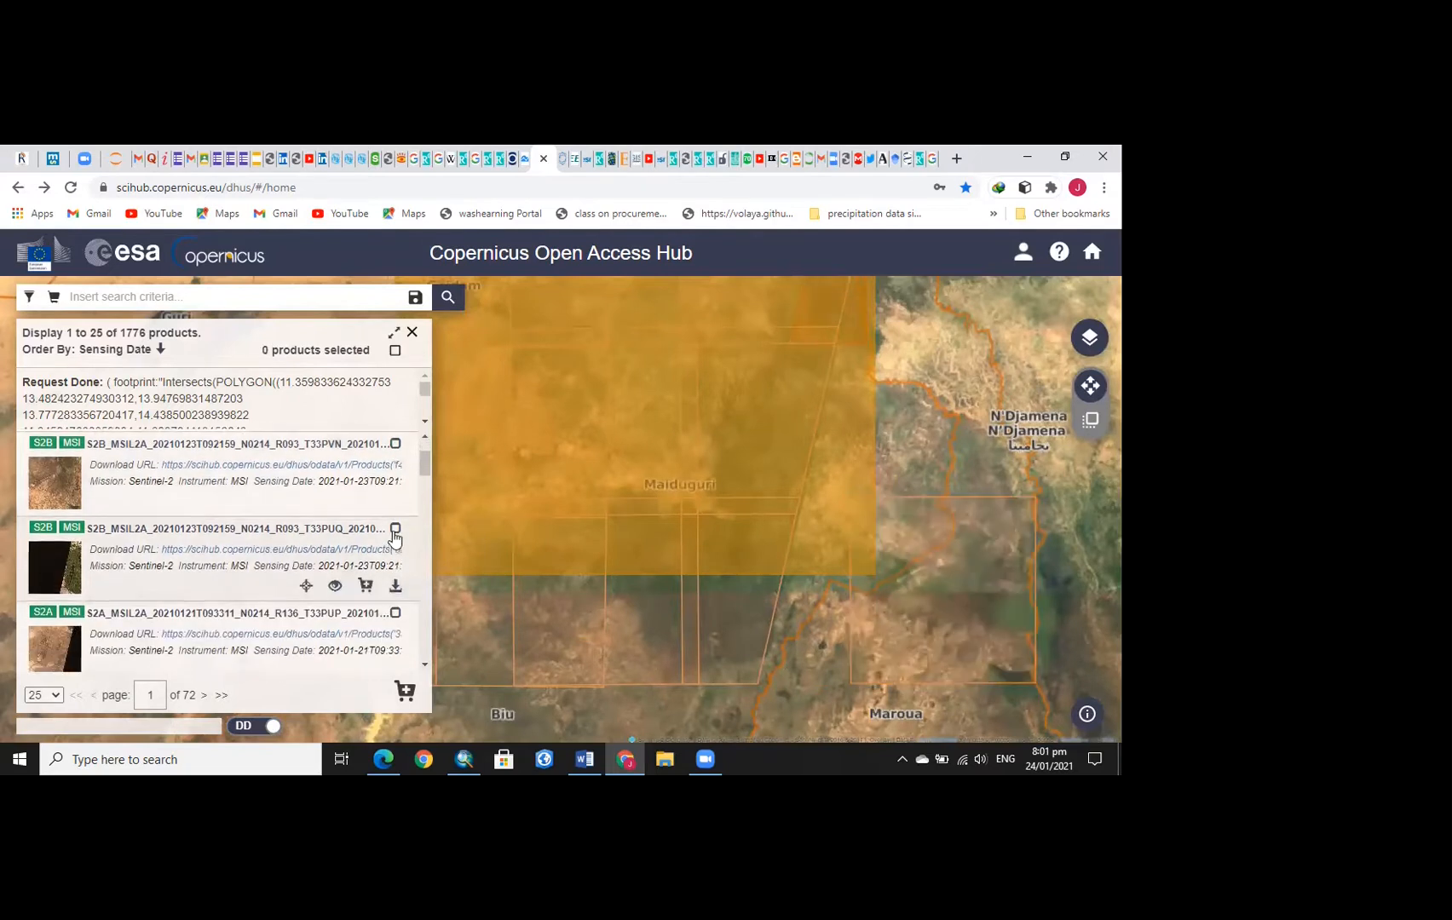
left_click(394, 531)
left_click_drag(956, 424, 939, 528)
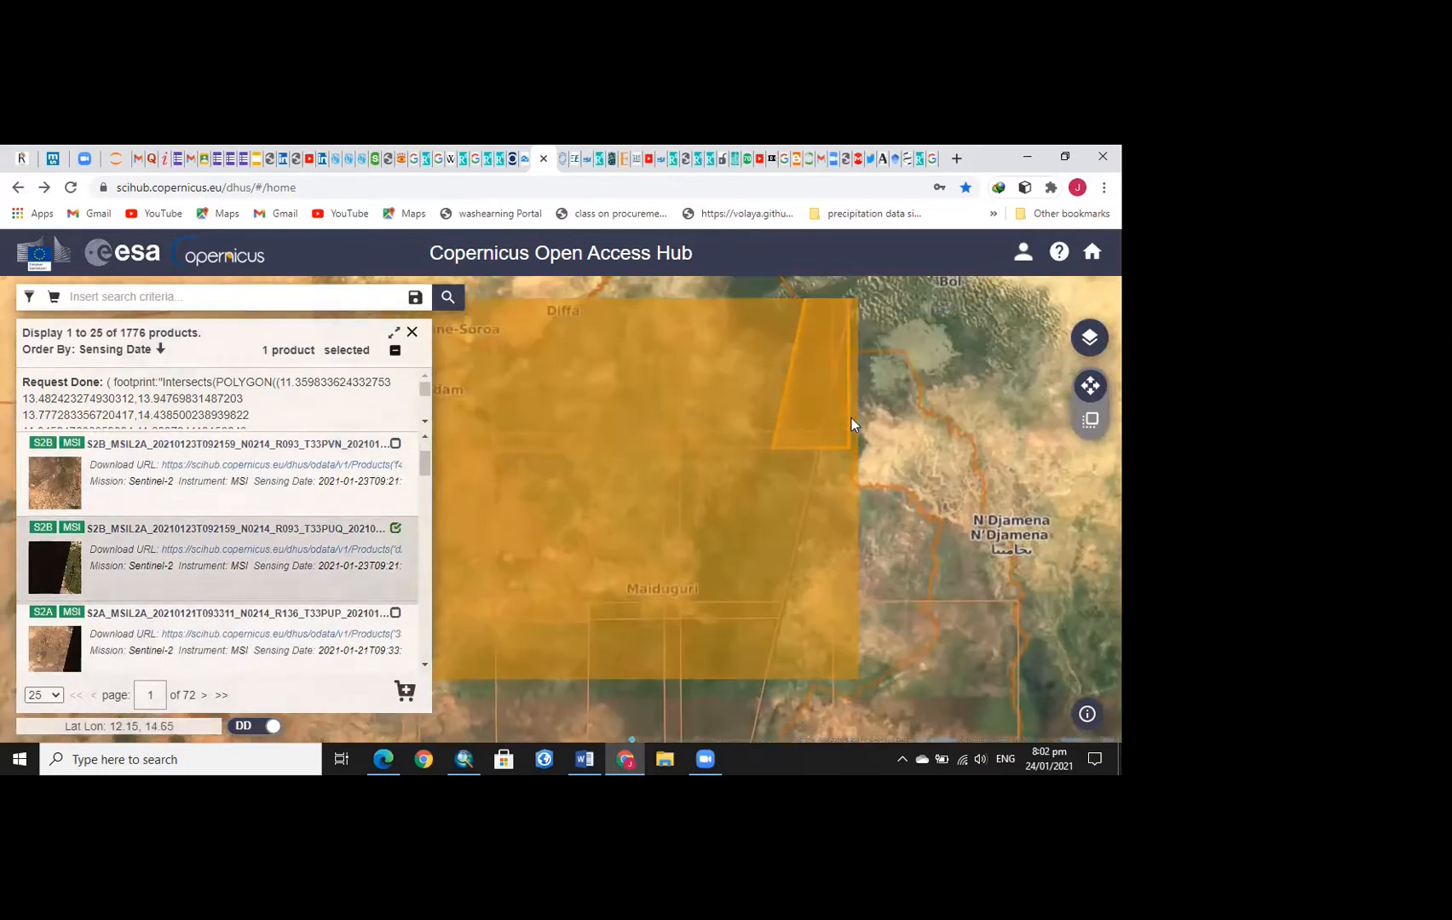
left_click(395, 531)
Select the S2A product of tile T33PUP from 2021-01-21 and zoom the map to its footprint near Maiduguri
scroll(391, 597, "down", 1)
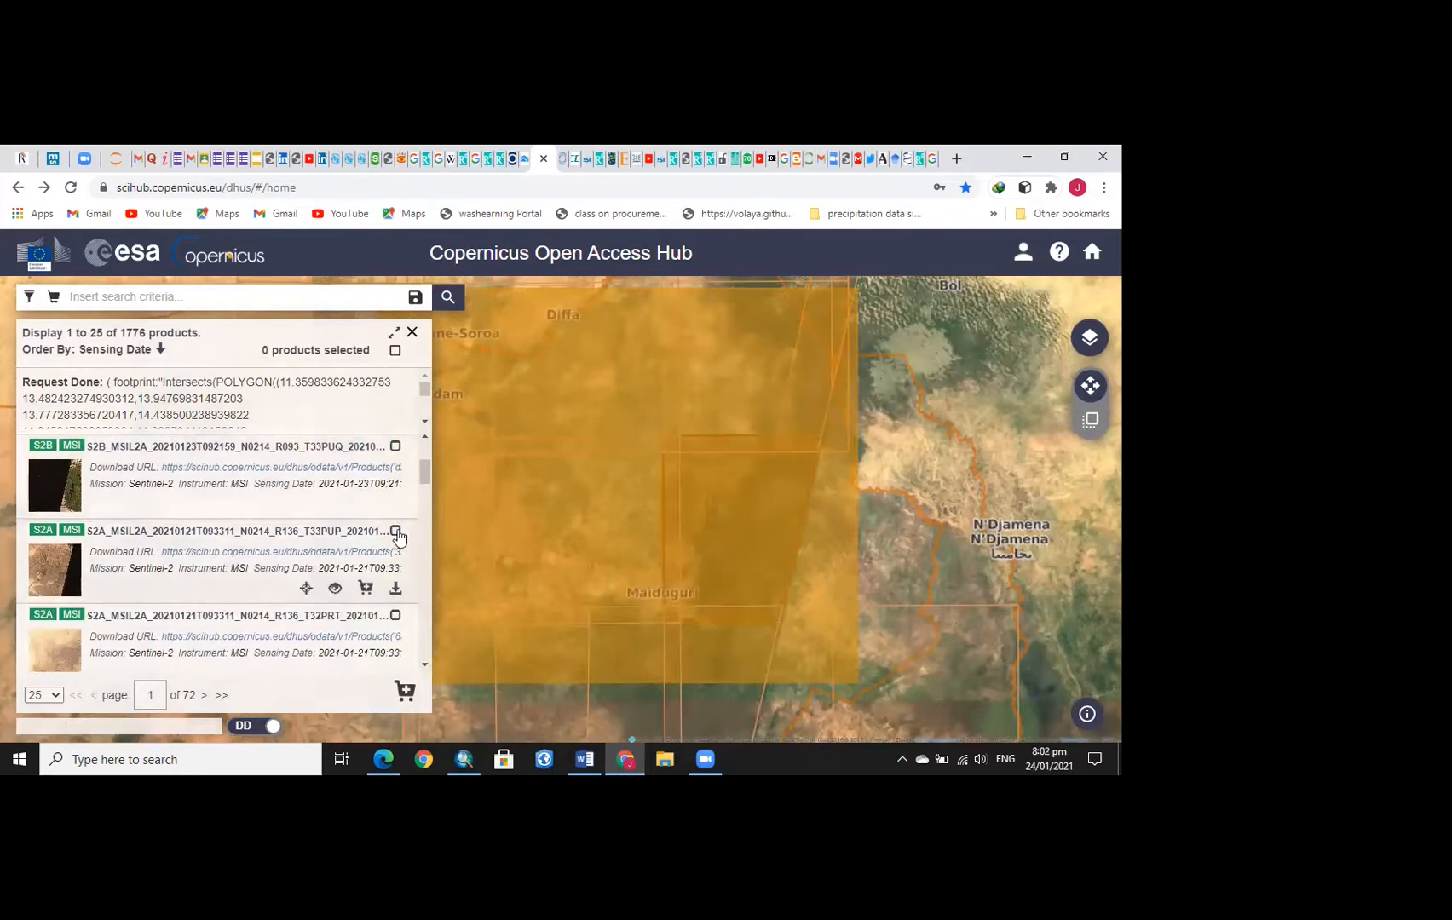
left_click(396, 532)
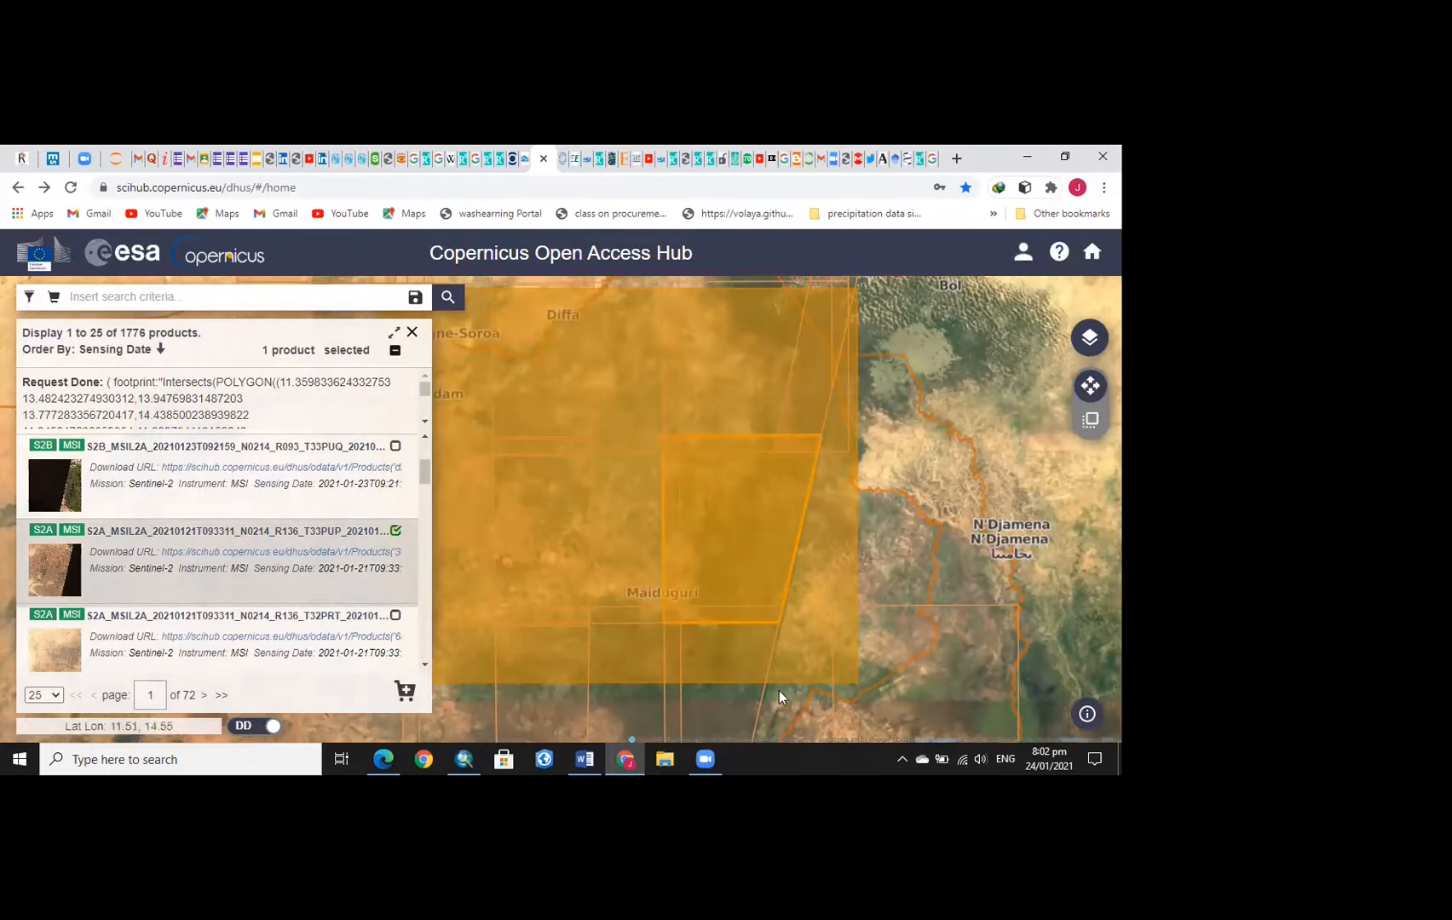
mouse_move(157, 565)
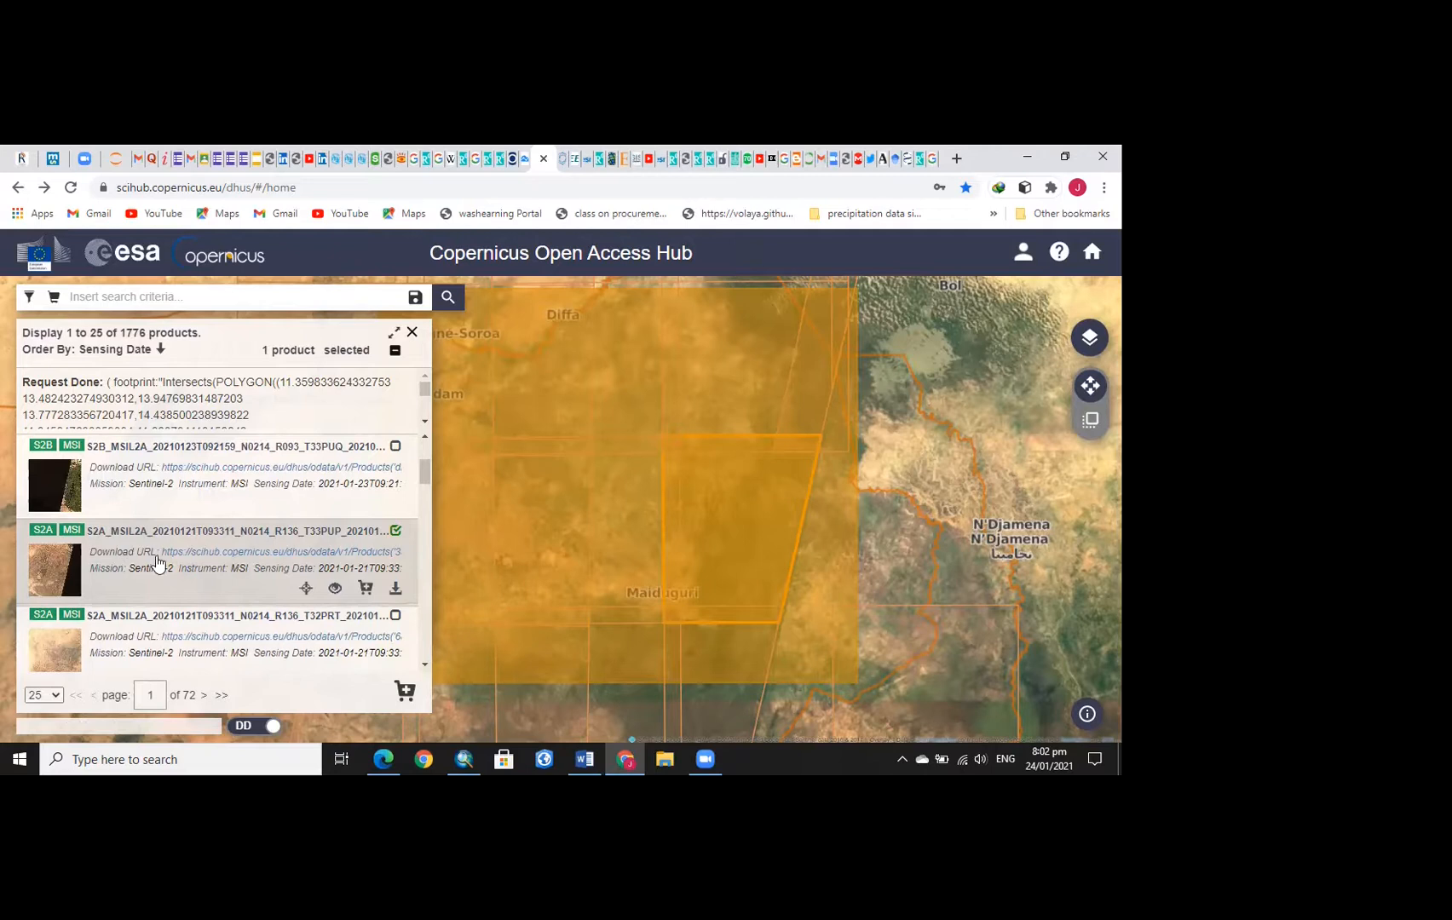
left_click(307, 588)
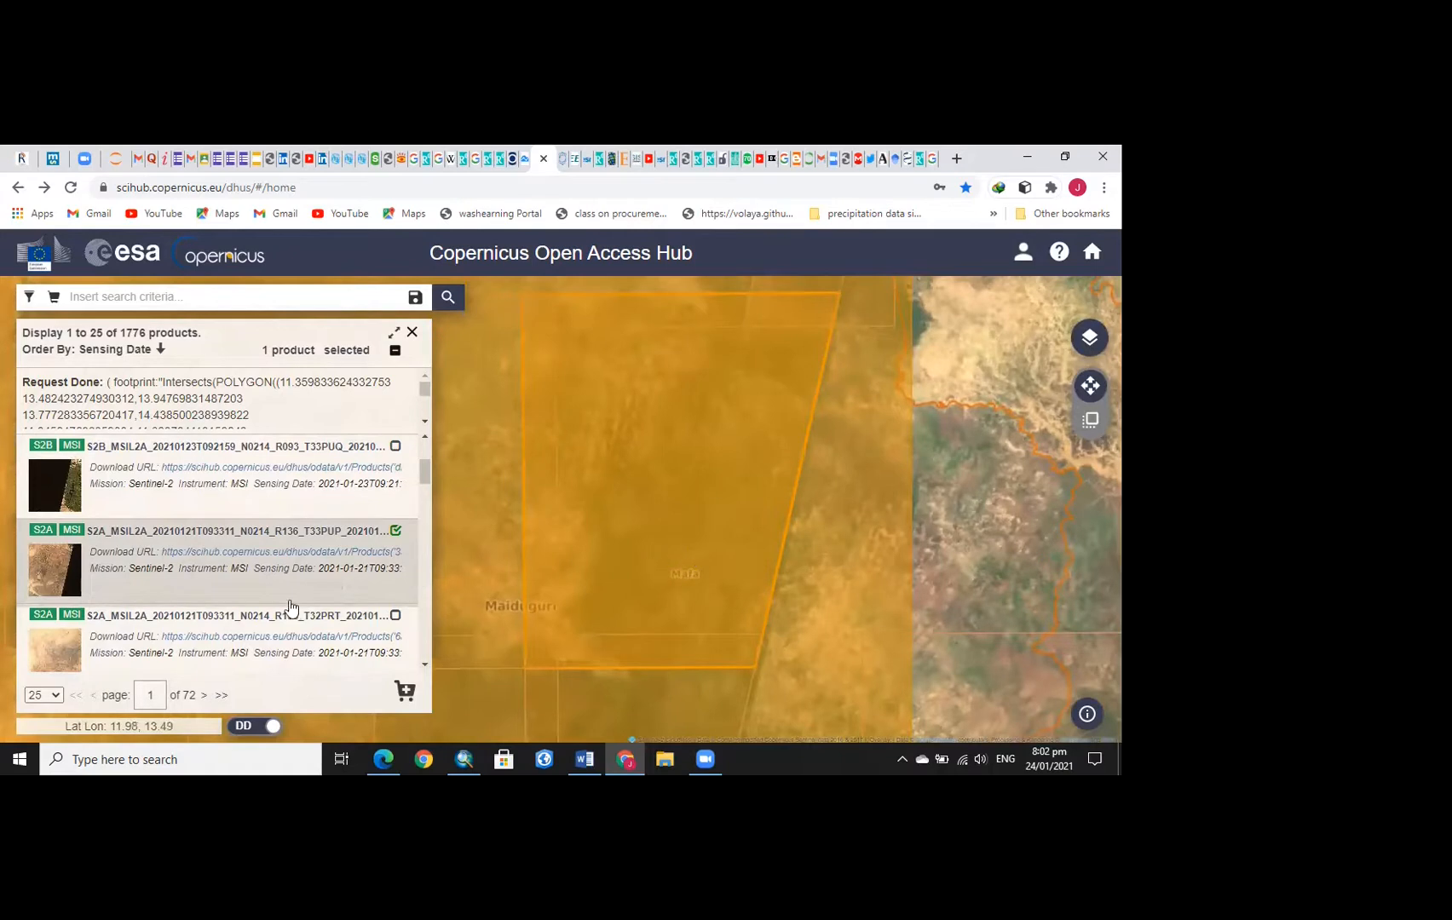
Examine the selected T33PUP footprint in relation to the whole search rectangle and the neighbouring product footprints
mouse_move(331, 588)
mouse_move(273, 499)
scroll(358, 588, "down", 1)
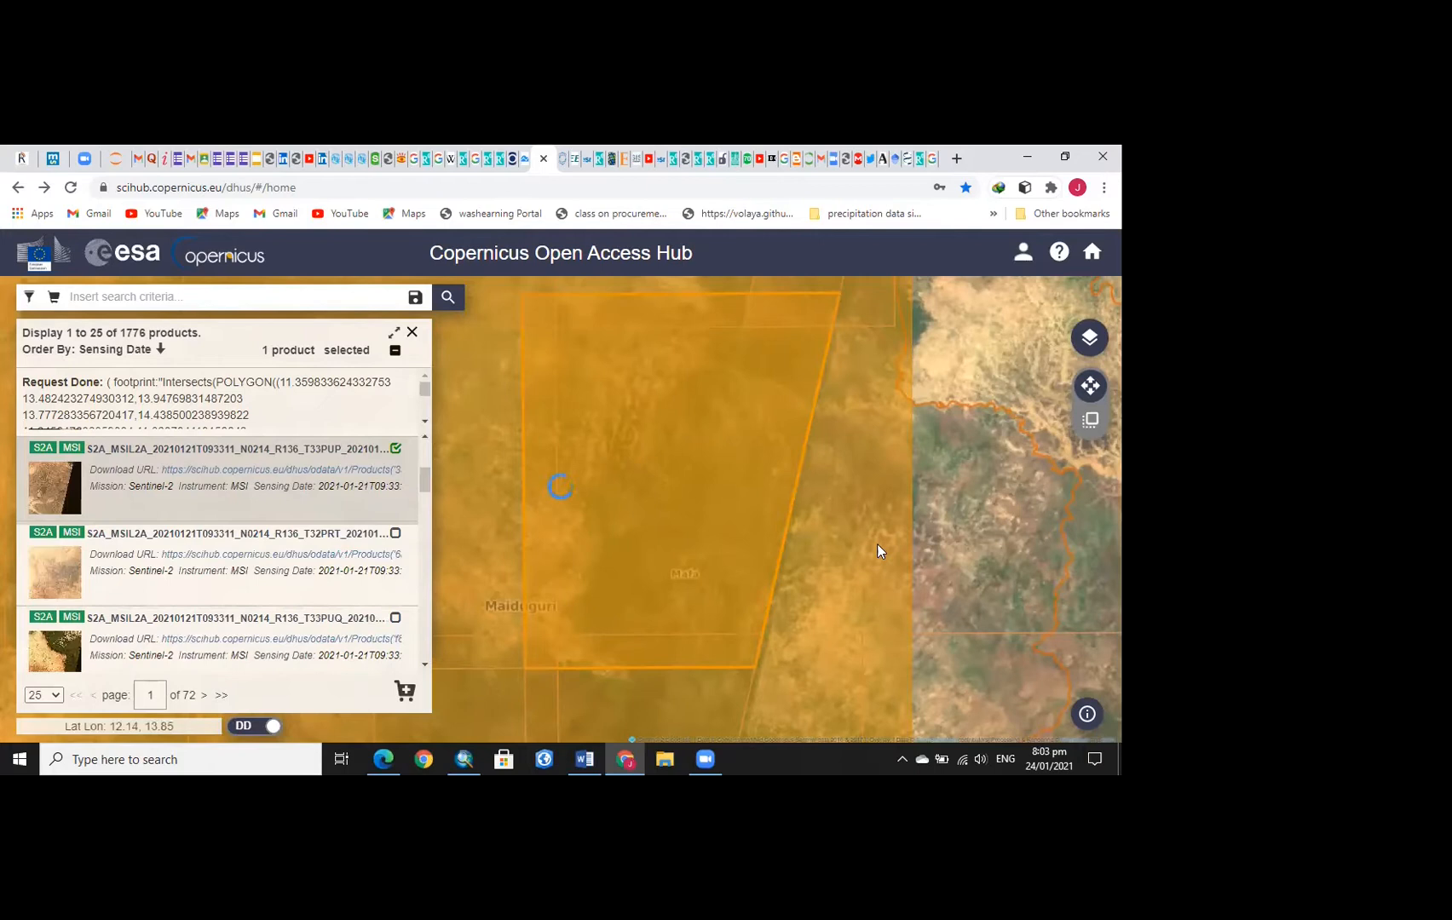
scroll(843, 547, "down", 1)
scroll(856, 559, "down", 1)
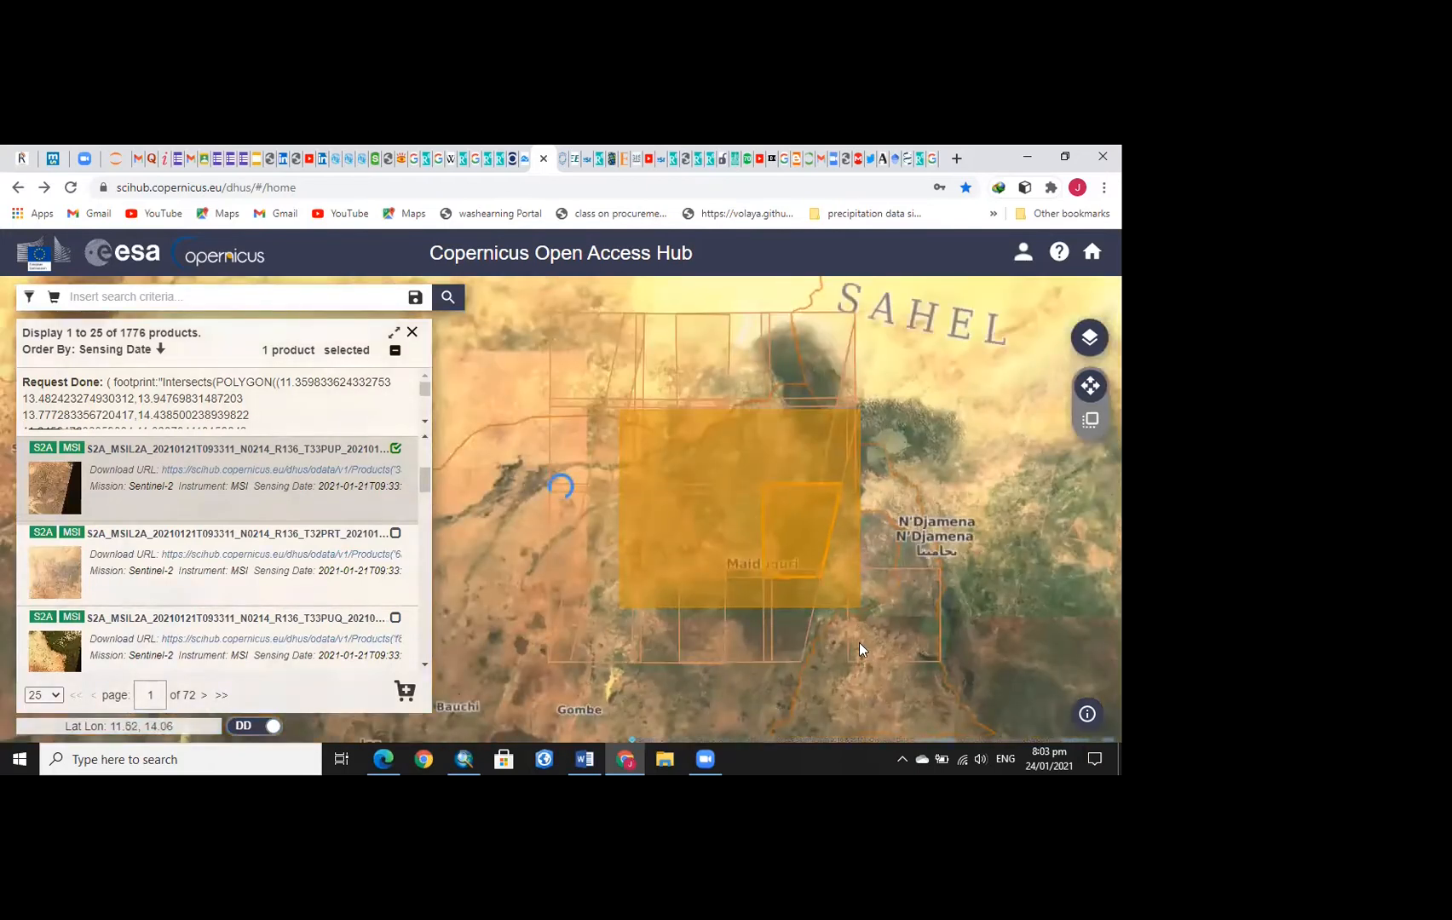
Call up the download of the T33PUP product from the results list and dismiss its file information dialog
scroll(835, 601, "up", 1)
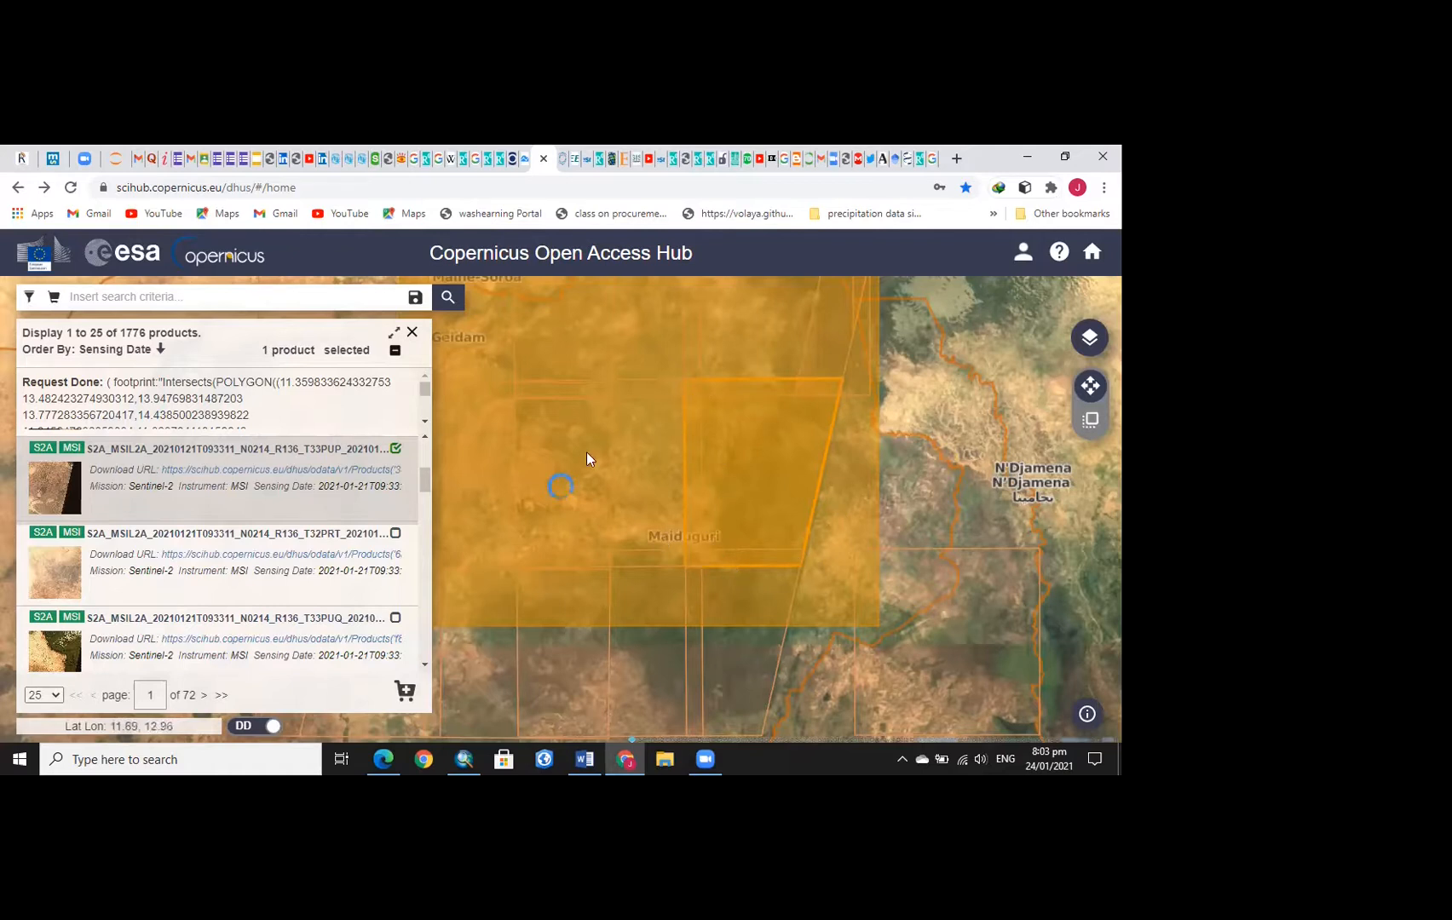
mouse_move(393, 509)
left_click_drag(945, 491, 982, 429)
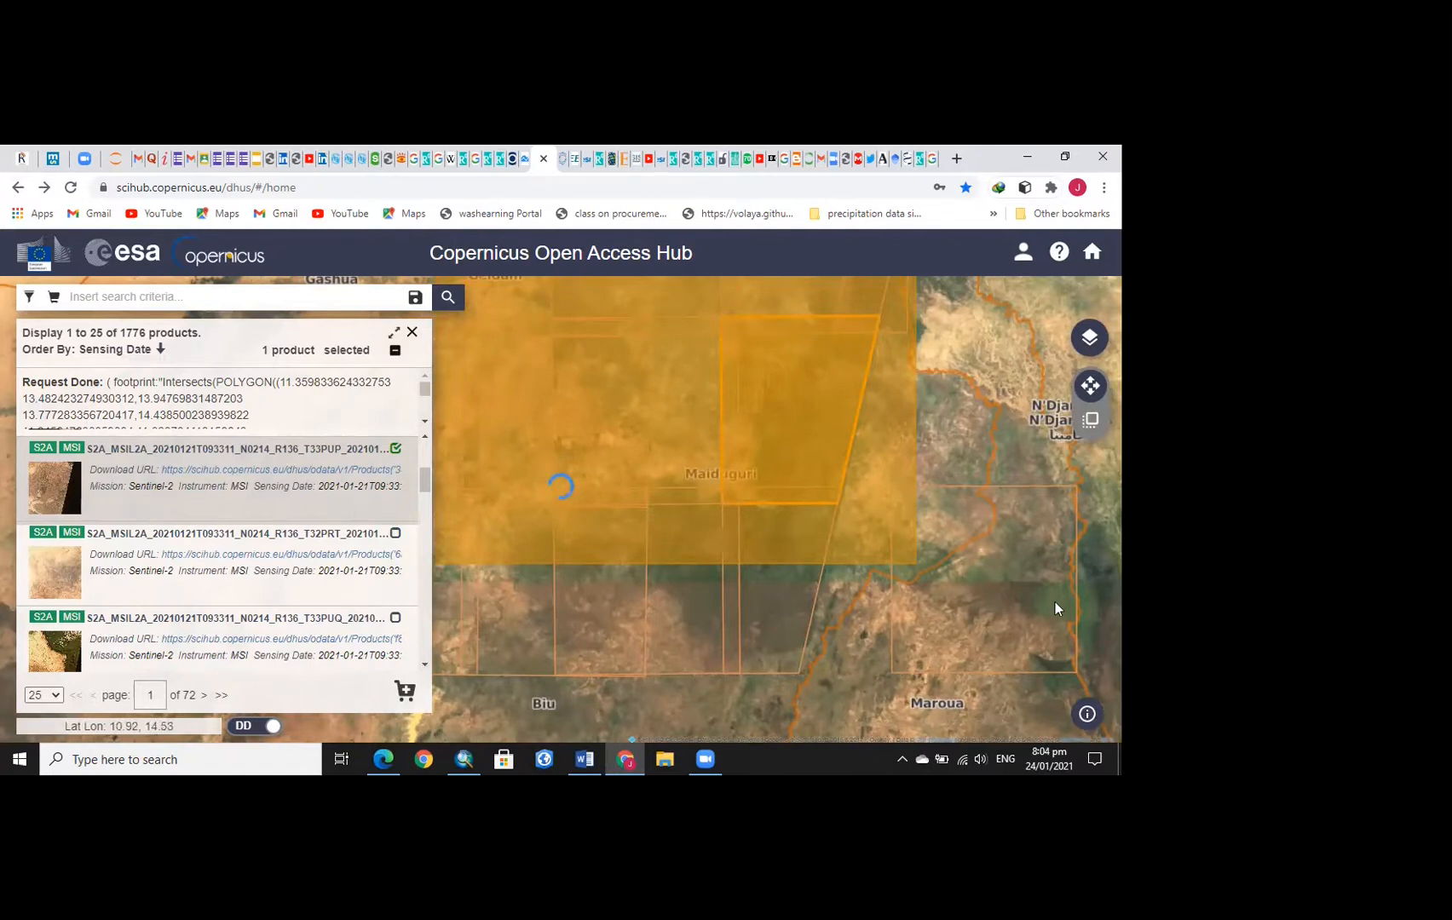
left_click_drag(951, 580, 878, 563)
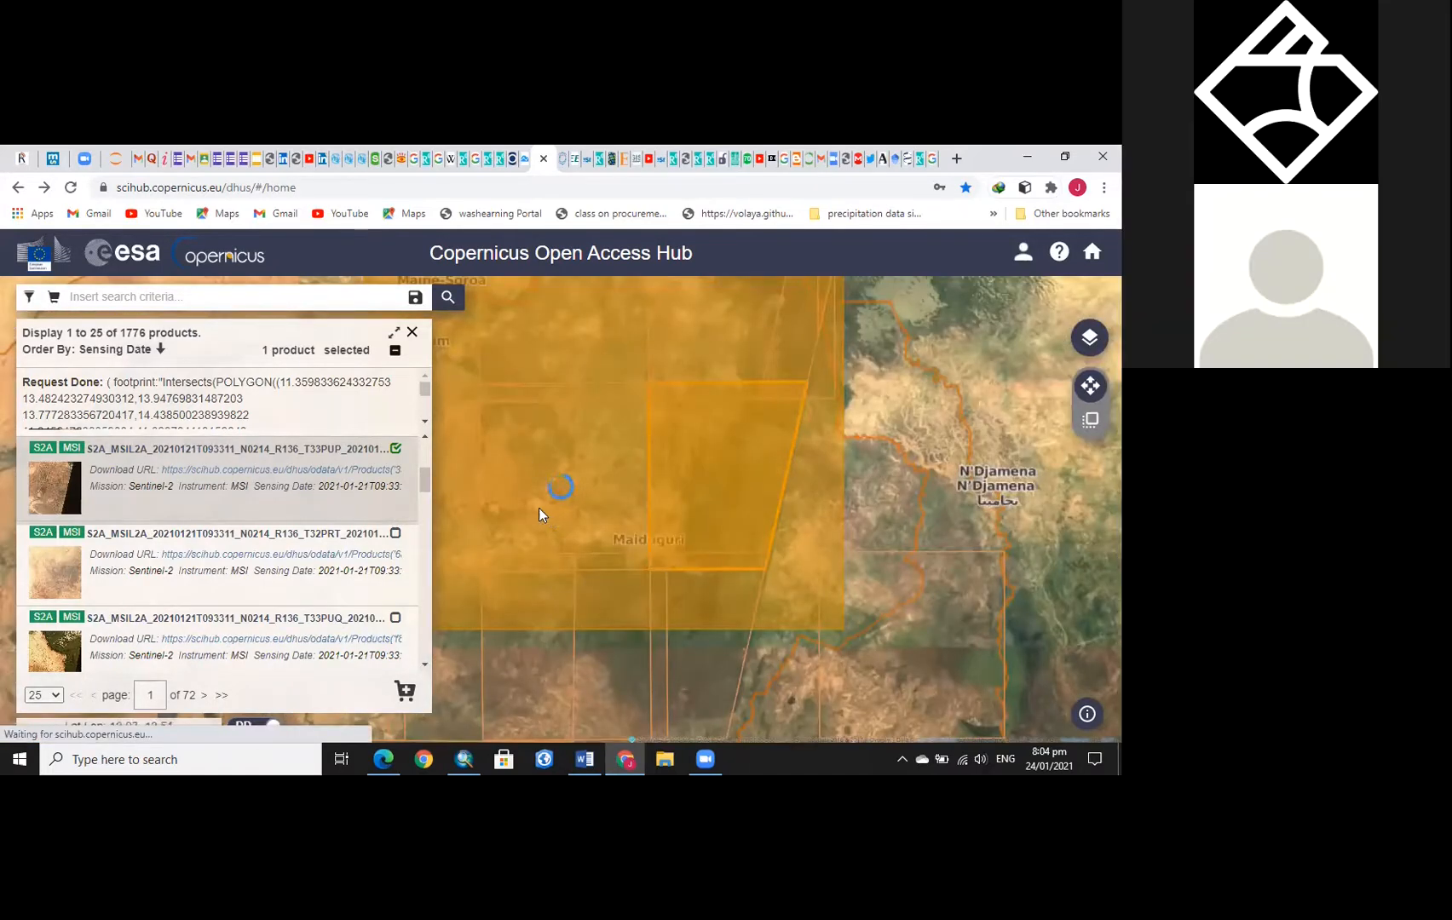
left_click(394, 508)
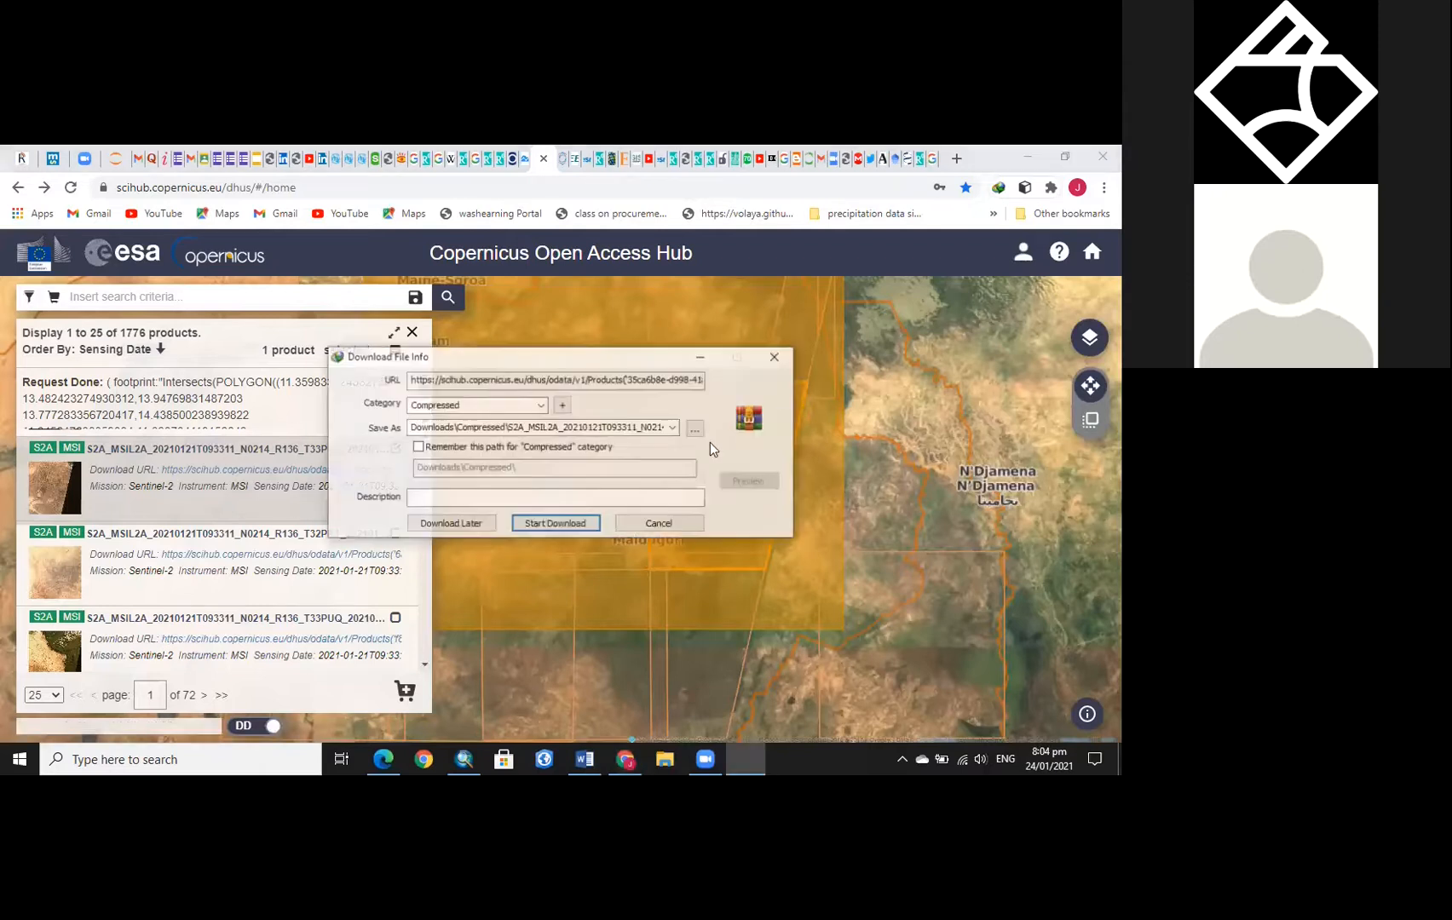
left_click(777, 358)
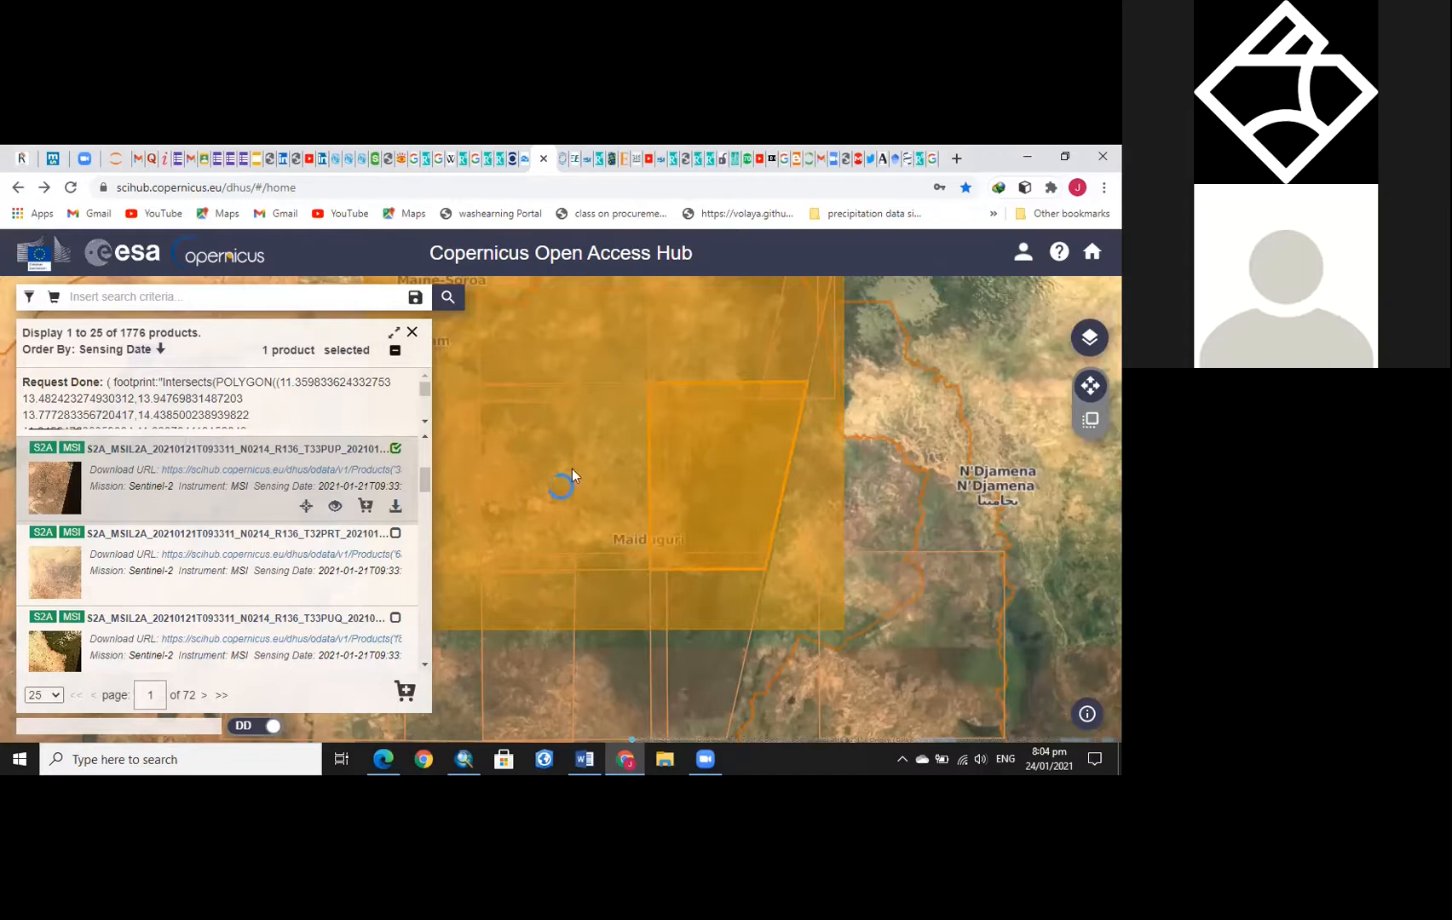
Open the details of the T33PUP product and examine its footprint, quicklook and summary attributes
mouse_move(346, 504)
left_click_drag(890, 544, 947, 590)
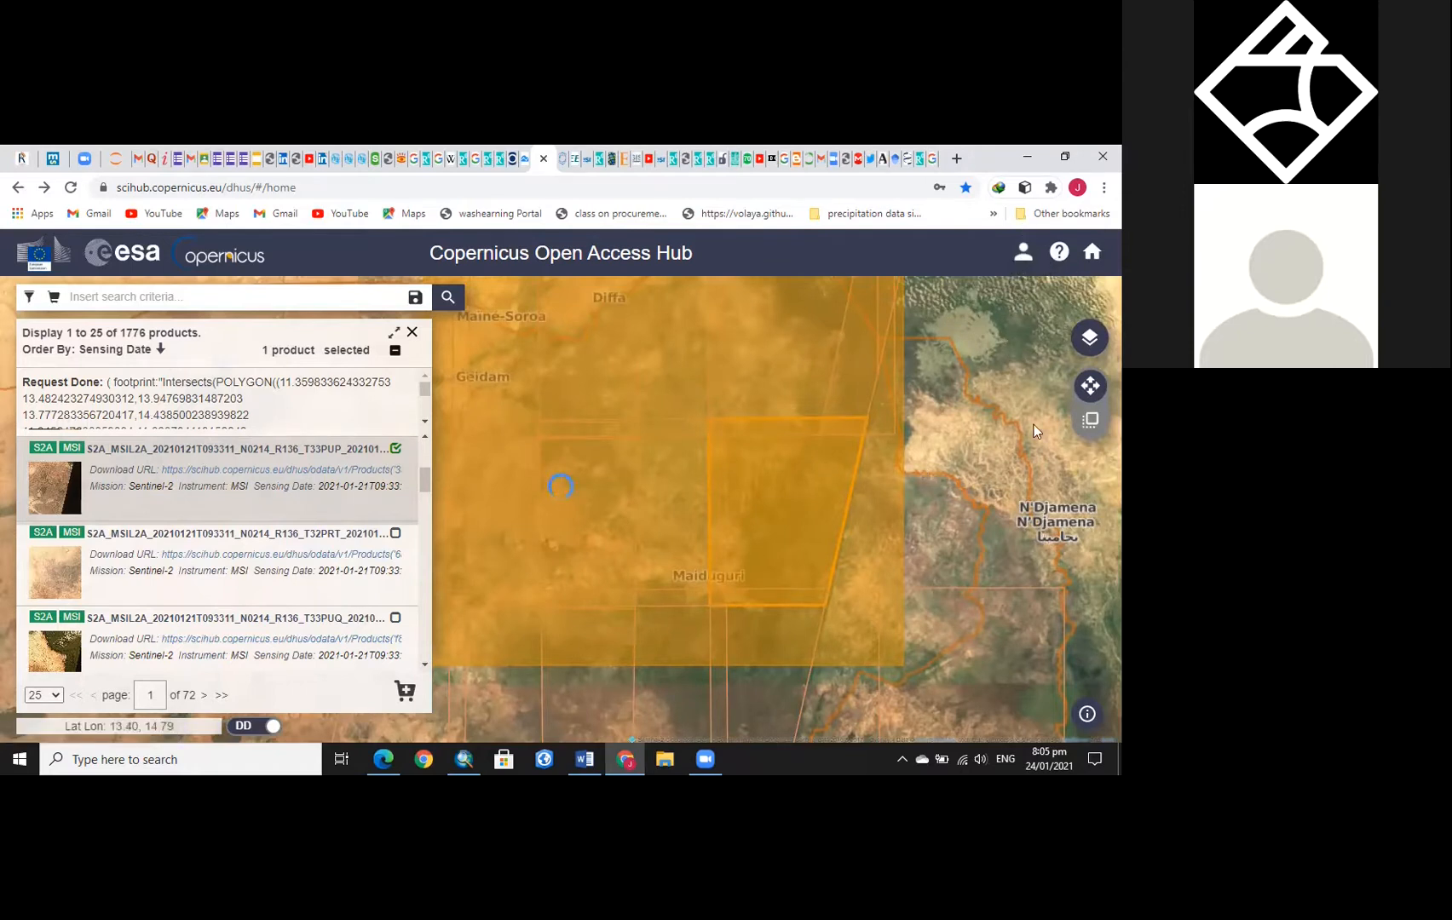
left_click(1024, 251)
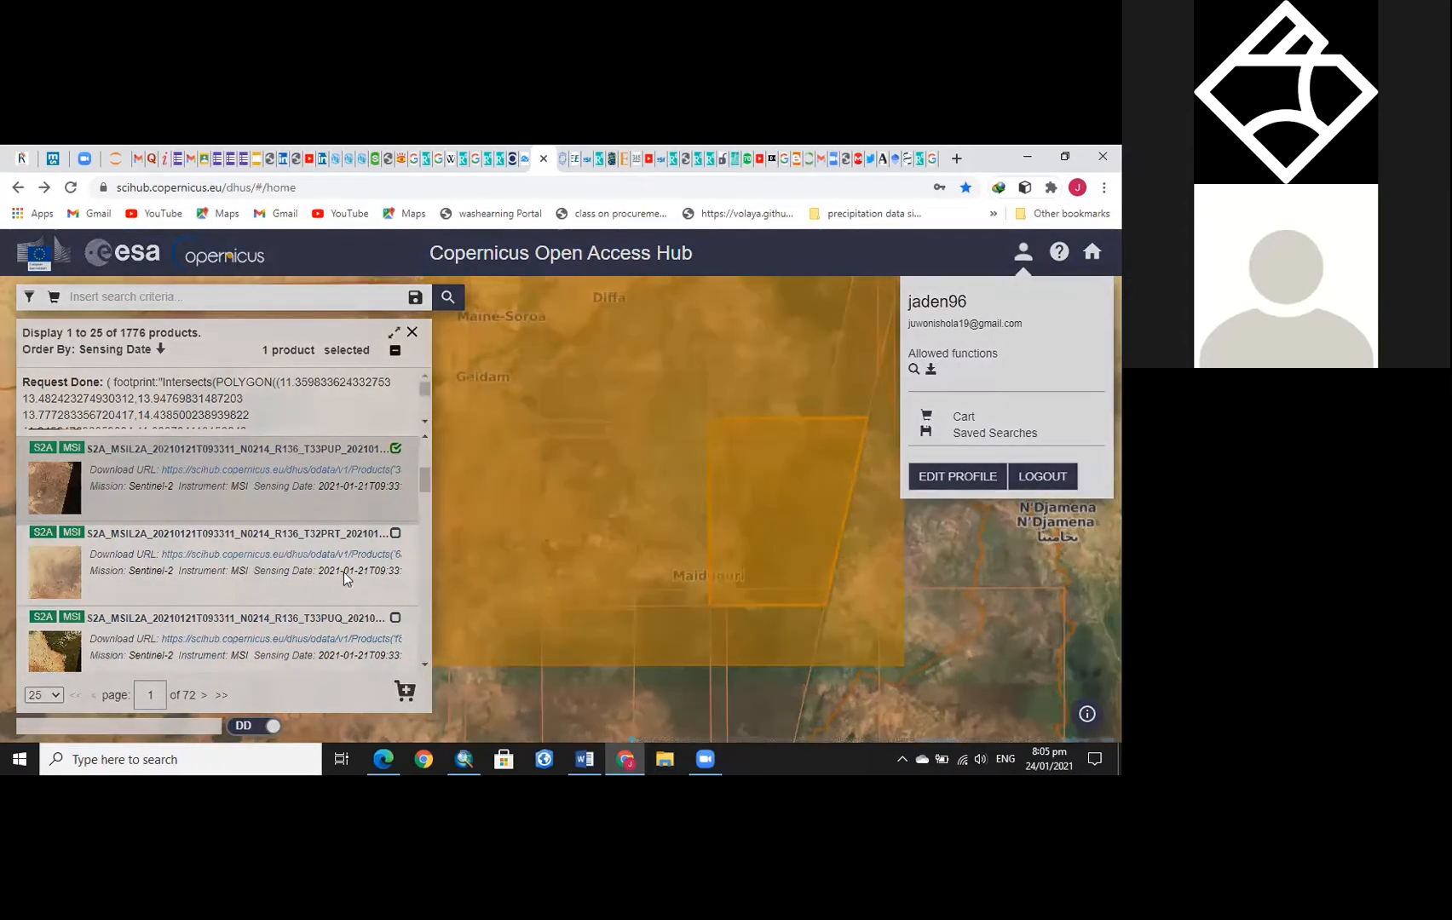
left_click(341, 505)
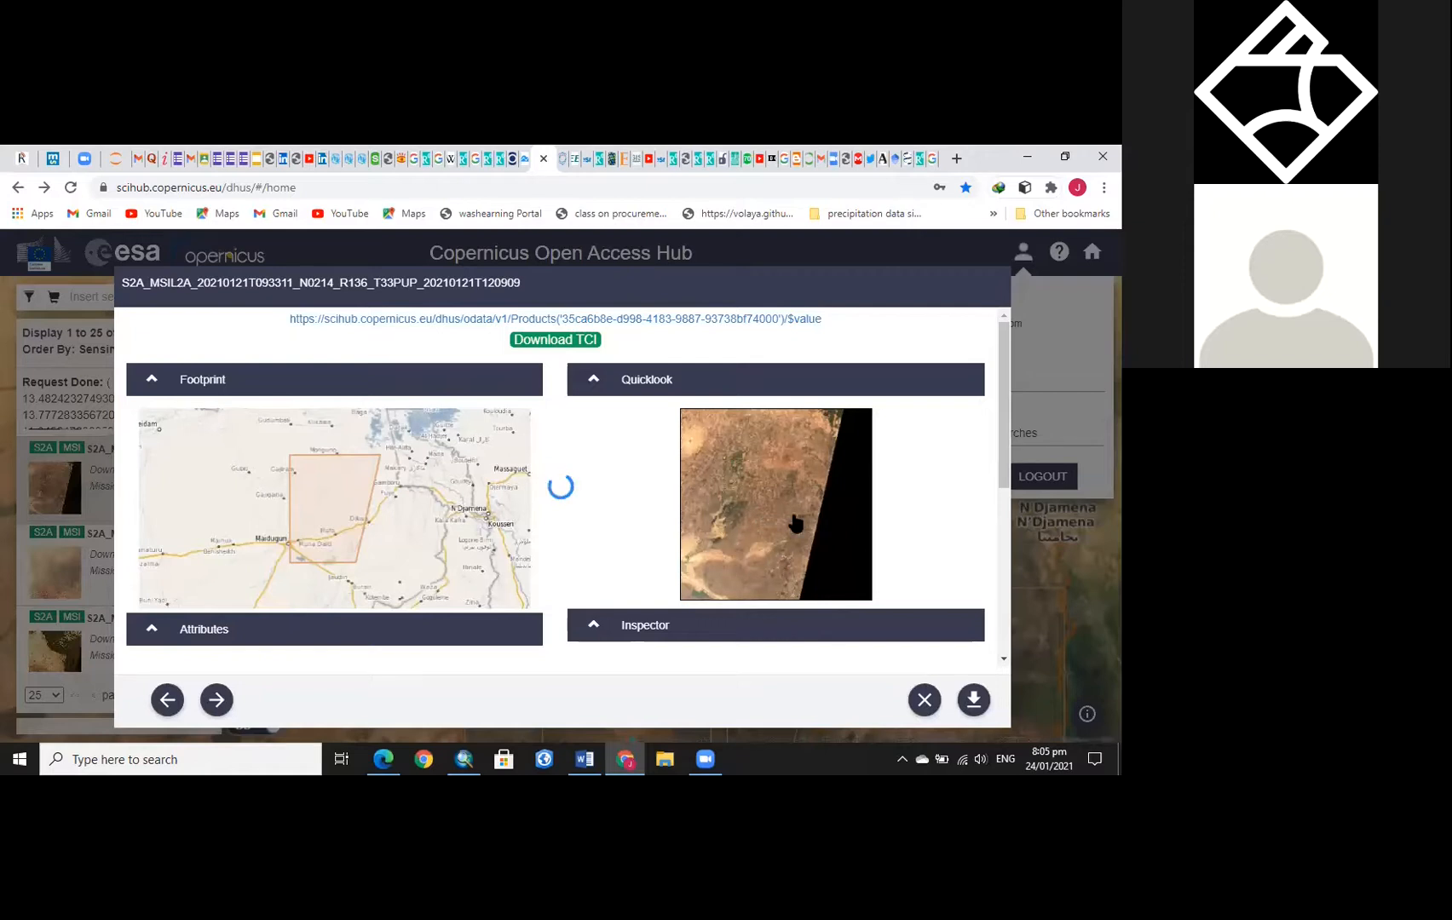
scroll(739, 529, "down", 1)
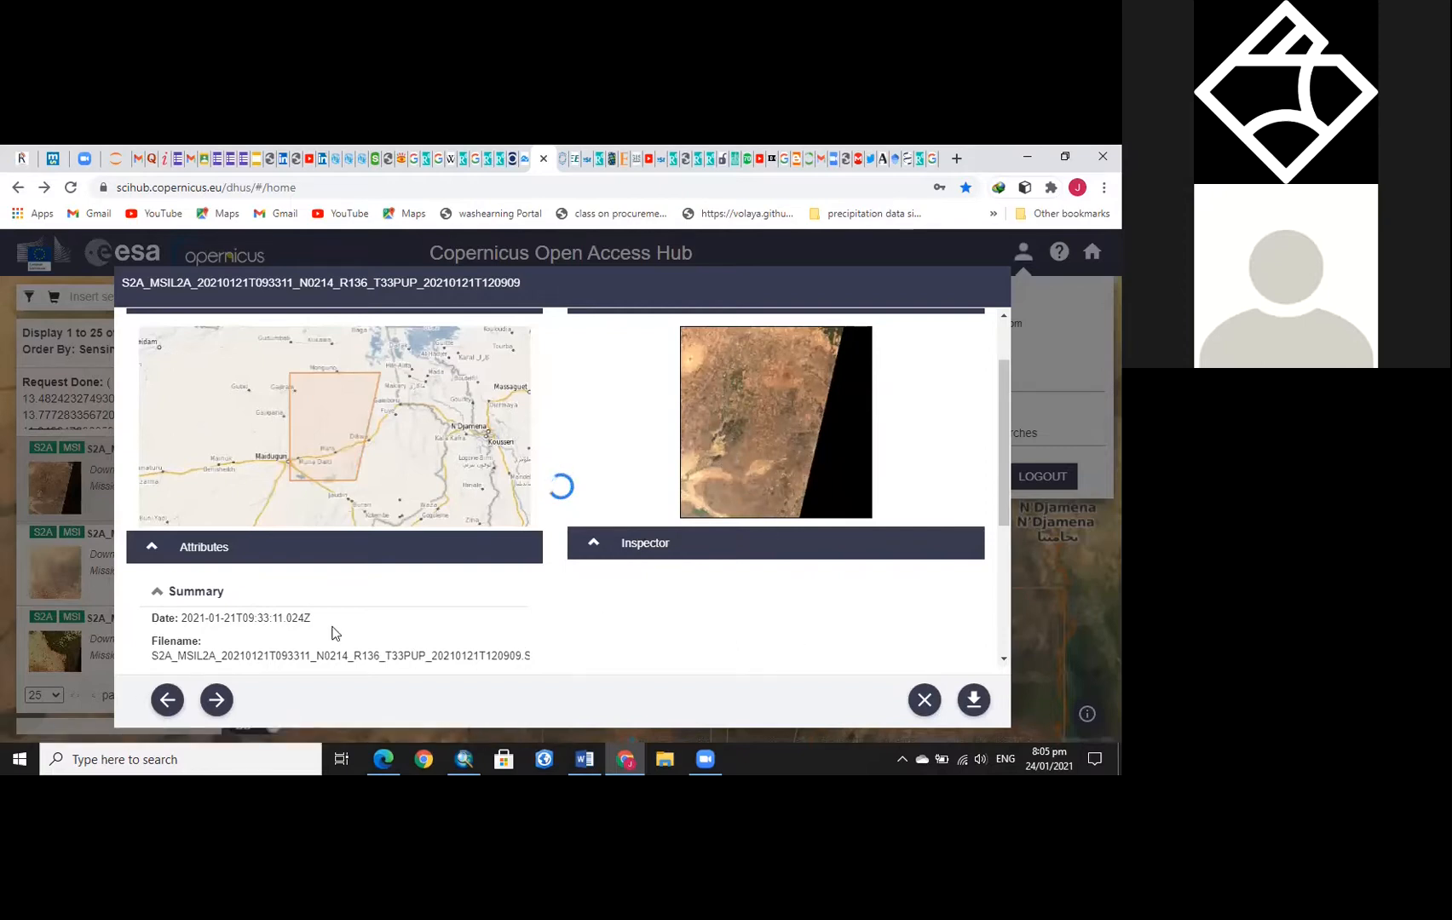
scroll(256, 563, "down", 3)
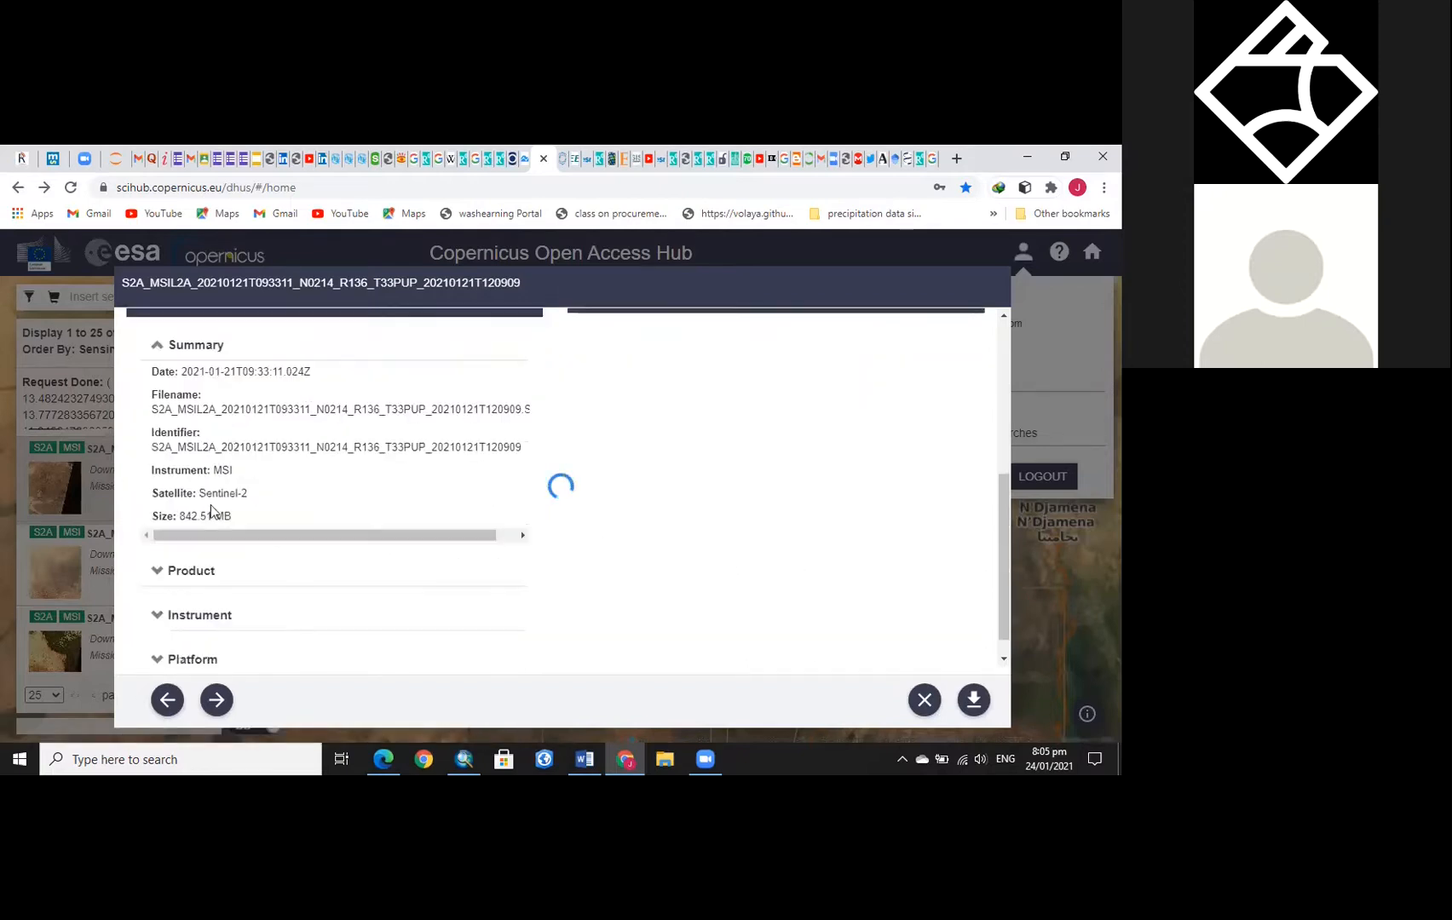
scroll(343, 529, "up", 3)
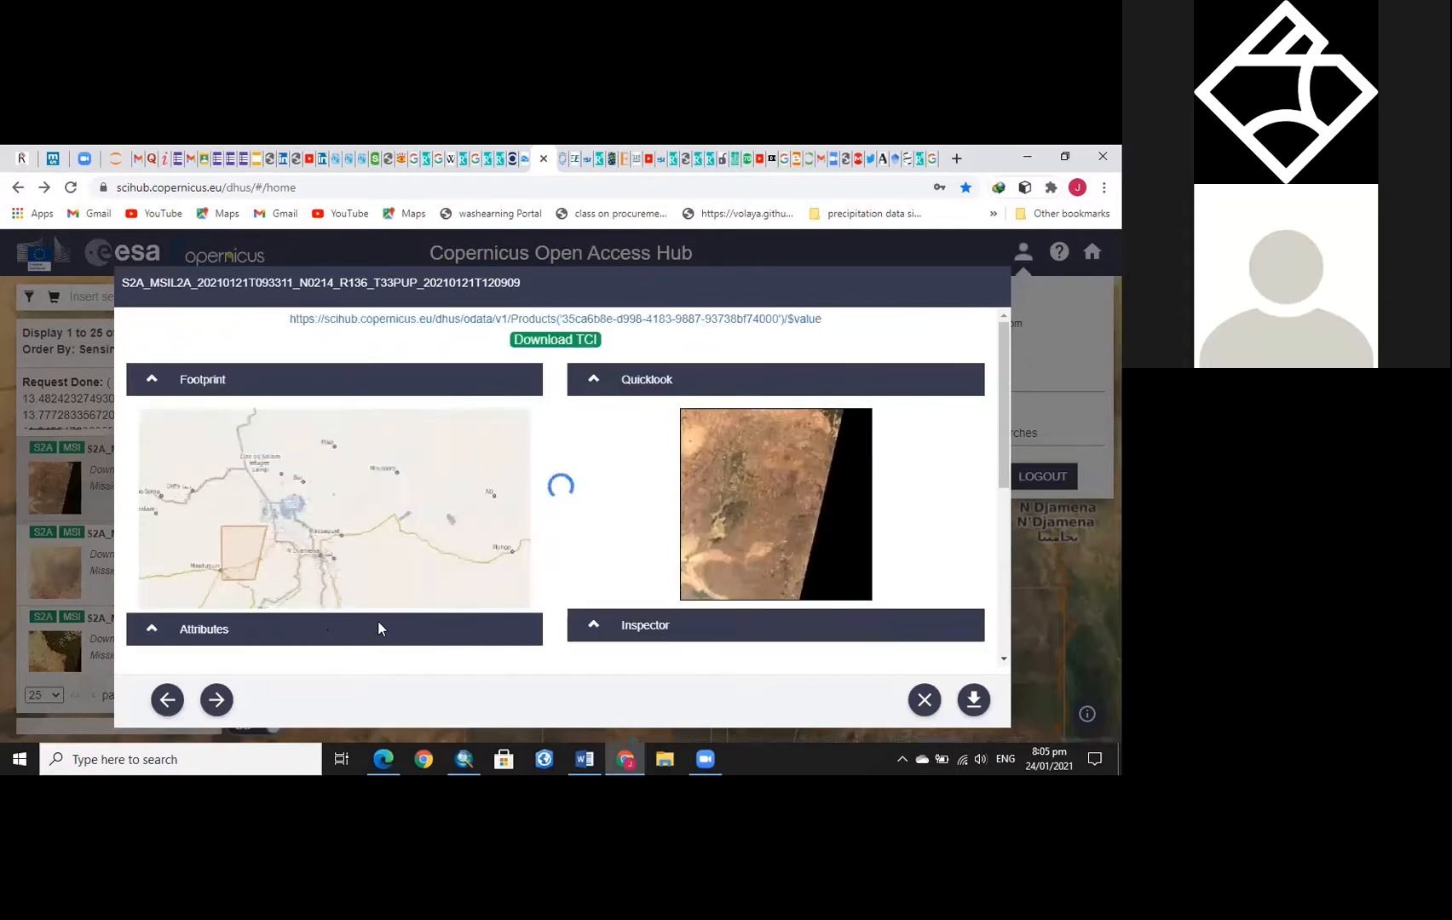
scroll(372, 651, "down", 1)
scroll(372, 651, "down", 4)
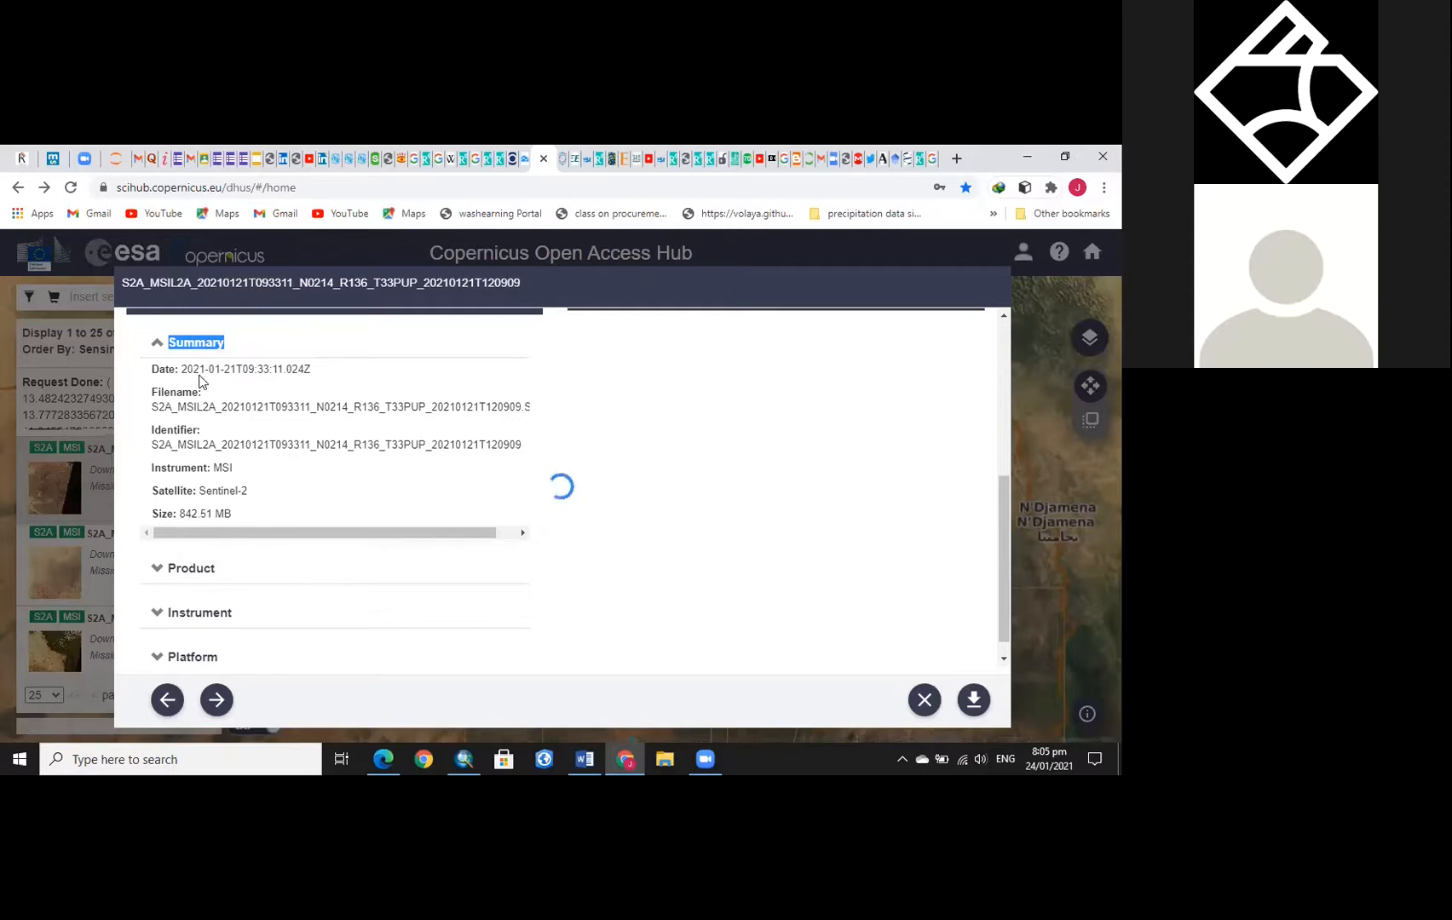
left_click(200, 382)
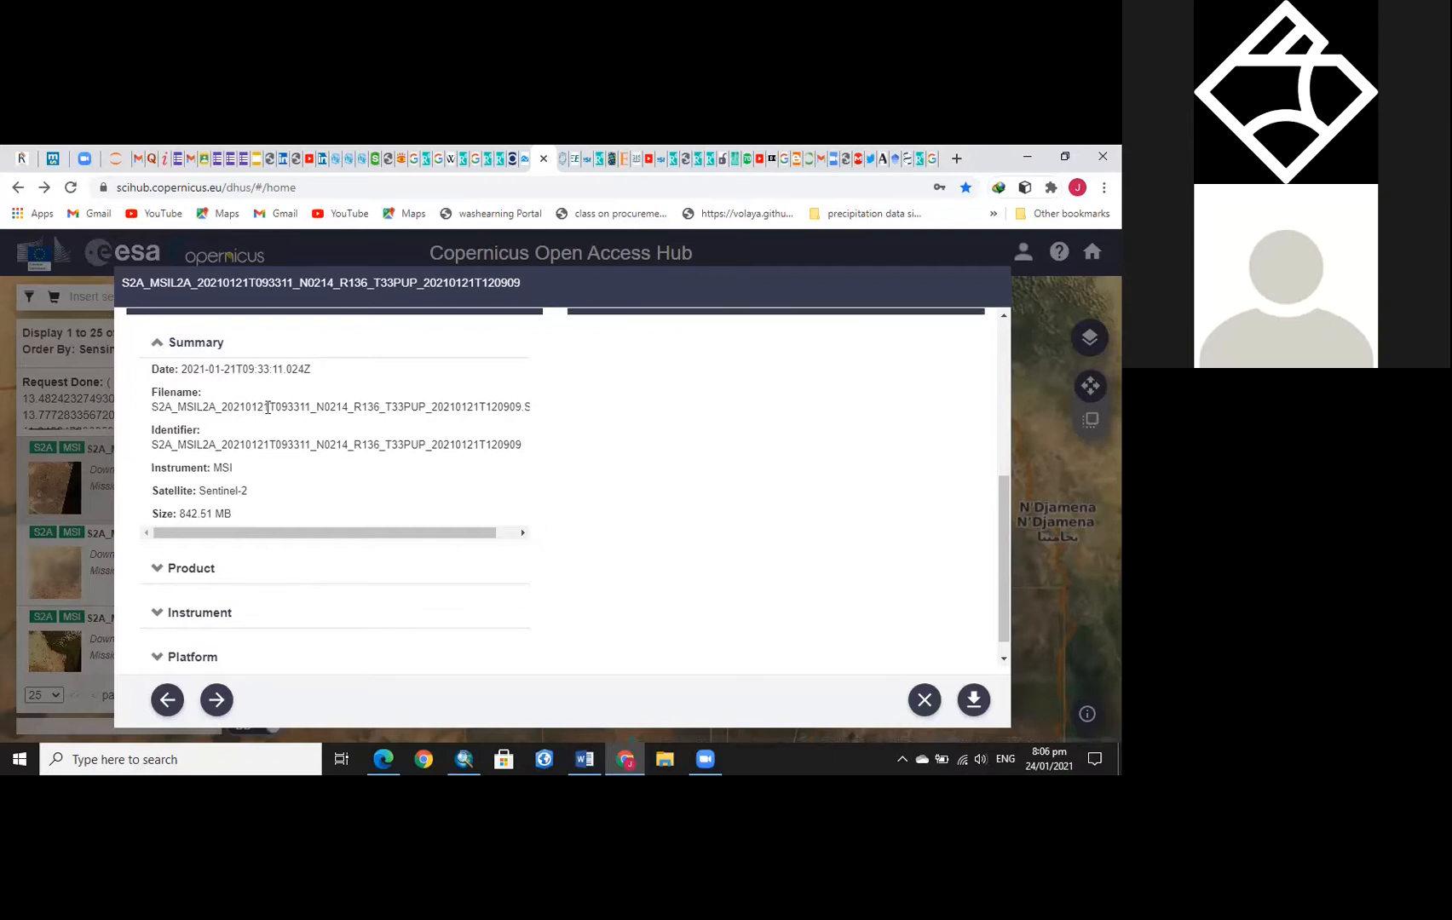
scroll(211, 462, "down", 1)
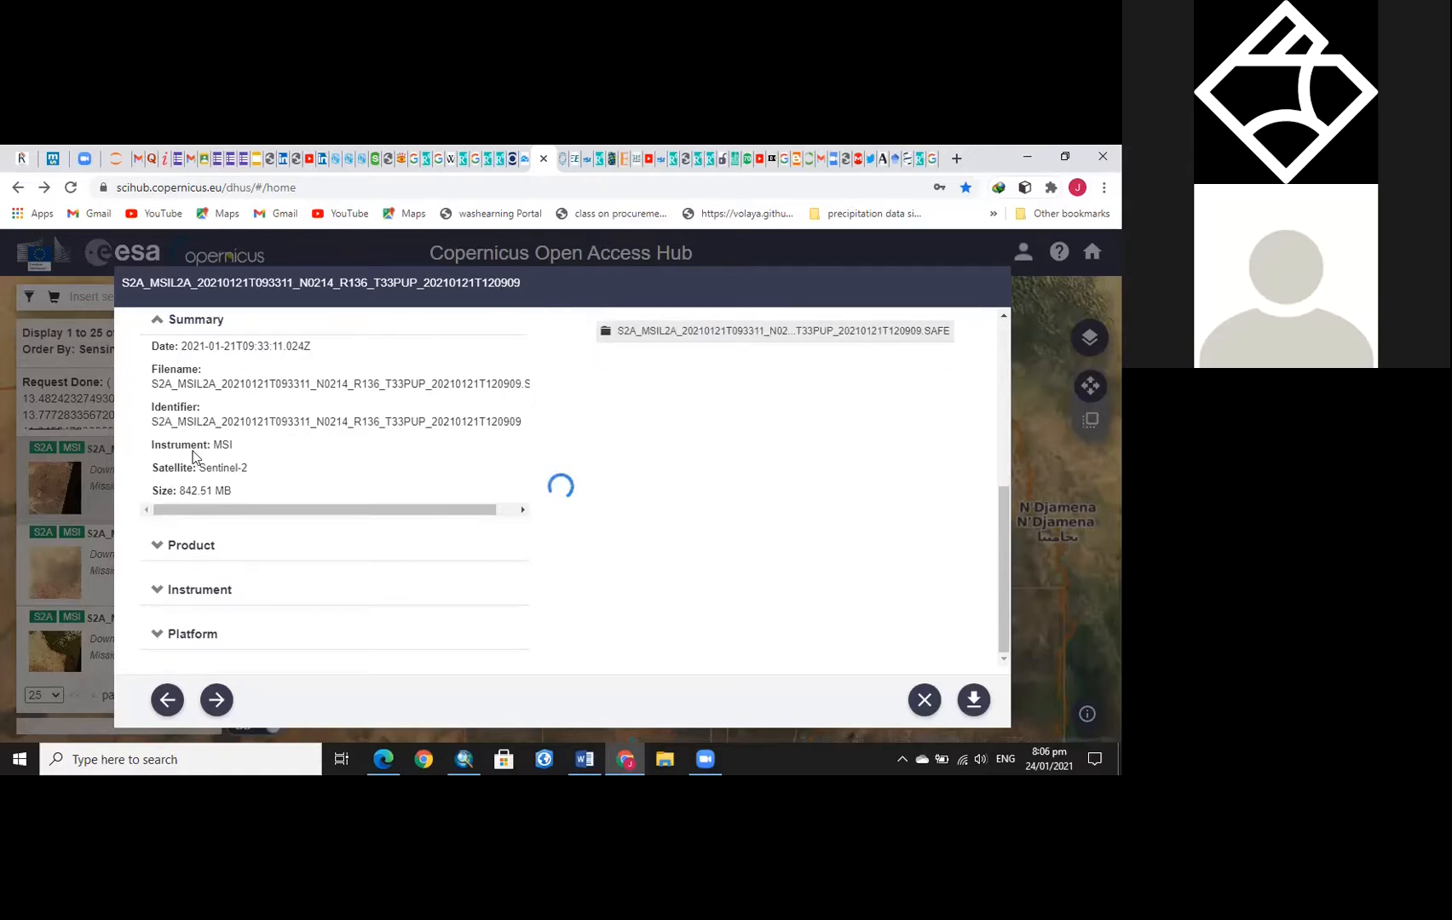
Expand the Product attributes and review the cloud cover percentage, footprint coordinates and other quality values
left_click(157, 548)
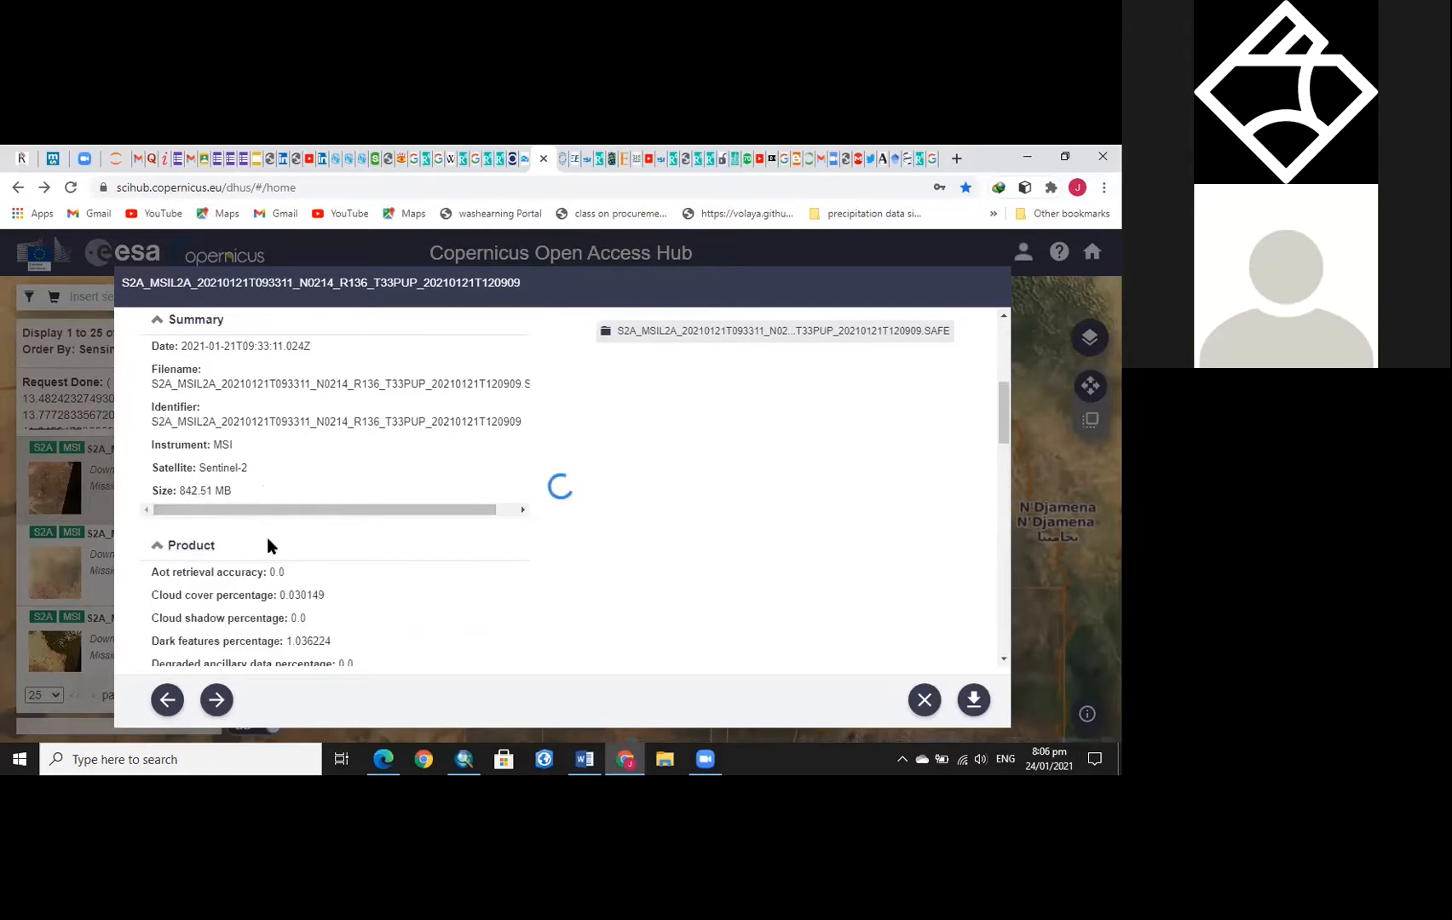
scroll(358, 574, "down", 3)
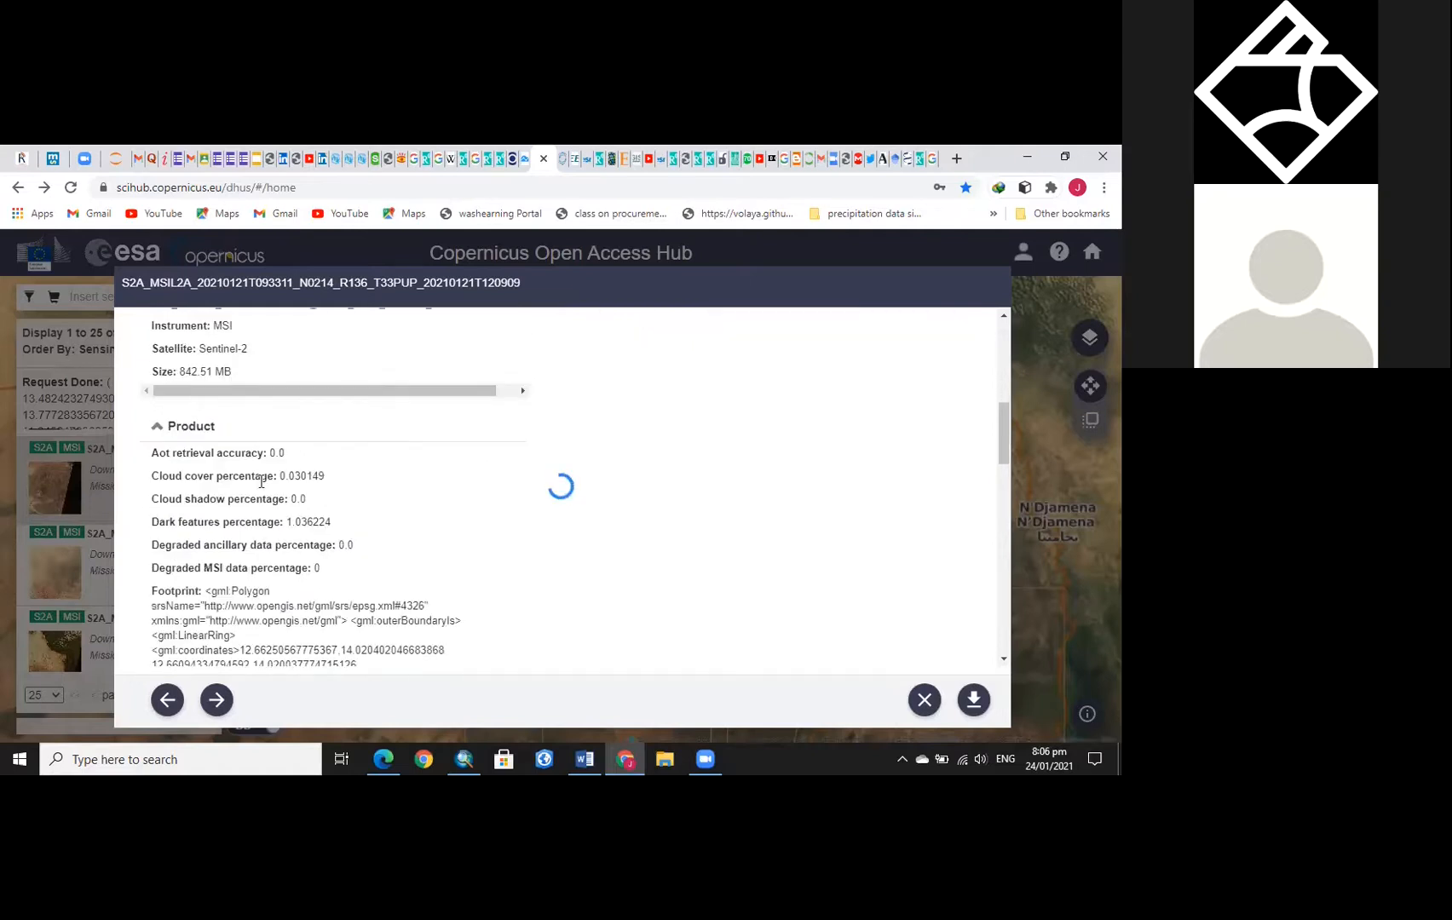
scroll(239, 501, "up", 1)
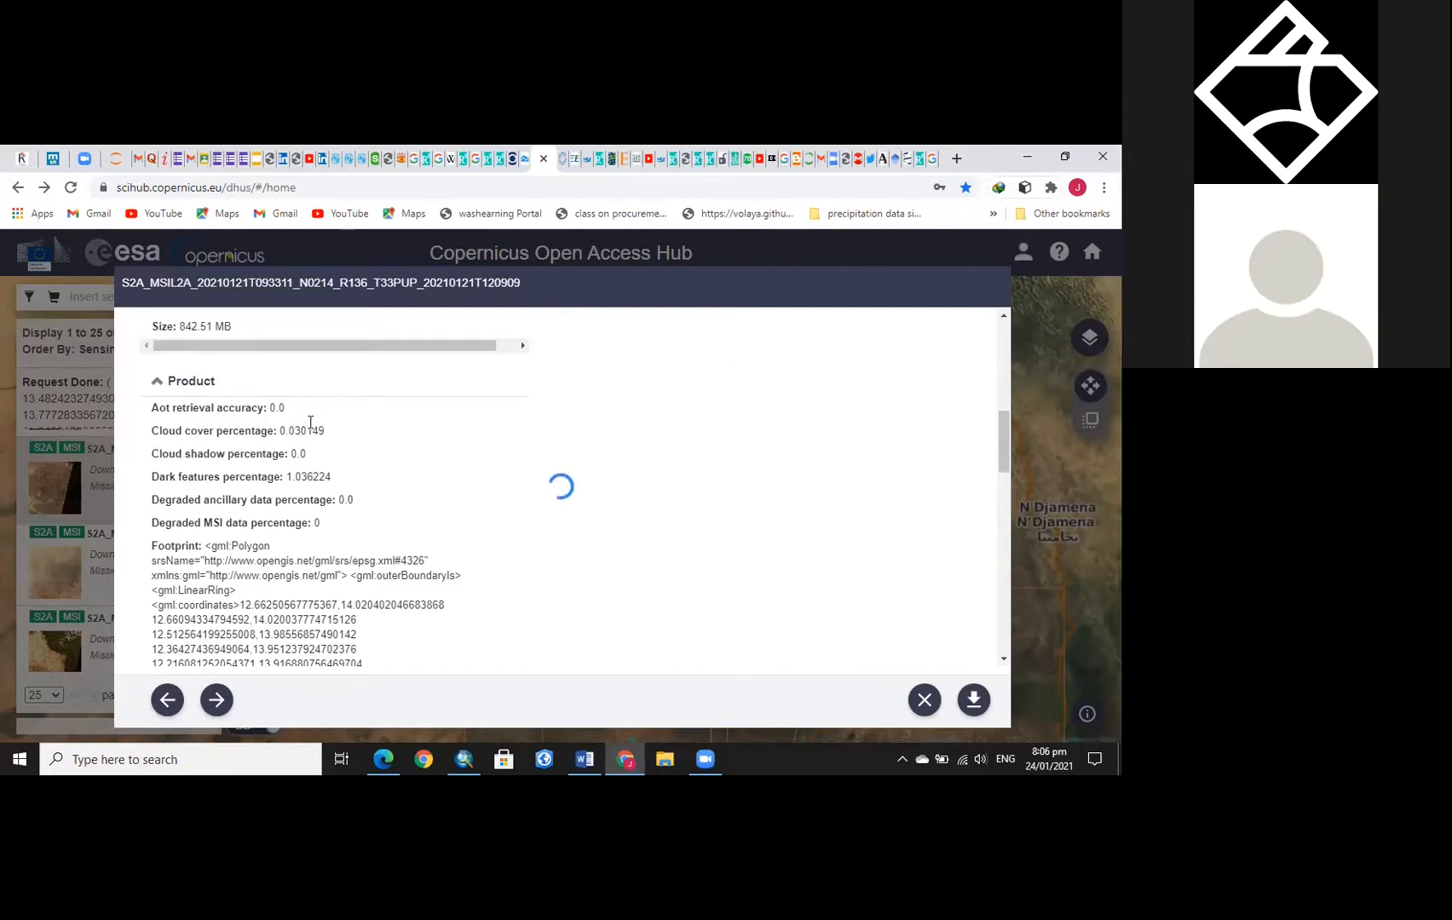
scroll(283, 515, "down", 2)
scroll(275, 507, "up", 5)
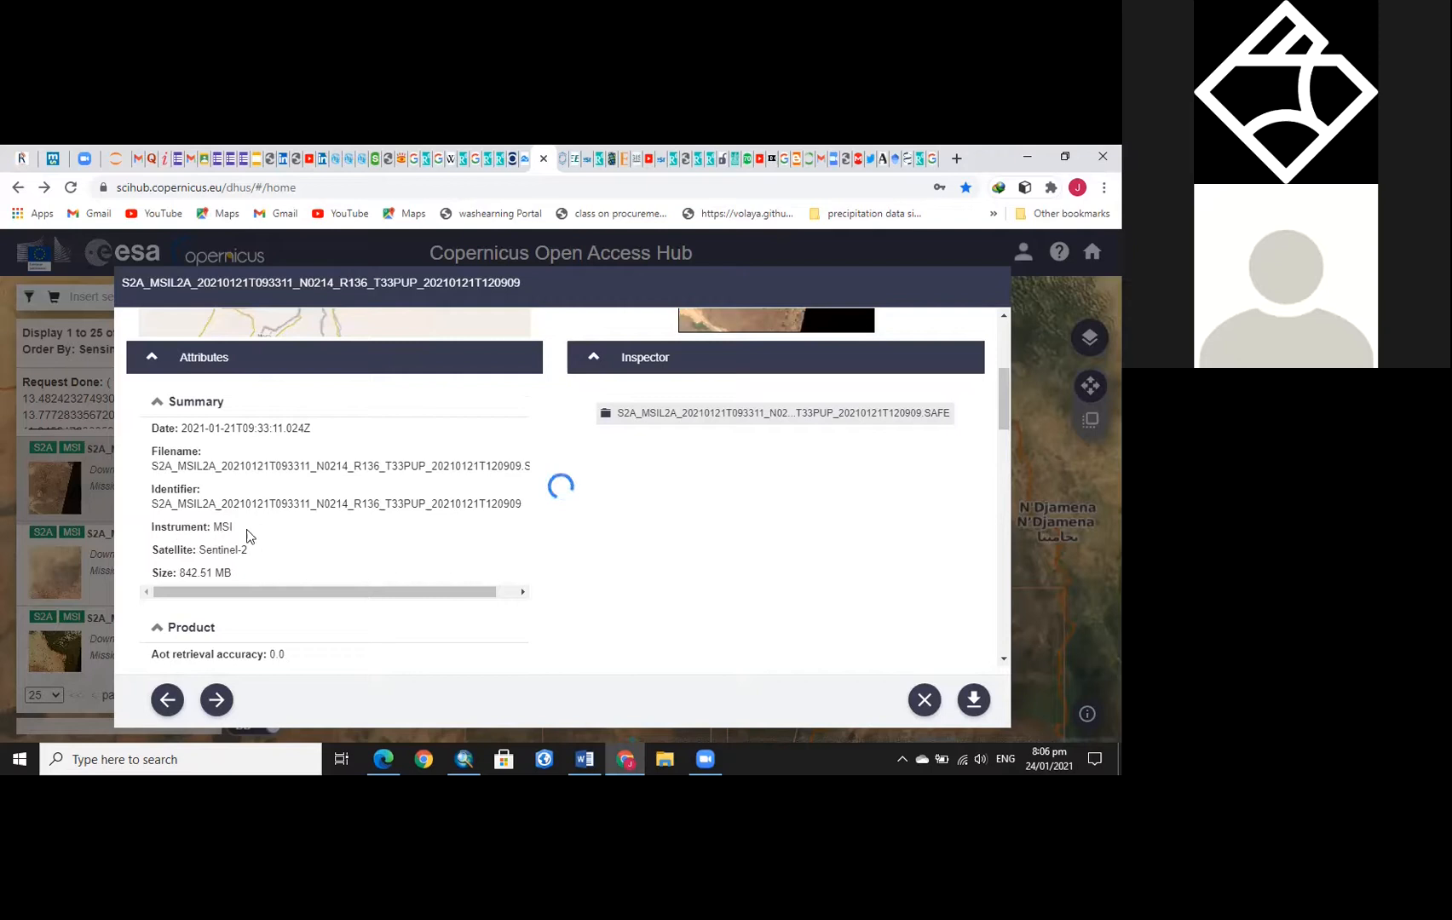
scroll(335, 560, "down", 10)
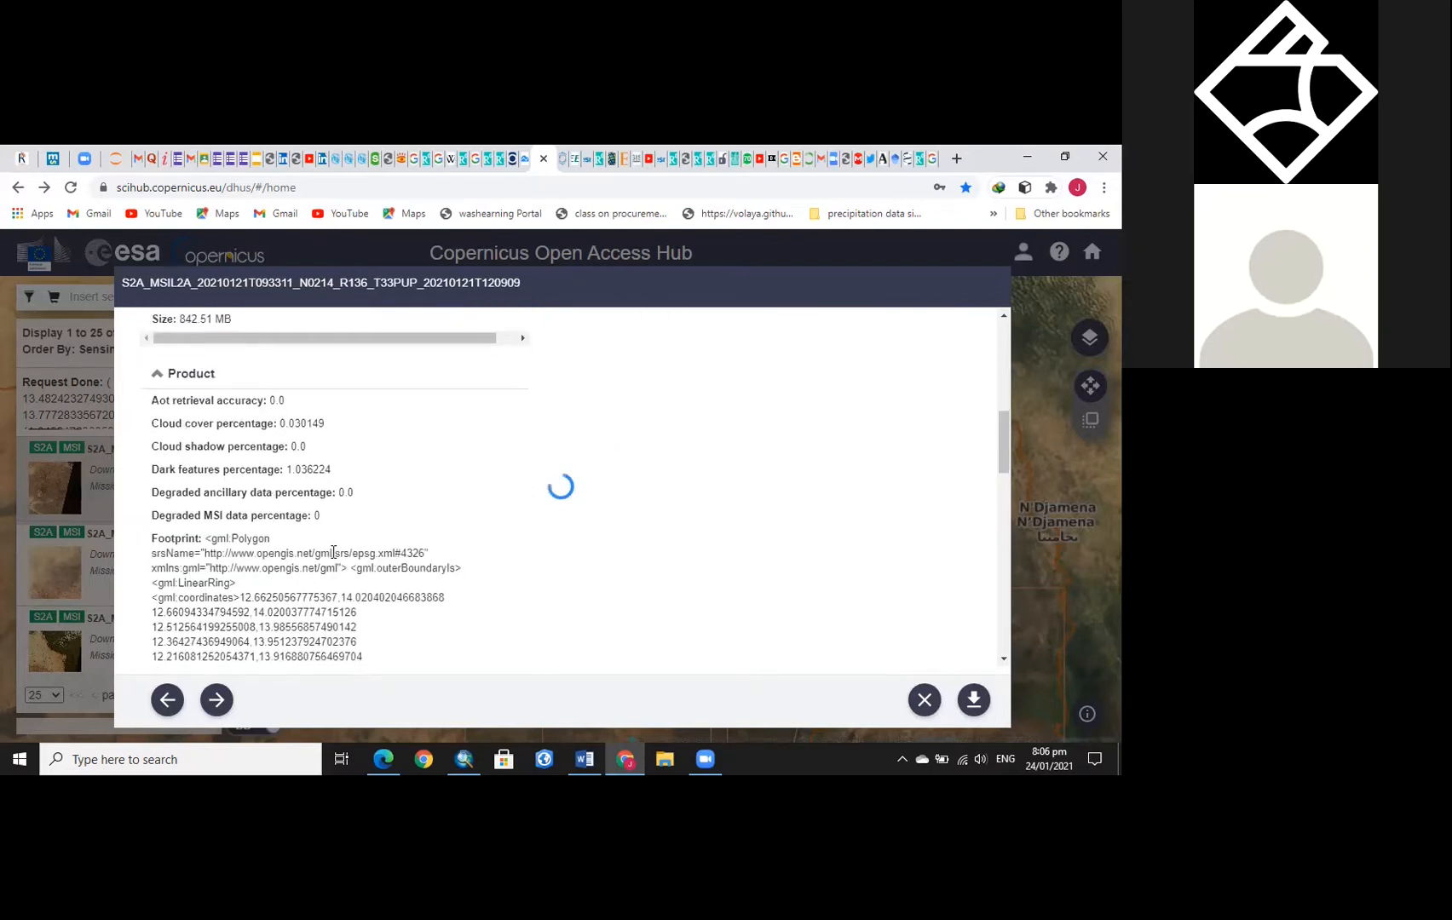
scroll(332, 558, "down", 4)
scroll(315, 599, "up", 1)
scroll(162, 596, "down", 1)
Show the Instrument attributes, and recheck the product's JTS footprint, processing level, product type and sensing times
left_click(246, 592)
scroll(259, 631, "down", 1)
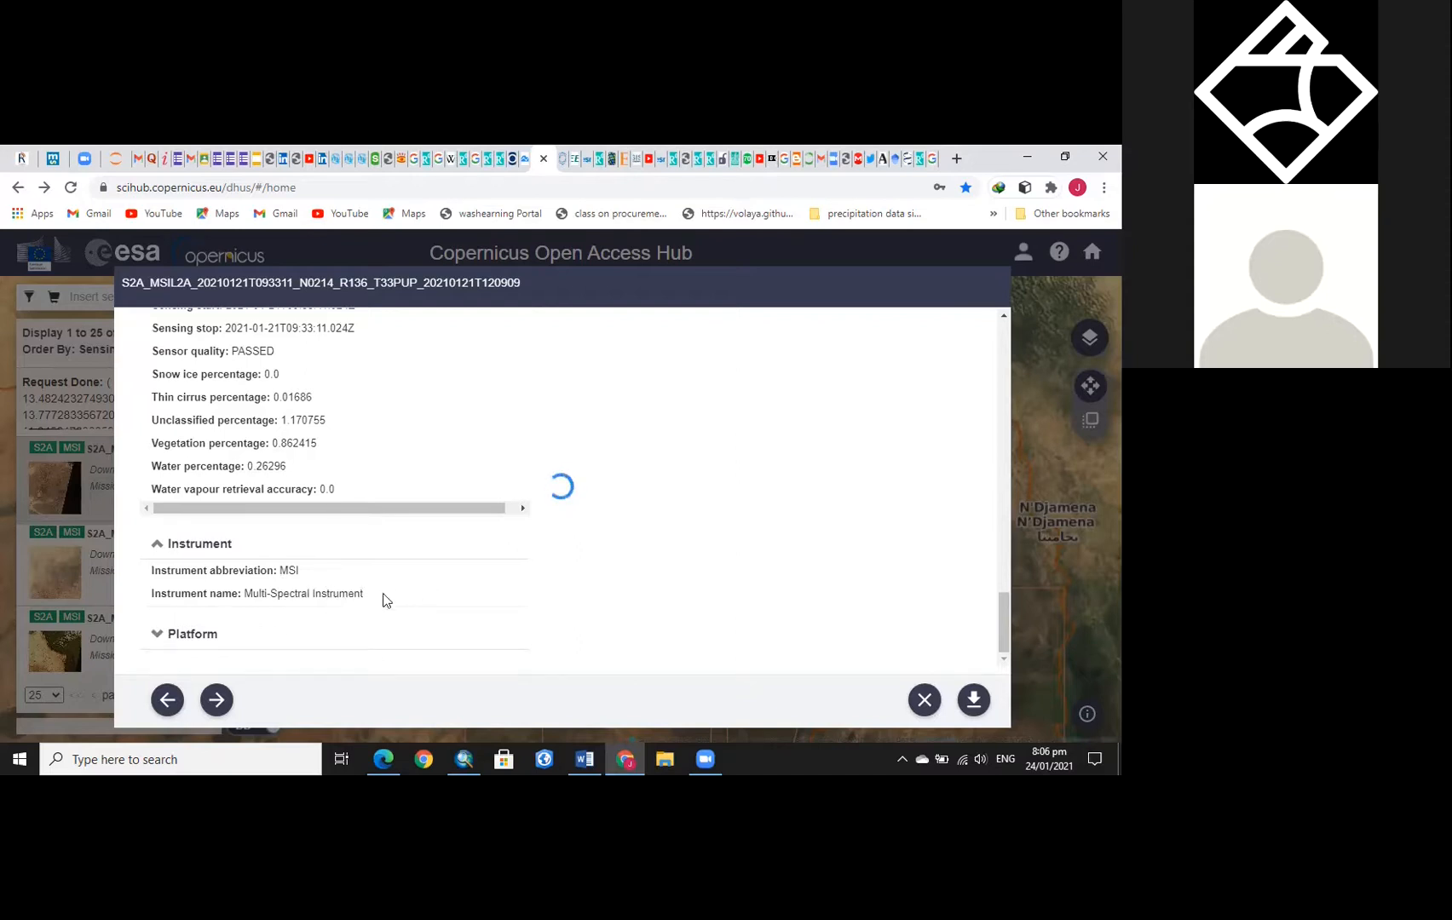
scroll(385, 600, "up", 4)
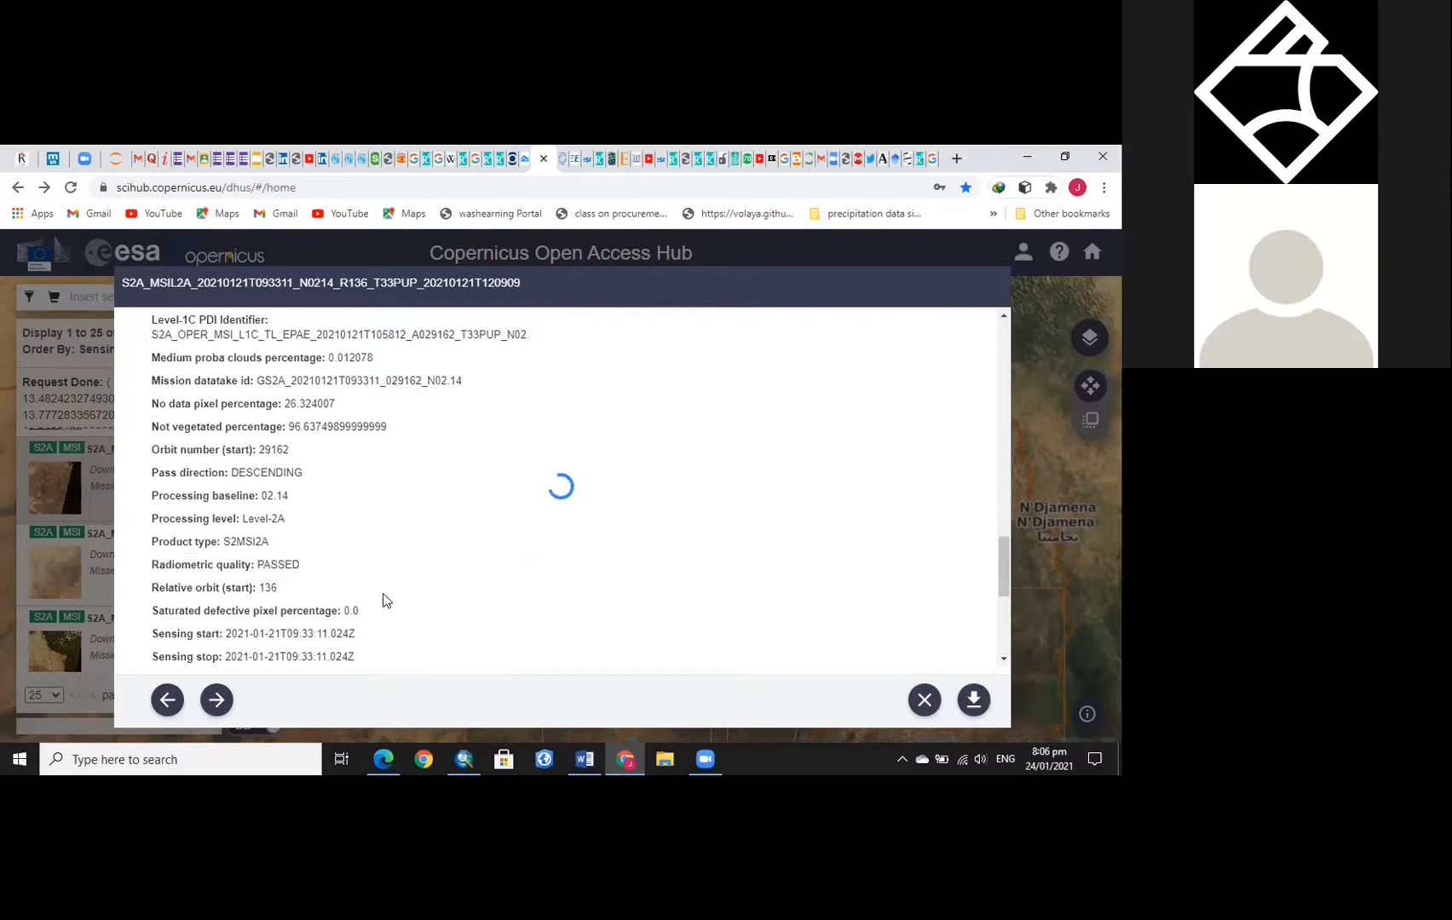
scroll(384, 602, "up", 2)
scroll(383, 602, "up", 3)
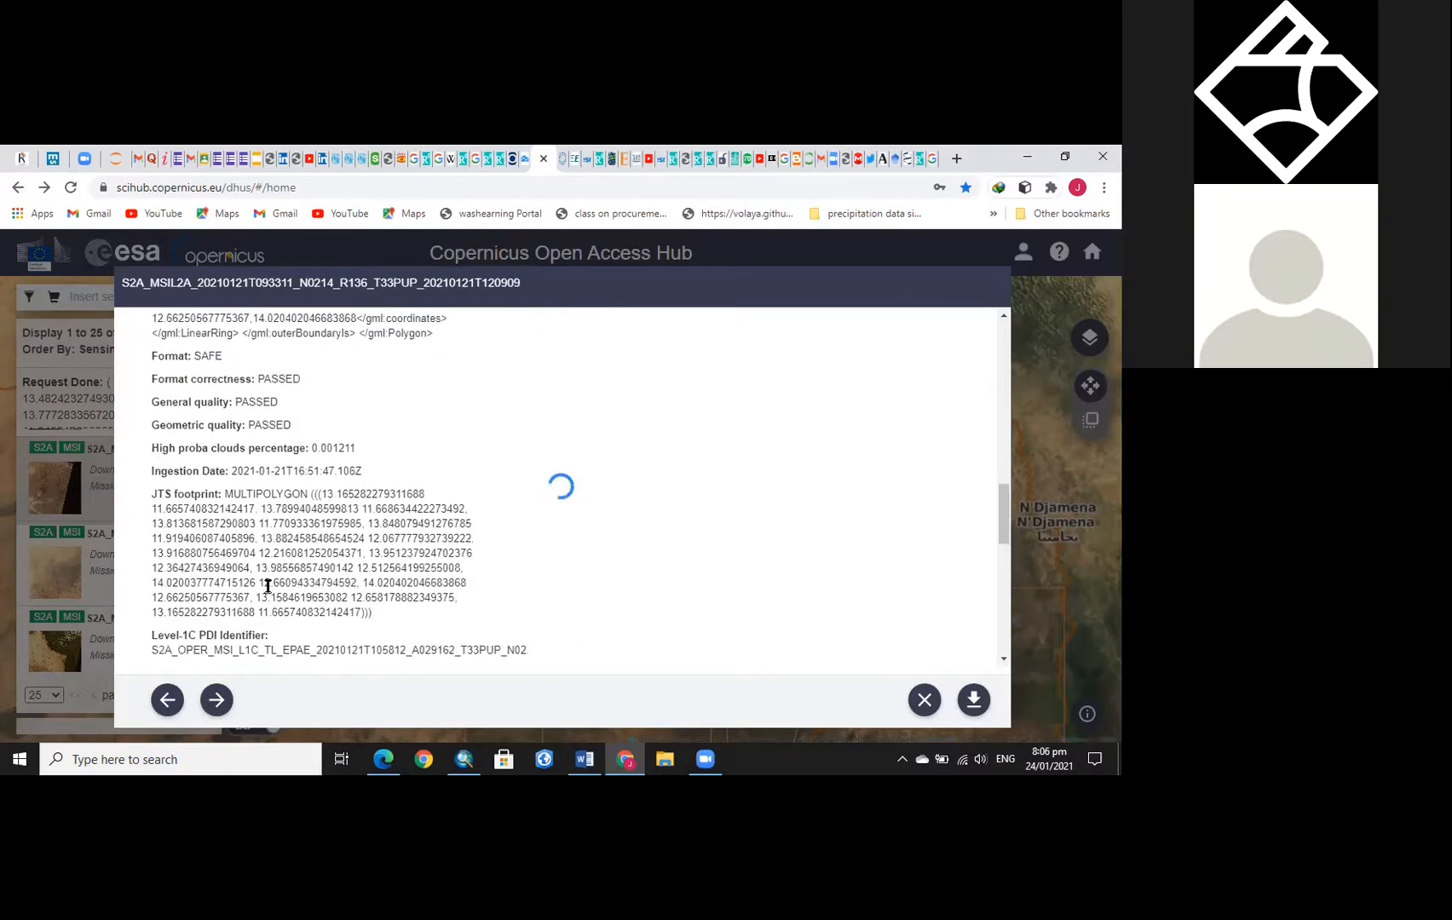
scroll(392, 623, "down", 6)
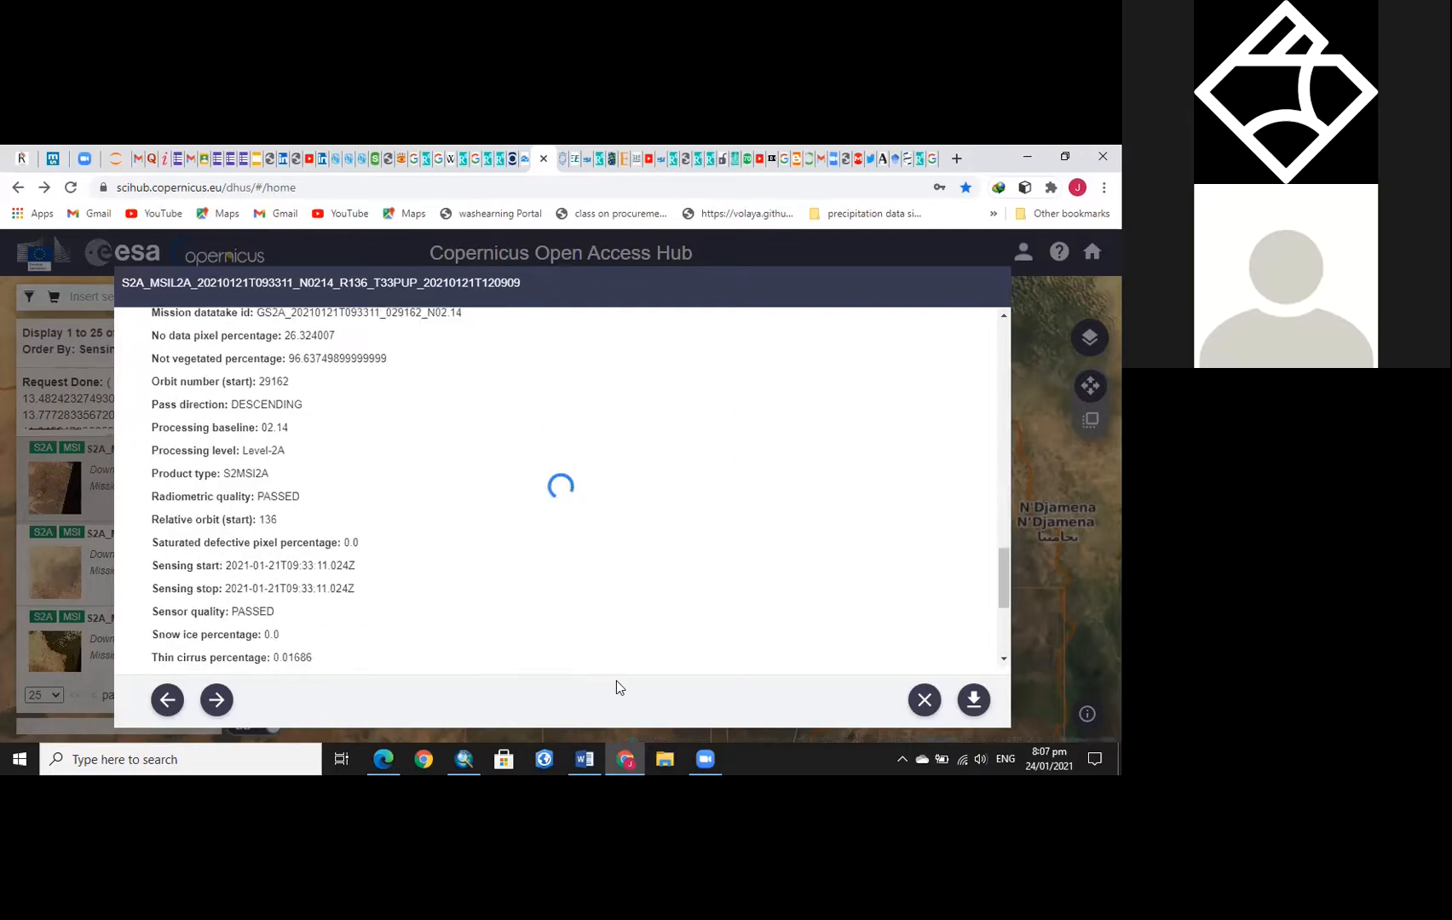
scroll(986, 712, "down", 3)
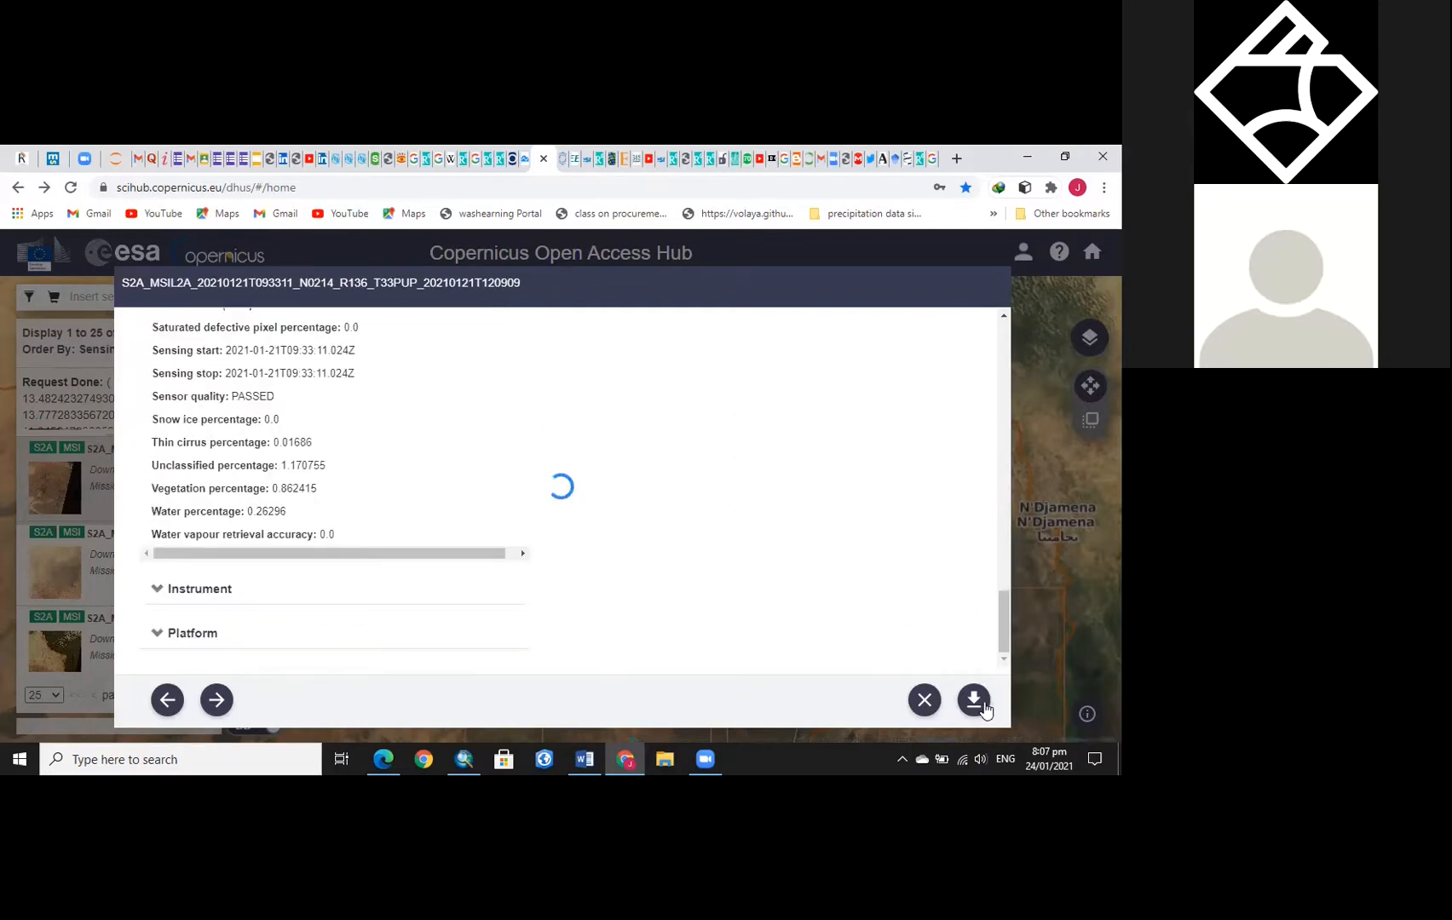
Call up the product's download from its details view, cancel it and dismiss the download exception dialog
left_click(988, 704)
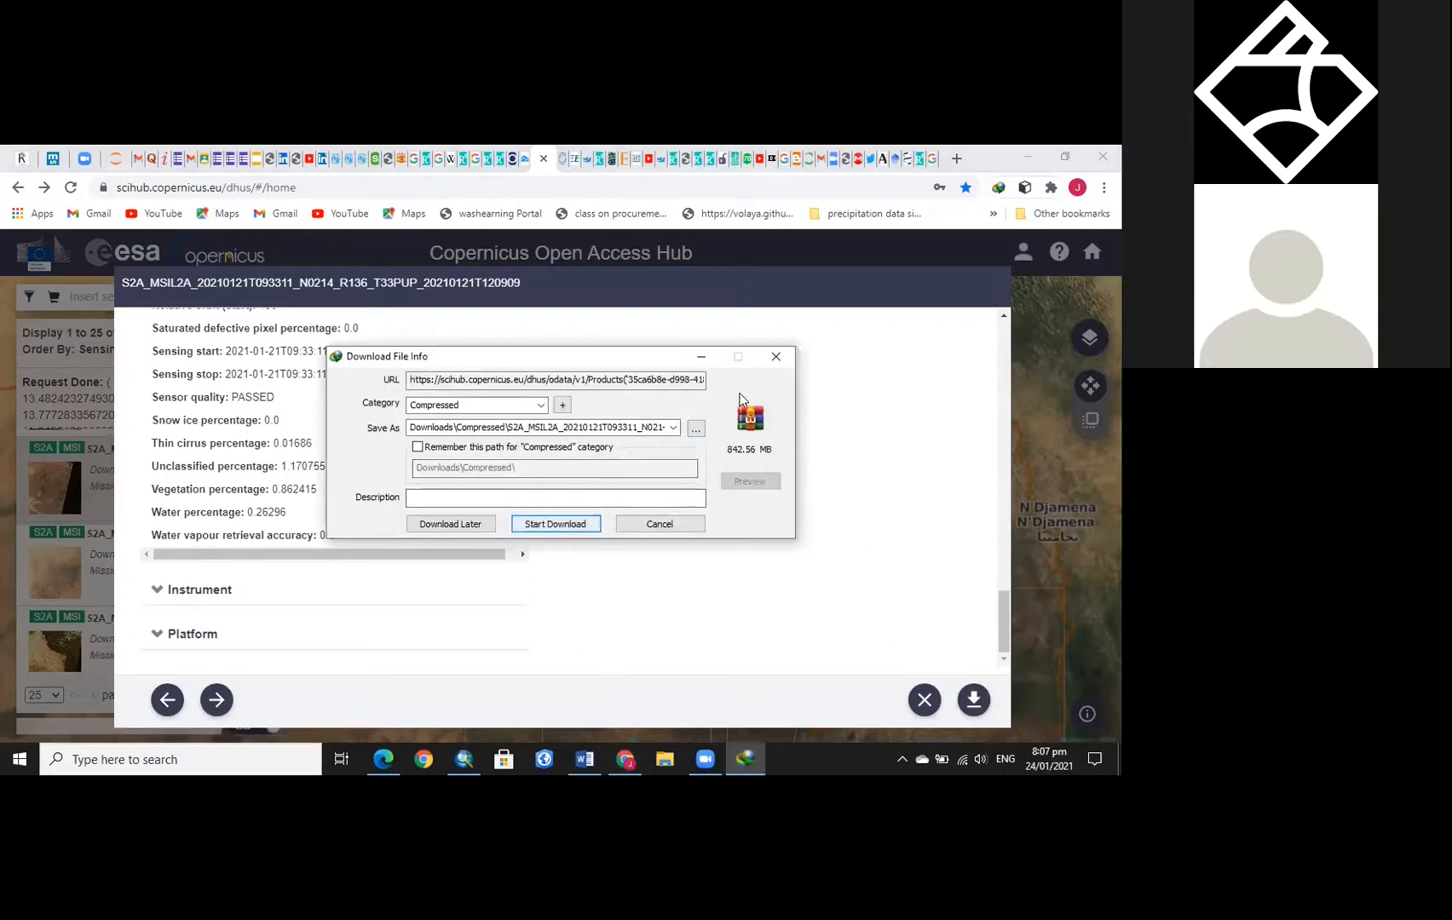
left_click(776, 363)
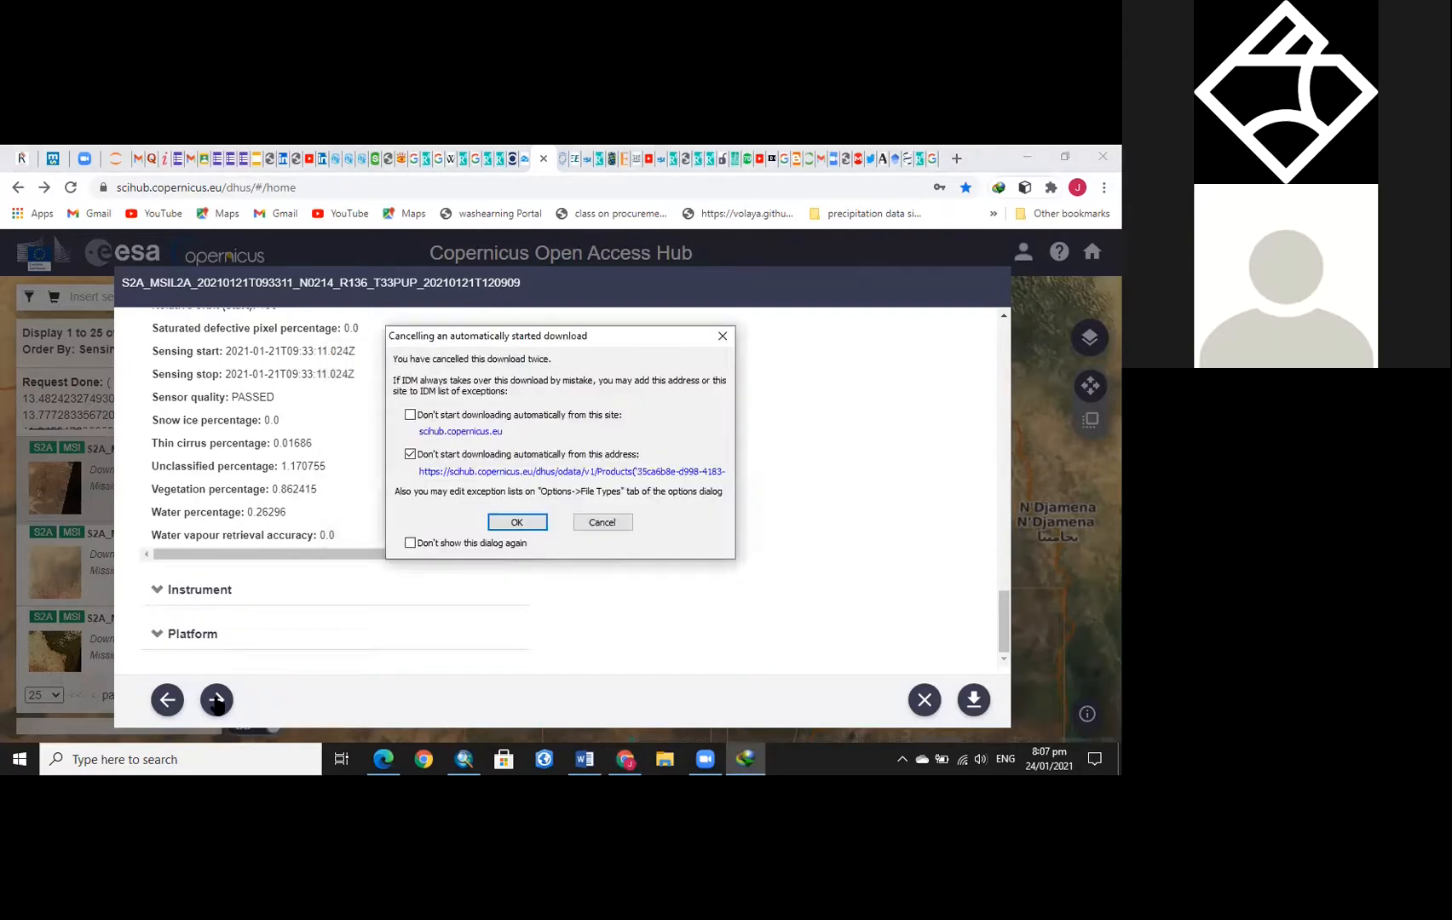
left_click(722, 336)
Expand the Platform attributes to read the satellite identification, and collapse them again
left_click(181, 634)
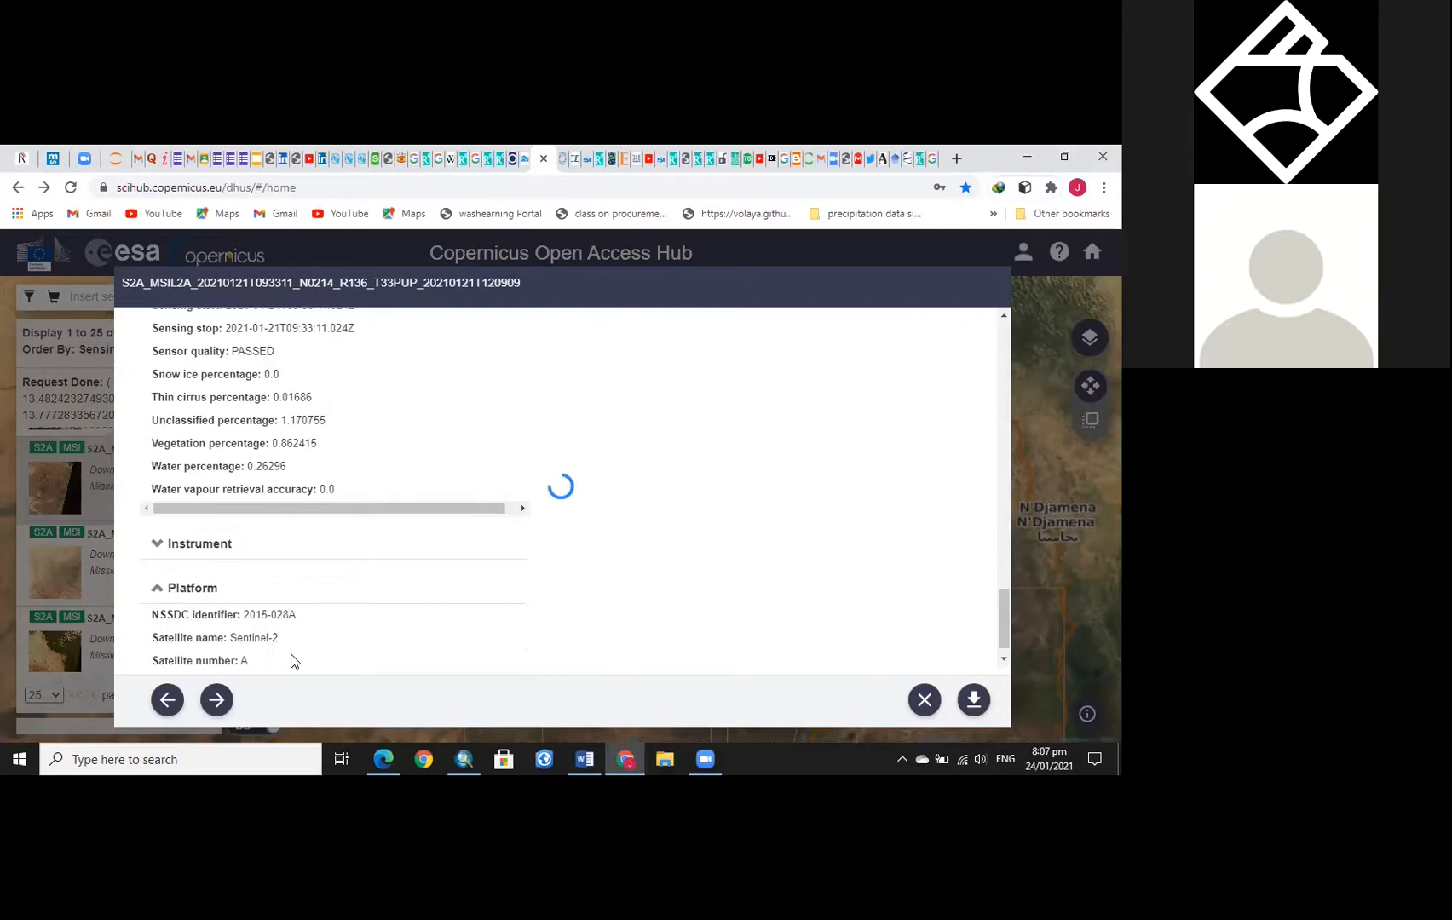
scroll(285, 652, "down", 1)
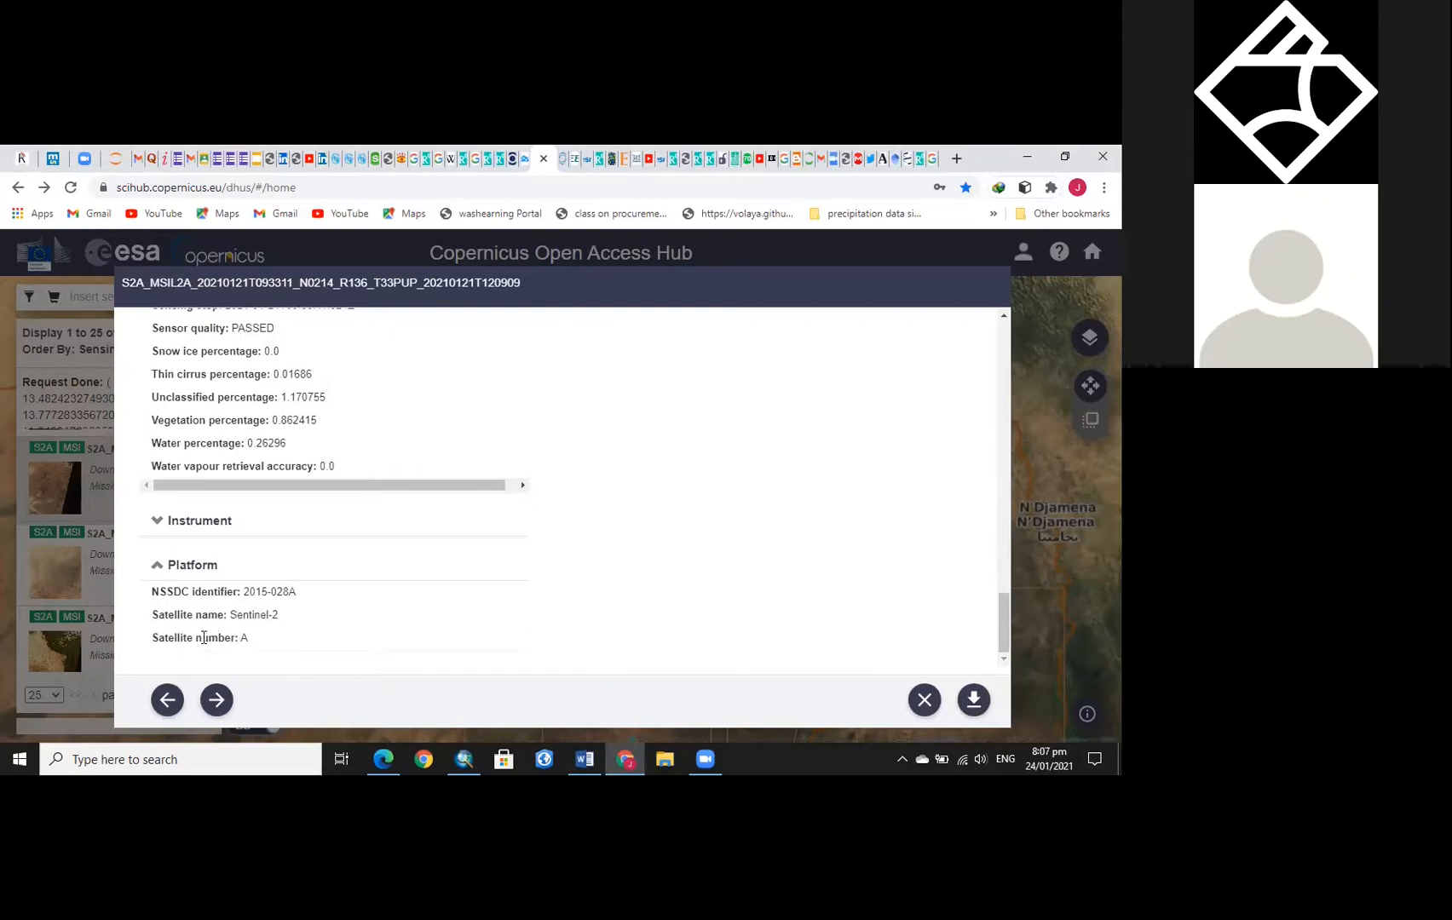
left_click(155, 567)
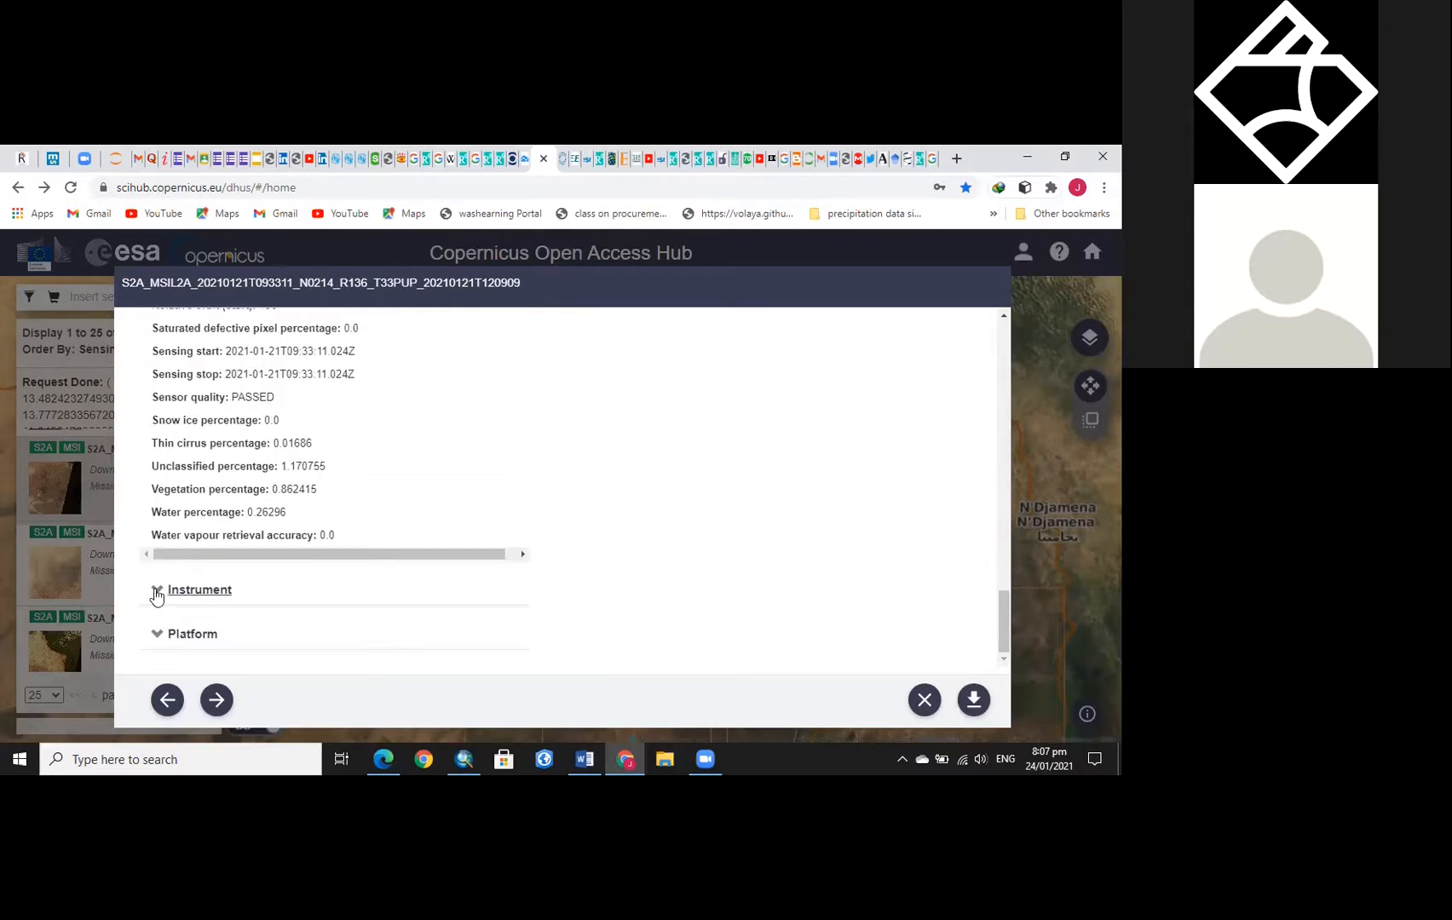
left_click(157, 638)
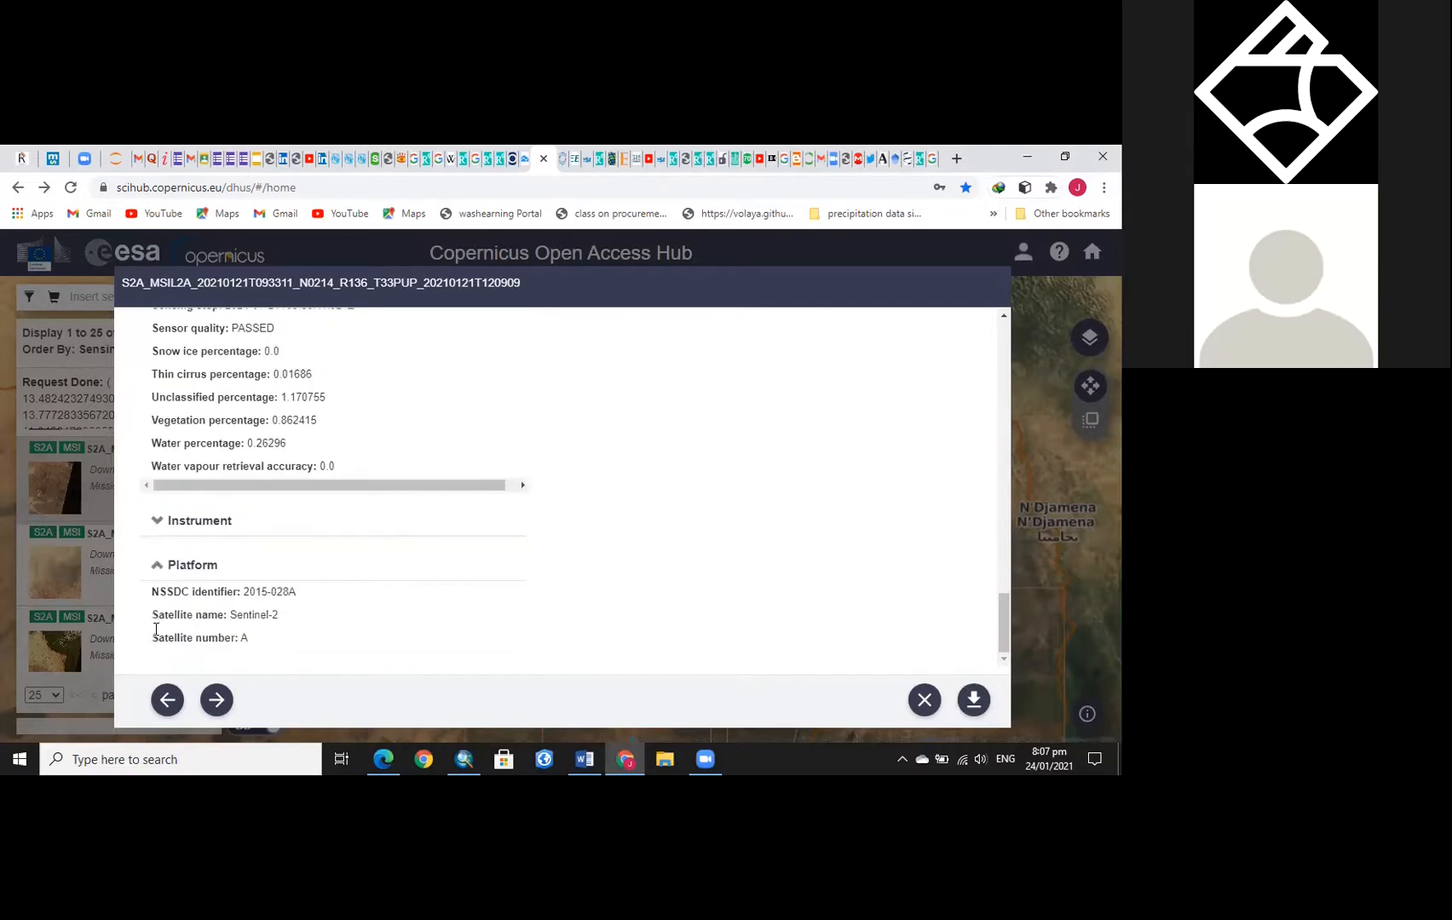
left_click(156, 566)
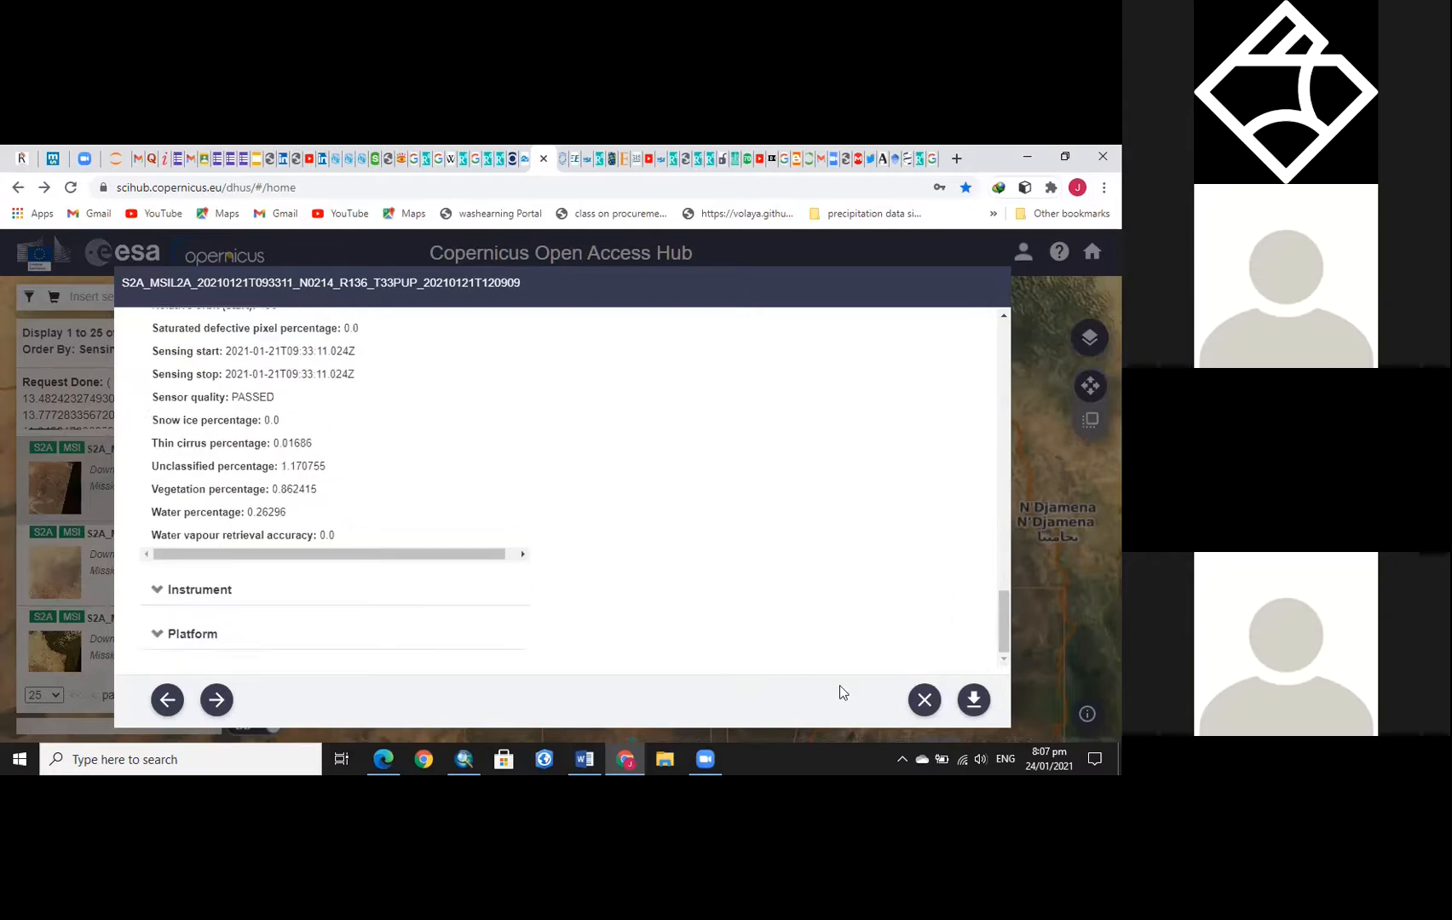
Close the product details and the results list, and log out of the account
left_click(924, 701)
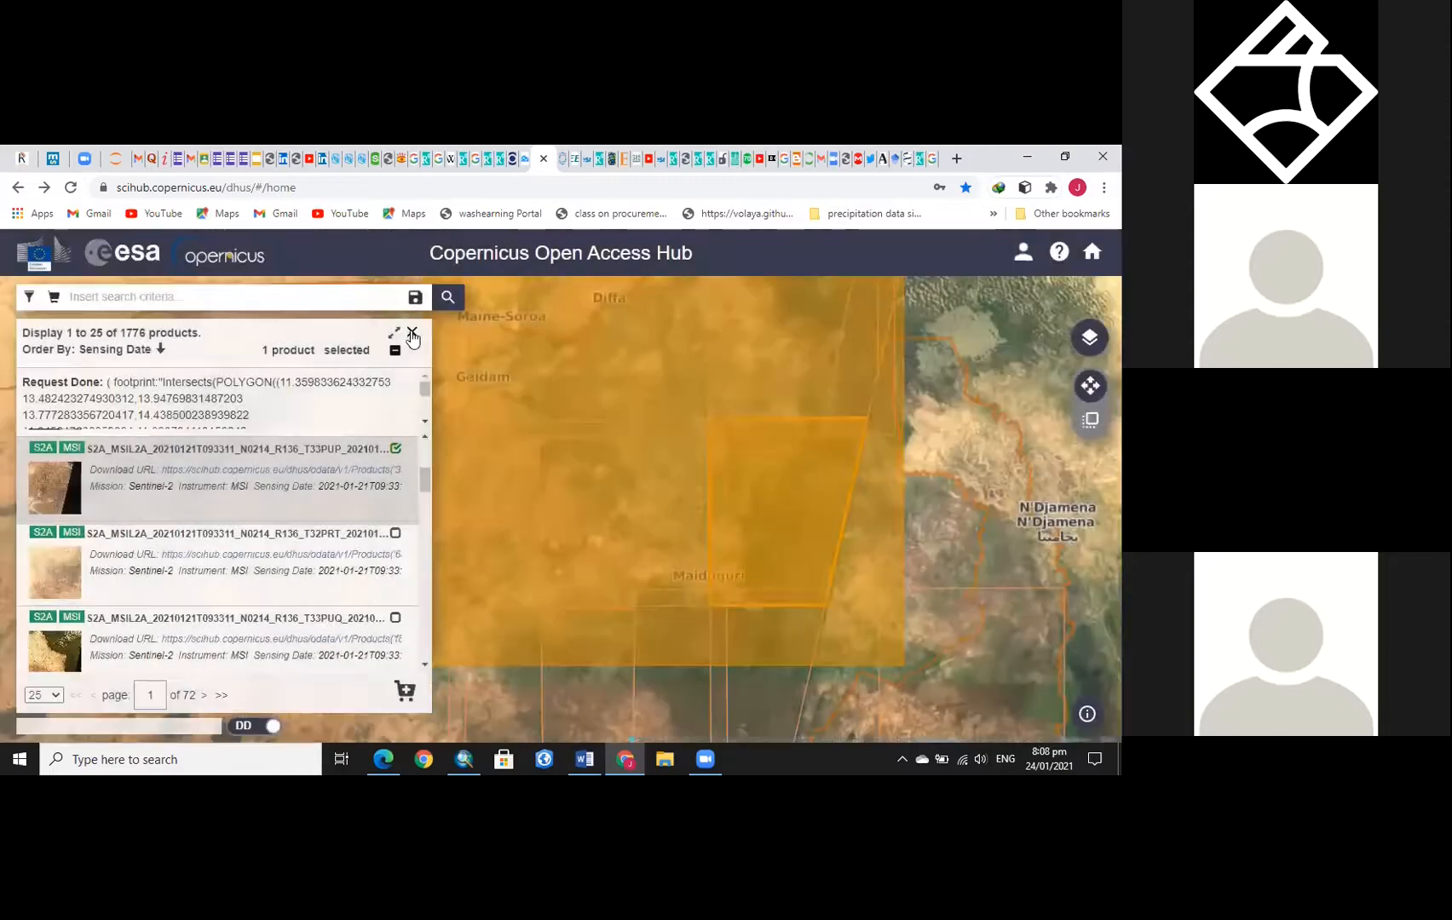
left_click(412, 332)
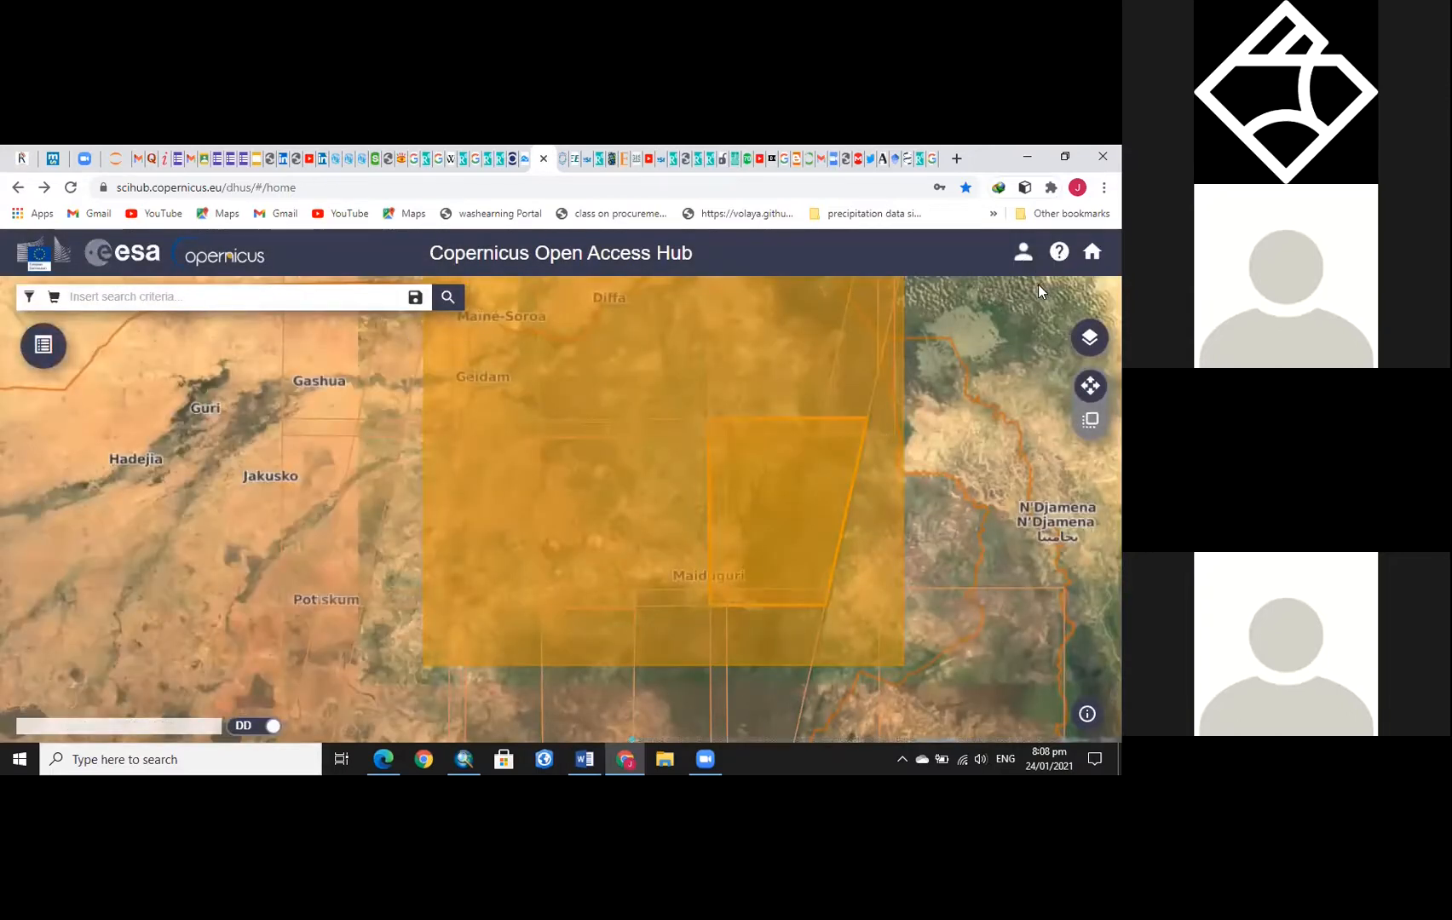
left_click(1025, 254)
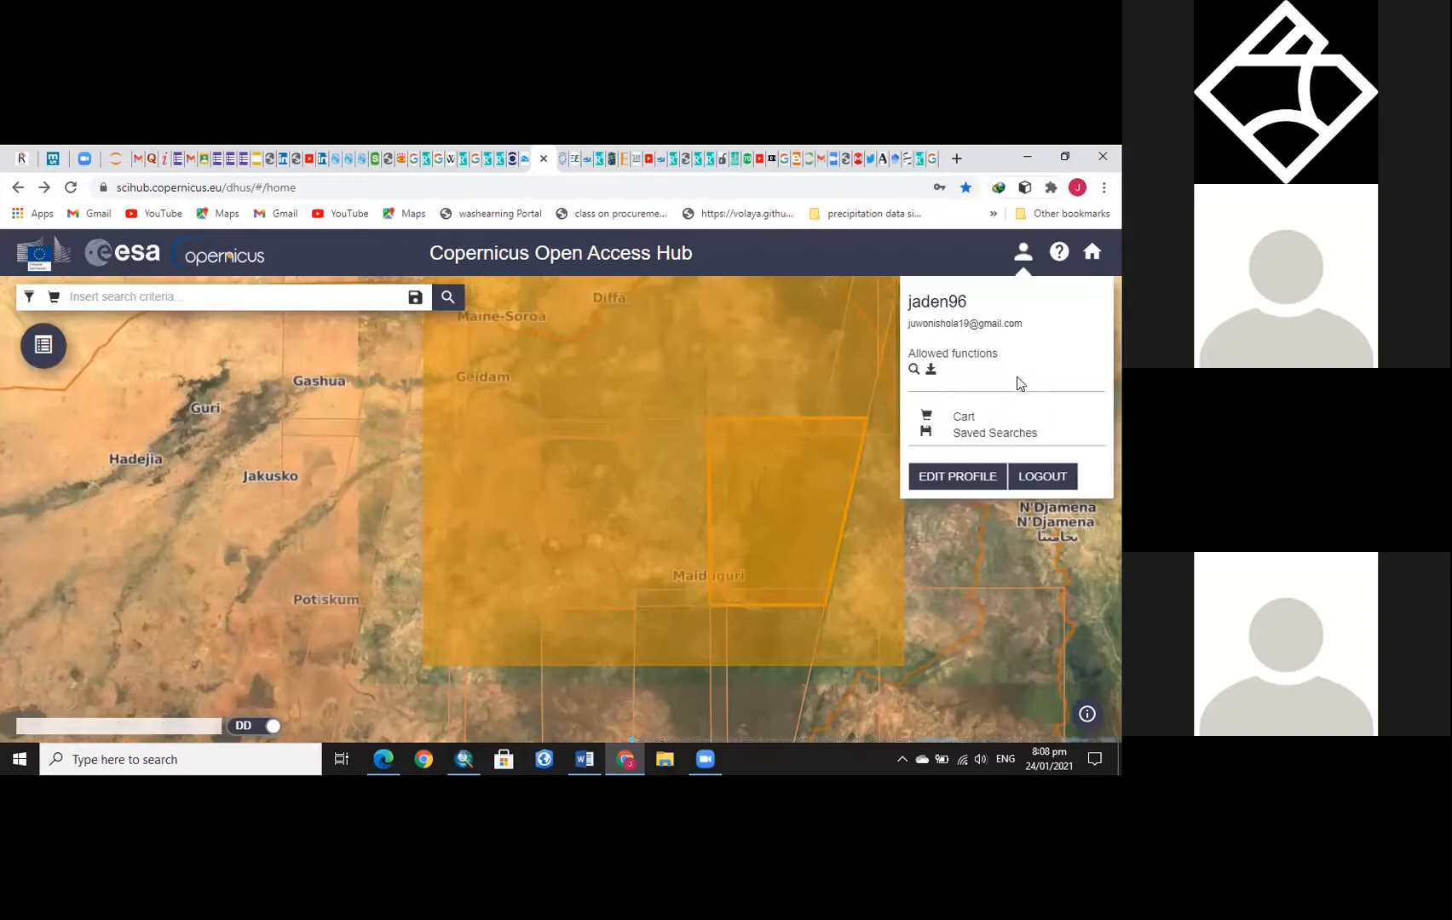
left_click(1047, 477)
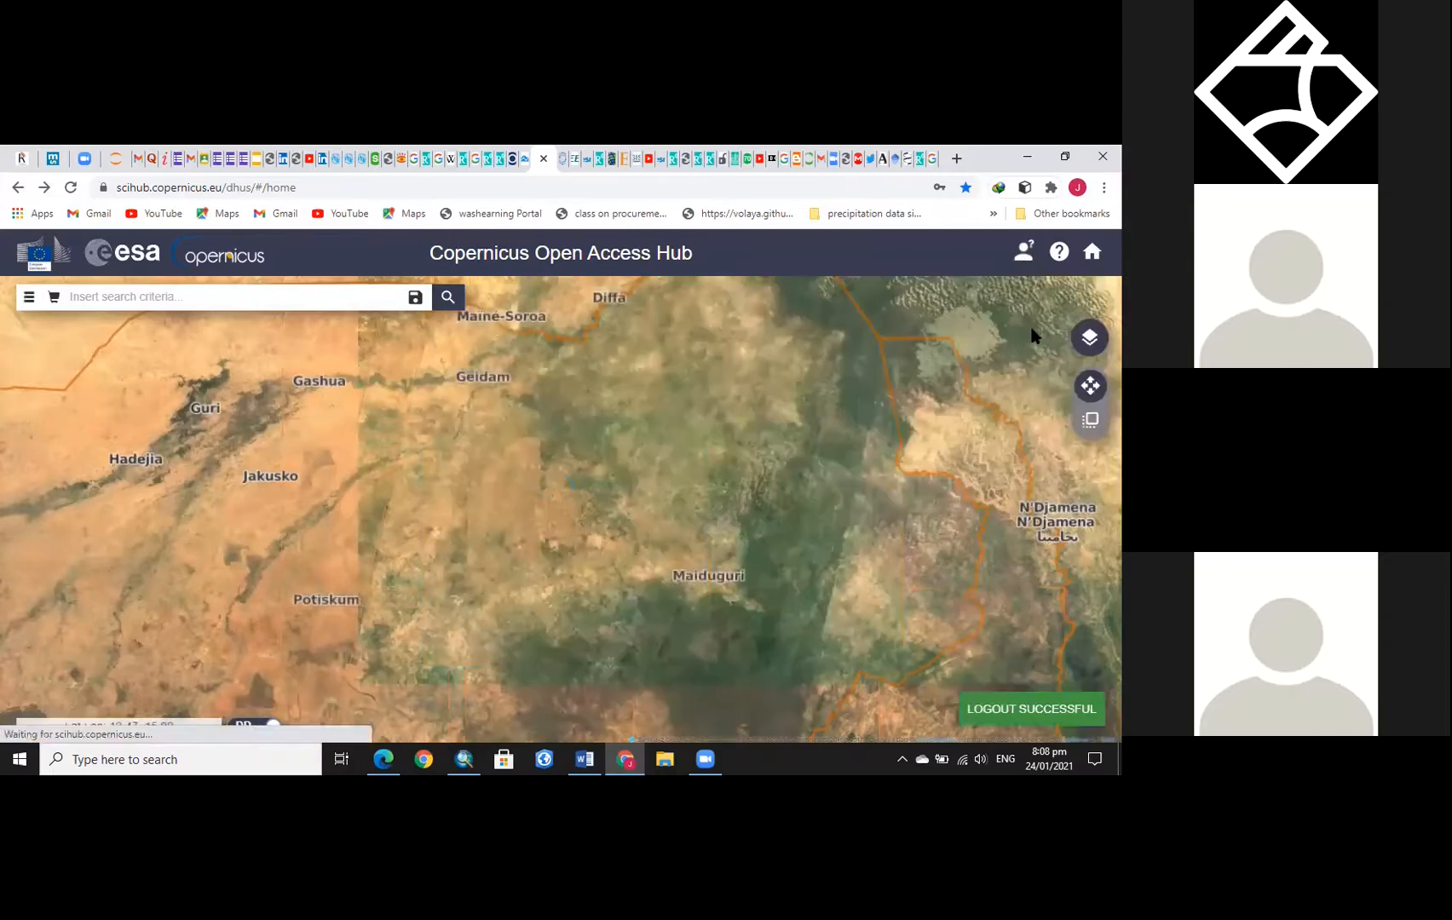
Log back in to the hub account with the saved credentials
left_click(1025, 256)
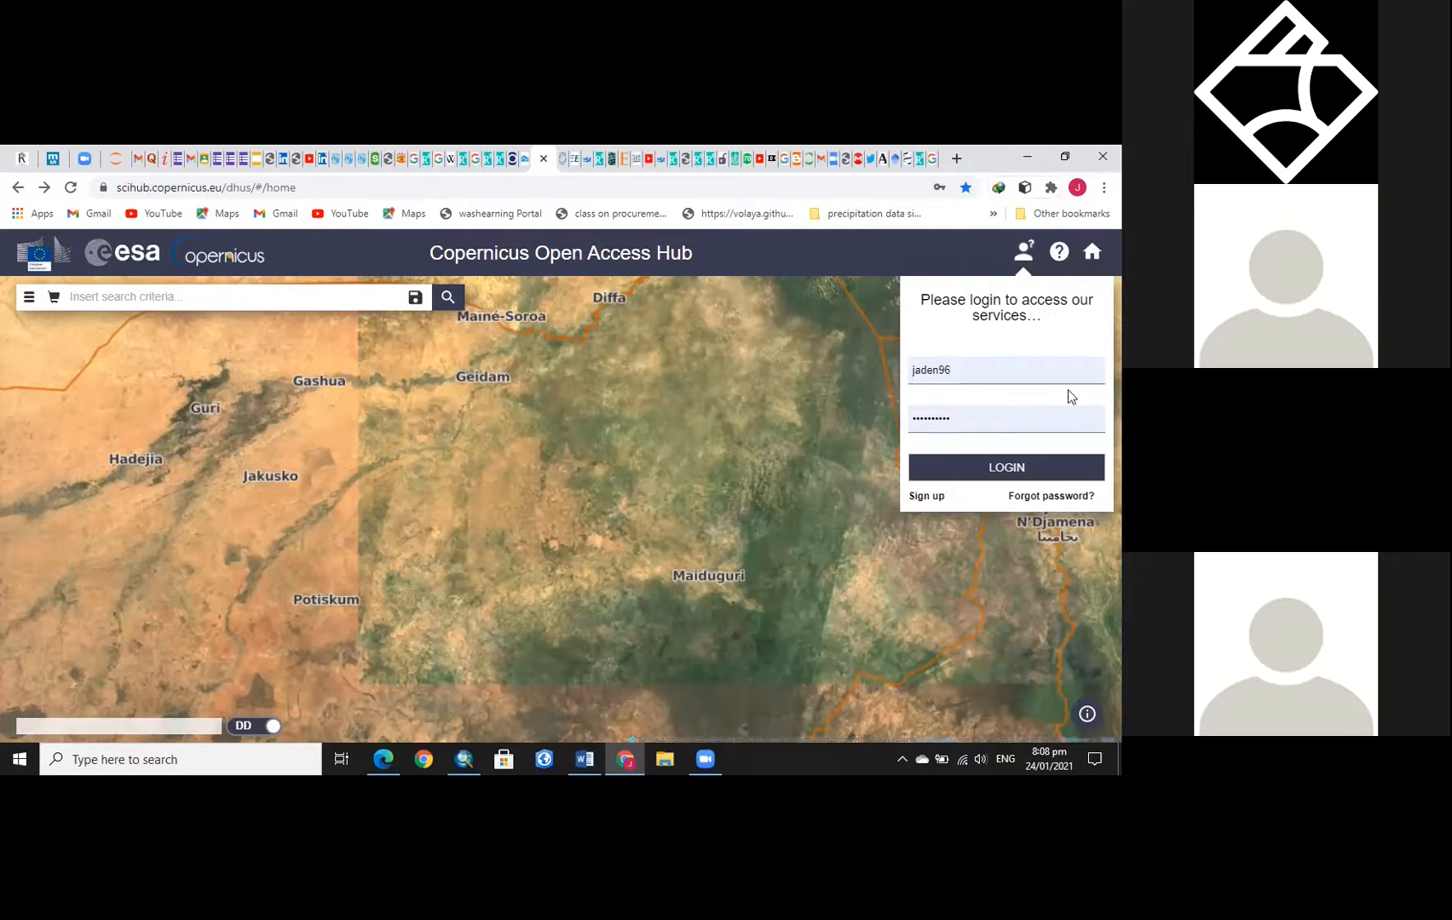
left_click(1015, 480)
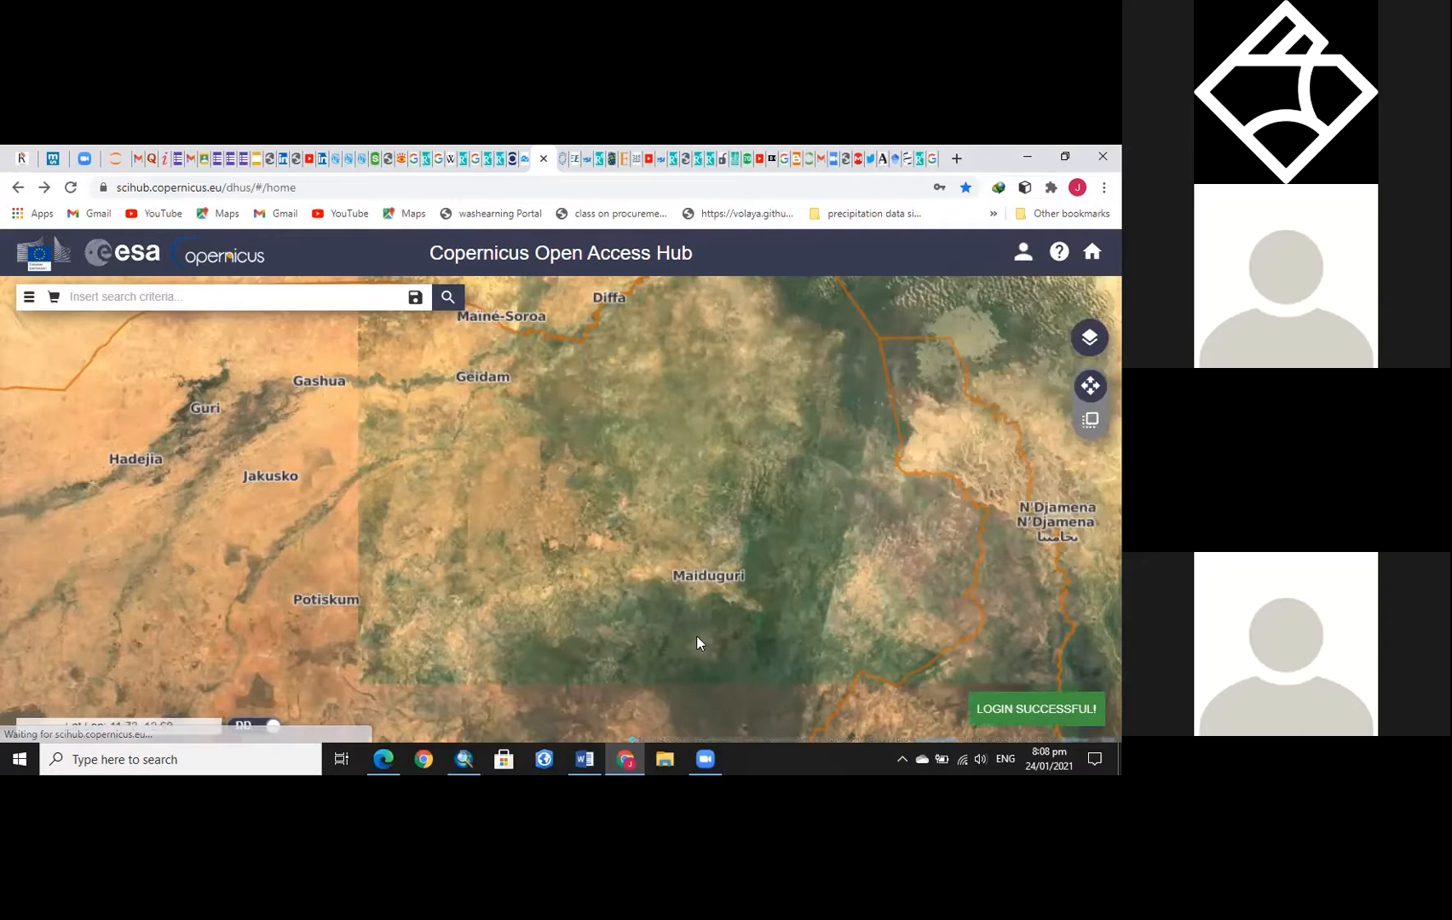
Look over the satellite map from Maiduguri to southwestern Nigeria, around Ibadan, Oyo and Ilorin
scroll(697, 636, "down", 1)
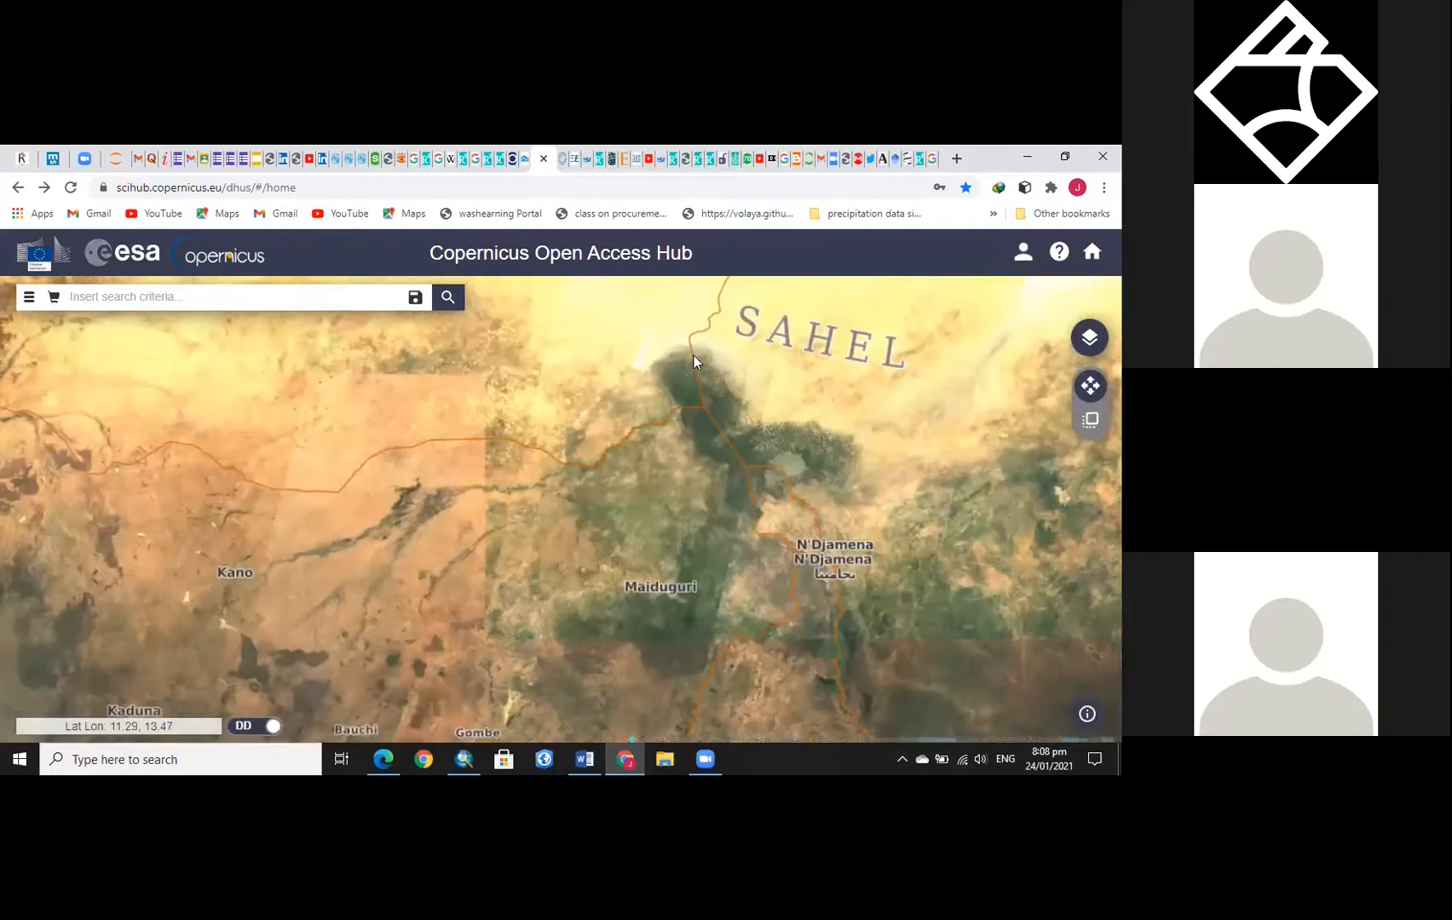
left_click_drag(689, 634, 723, 537)
scroll(662, 588, "down", 1)
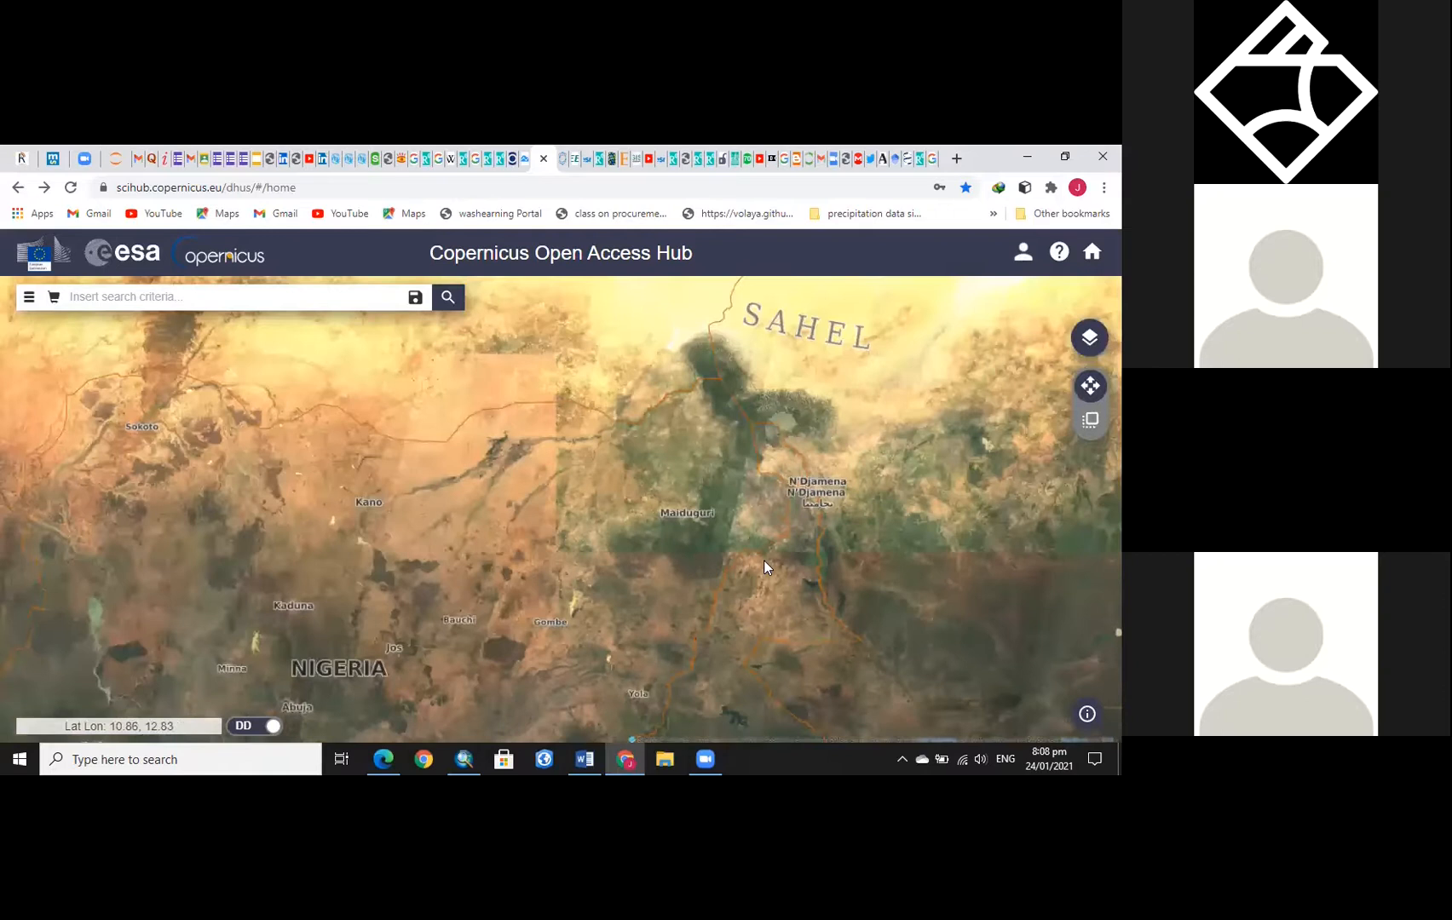
scroll(702, 622, "down", 2)
scroll(660, 616, "up", 3)
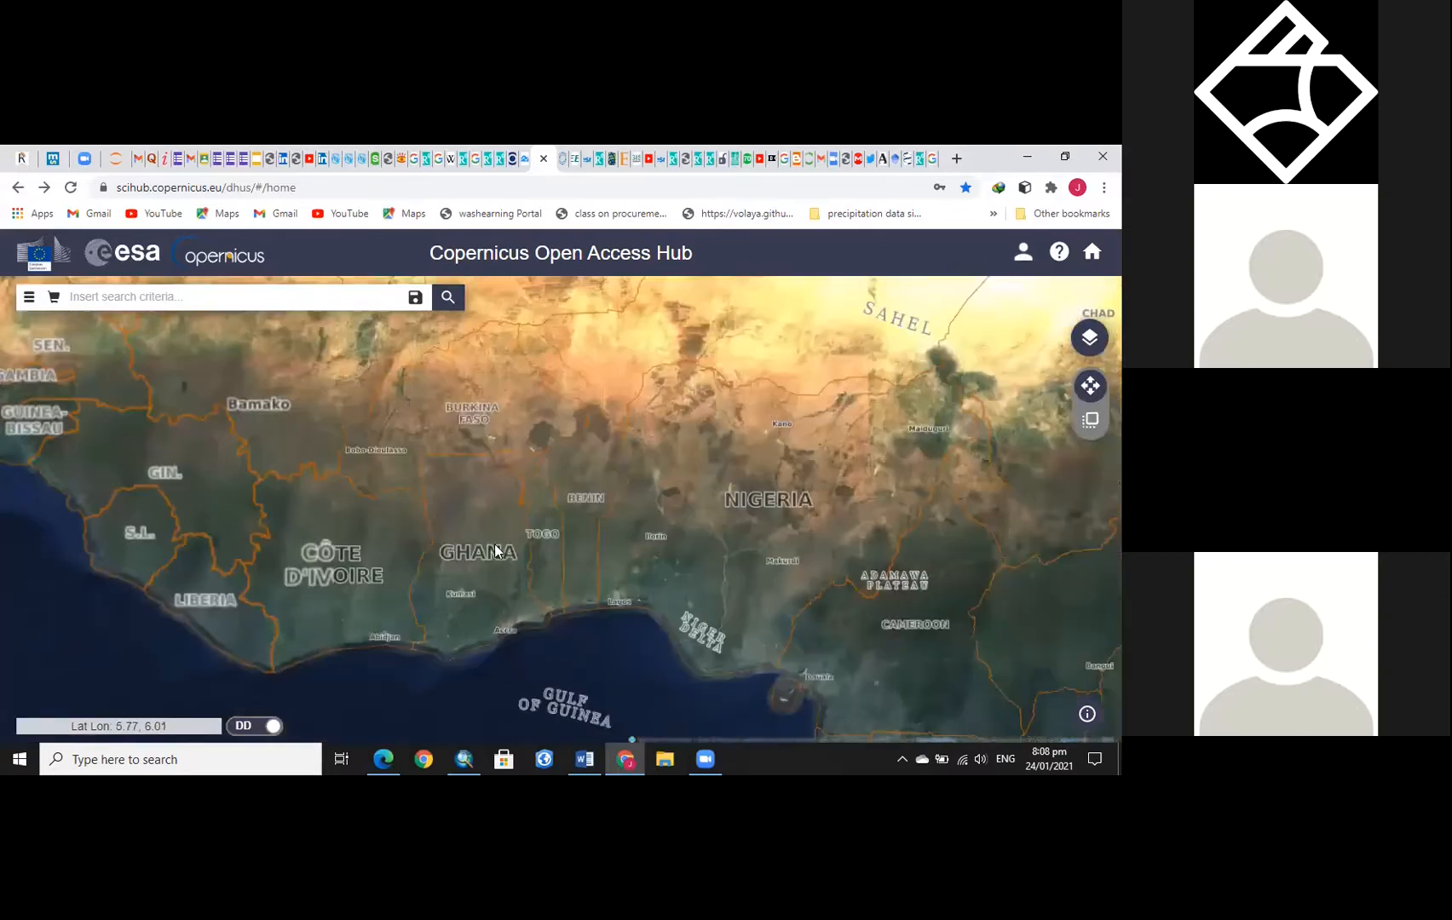
scroll(572, 409, "up", 2)
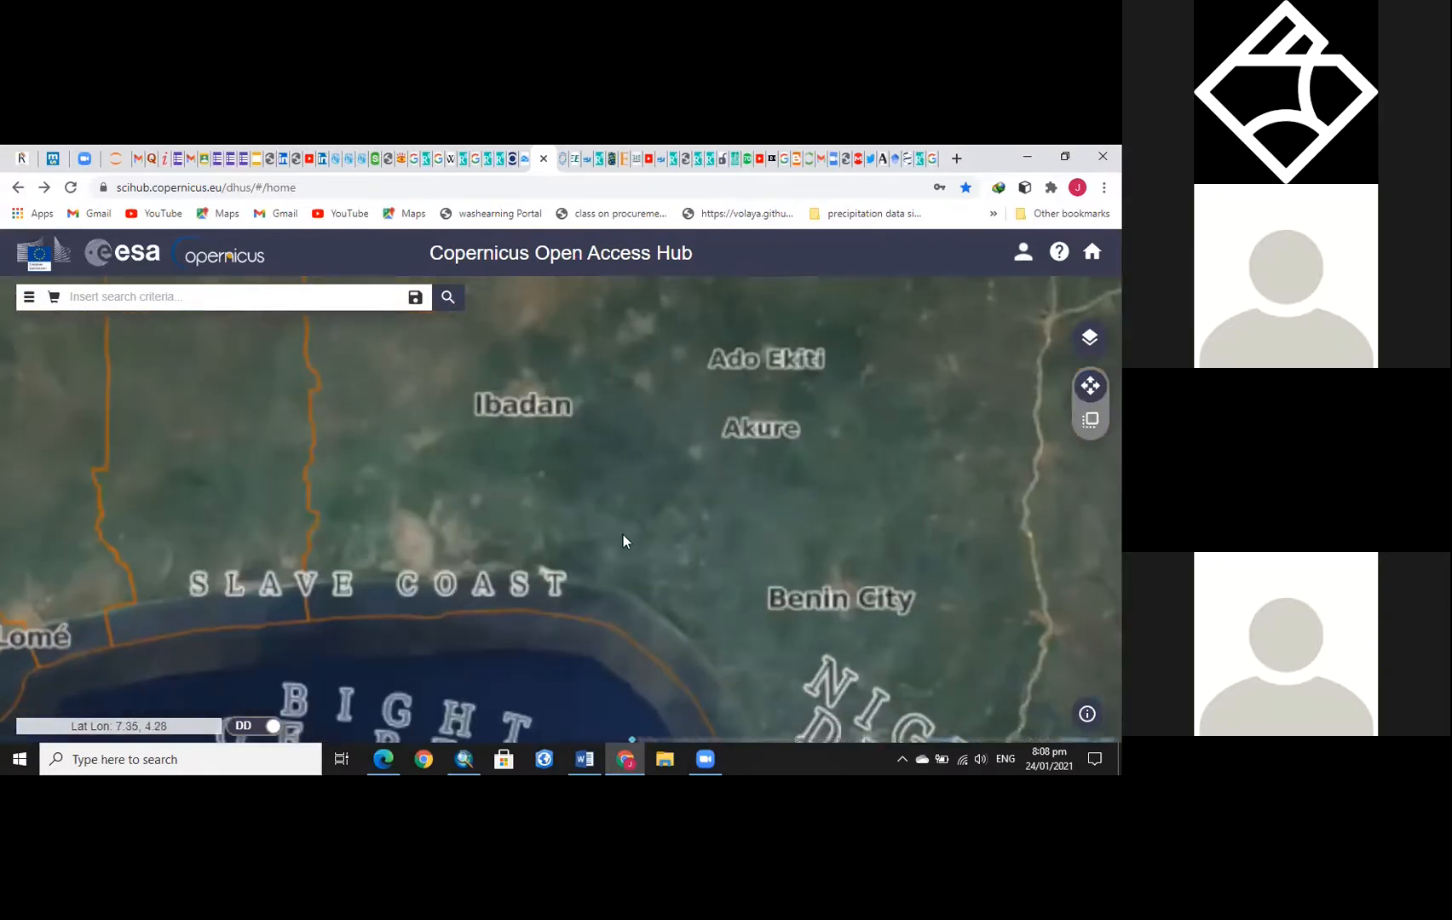
left_click_drag(610, 563, 600, 597)
left_click_drag(629, 482, 648, 615)
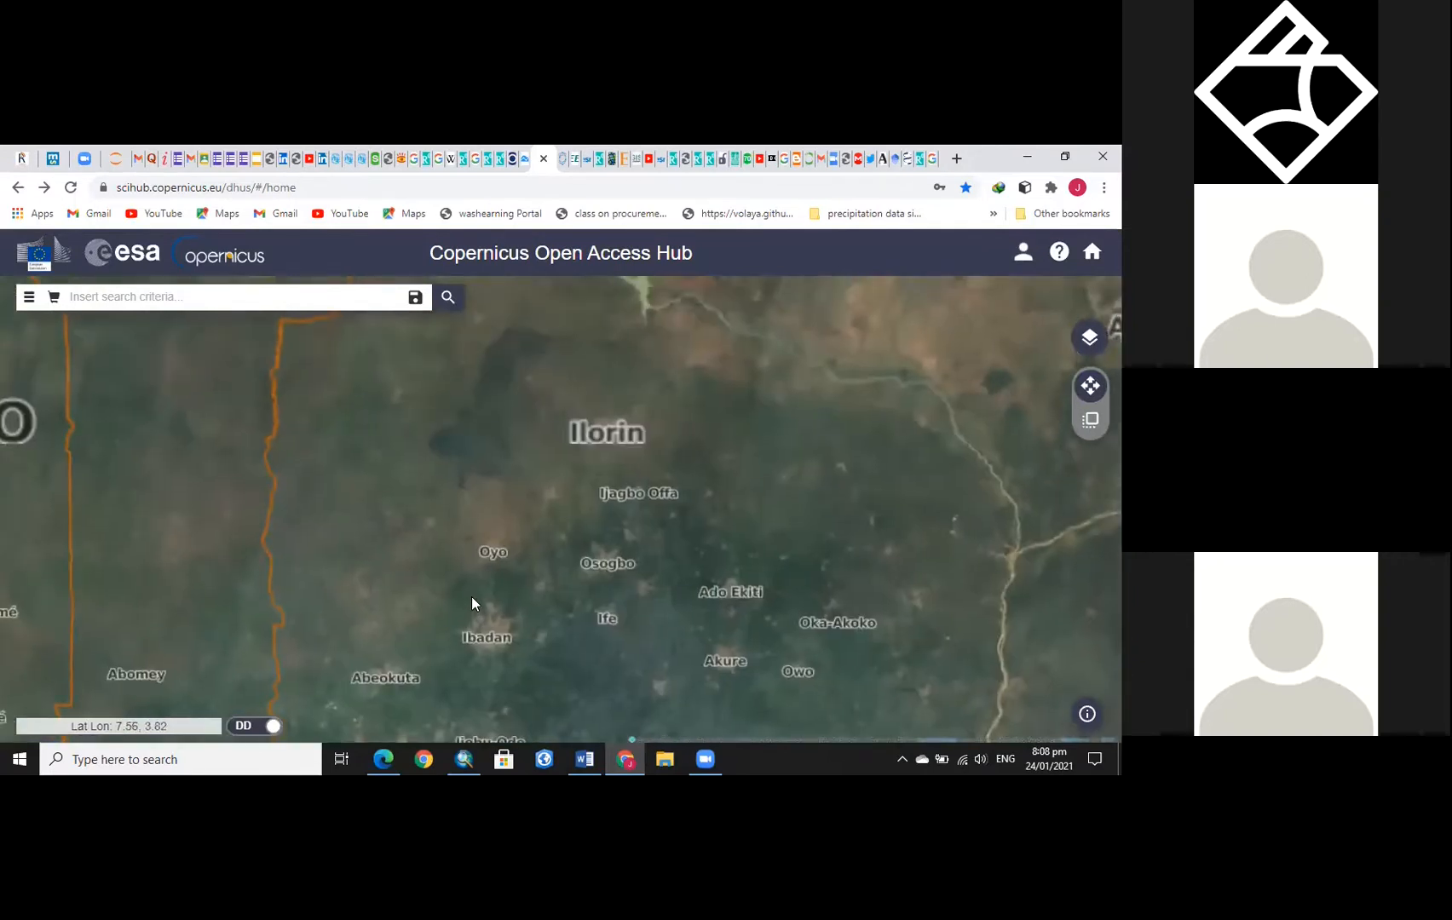
scroll(470, 596, "up", 4)
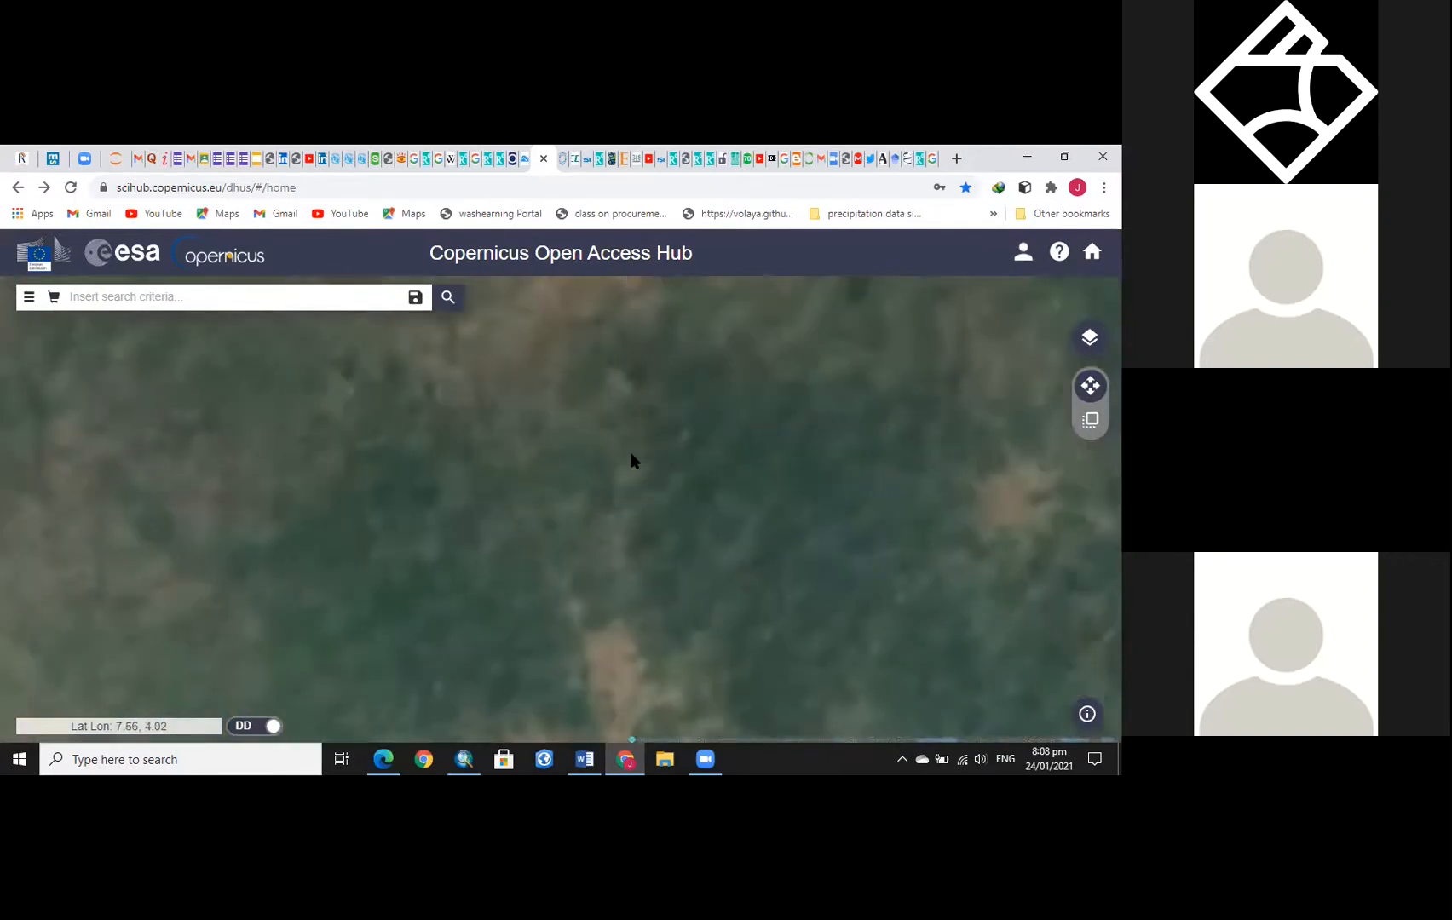
scroll(631, 461, "down", 3)
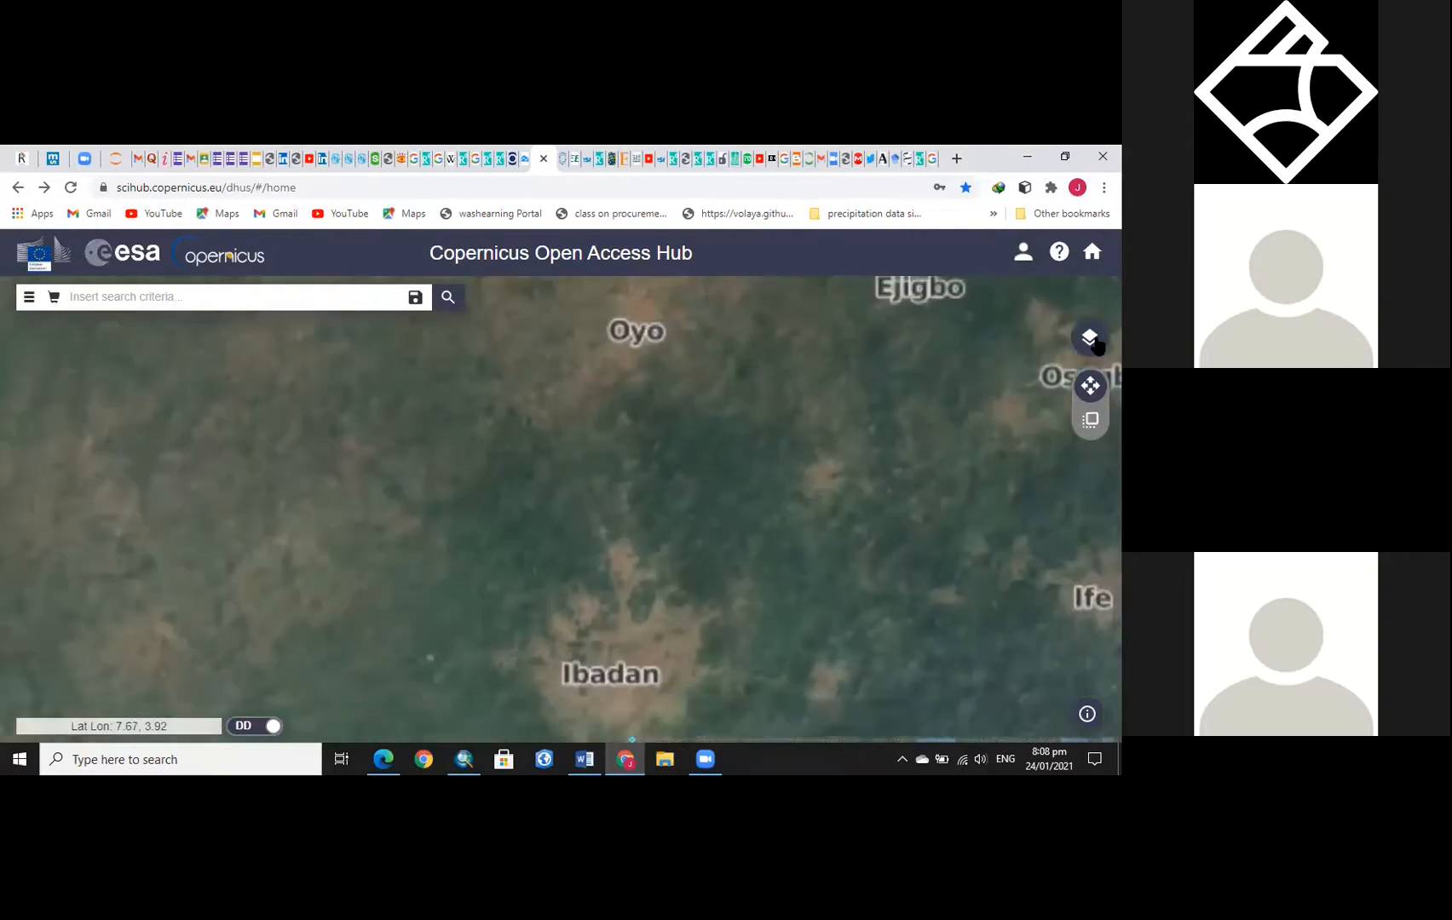
Switch the basemap to Open Street and examine the towns and roads of southwestern Nigeria, from Ibadan to Akure and Oka-Akoko
left_click(1095, 341)
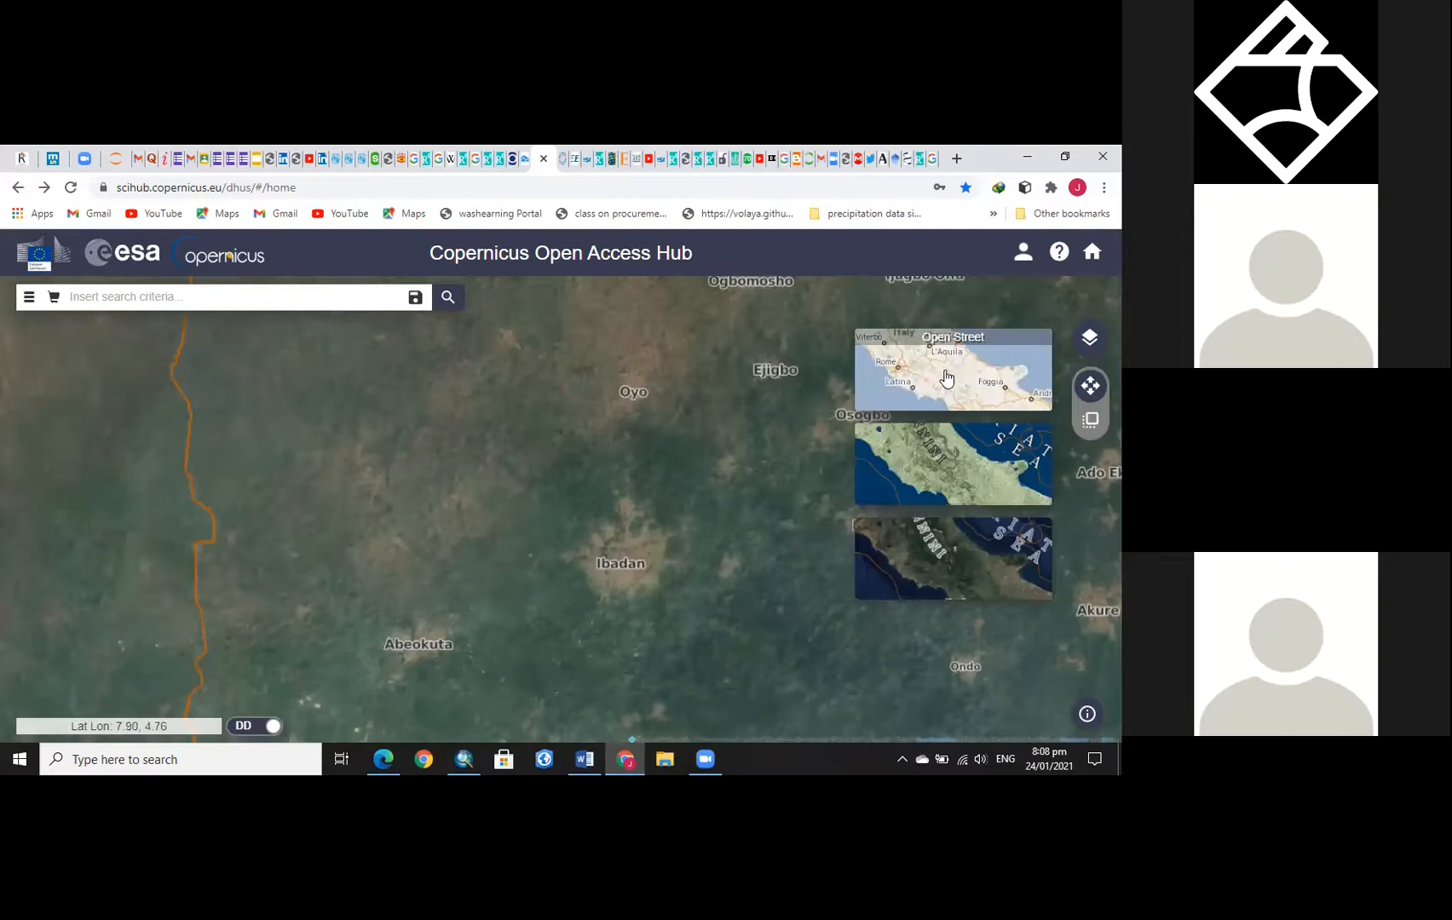
left_click(943, 397)
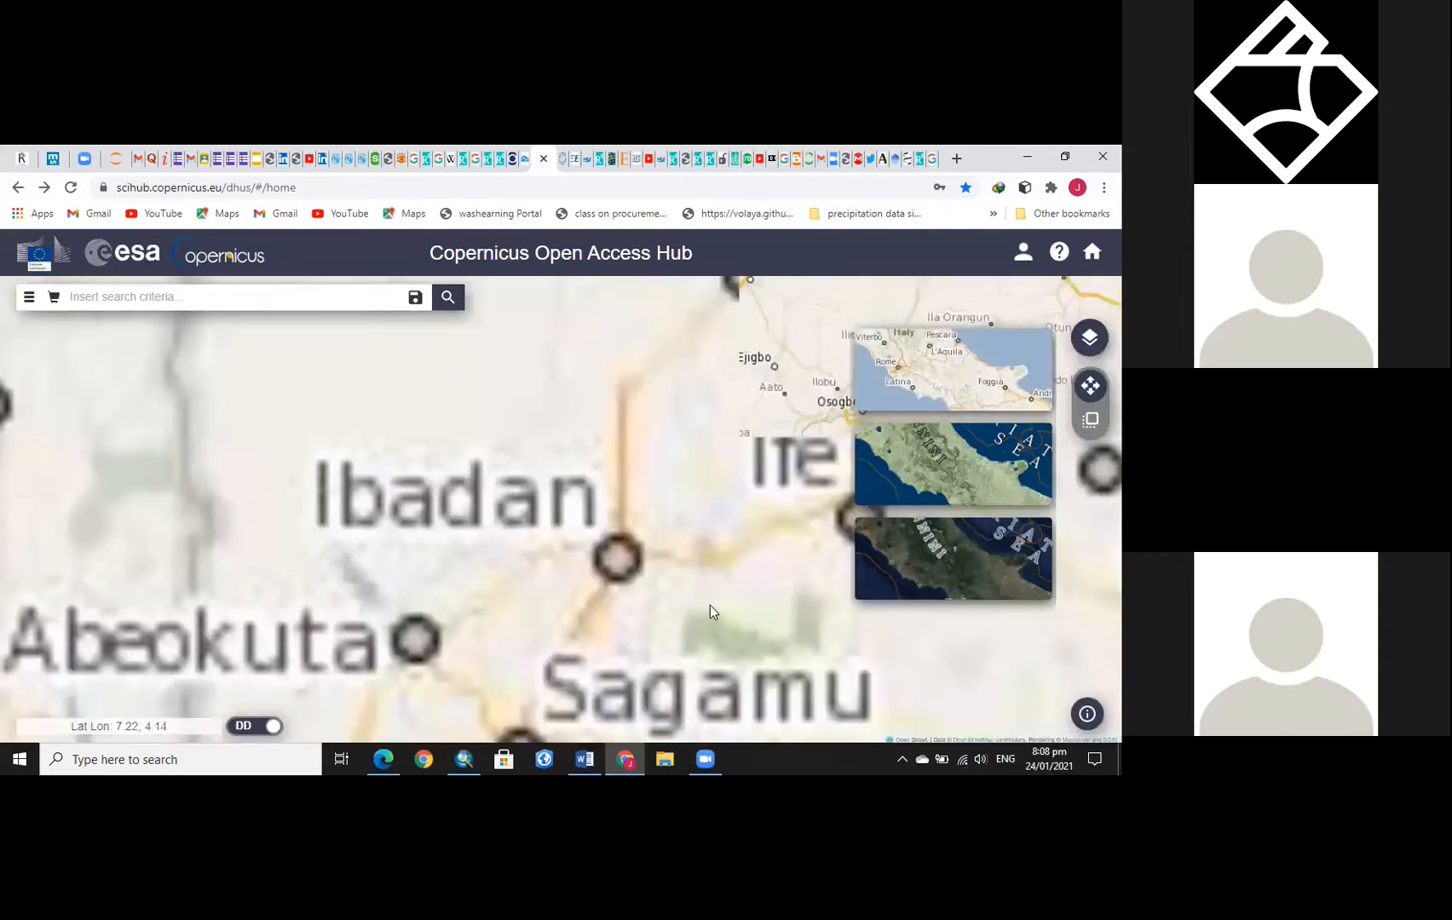
scroll(480, 586, "down", 5)
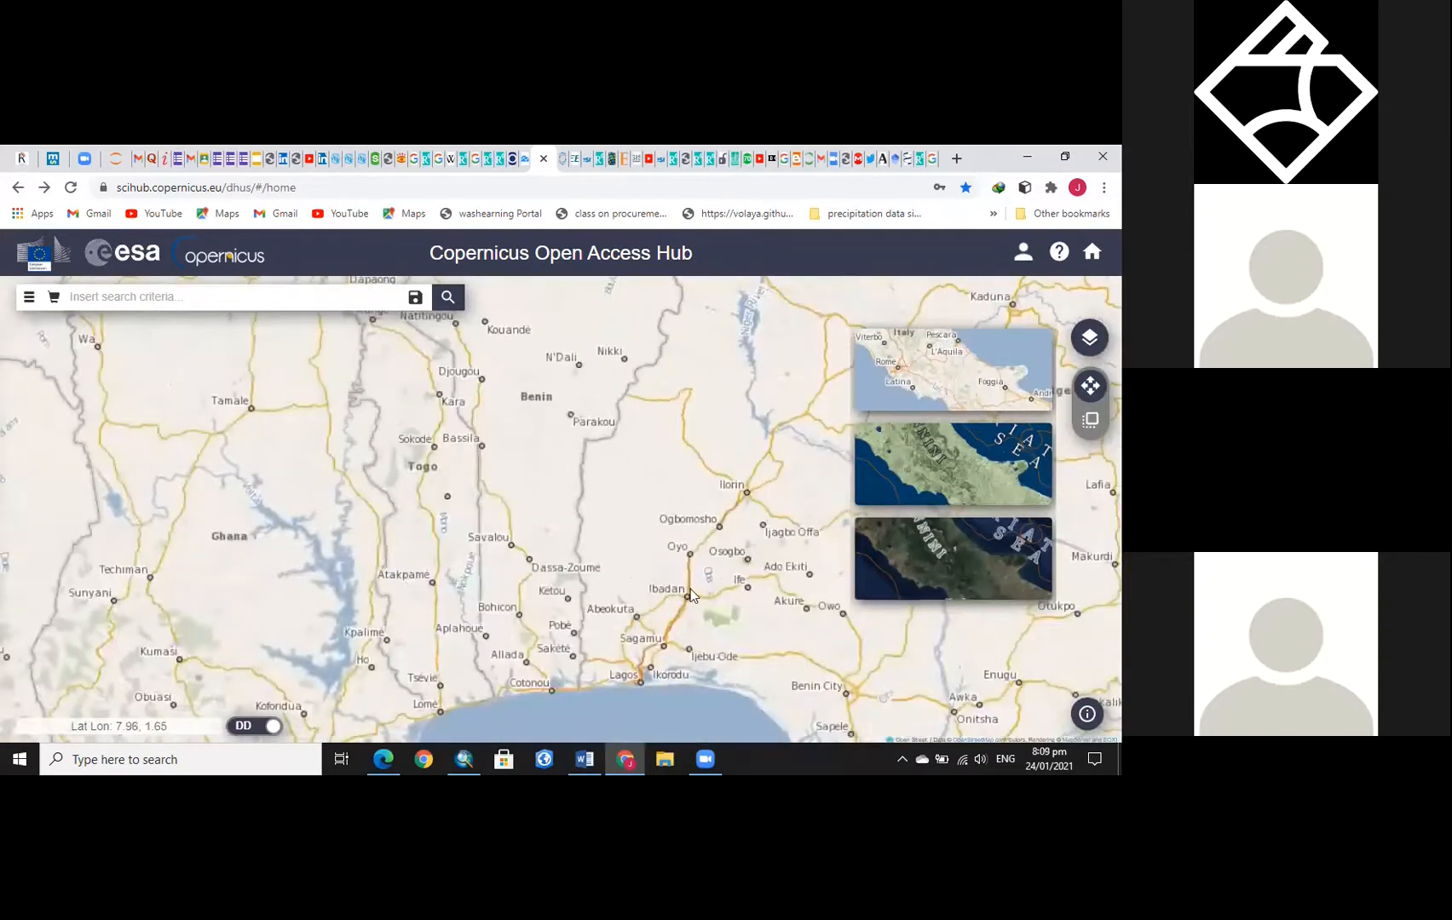
left_click_drag(679, 594, 535, 550)
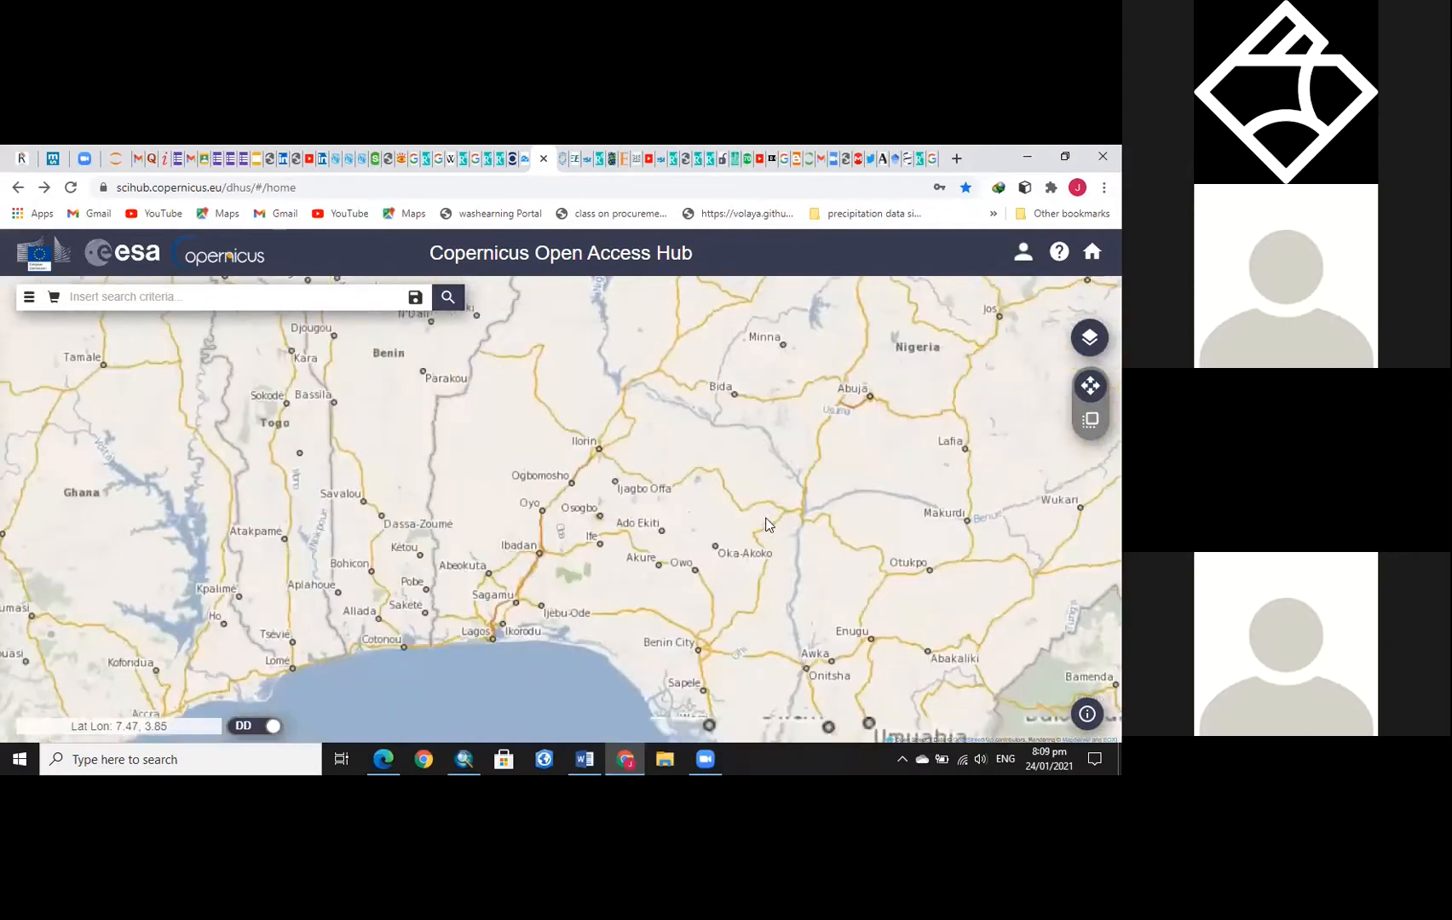
left_click_drag(740, 721, 575, 505)
left_click_drag(742, 488, 939, 390)
scroll(773, 604, "up", 3)
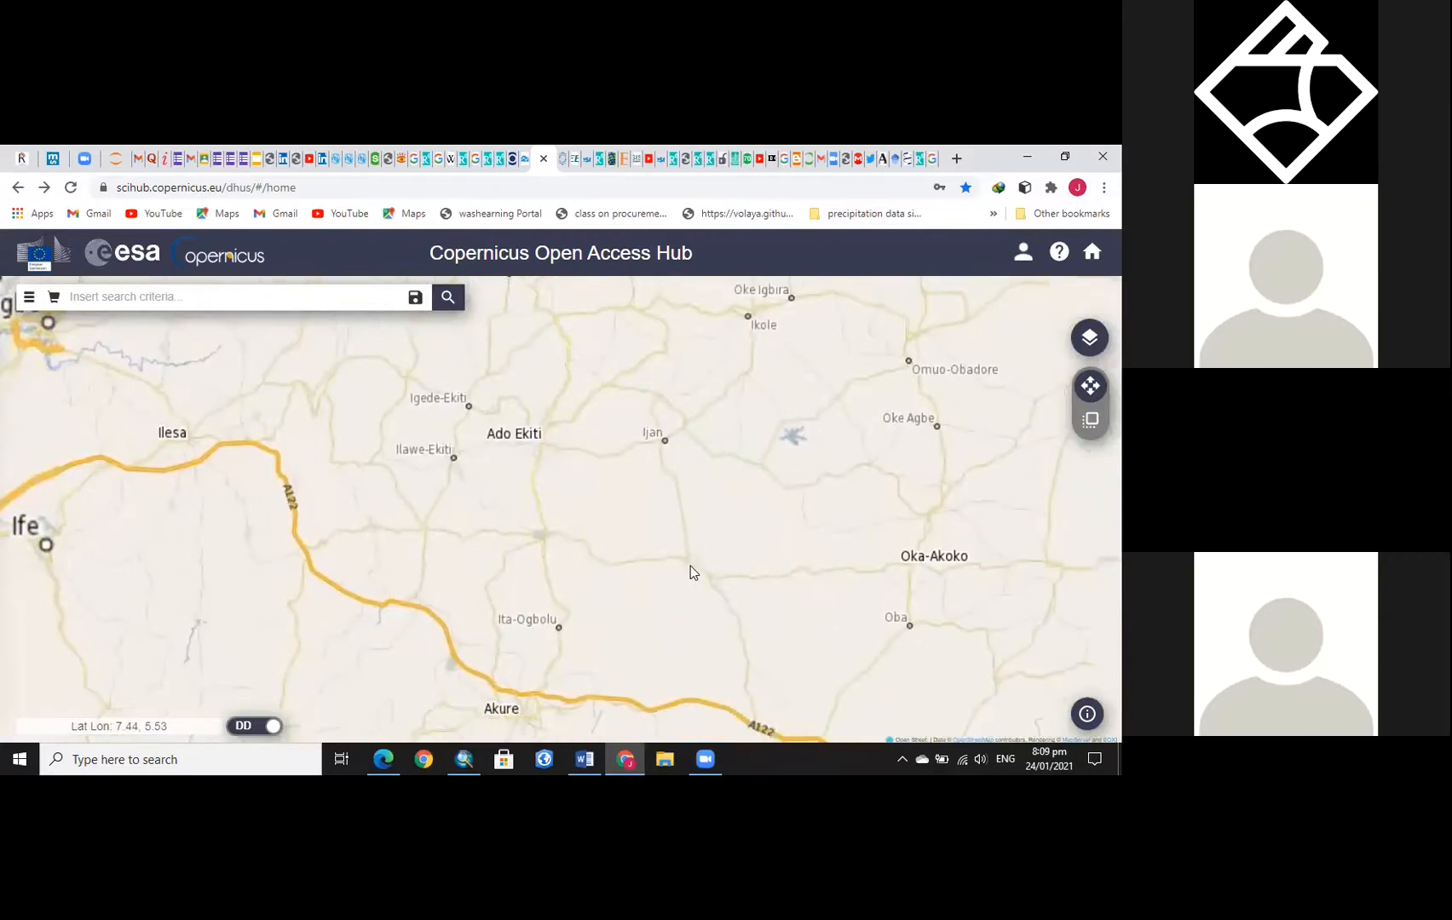
scroll(688, 622, "down", 1)
scroll(622, 595, "down", 1)
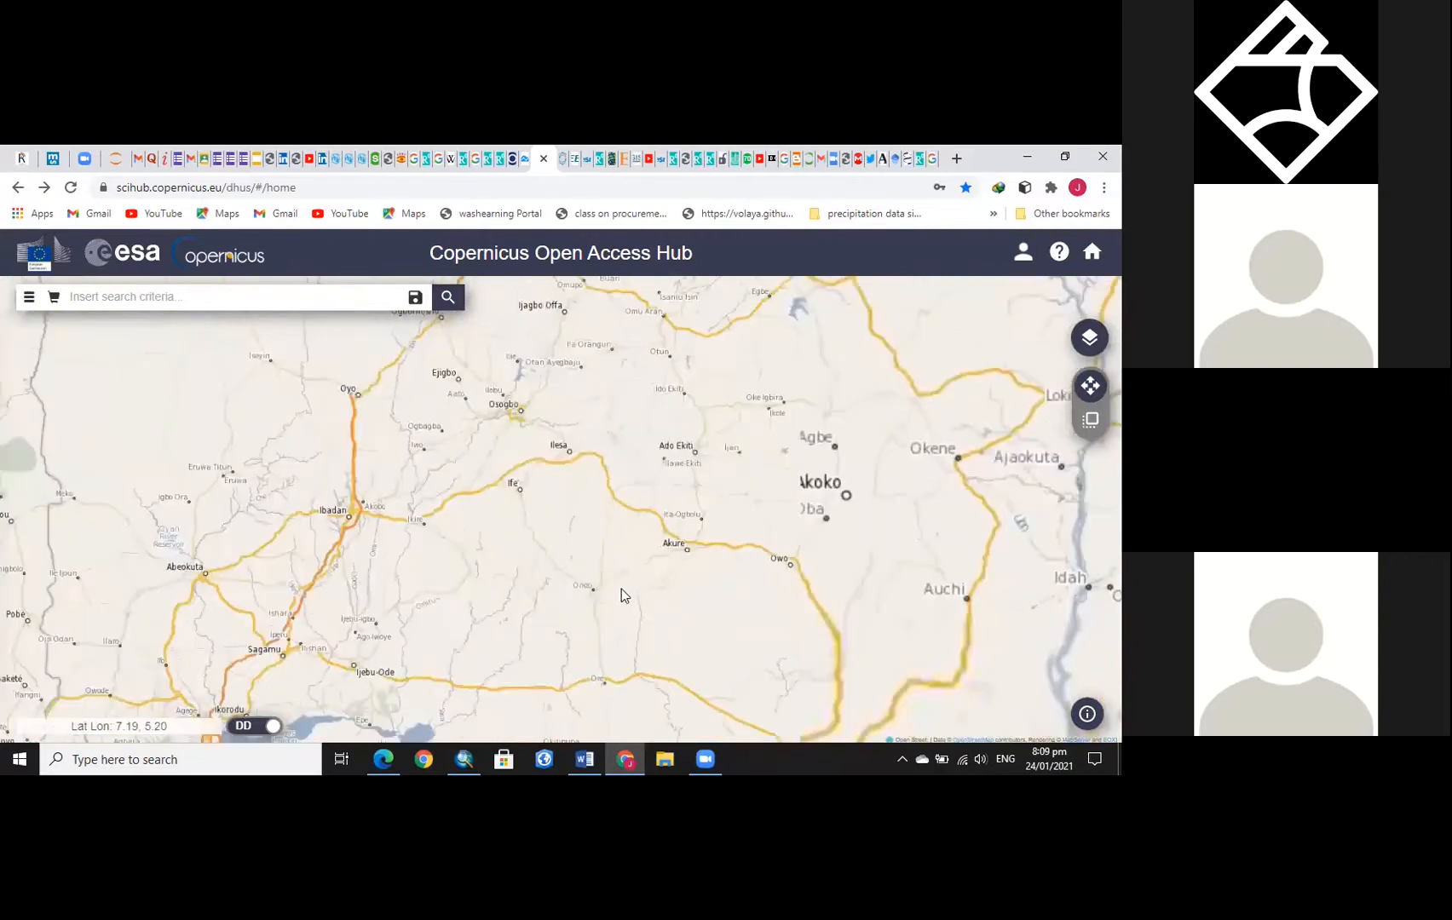
scroll(673, 574, "down", 1)
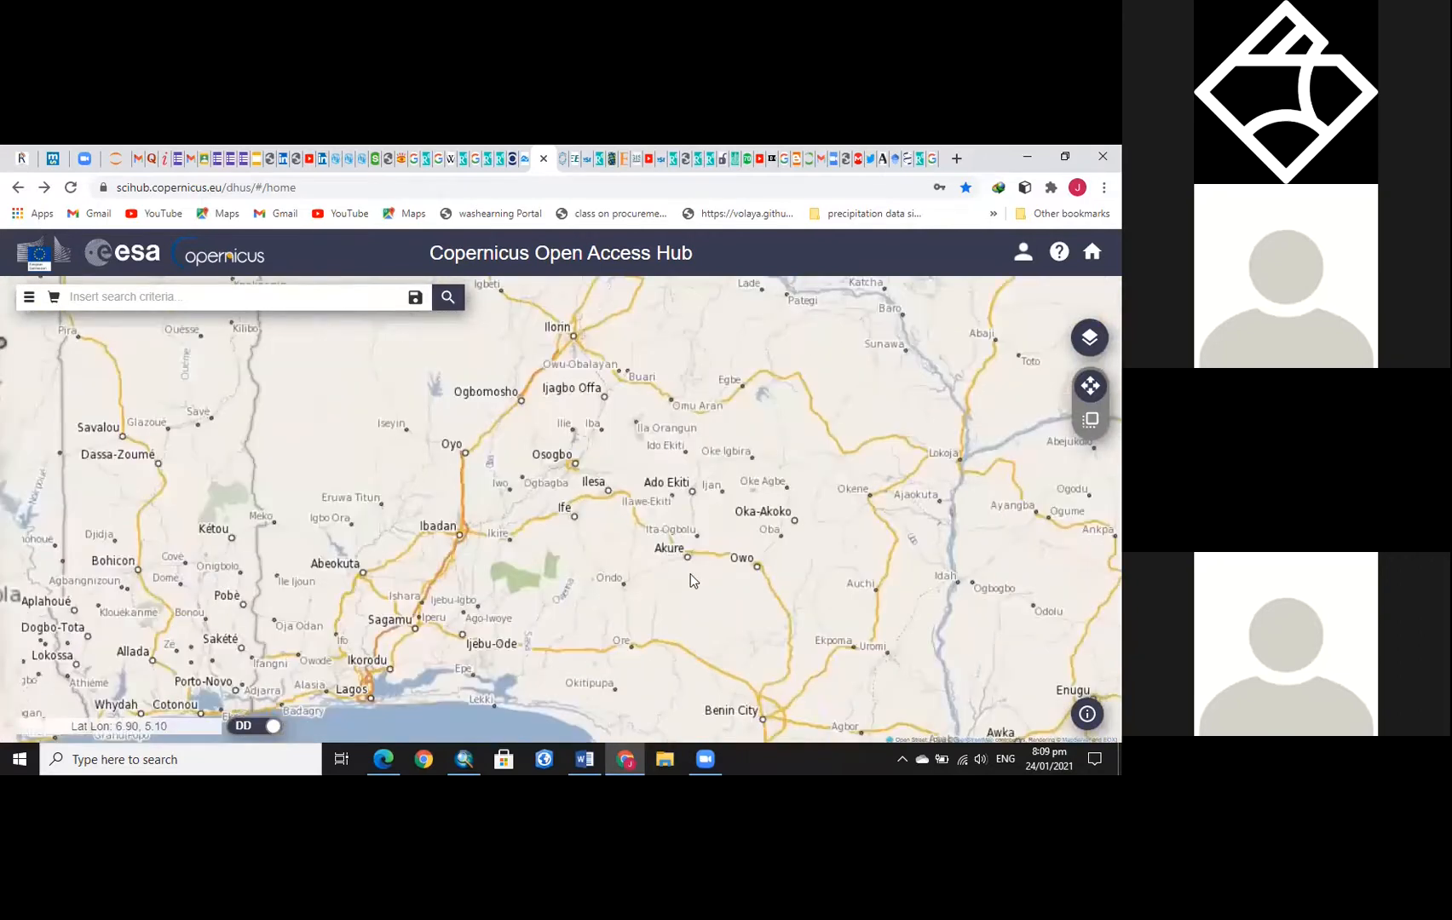
scroll(686, 574, "down", 1)
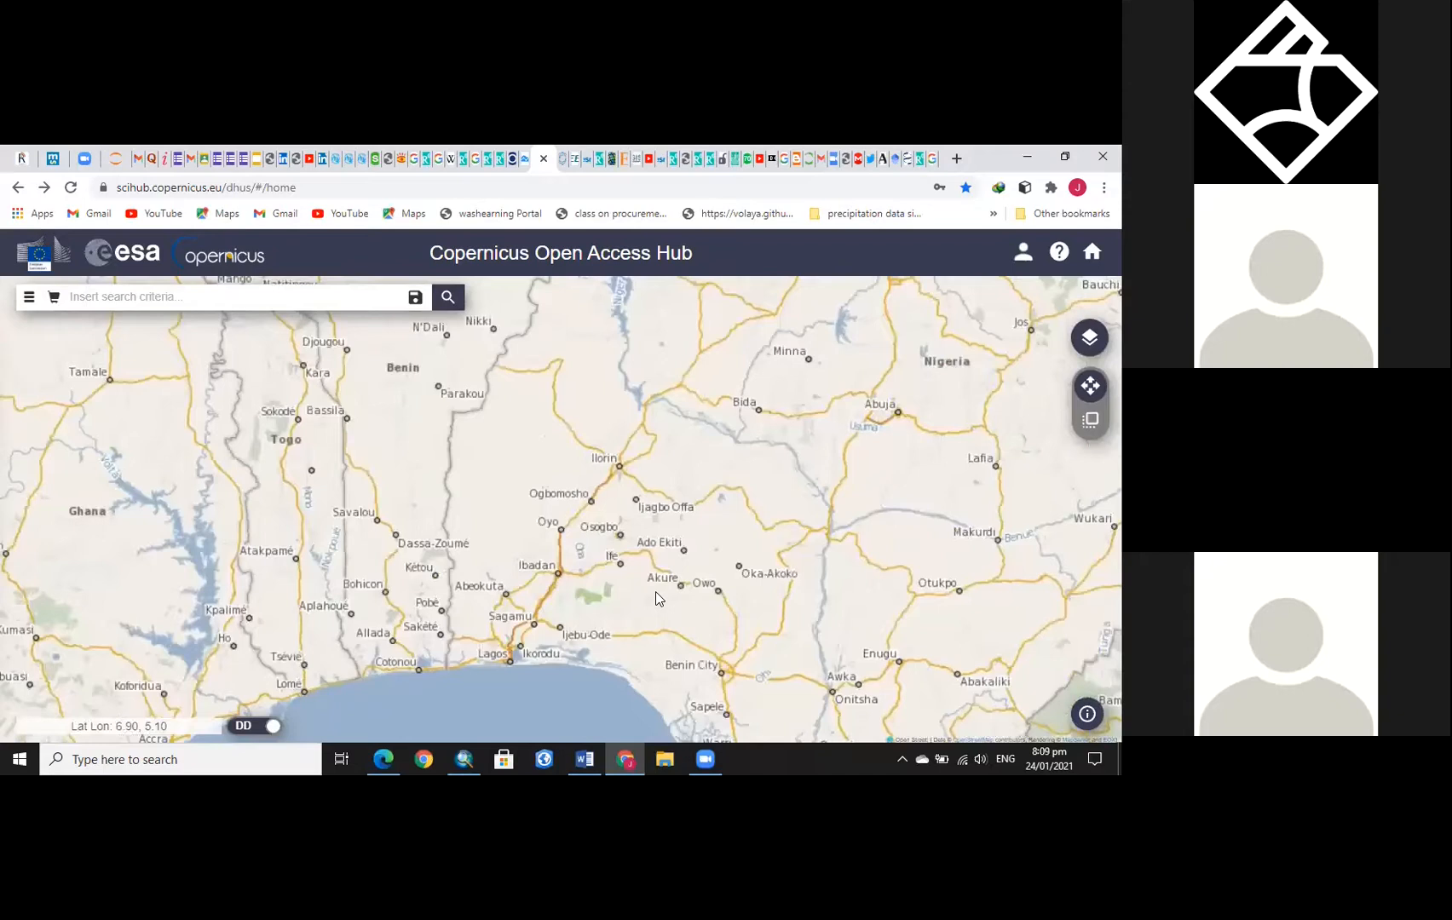
Locate Ondo southwest of Akure on the map, and switch the basemap to Sentinel-2 Cloudless + Overlay
scroll(686, 564, "up", 3)
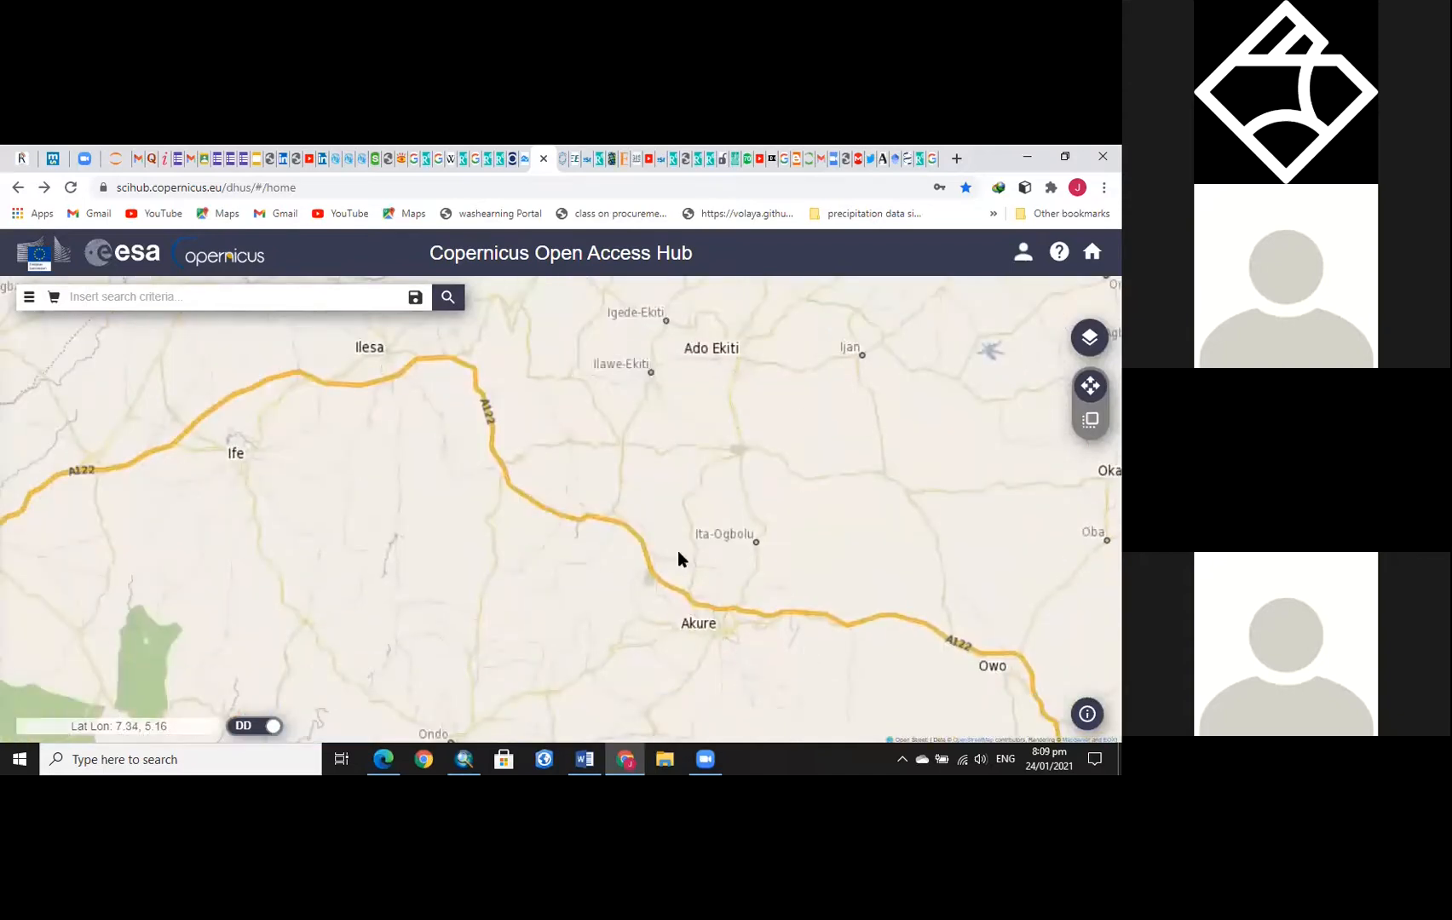
left_click_drag(376, 726, 734, 358)
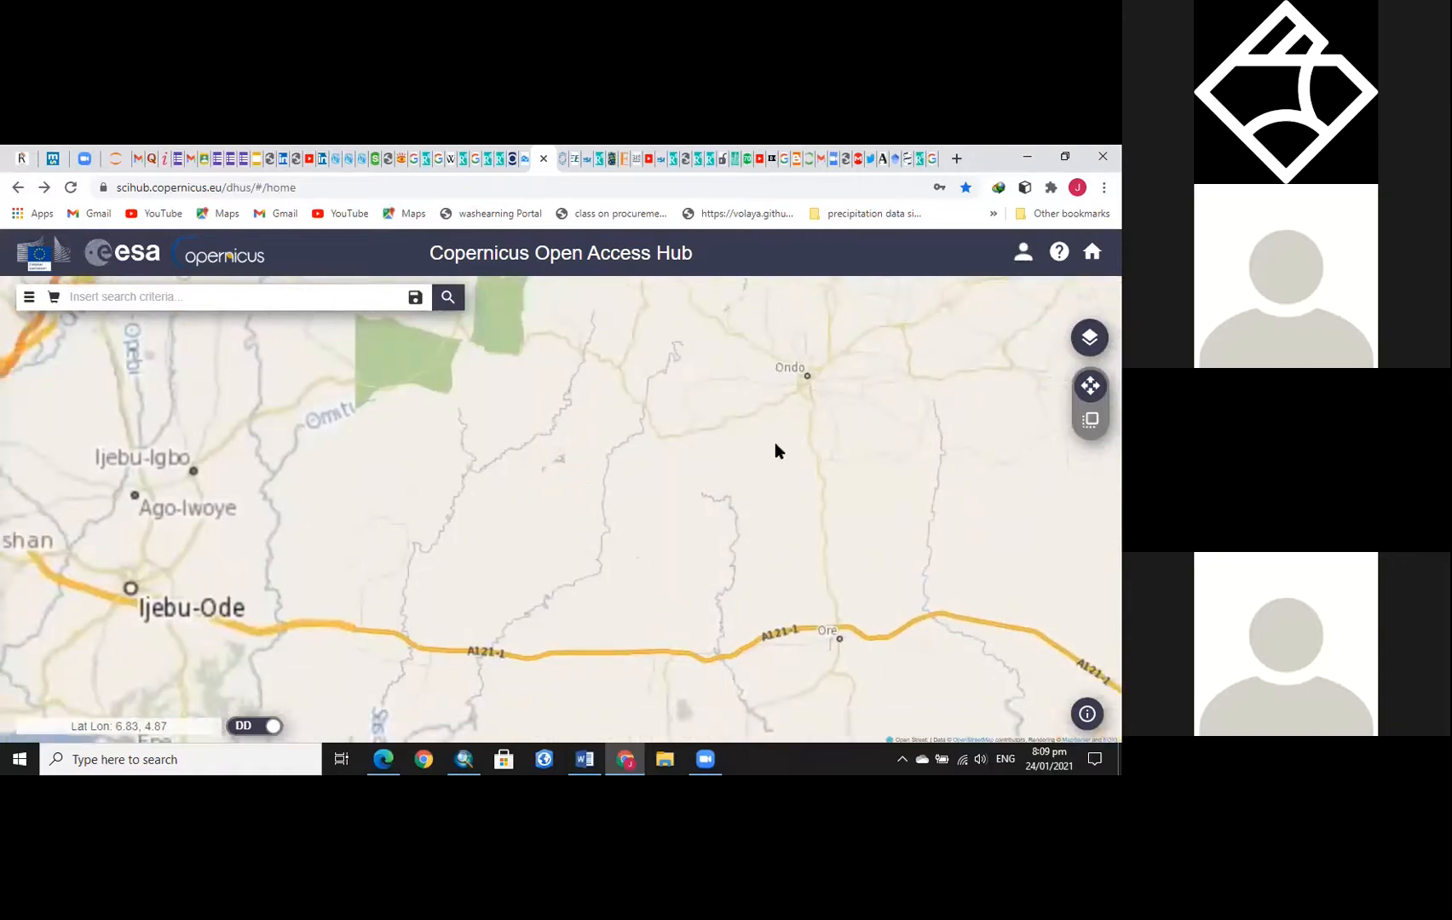
scroll(645, 449, "up", 2)
scroll(645, 449, "down", 1)
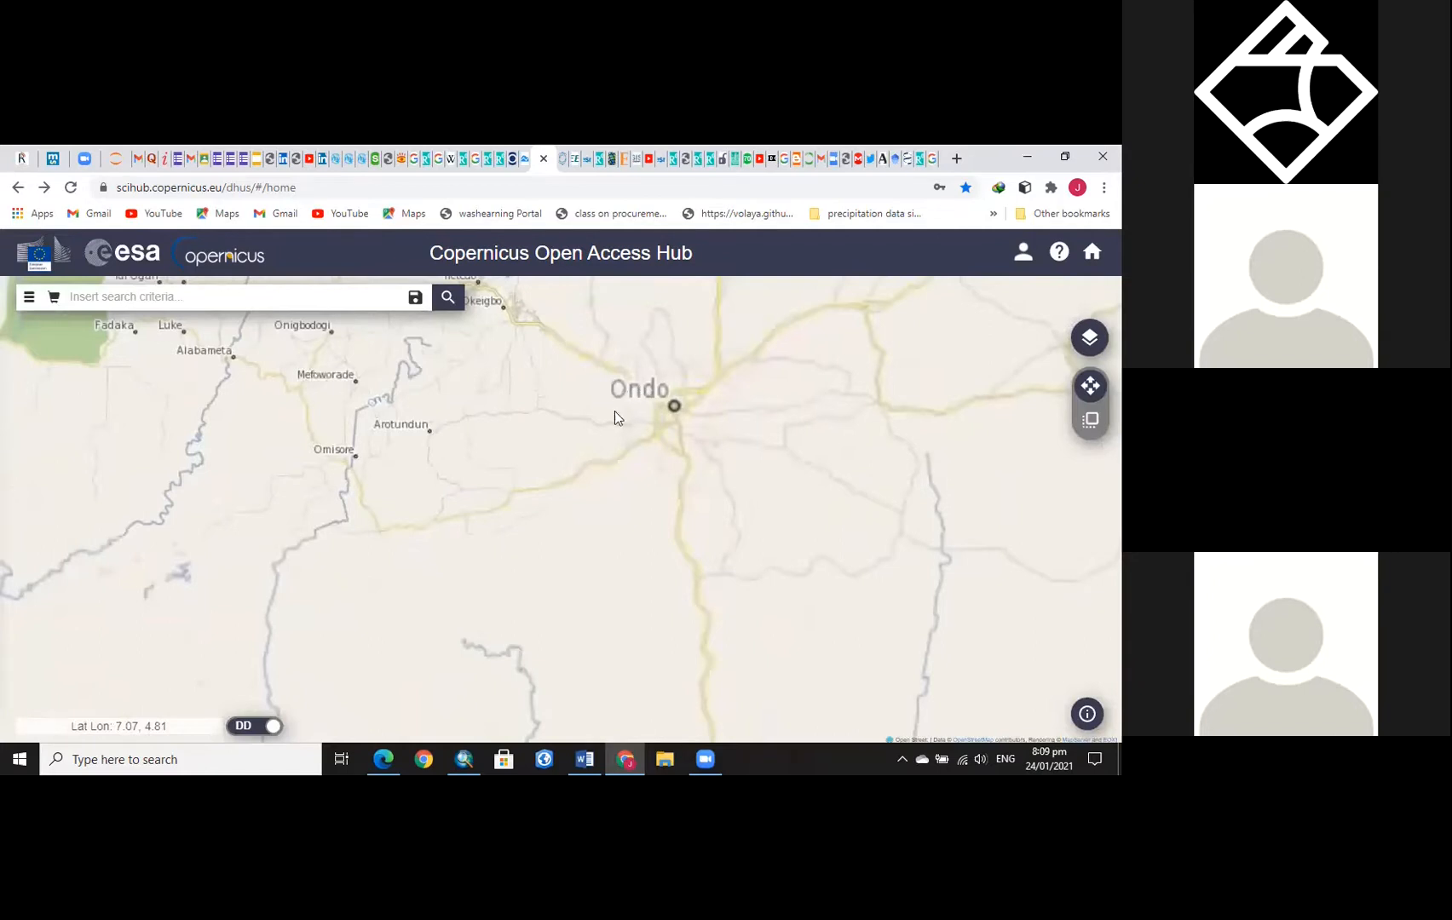
scroll(663, 430, "up", 1)
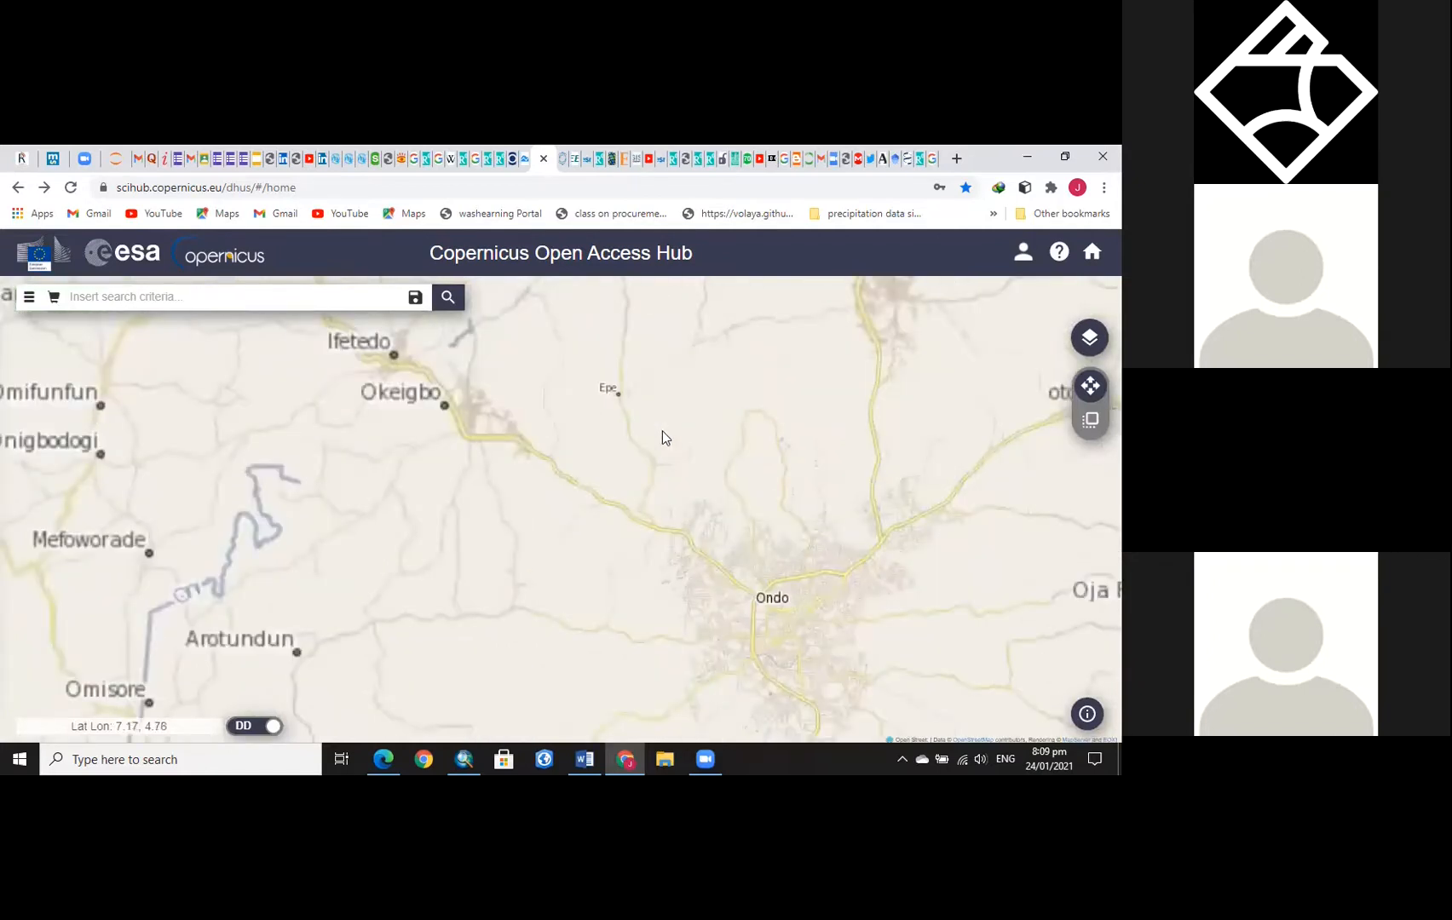
scroll(669, 426, "down", 2)
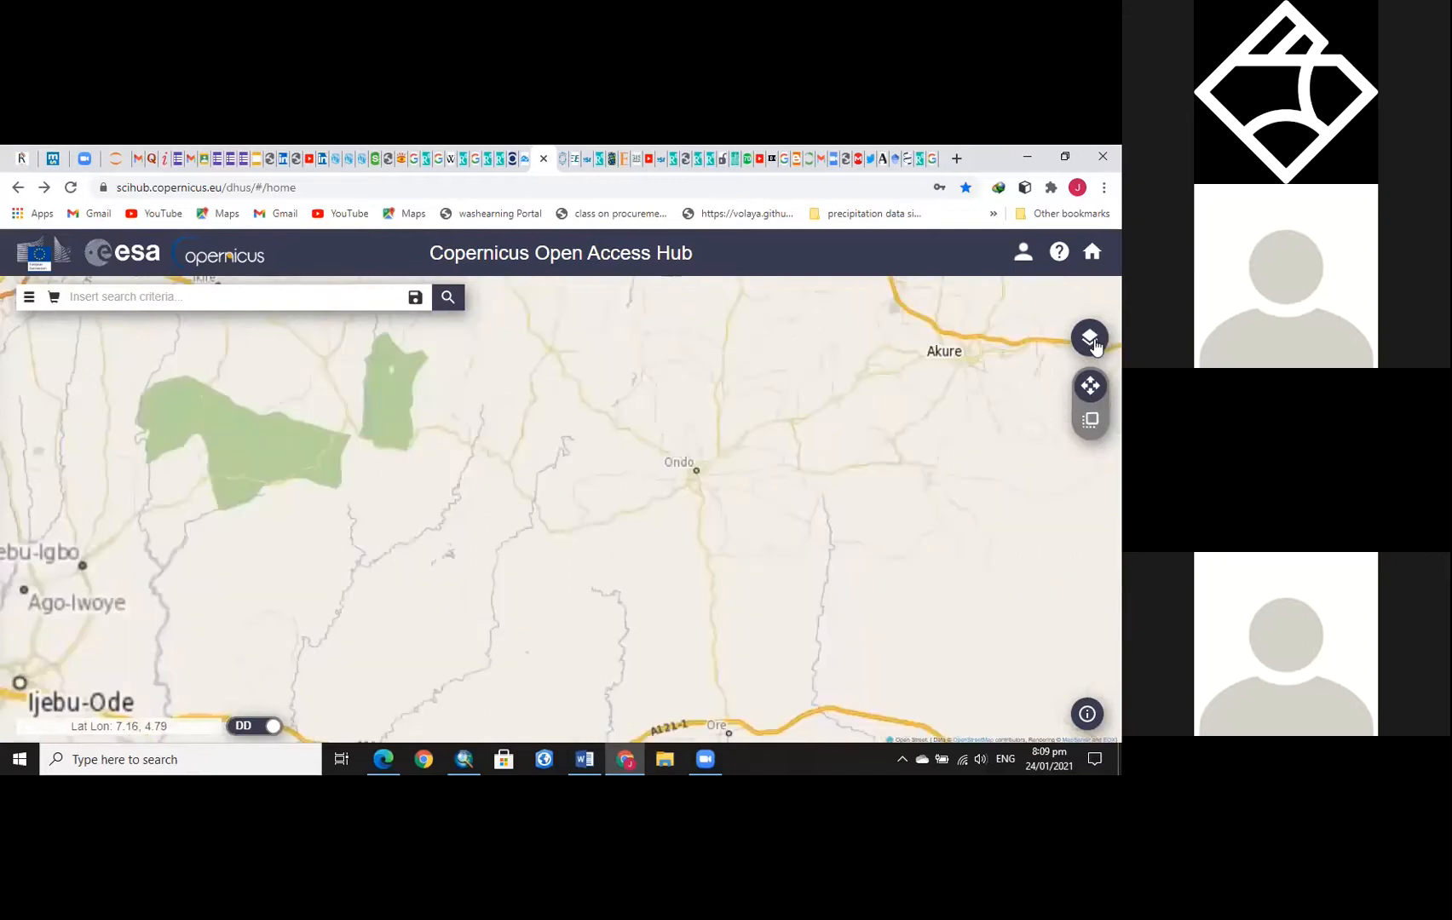
left_click(1092, 340)
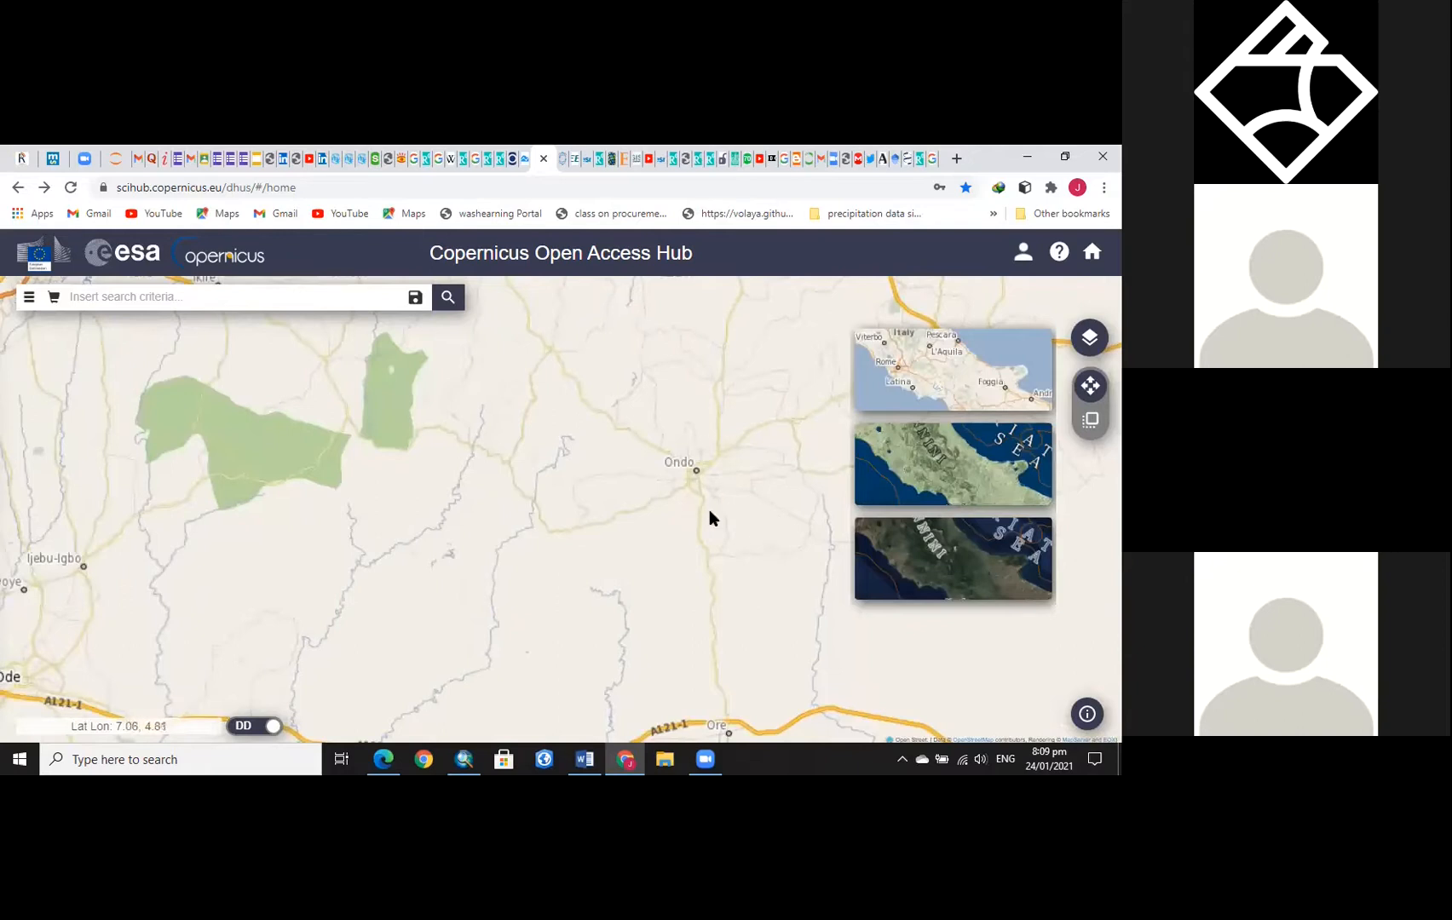
left_click(948, 576)
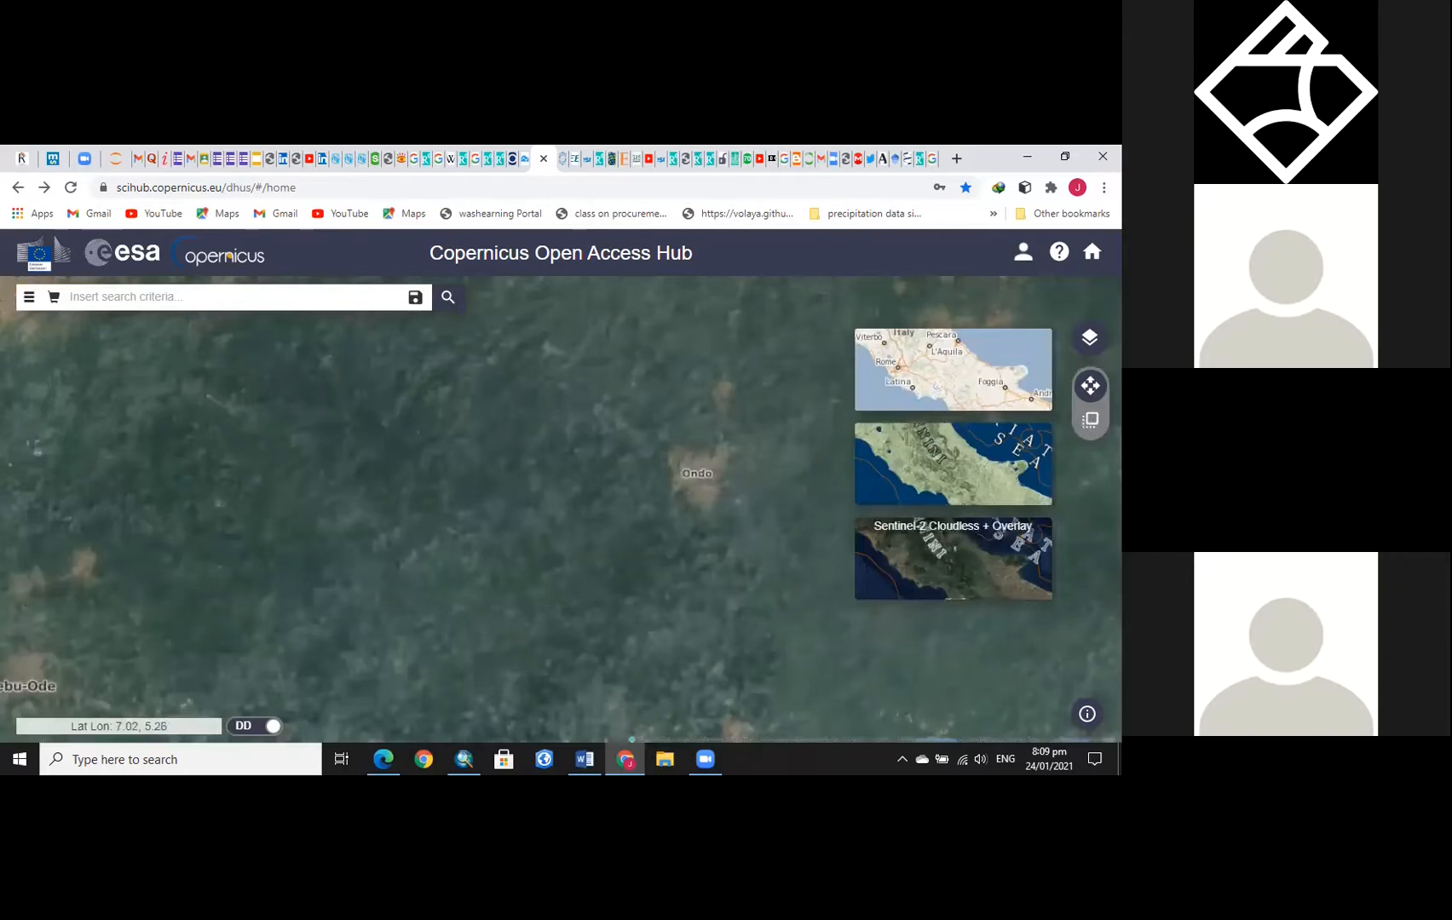
Draw a four-cornered search area around Ondo, leaving Akure just outside its eastern side
left_click(1092, 424)
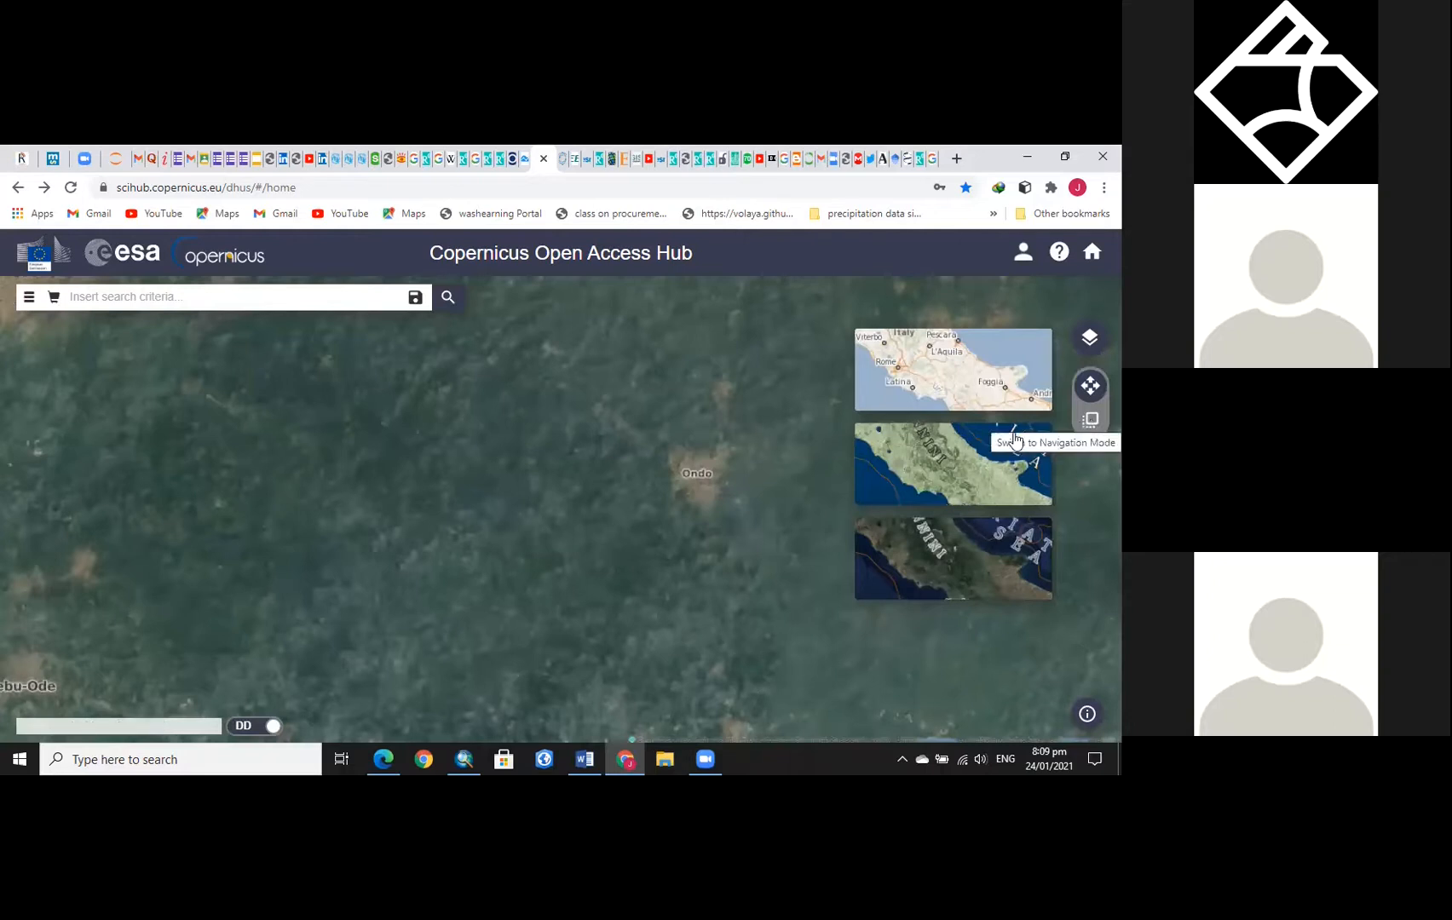
left_click(574, 349)
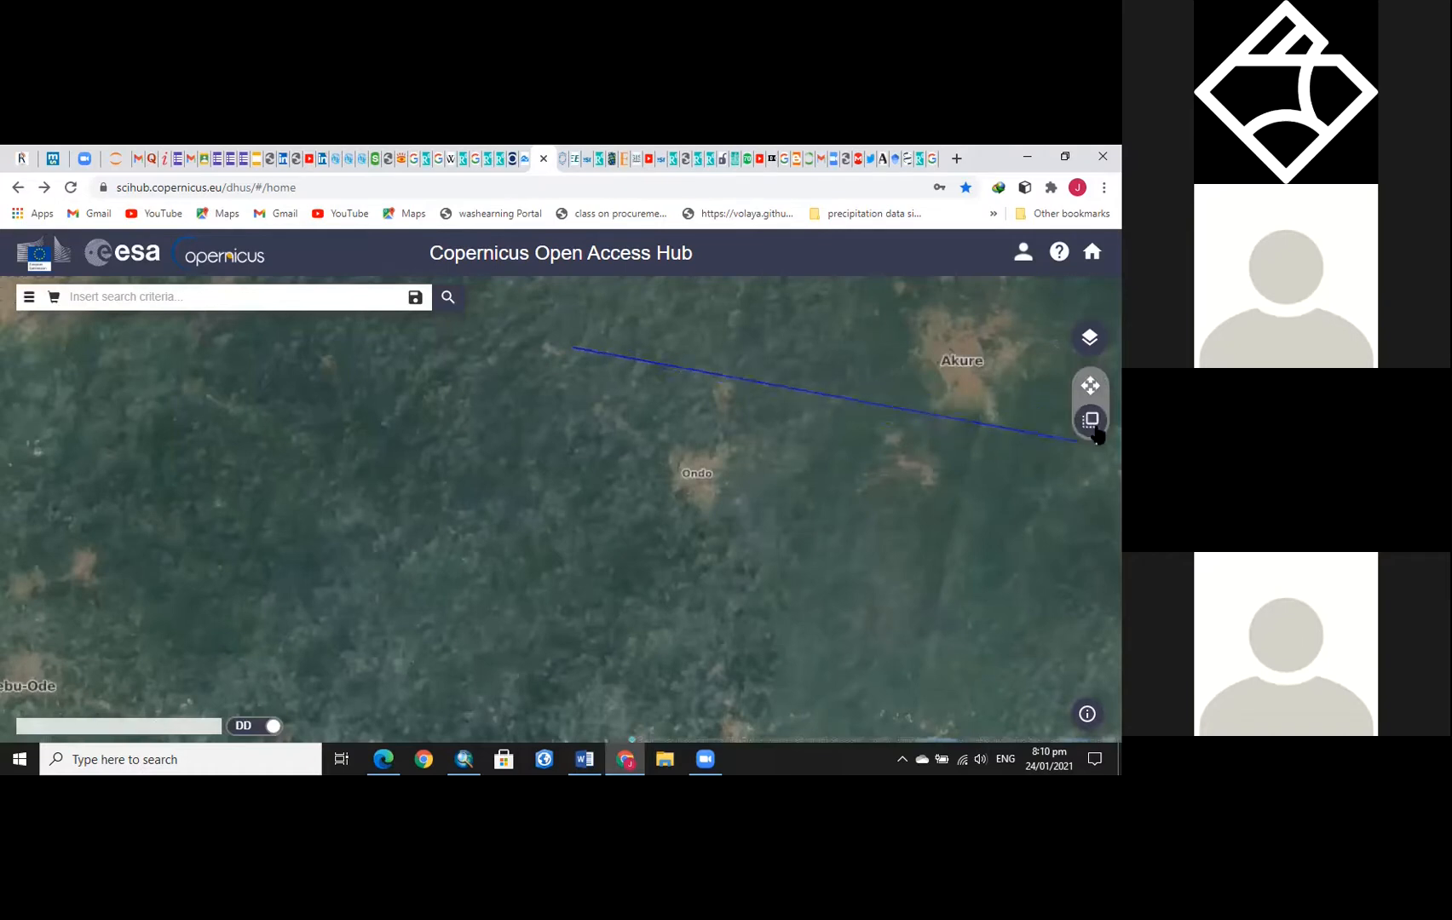
left_click(1065, 431)
left_click(887, 344)
left_click(873, 567)
left_click(572, 557)
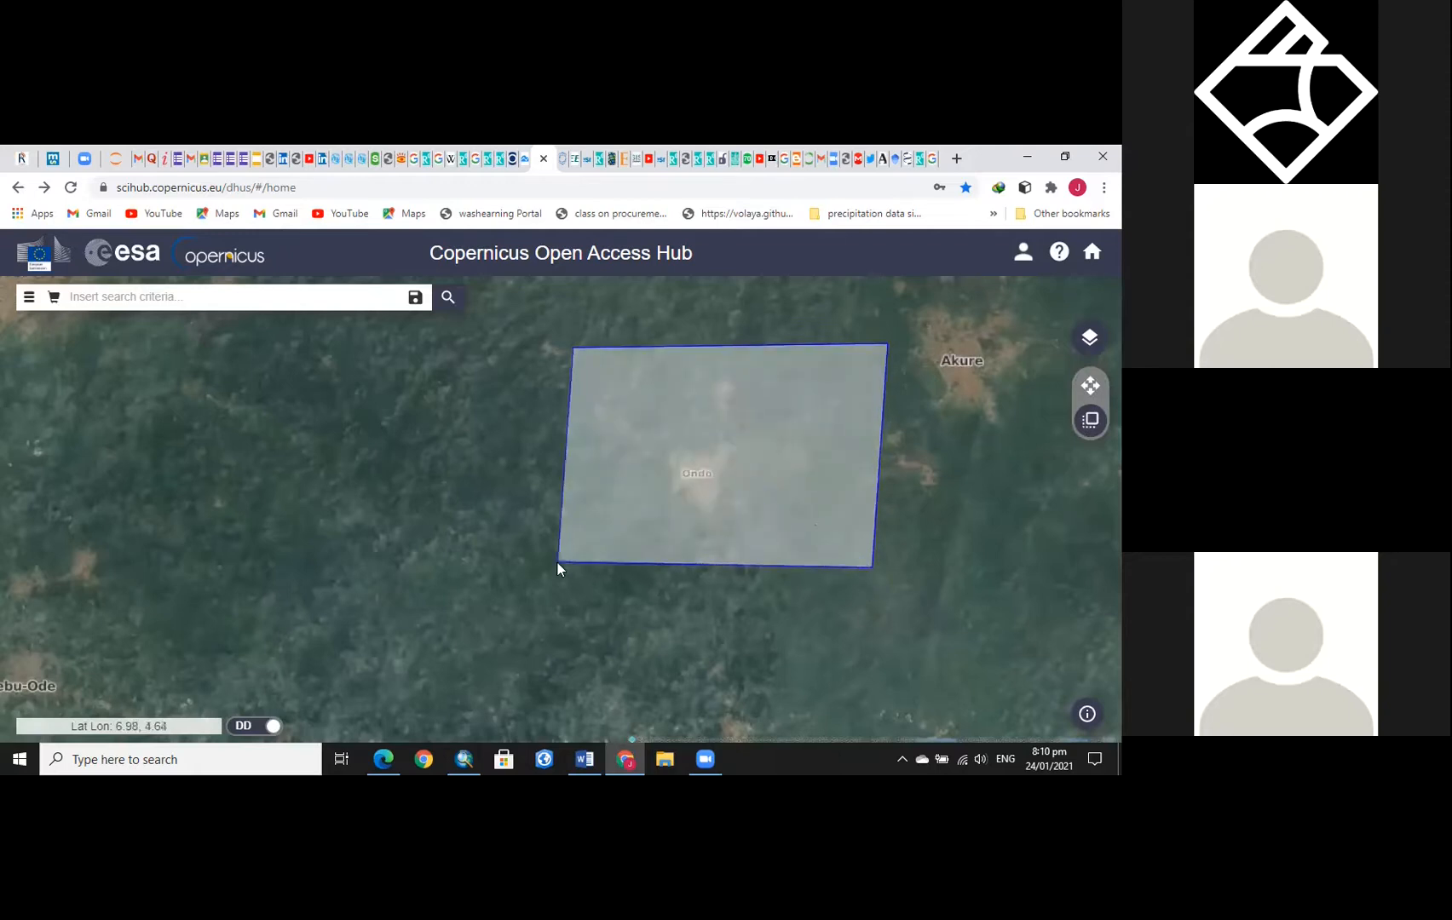
double_click(558, 563)
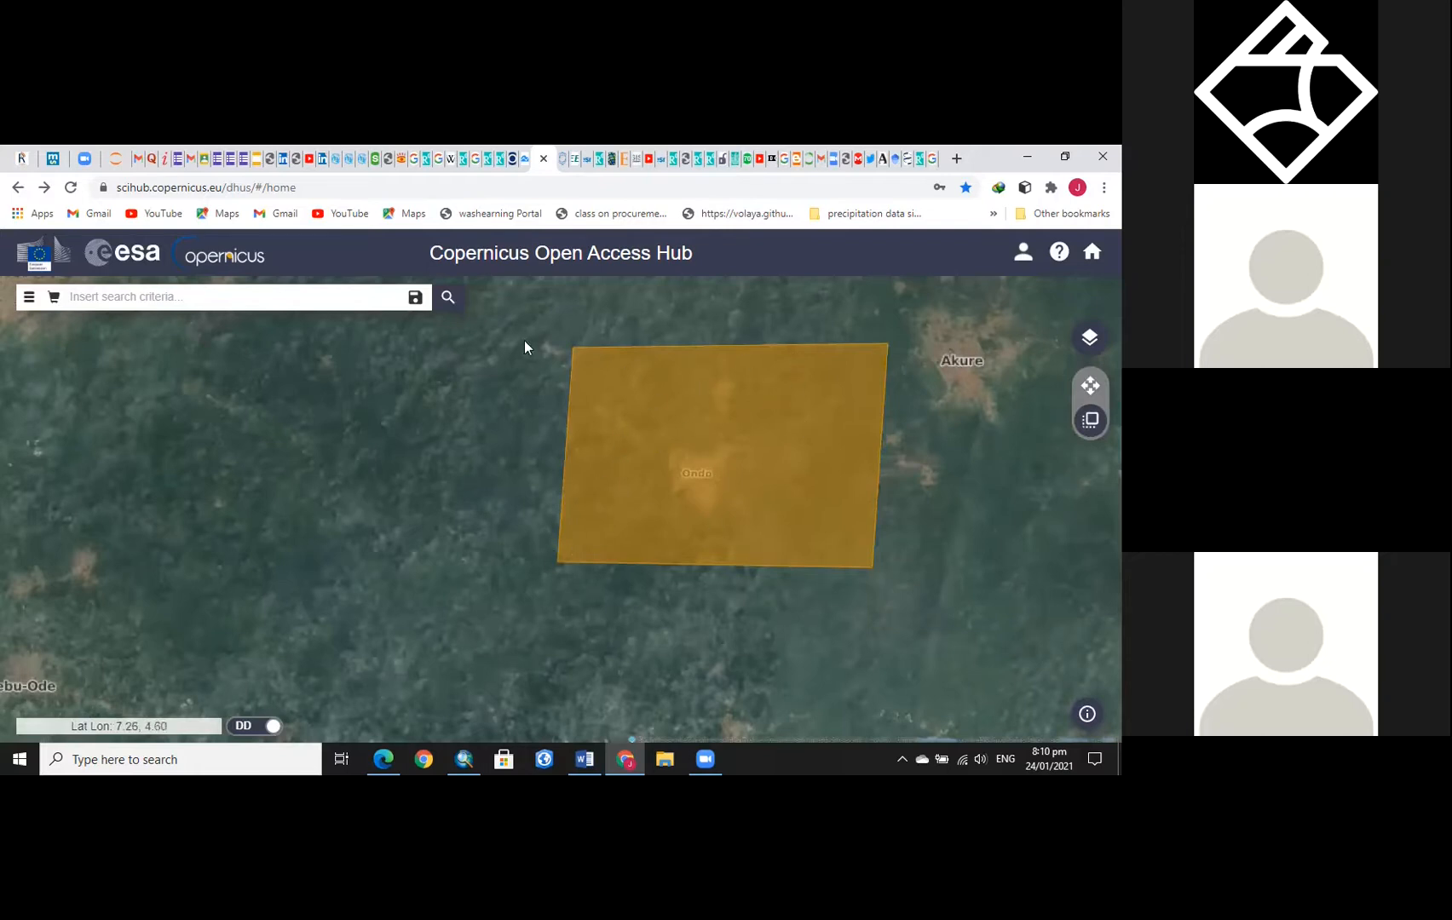
Show the advanced search criteria and sort the results by Sensing Date
left_click(28, 297)
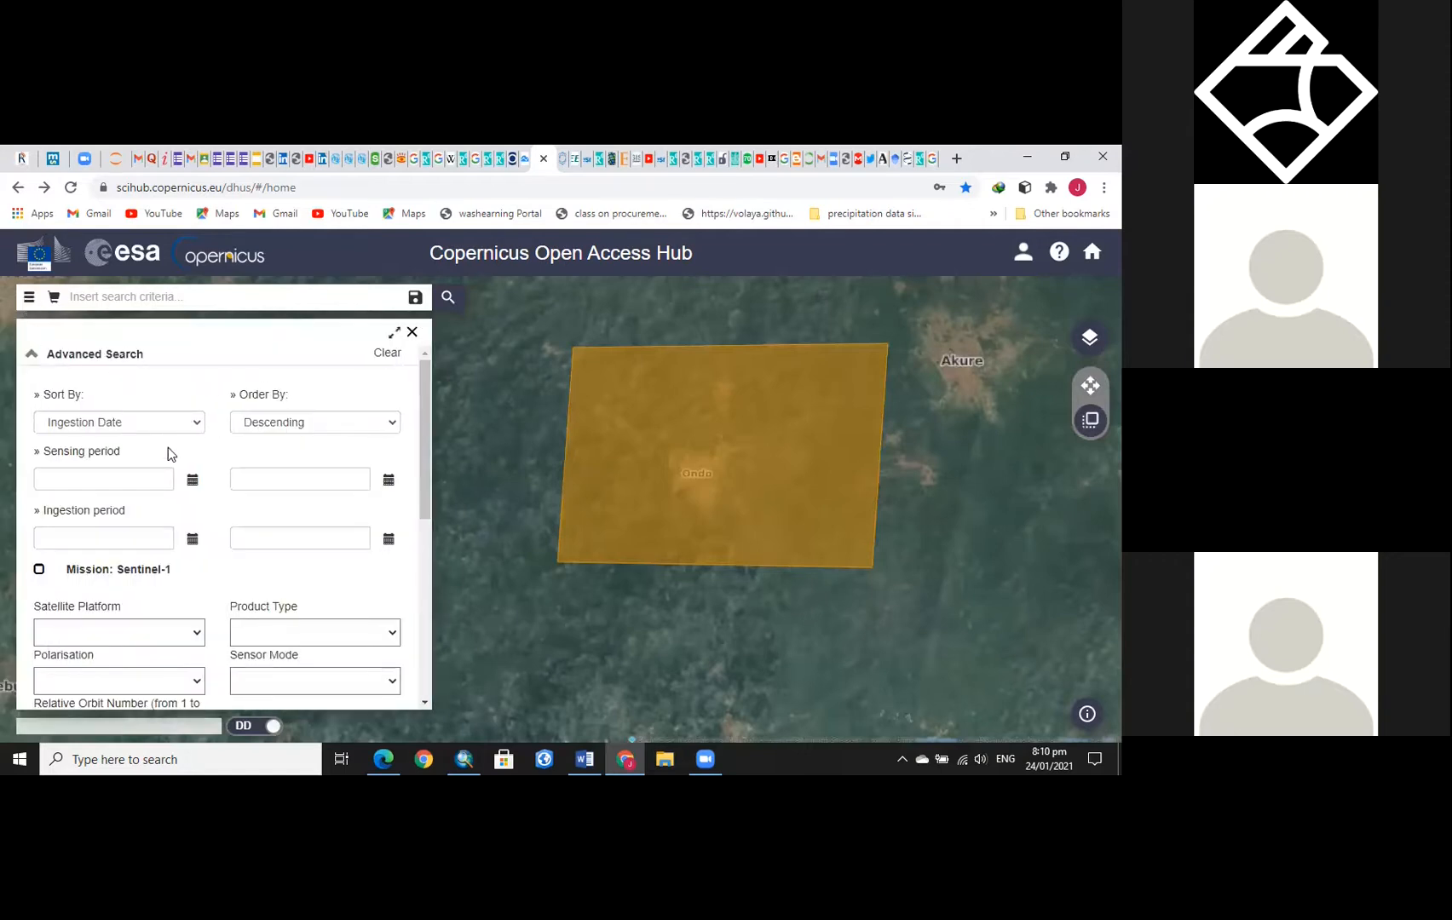
left_click(119, 423)
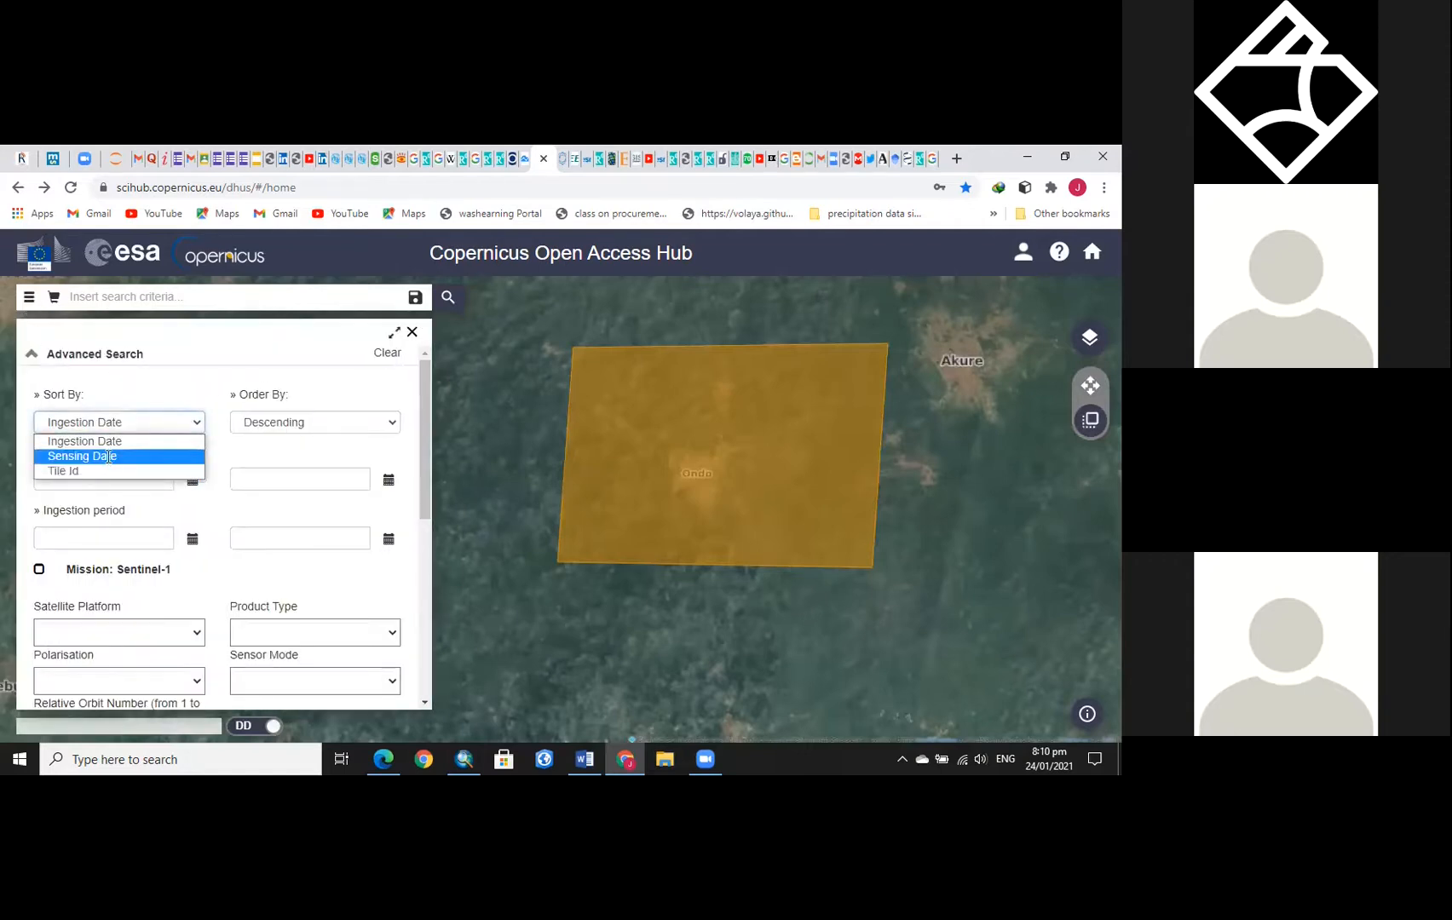
left_click(108, 457)
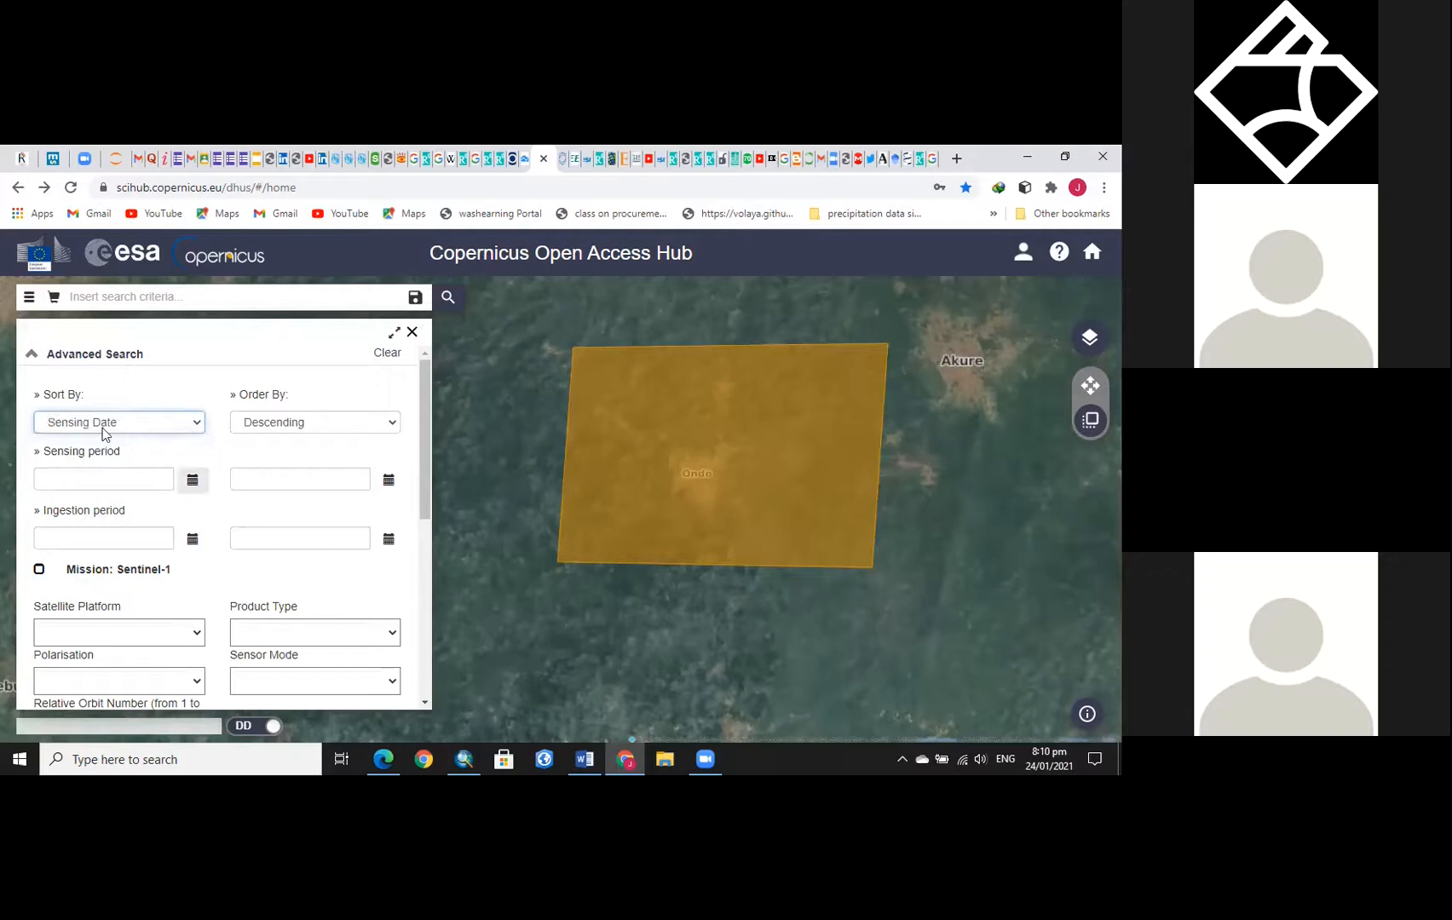
left_click(191, 422)
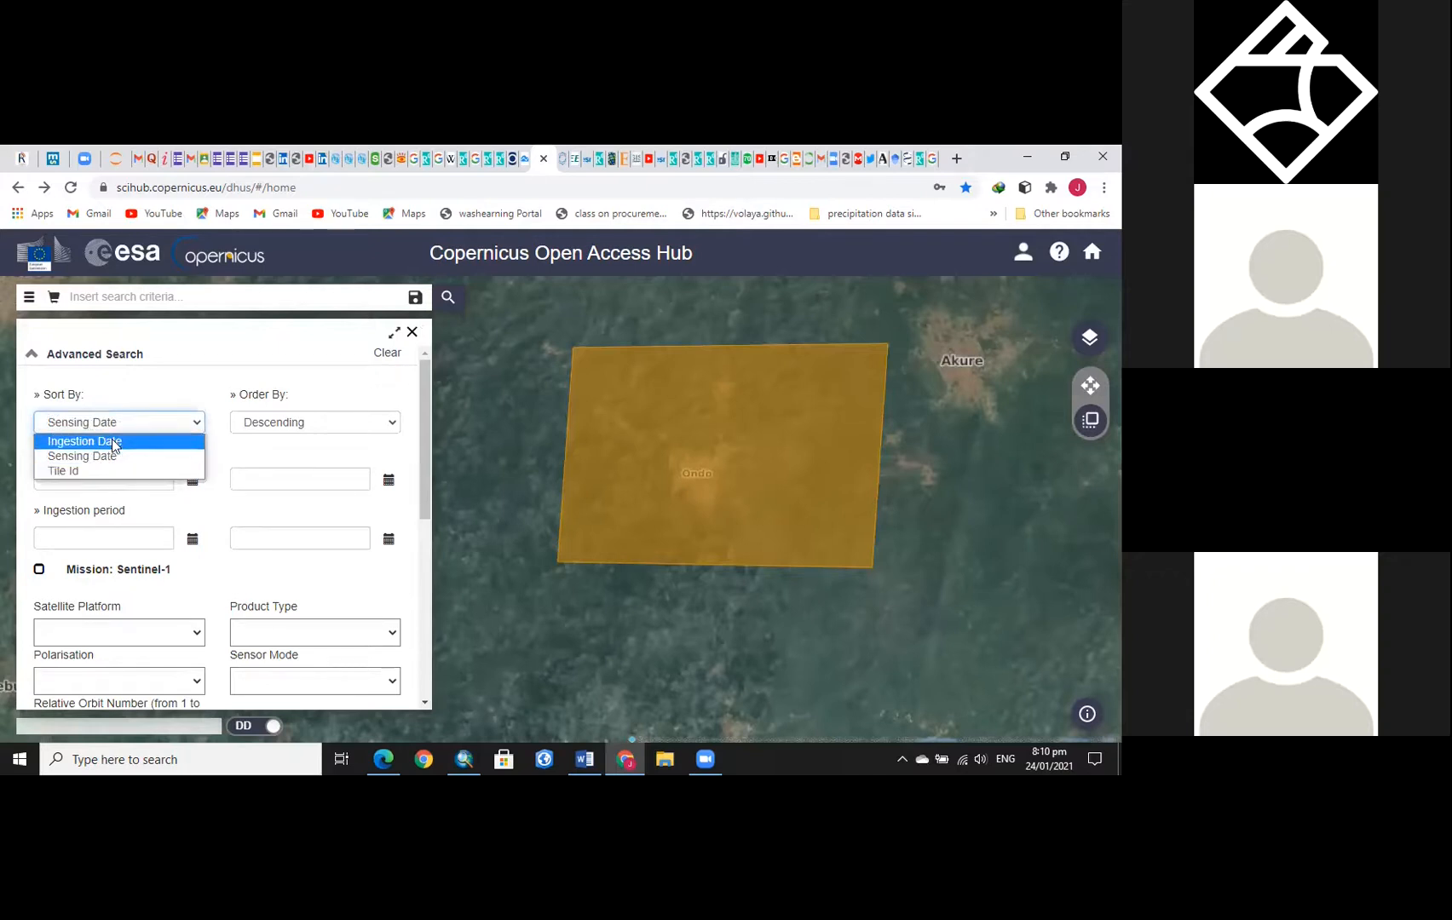
left_click(114, 442)
left_click(194, 422)
left_click(153, 456)
Restrict the search to Sentinel-2 products of type S2MSI2A
scroll(264, 481, "down", 3)
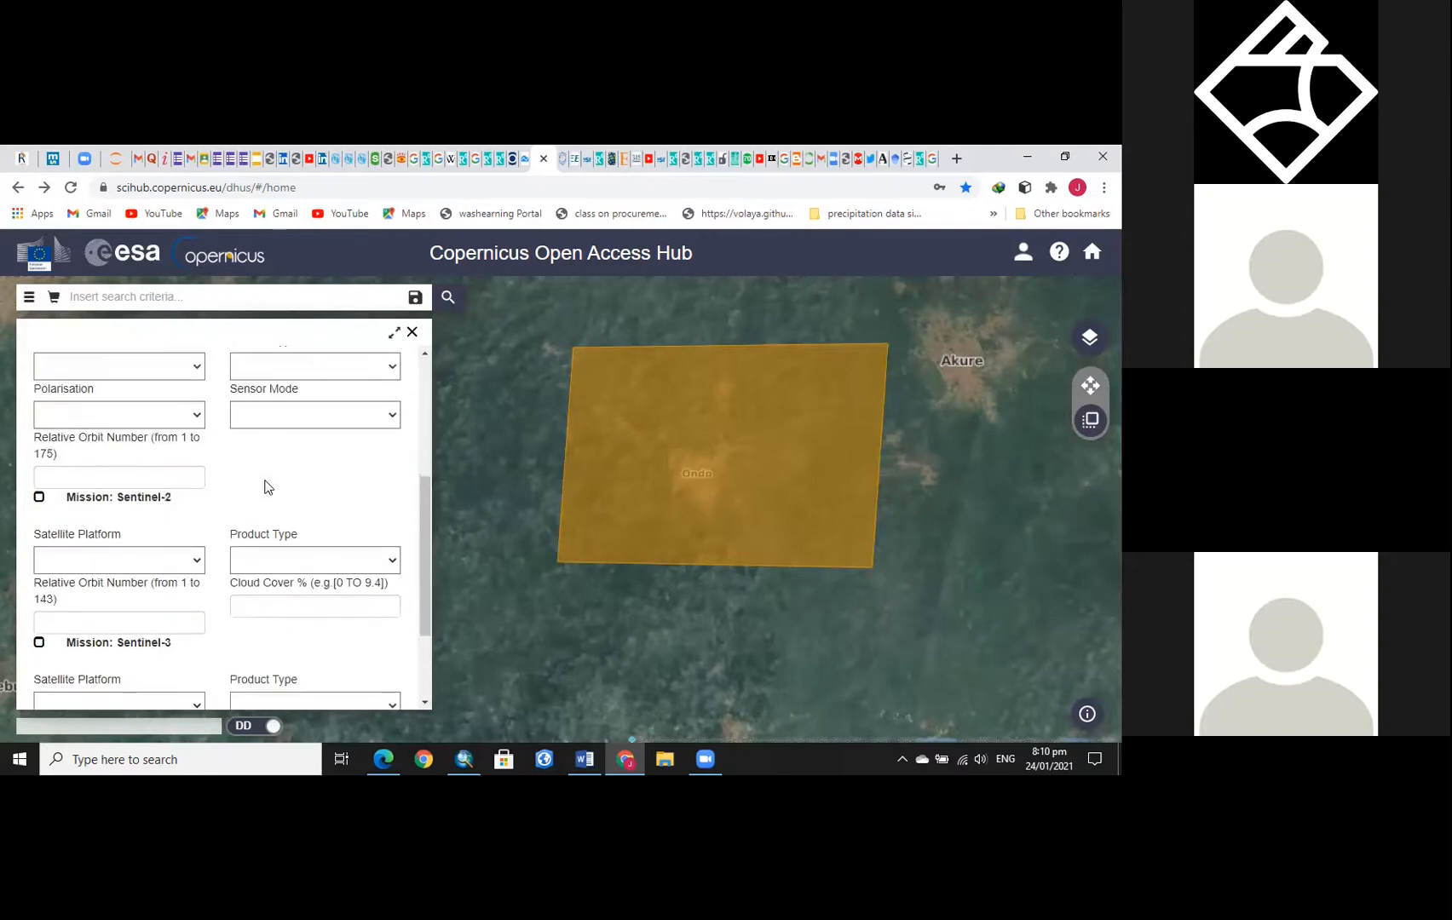
scroll(264, 482, "down", 1)
left_click(387, 499)
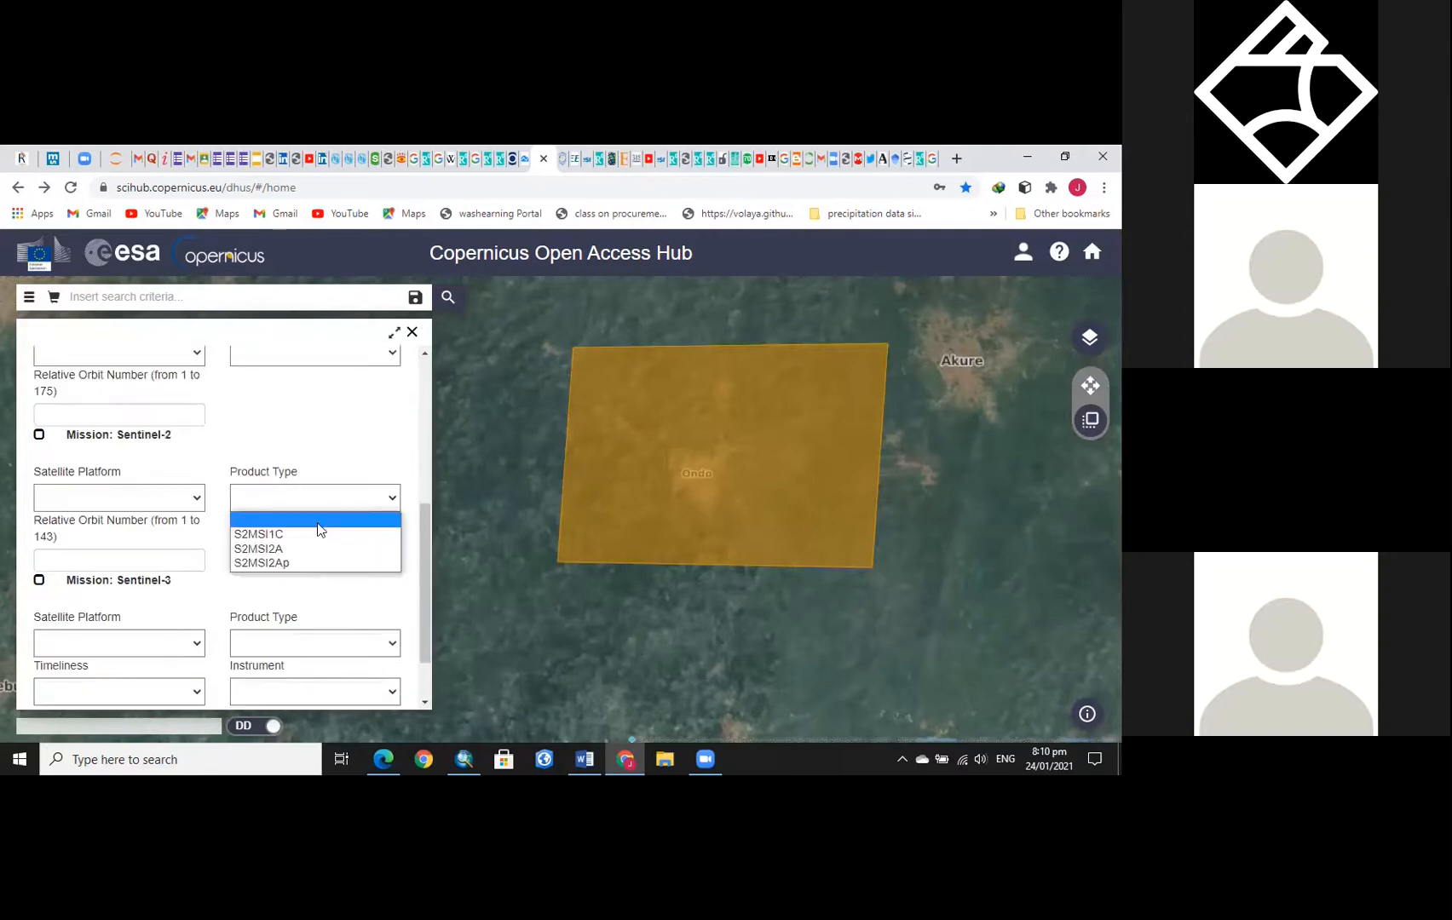
left_click(314, 549)
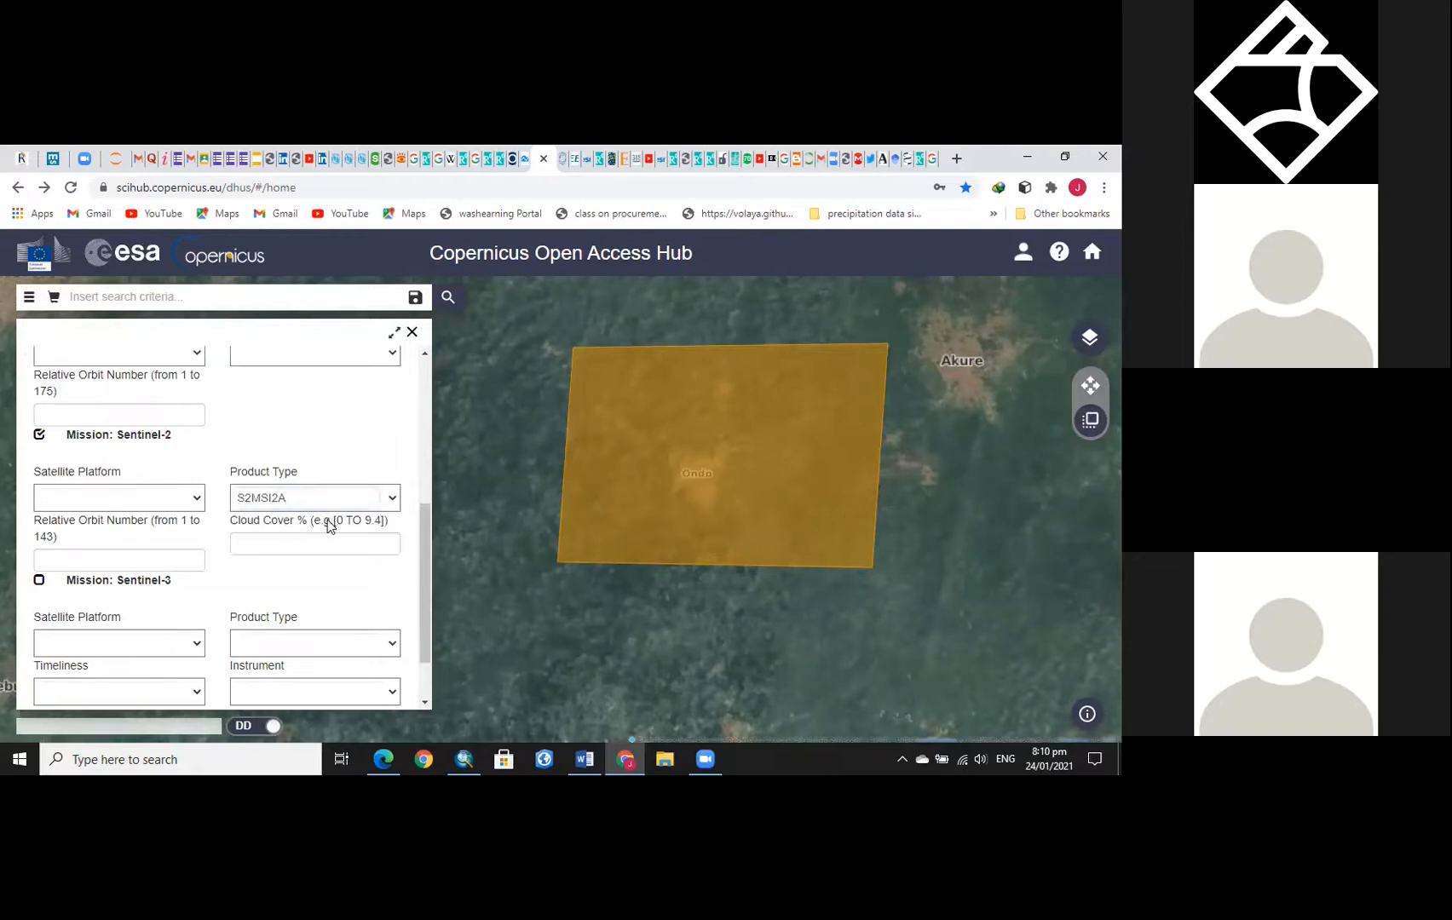
Limit the Sentinel-2 cloud cover to the range 0 TO 4 percent and run the search
left_click_drag(334, 522, 384, 530)
right_click(367, 518)
left_click(300, 542)
left_click(299, 550)
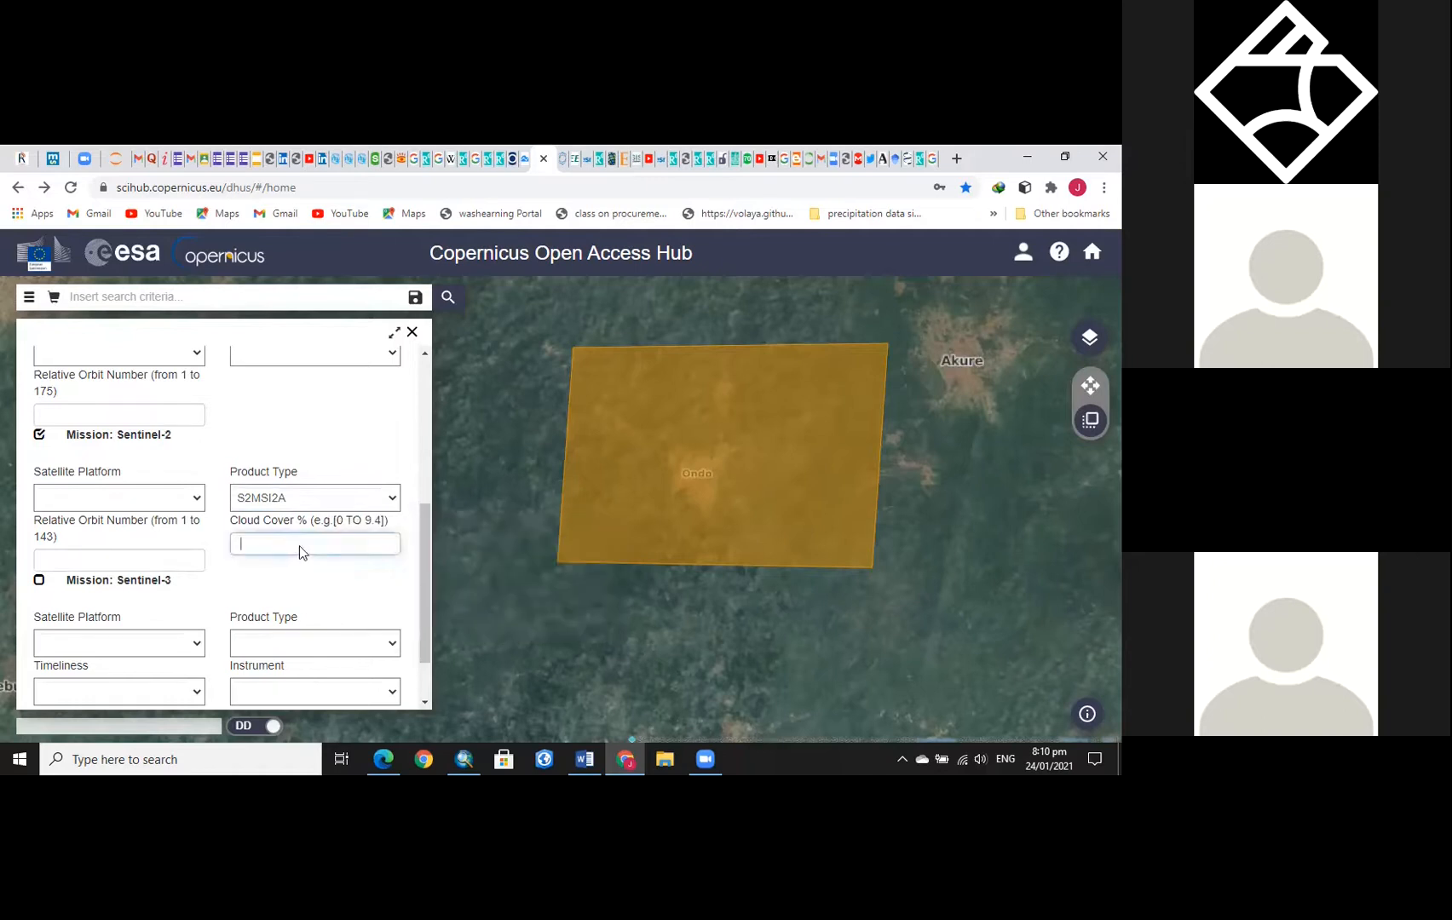
right_click(299, 551)
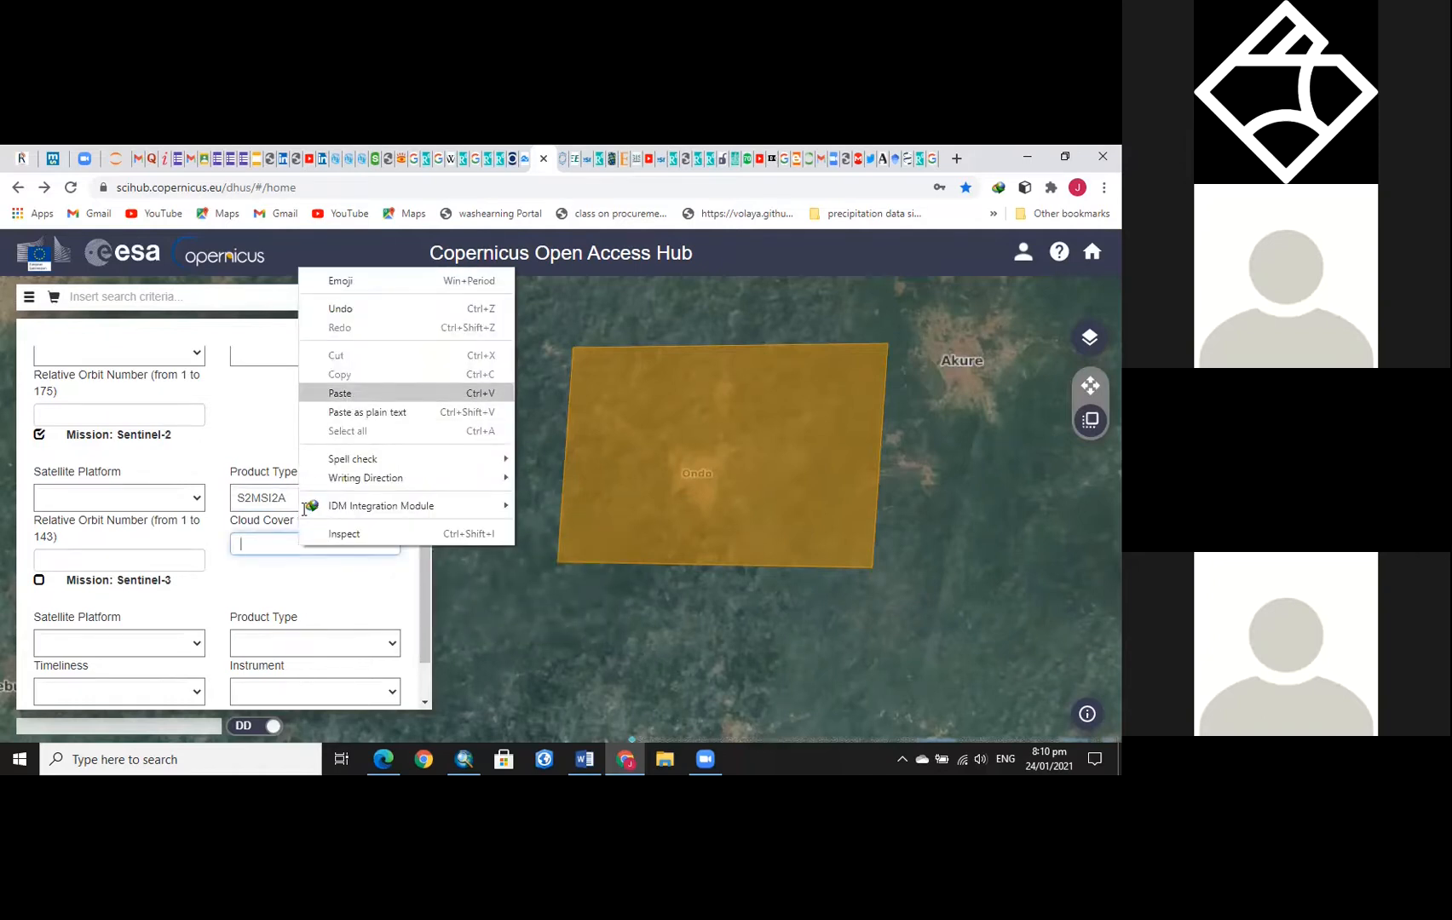
left_click(351, 393)
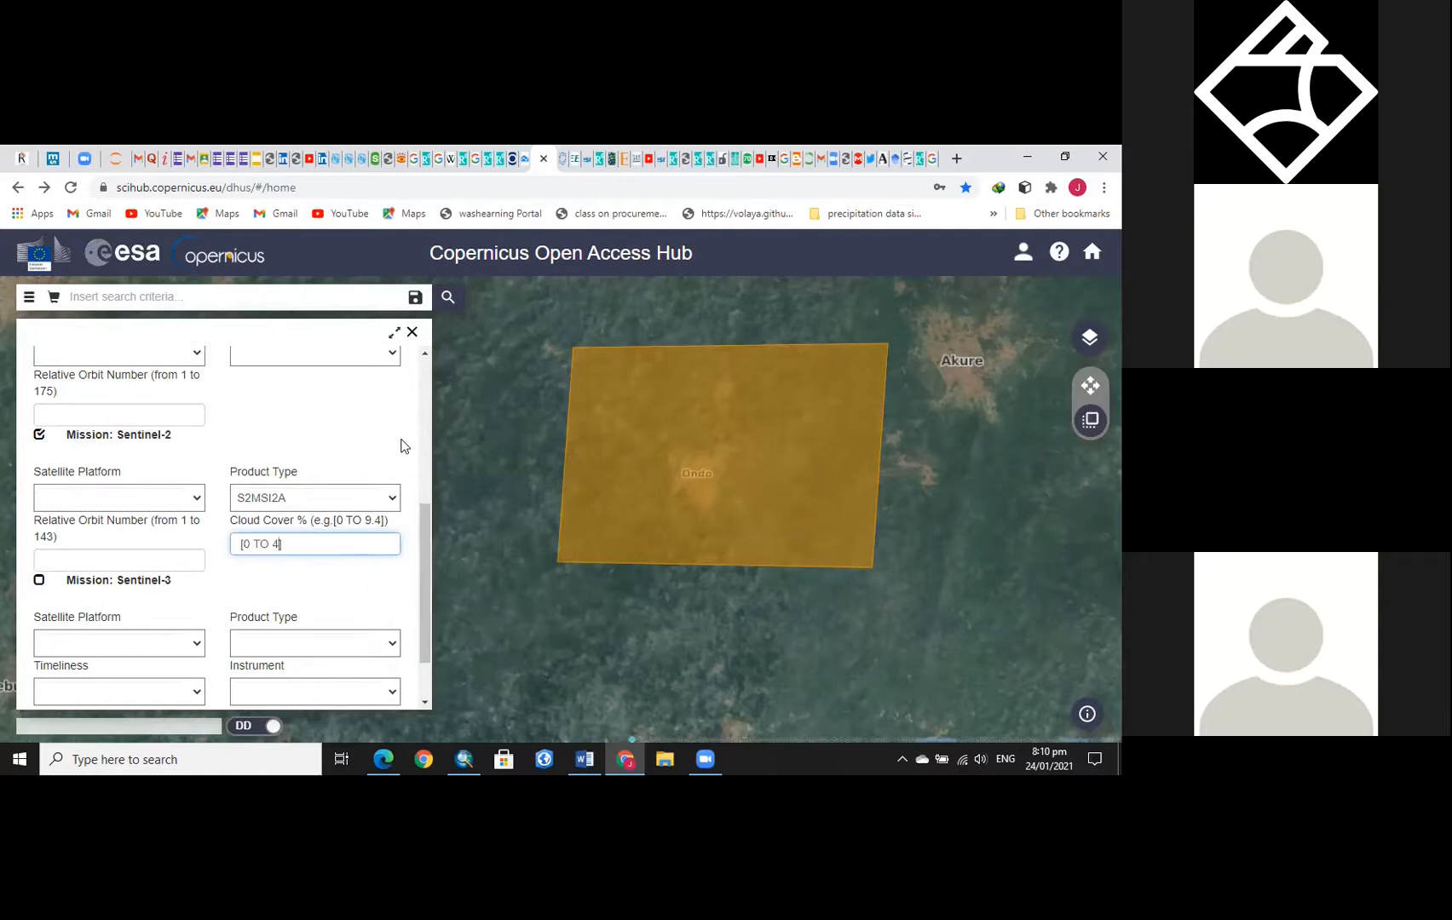
left_click(449, 298)
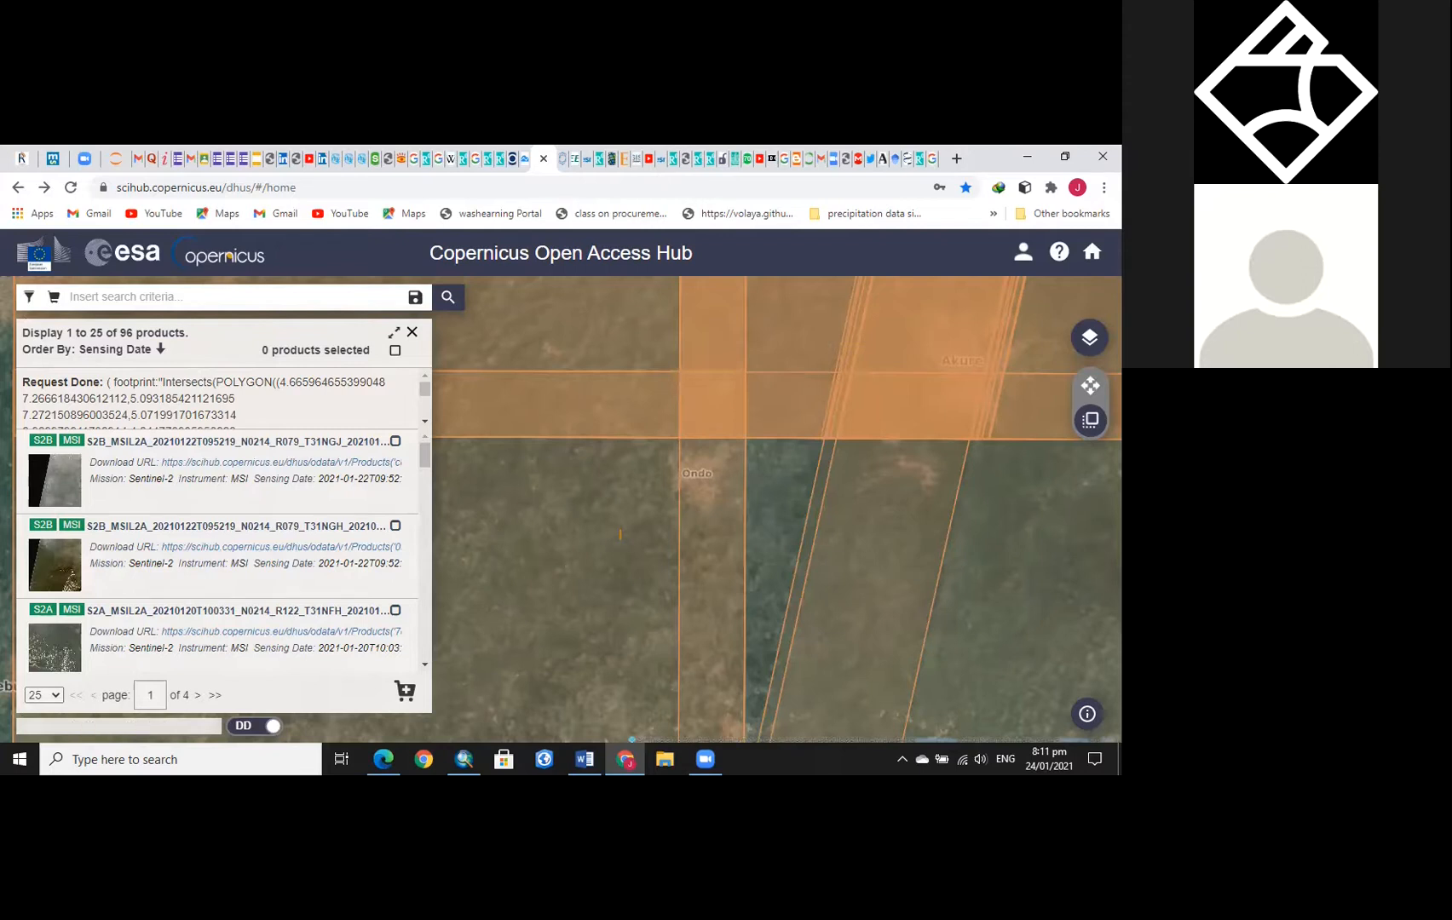
Switch the map to navigation mode, check the footprint of the S2B T31NGH product sensed 2021-01-22 against Ondo, and deselect it
left_click(1090, 387)
left_click_drag(567, 558, 617, 620)
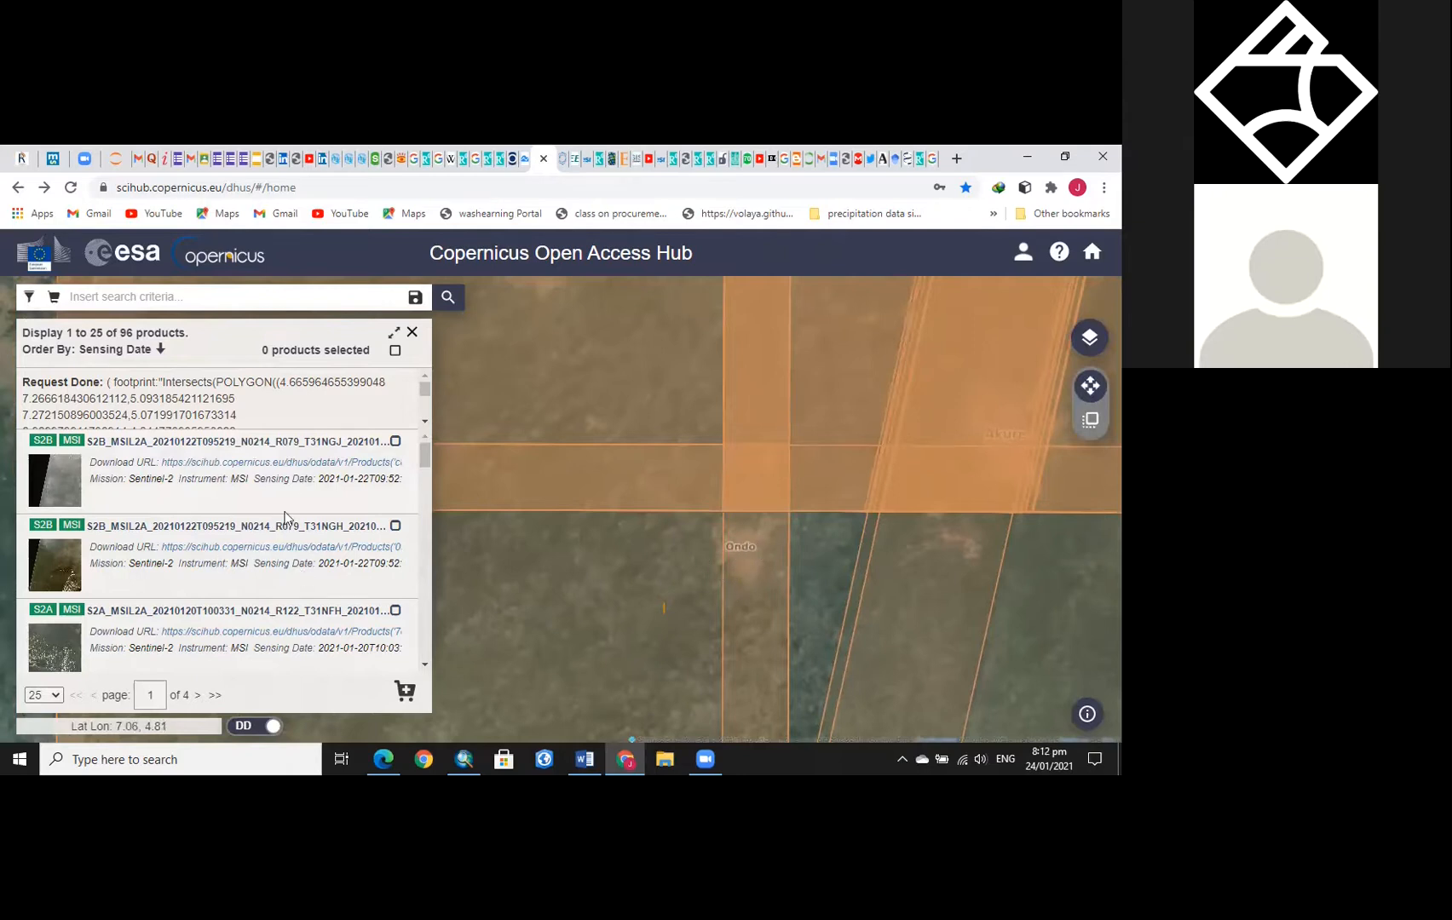
scroll(375, 447, "down", 1)
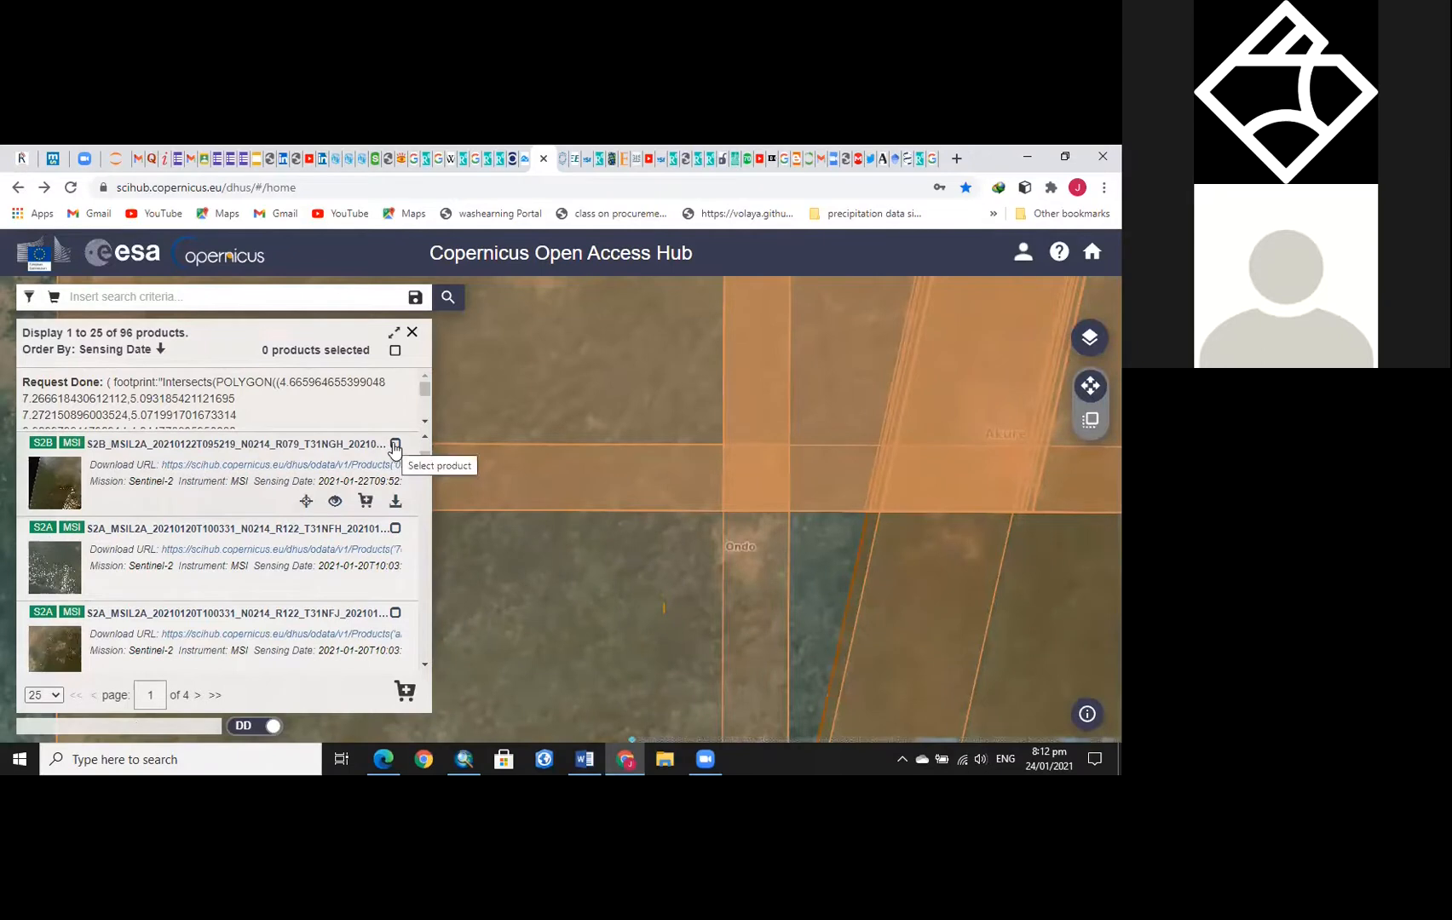
left_click(396, 444)
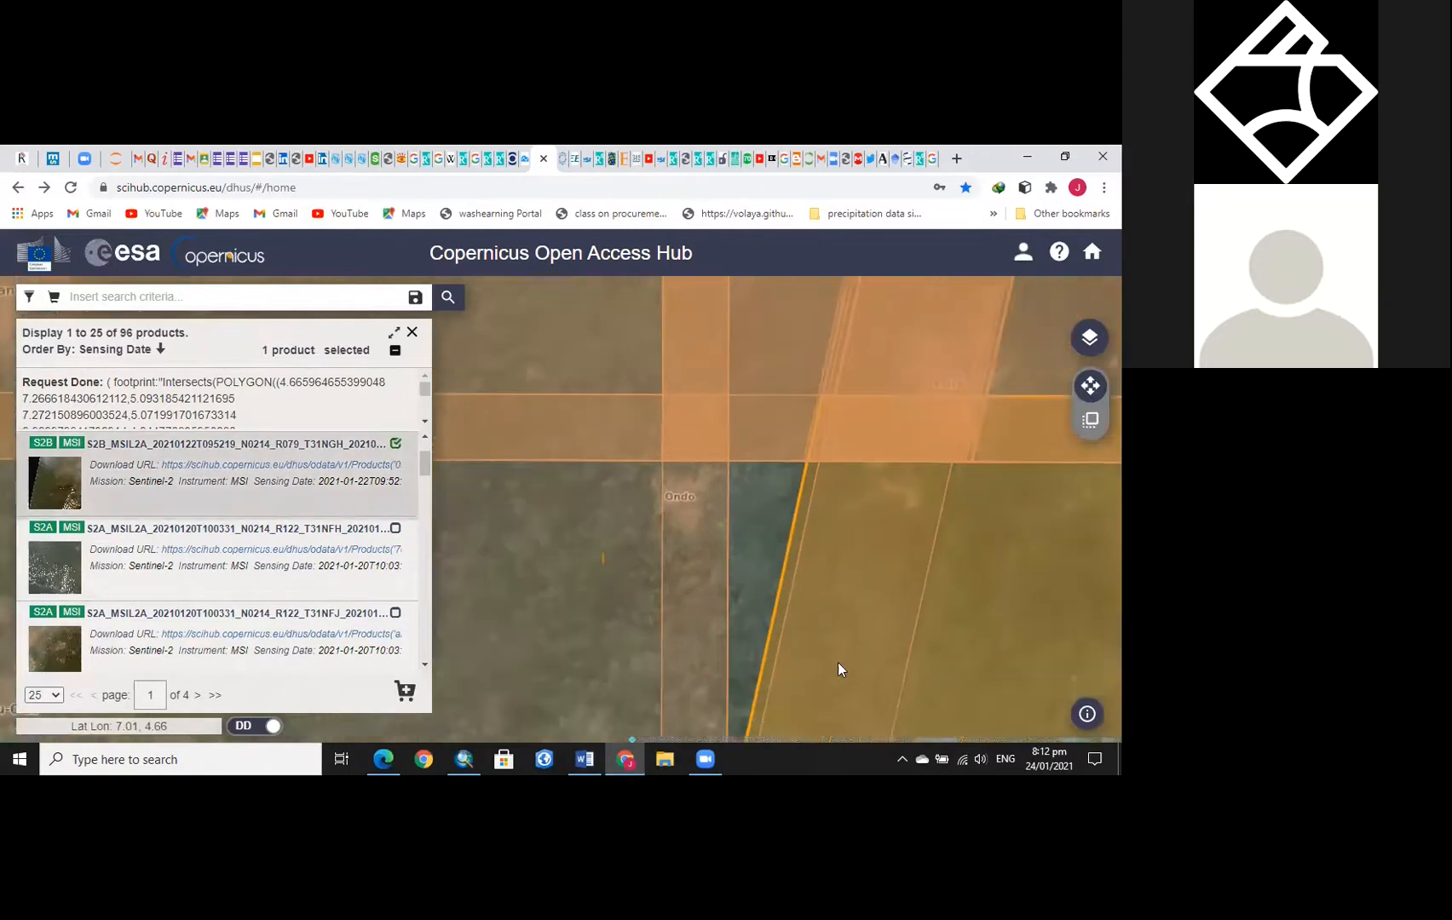
scroll(774, 535, "up", 2)
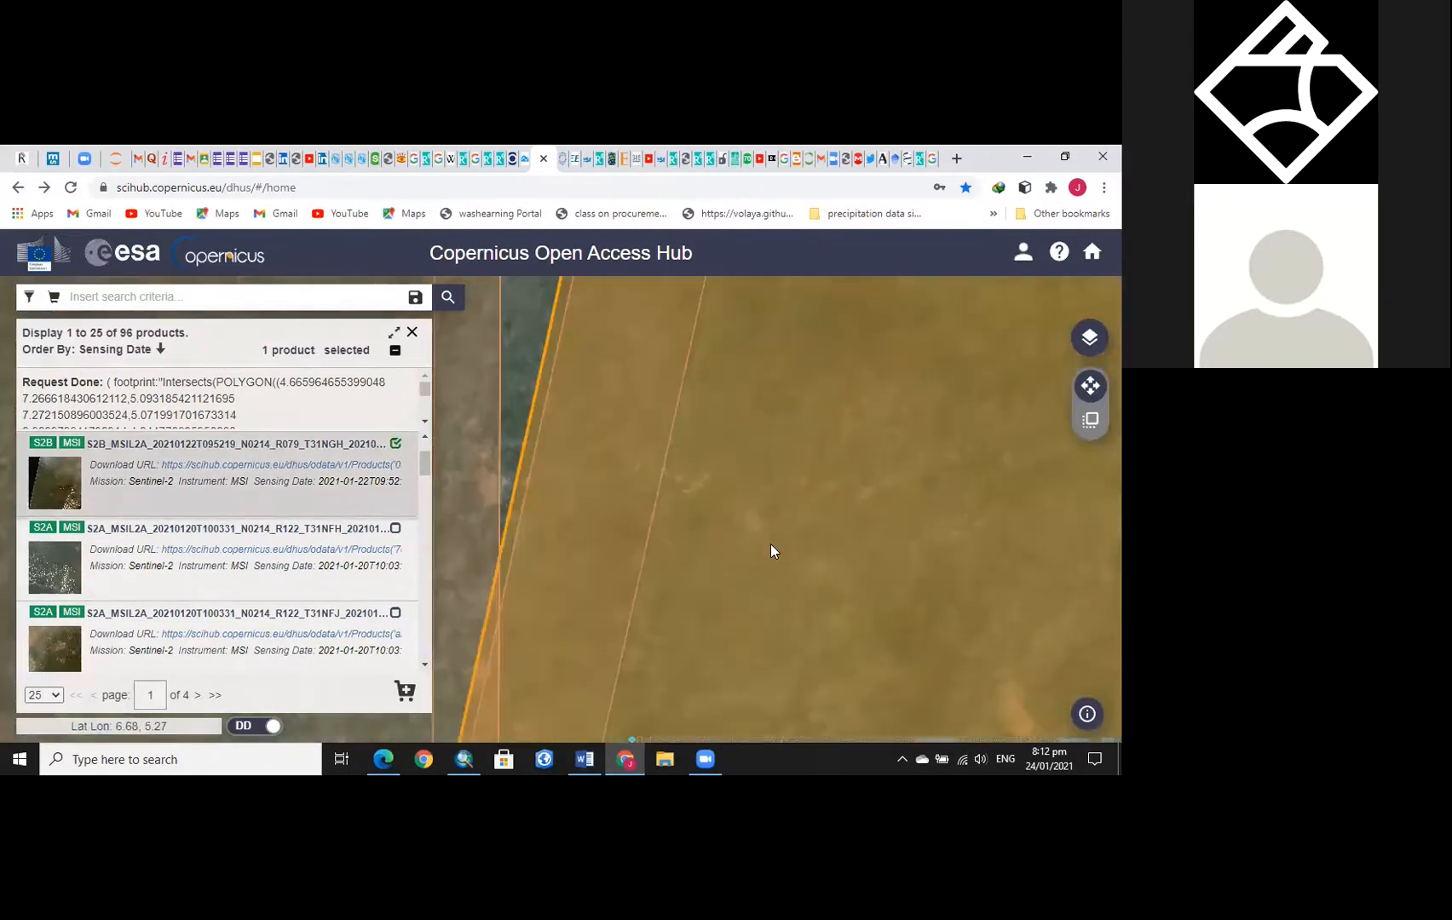
scroll(778, 545, "down", 3)
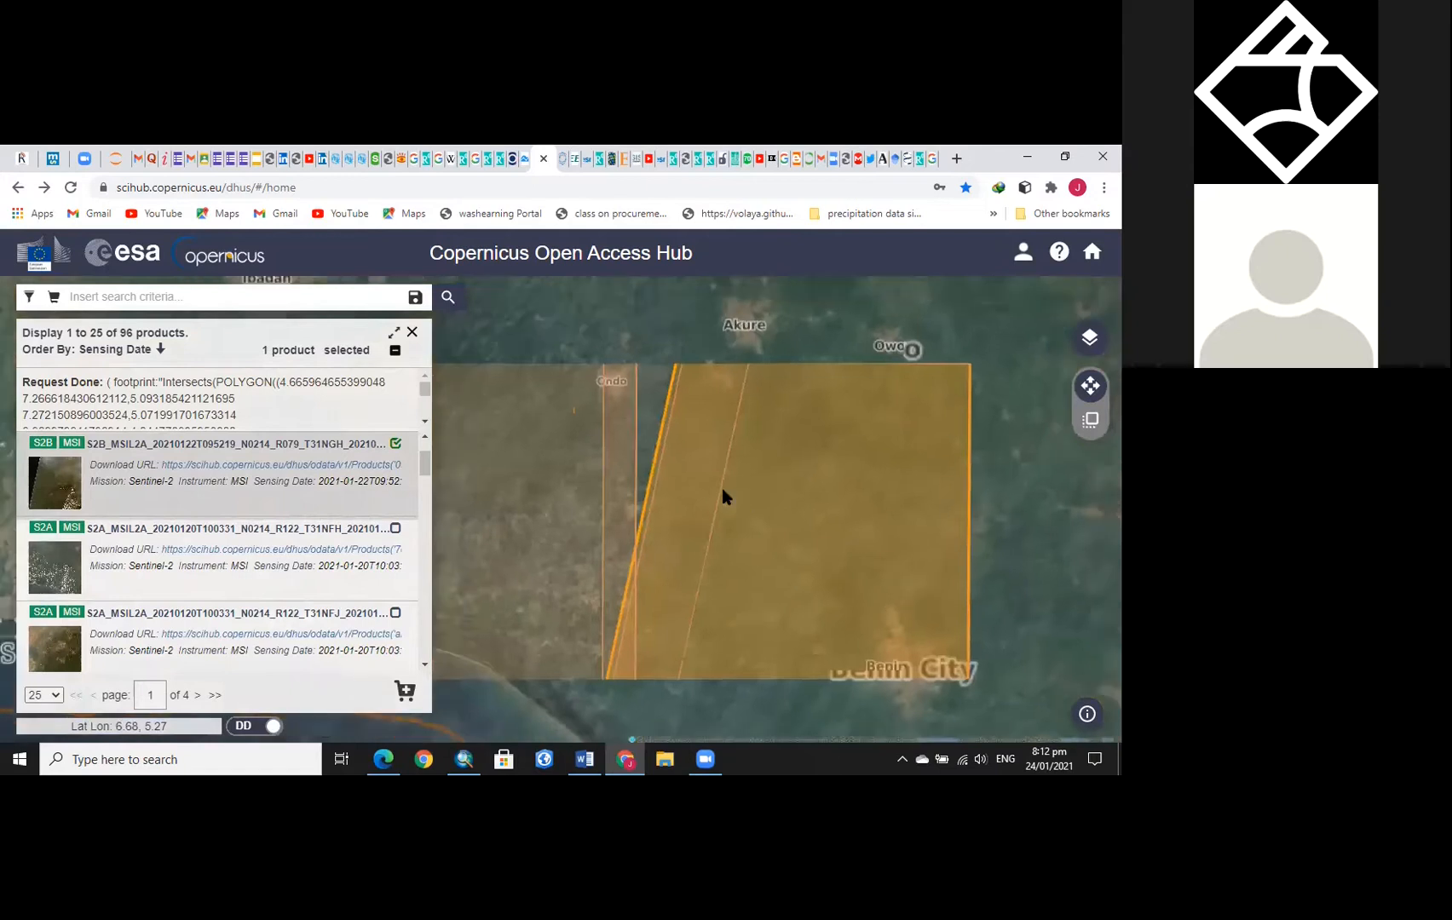
scroll(716, 468, "down", 1)
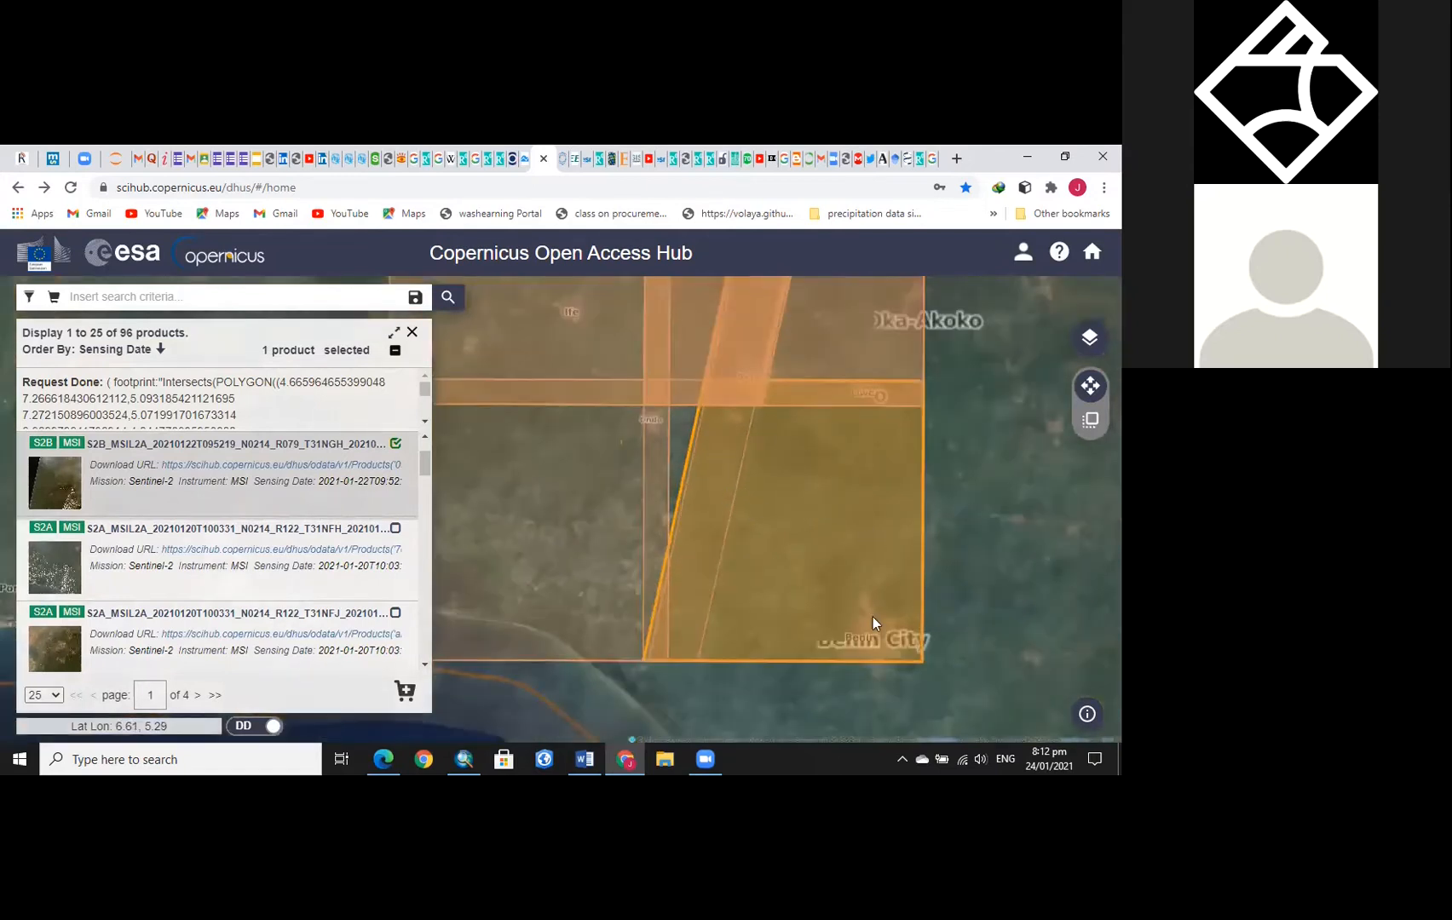
scroll(741, 583, "down", 1)
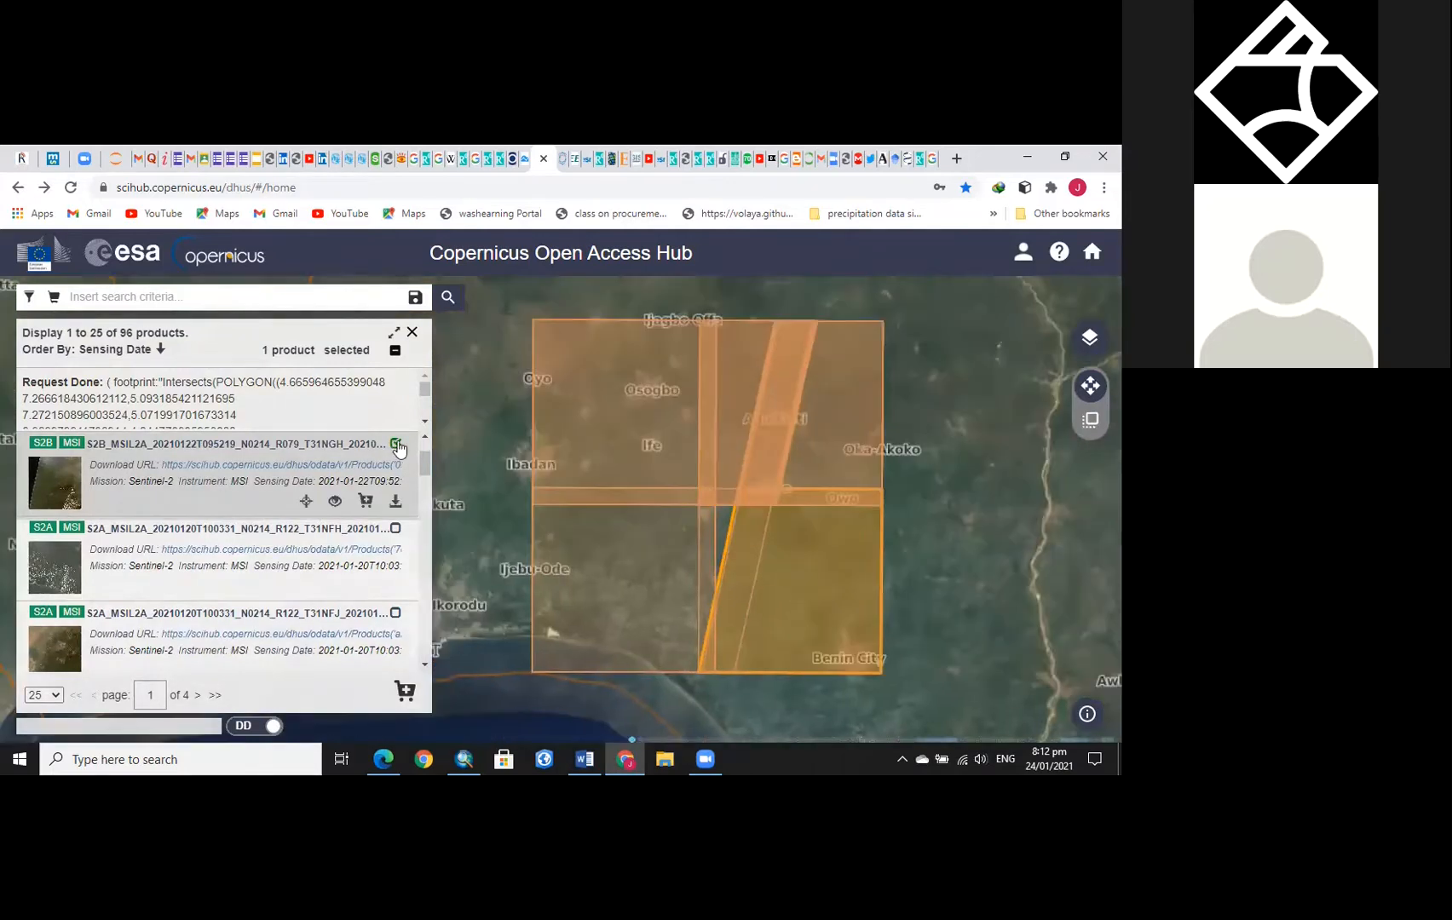
left_click(397, 445)
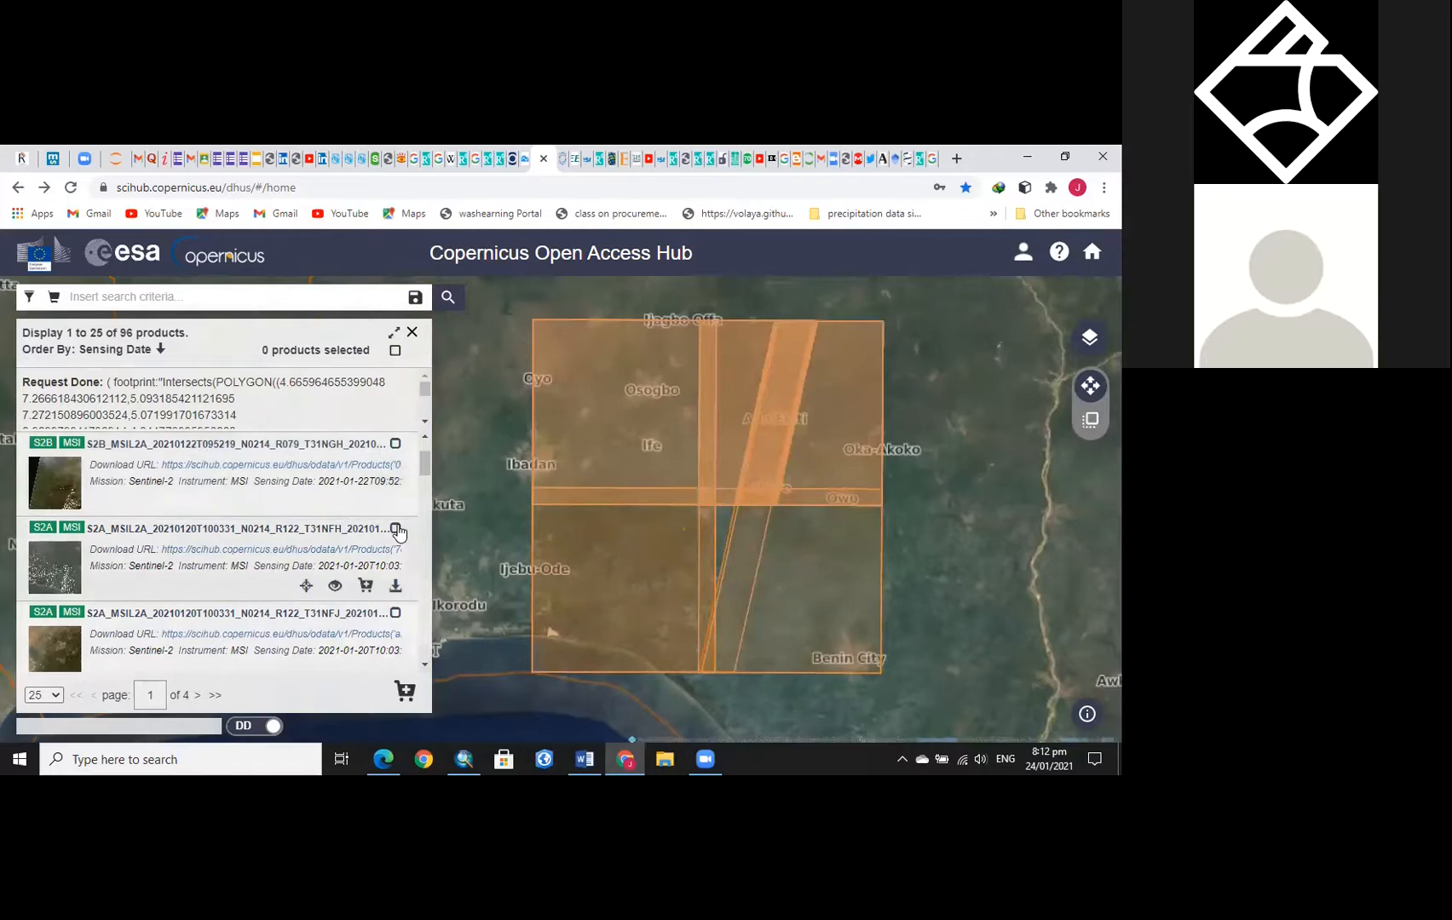
Check how the S2A T31NFH product sensed 2021-01-20 covers Ondo on the map, and deselect it
left_click(396, 529)
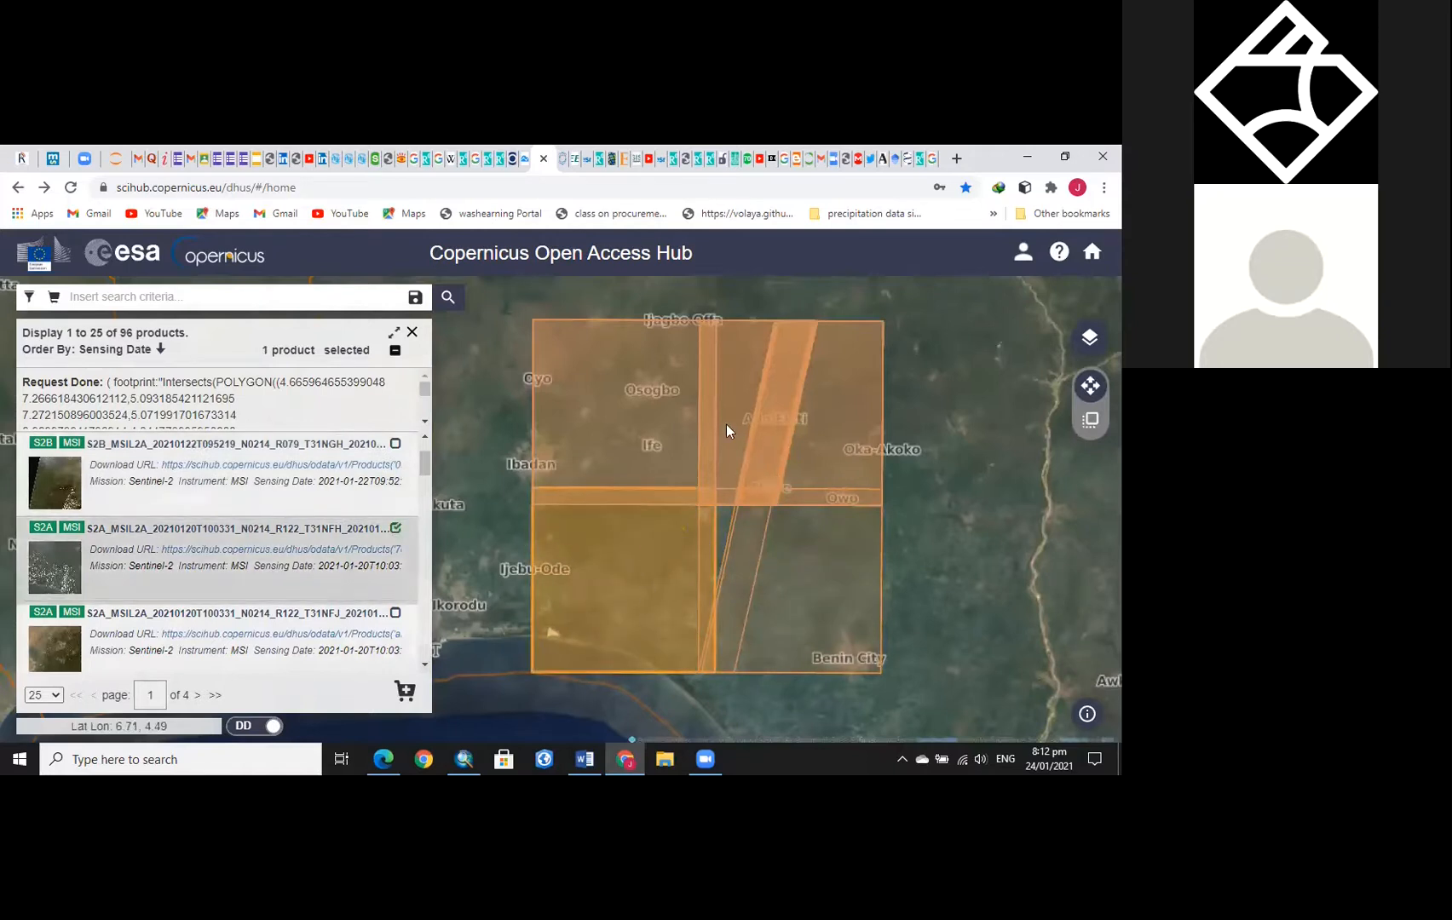
scroll(726, 425, "up", 1)
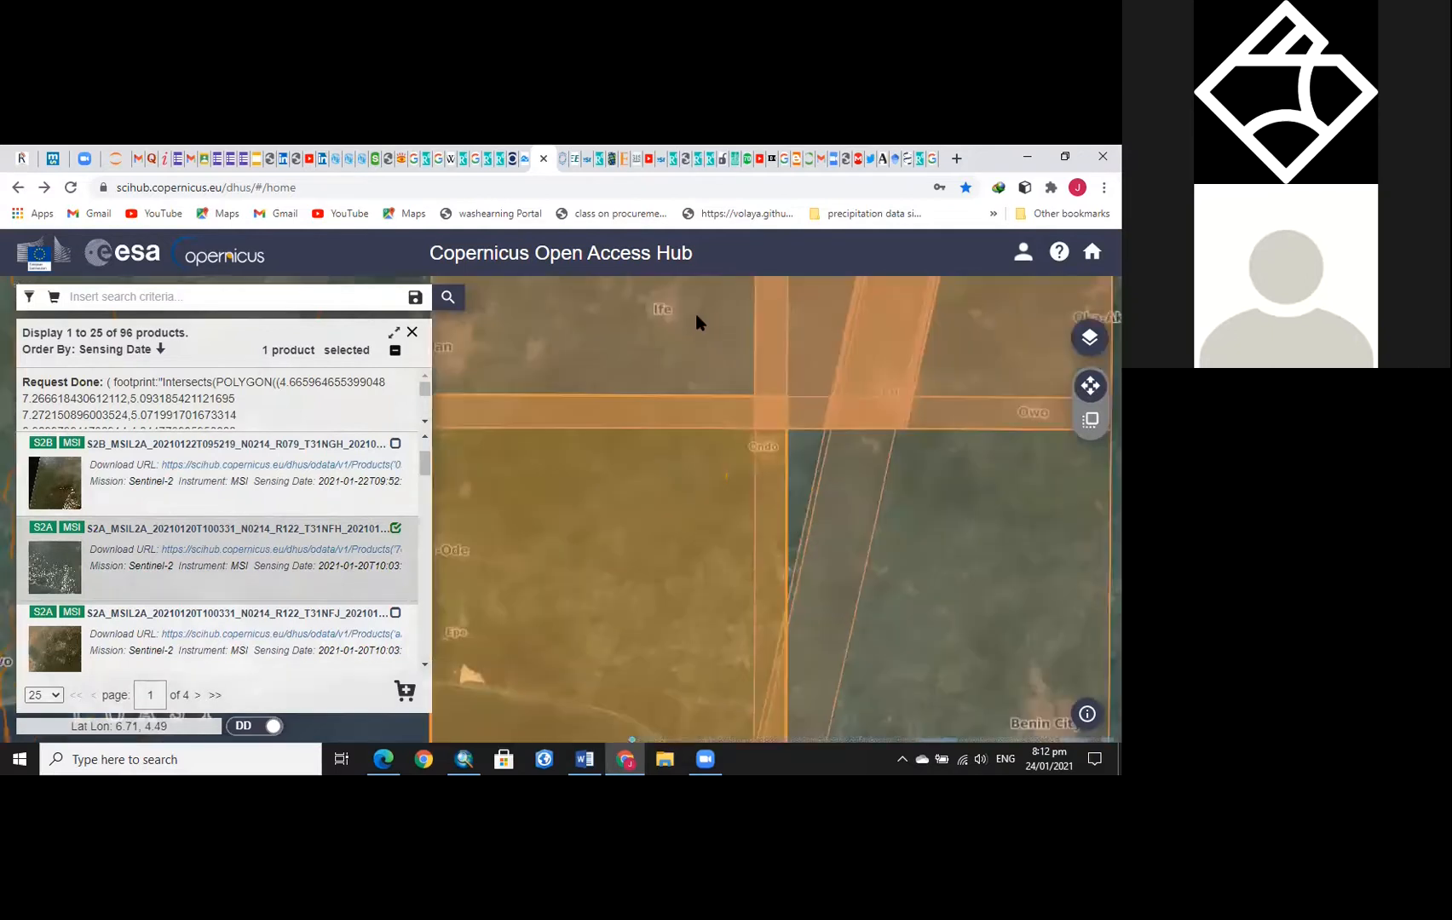
scroll(726, 504, "up", 1)
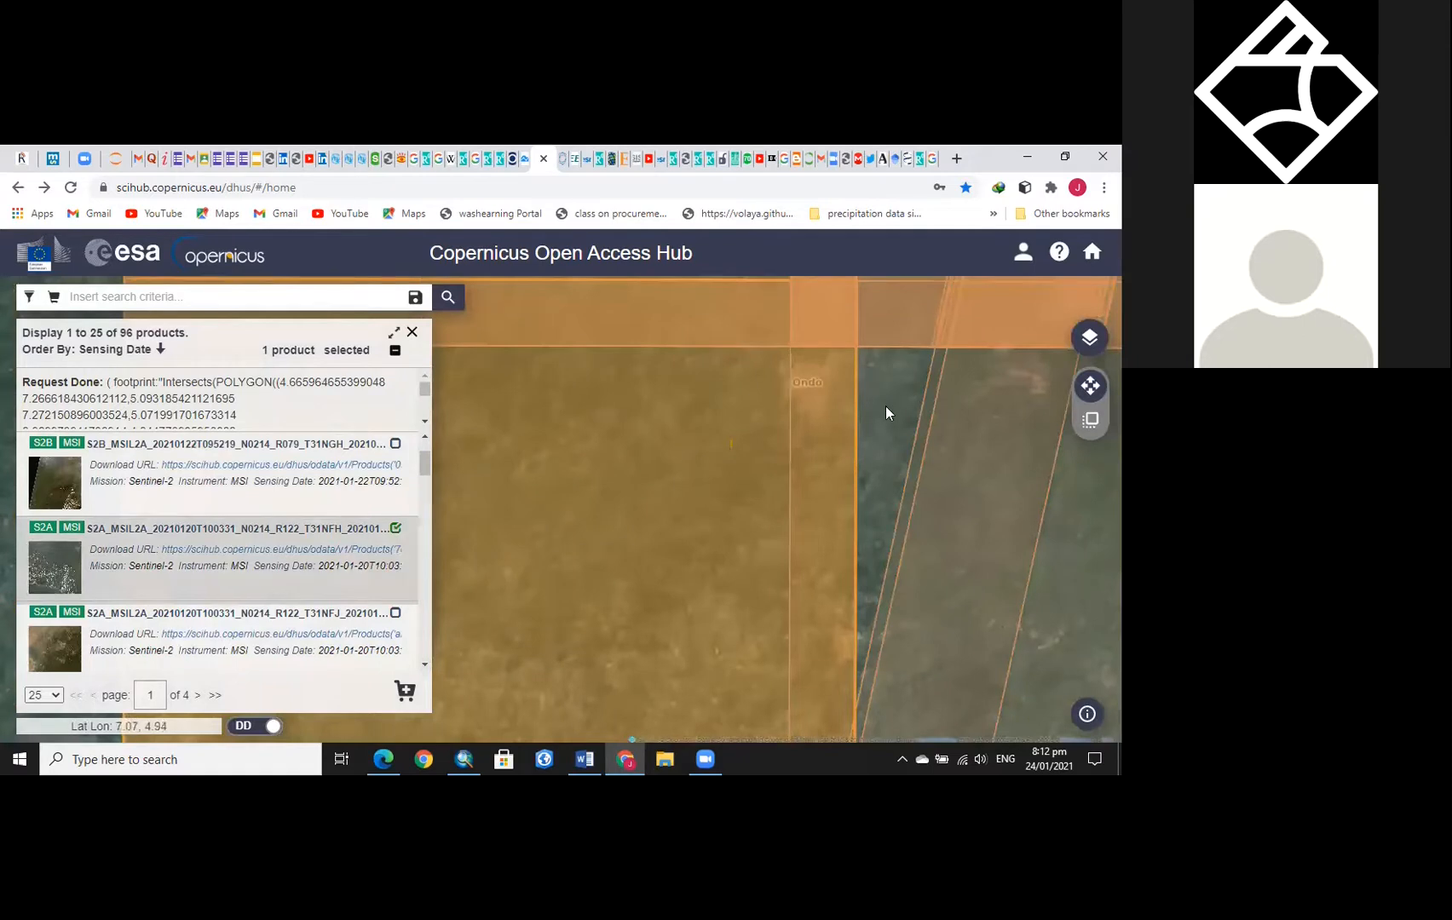
left_click(338, 600)
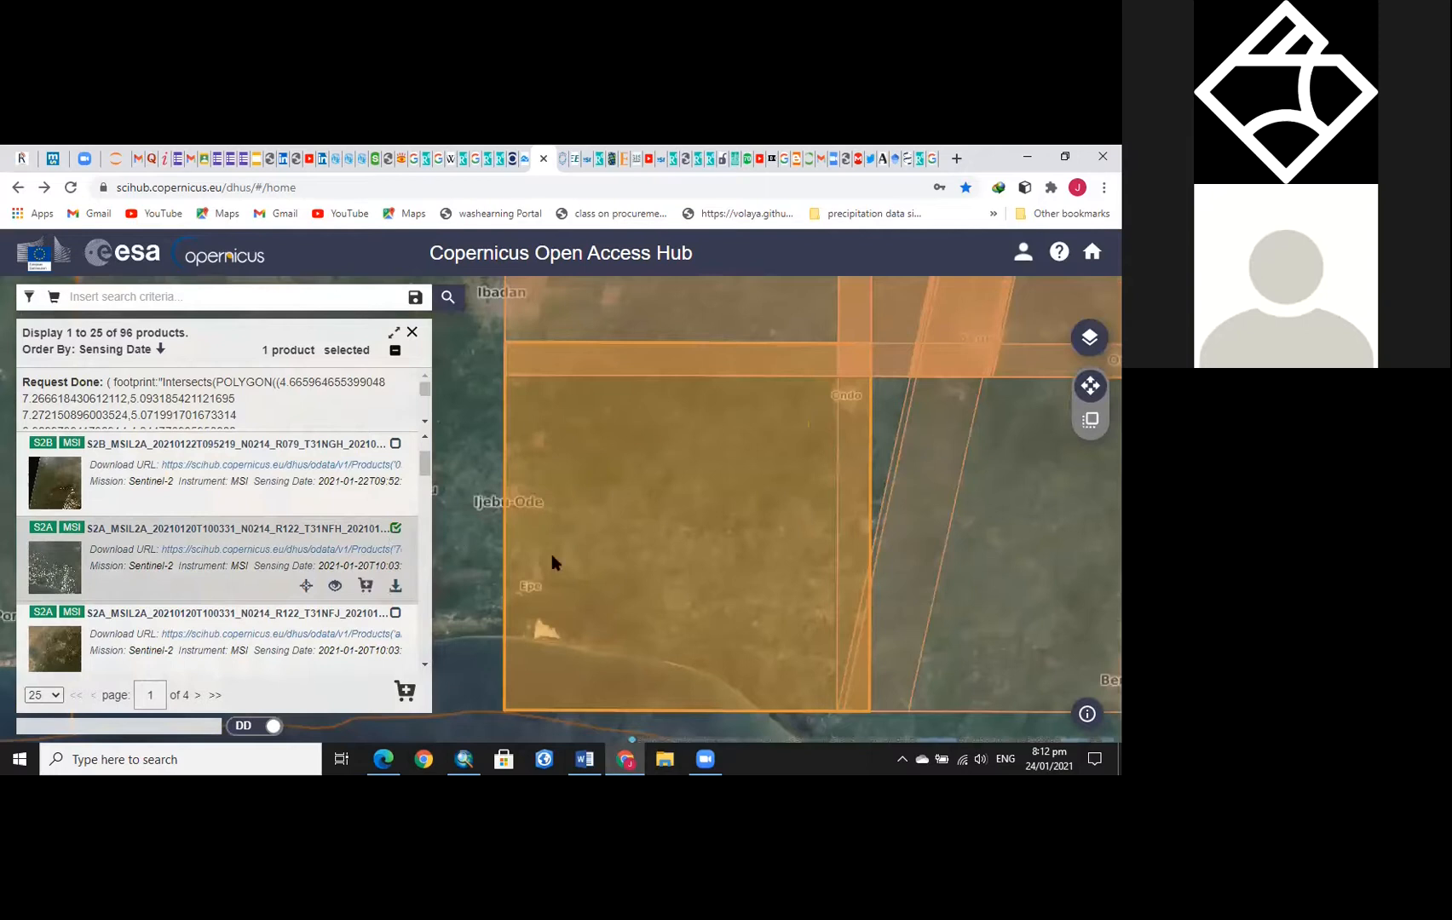
left_click(240, 592)
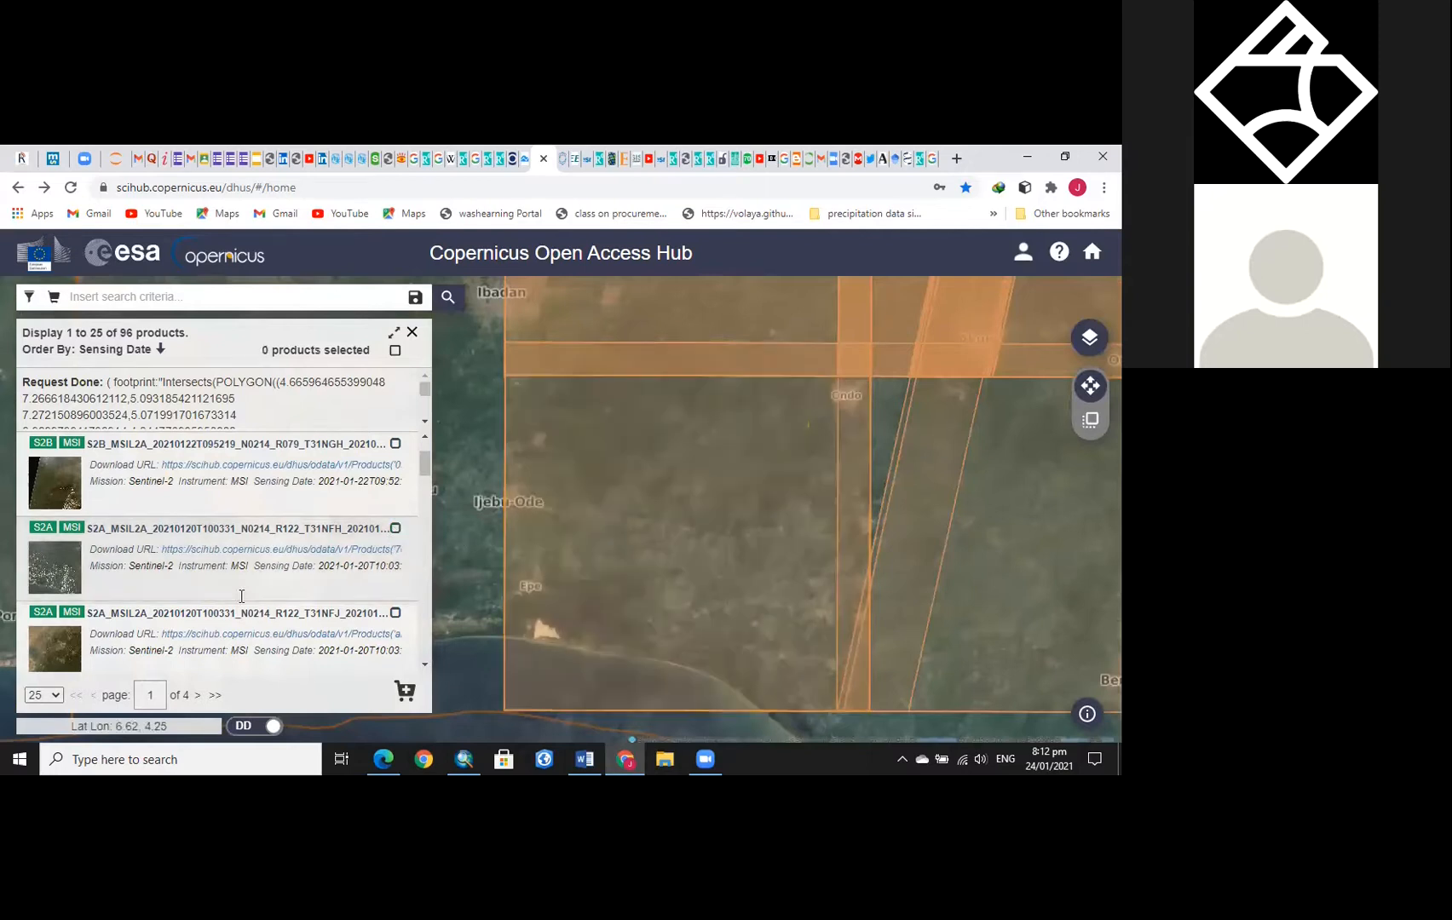
Check the footprint of the S2A T31NFJ product sensed 2021-01-20 on the map, and deselect it
mouse_move(53, 572)
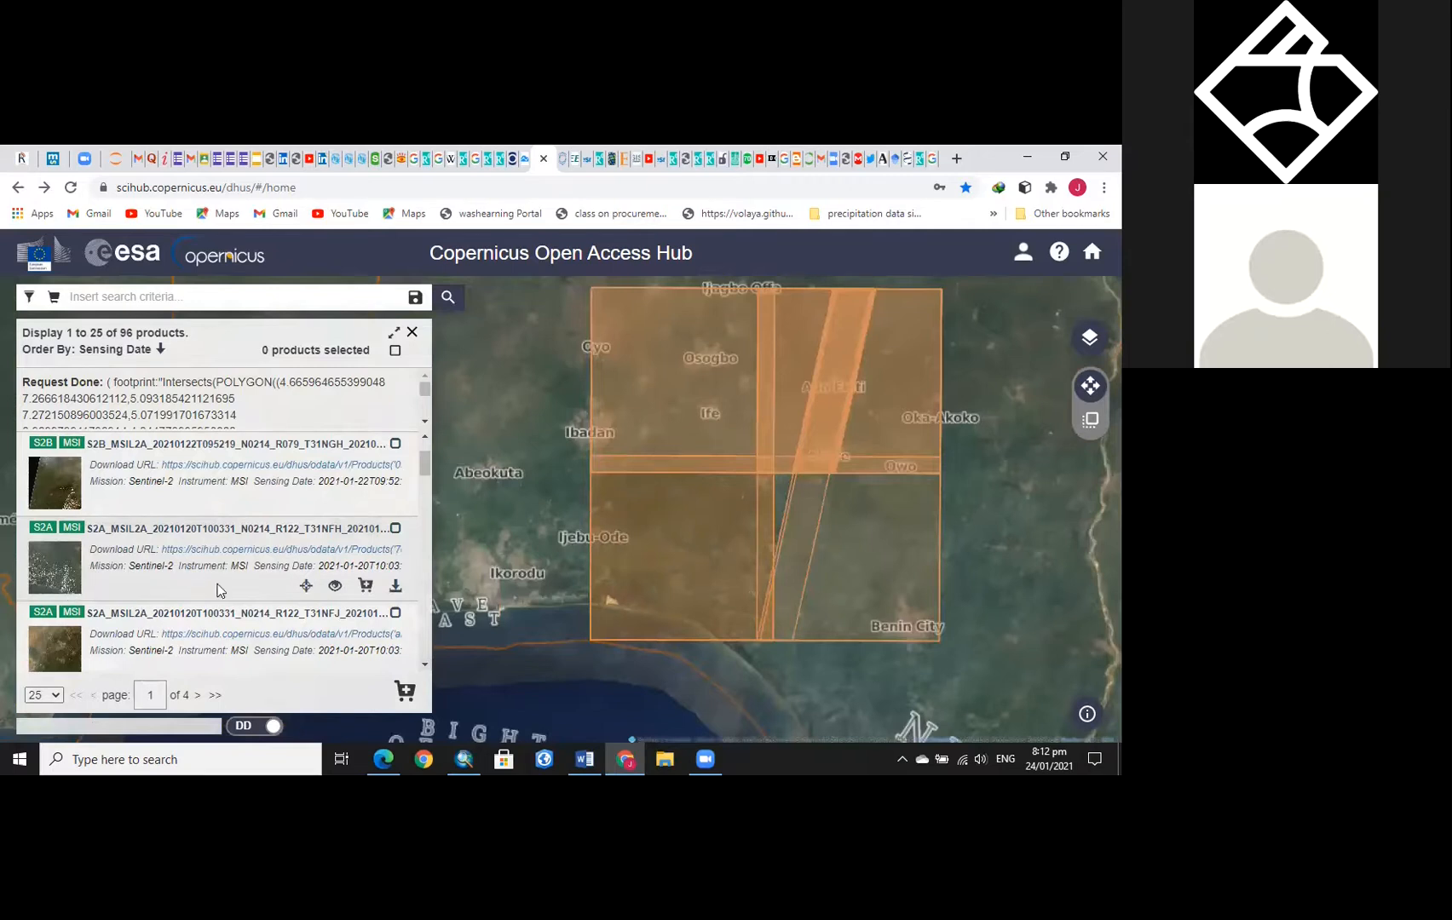
scroll(375, 529, "down", 1)
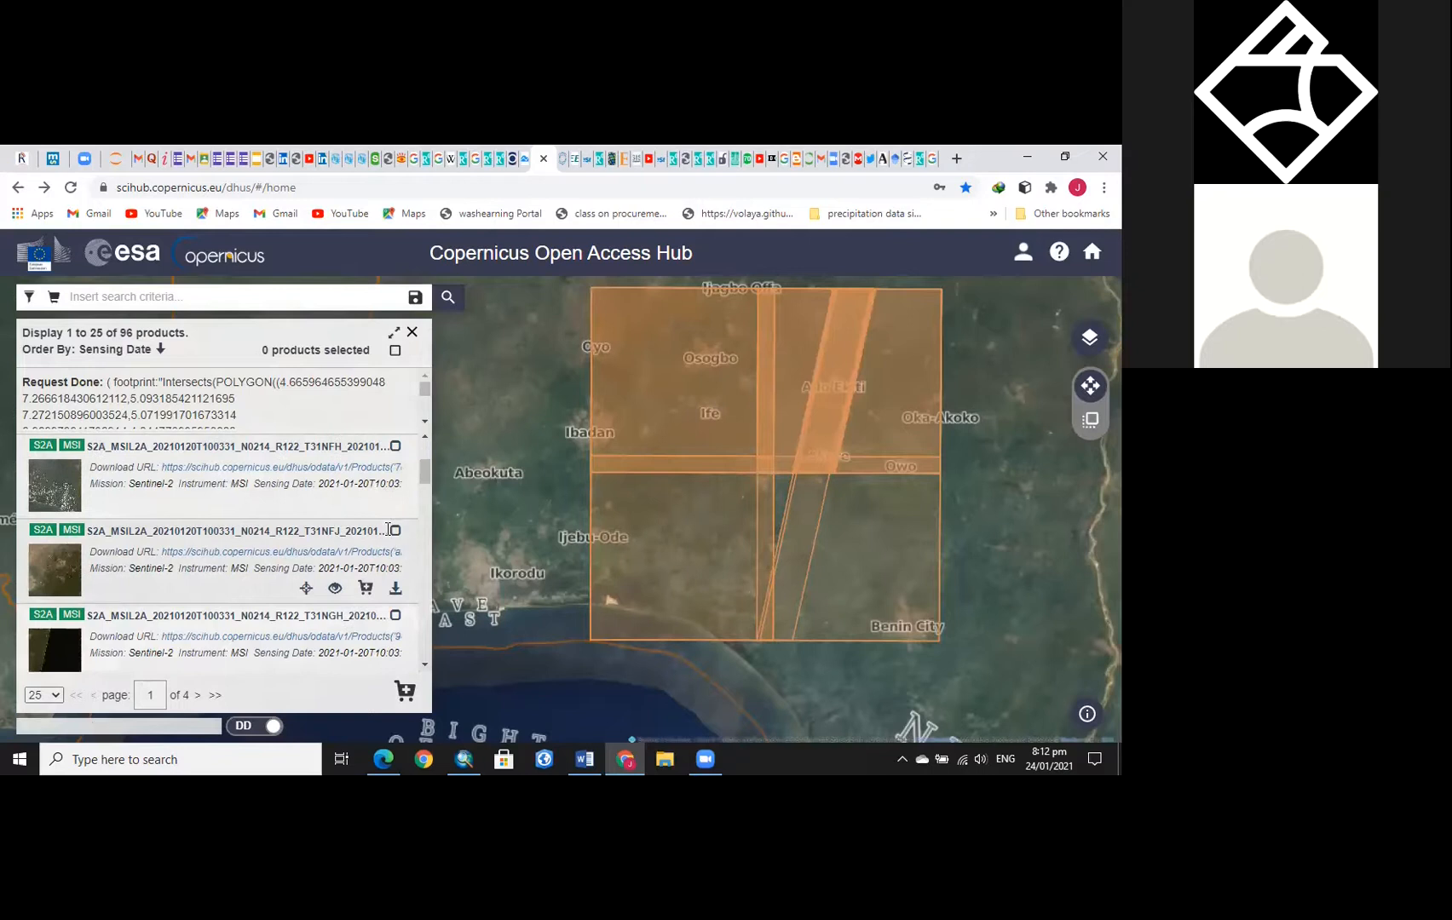
left_click(396, 533)
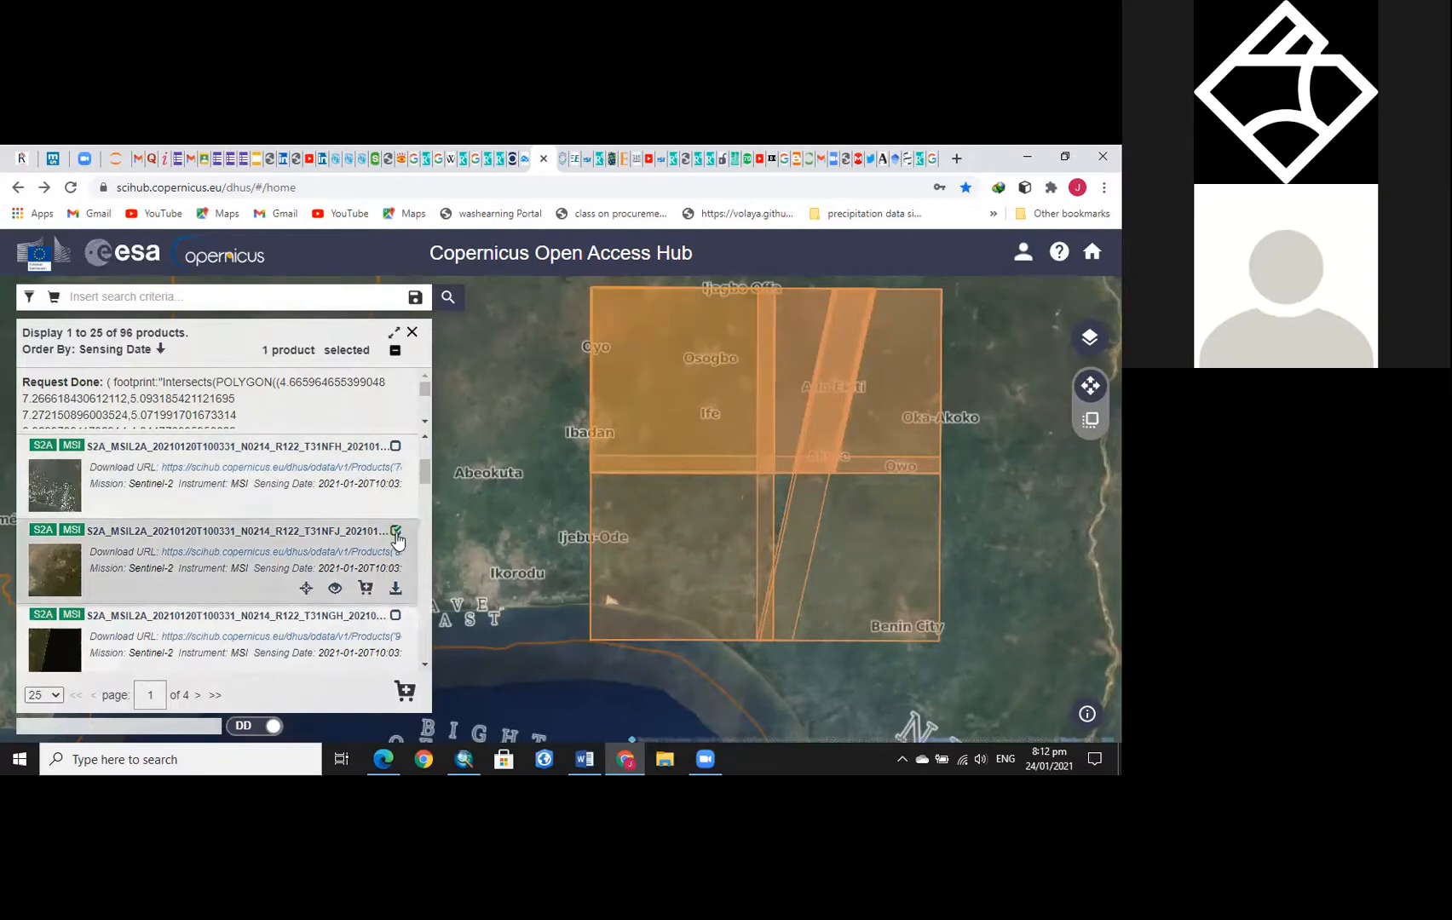
left_click(396, 533)
Check the footprints of the S2B T31NFJ and T31NGJ products from 2021-01-15 and T31NGJ from 2021-01-12, deselecting each
scroll(392, 554, "down", 2)
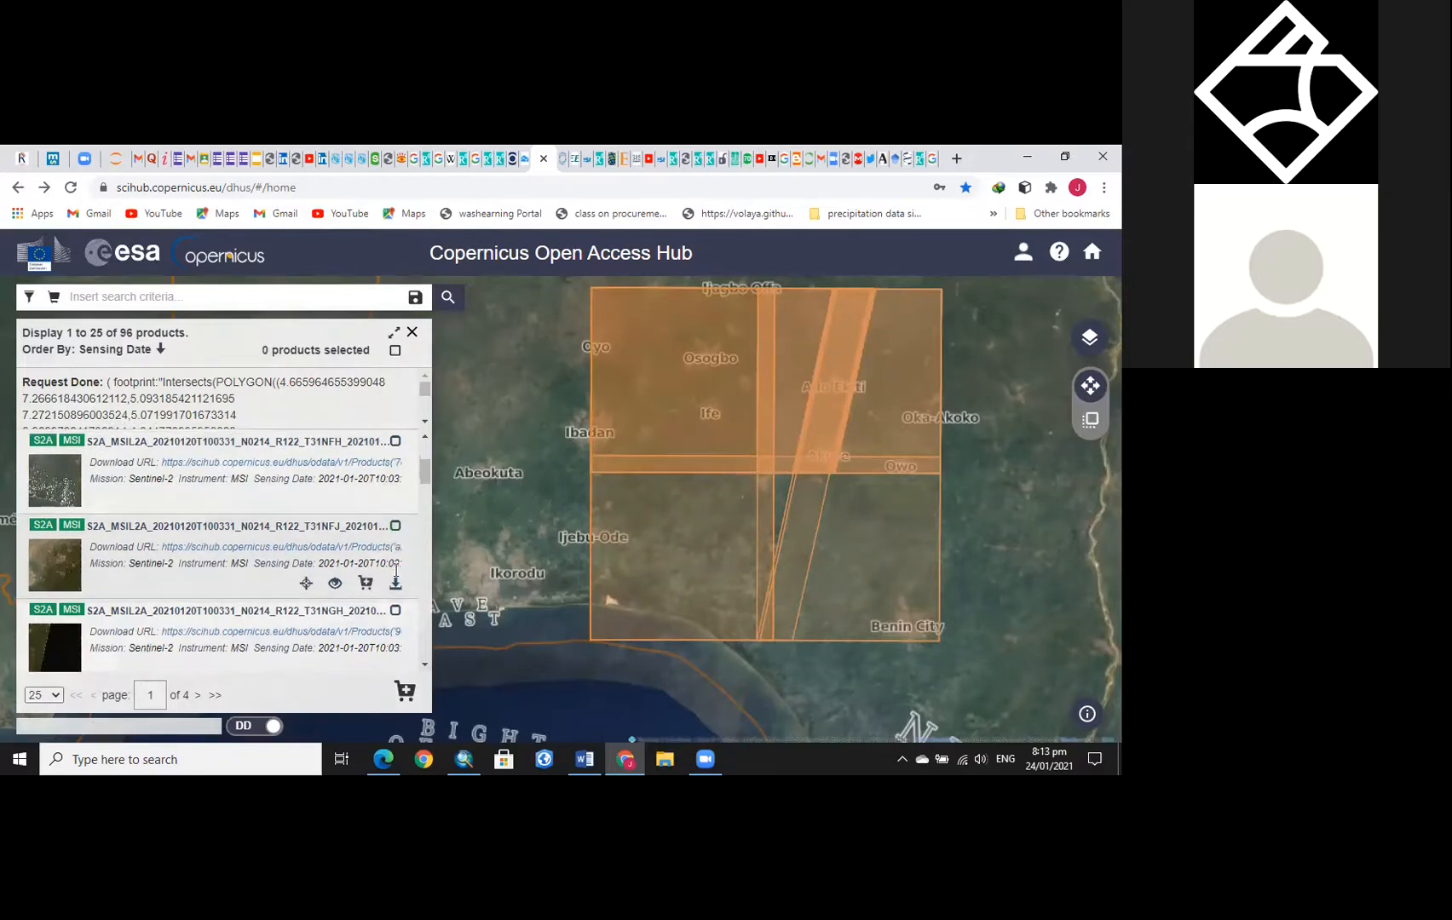
scroll(392, 562, "down", 3)
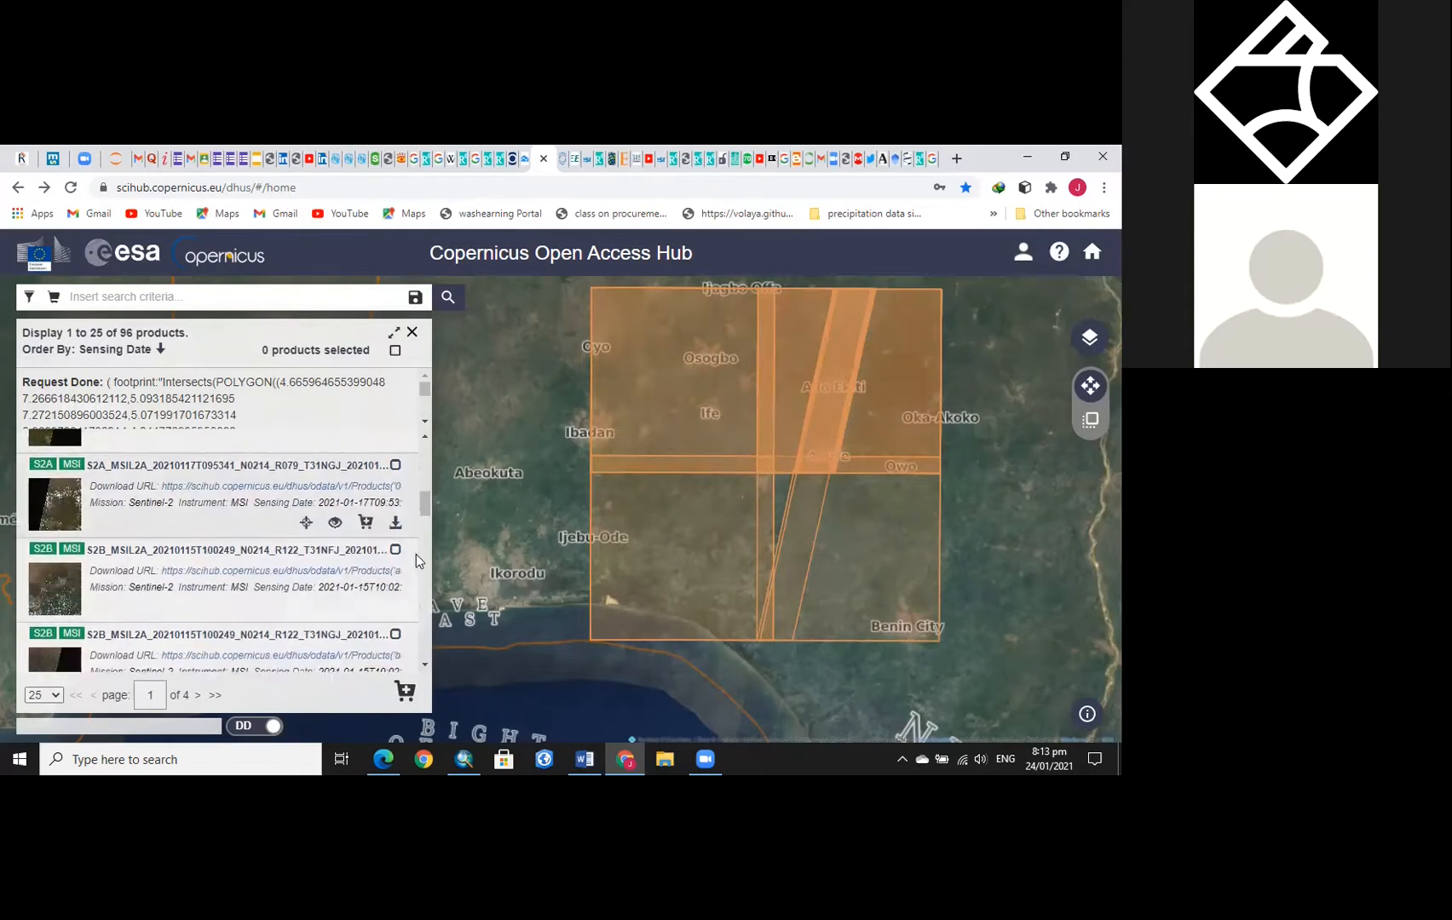
left_click(395, 546)
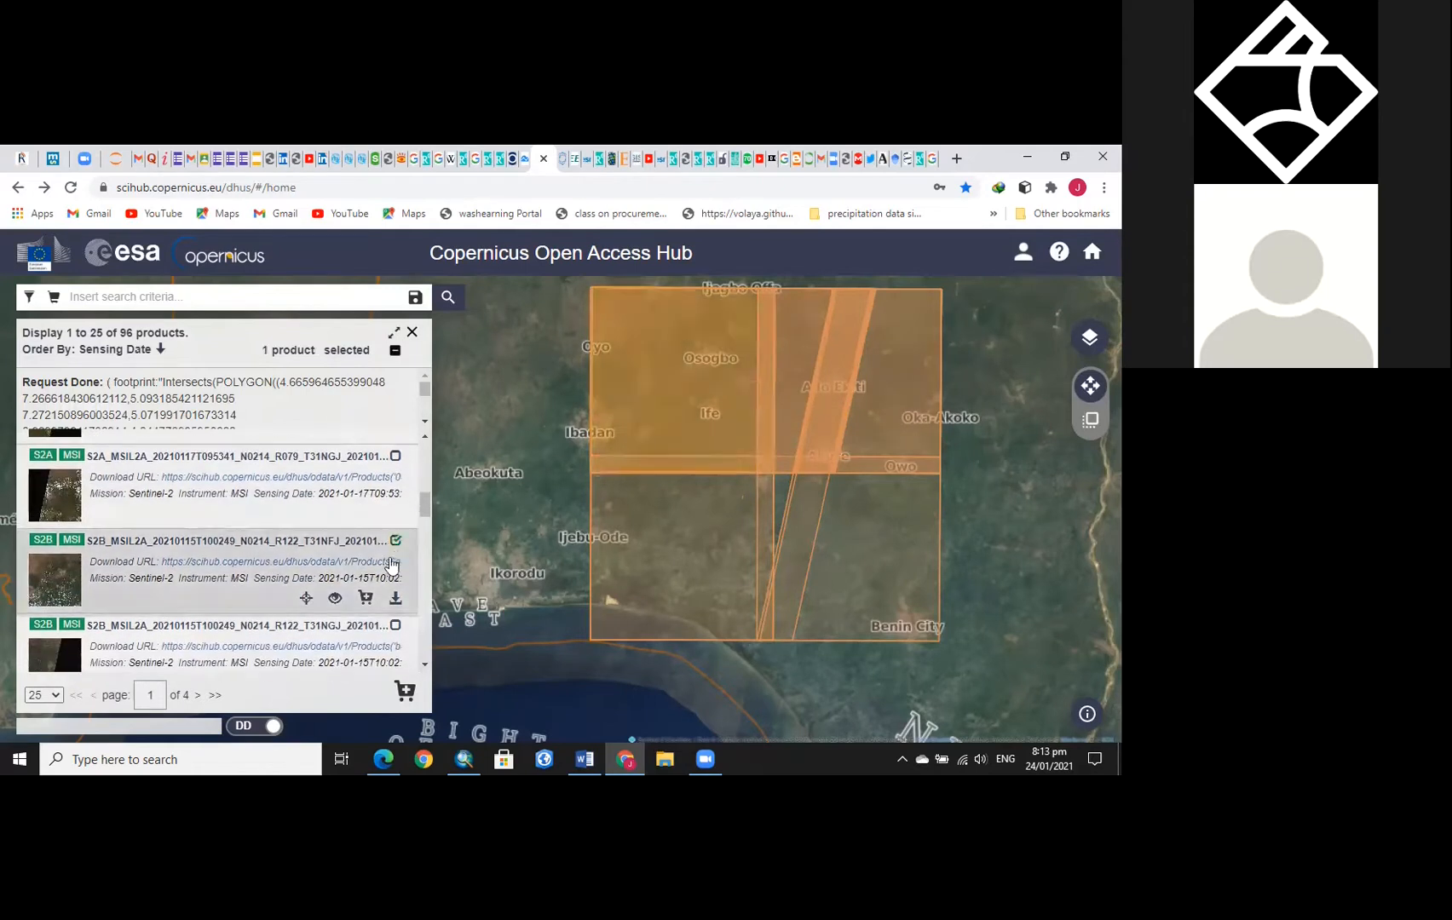
left_click(395, 546)
scroll(396, 554, "down", 1)
left_click(396, 545)
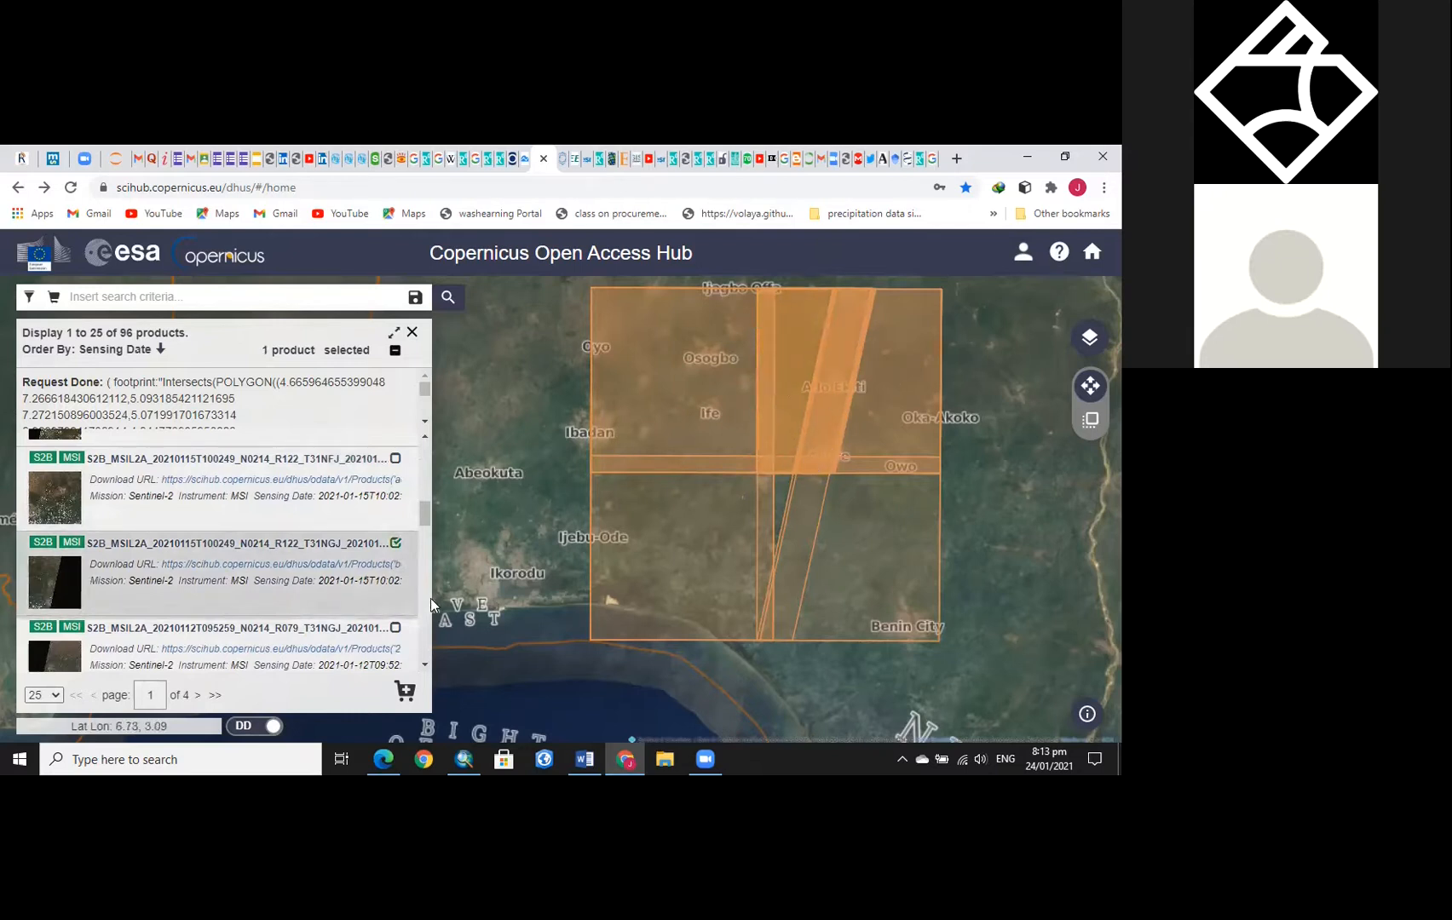
left_click(396, 544)
scroll(395, 529, "down", 2)
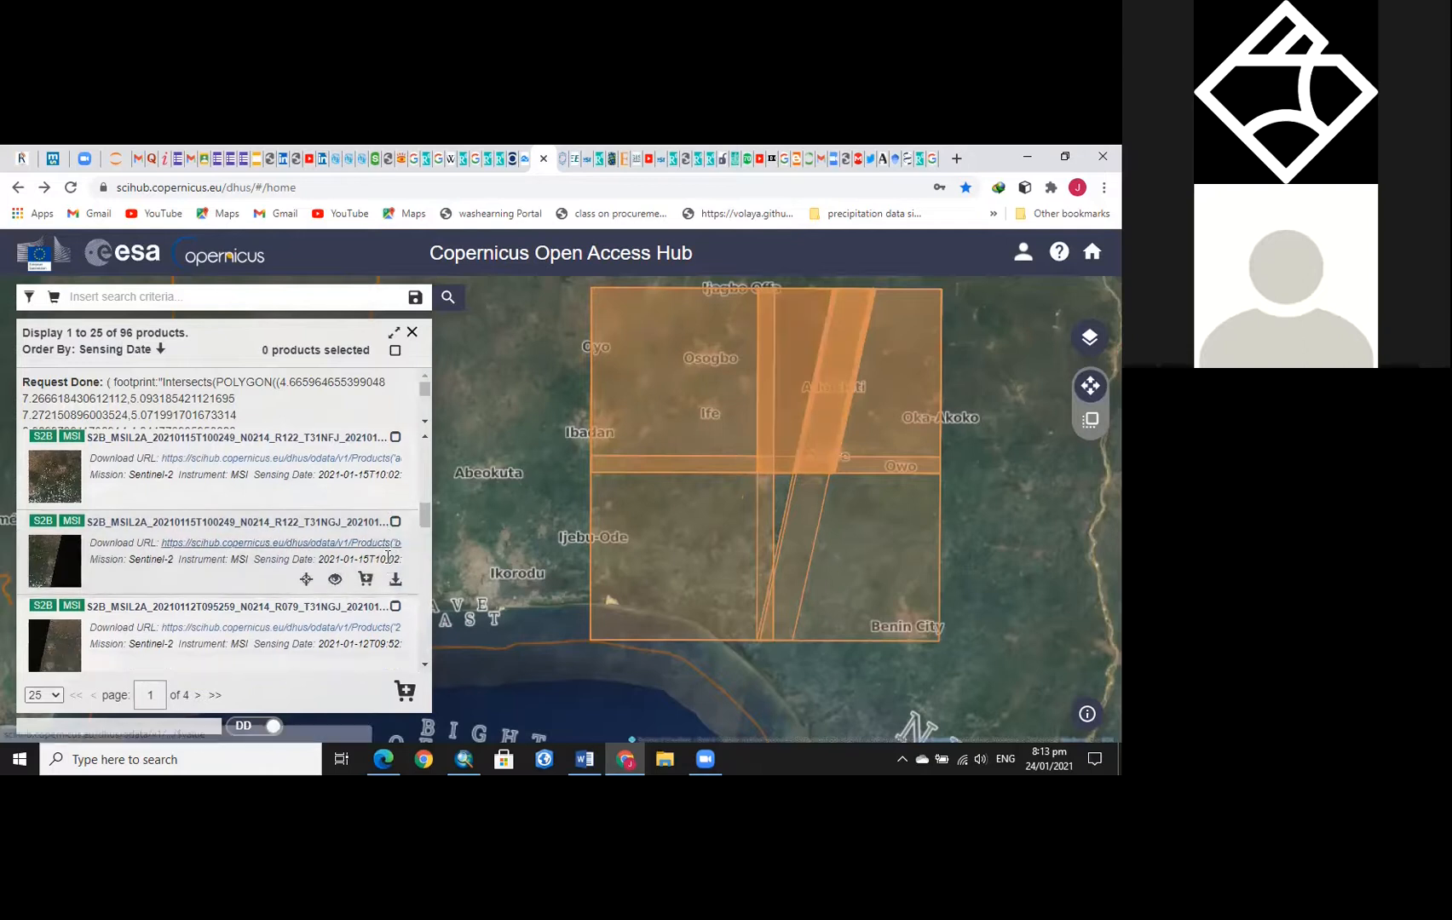
left_click(395, 466)
left_click(396, 465)
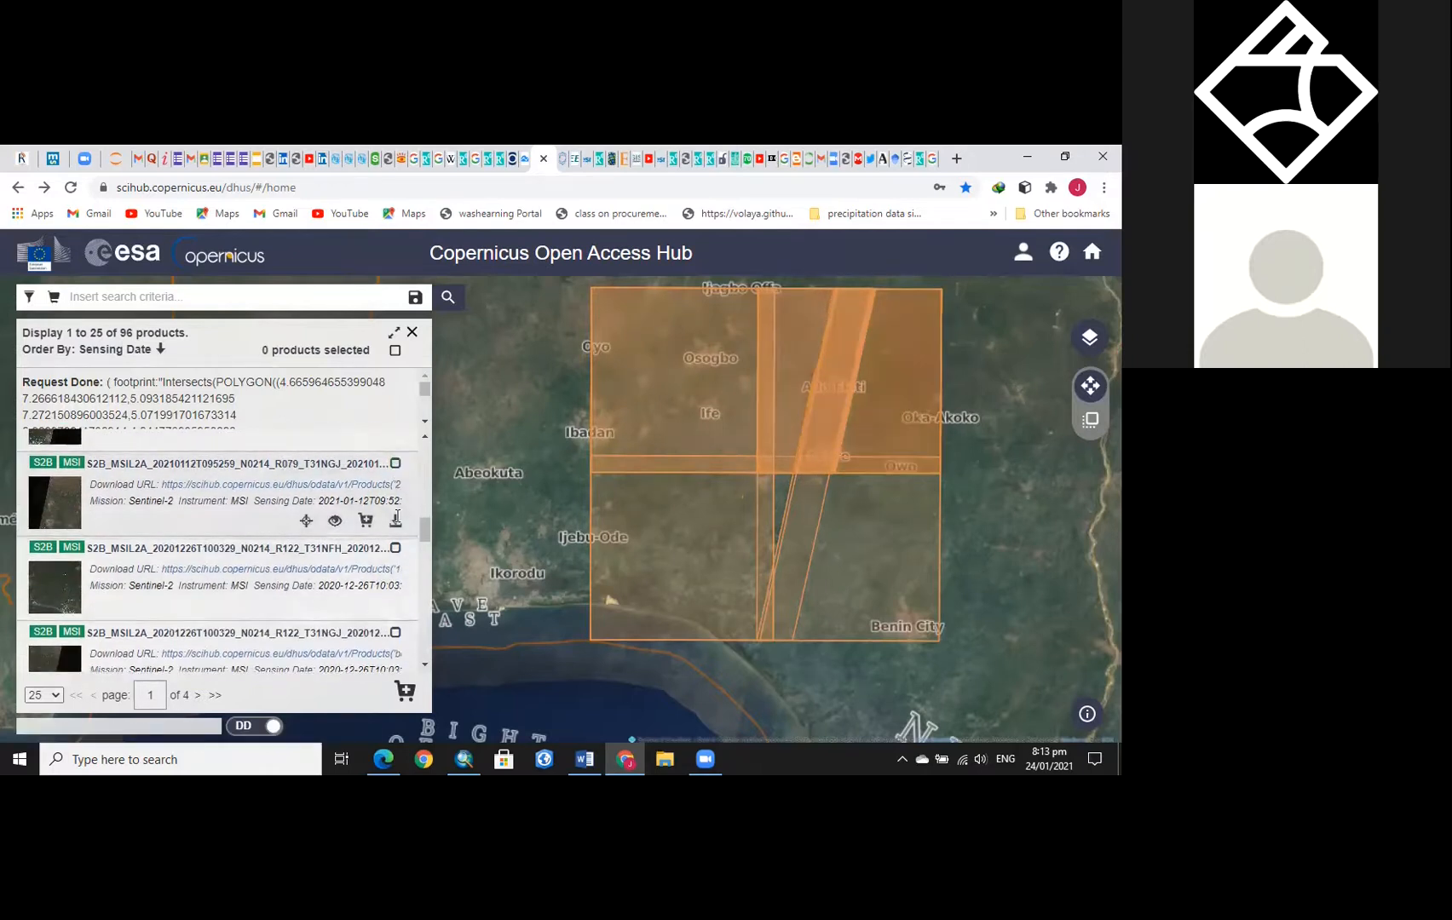
Select the S2B T31NFH product sensed 2020-12-26 and examine its footprint around Ondo alongside the neighbouring tiles
left_click(395, 550)
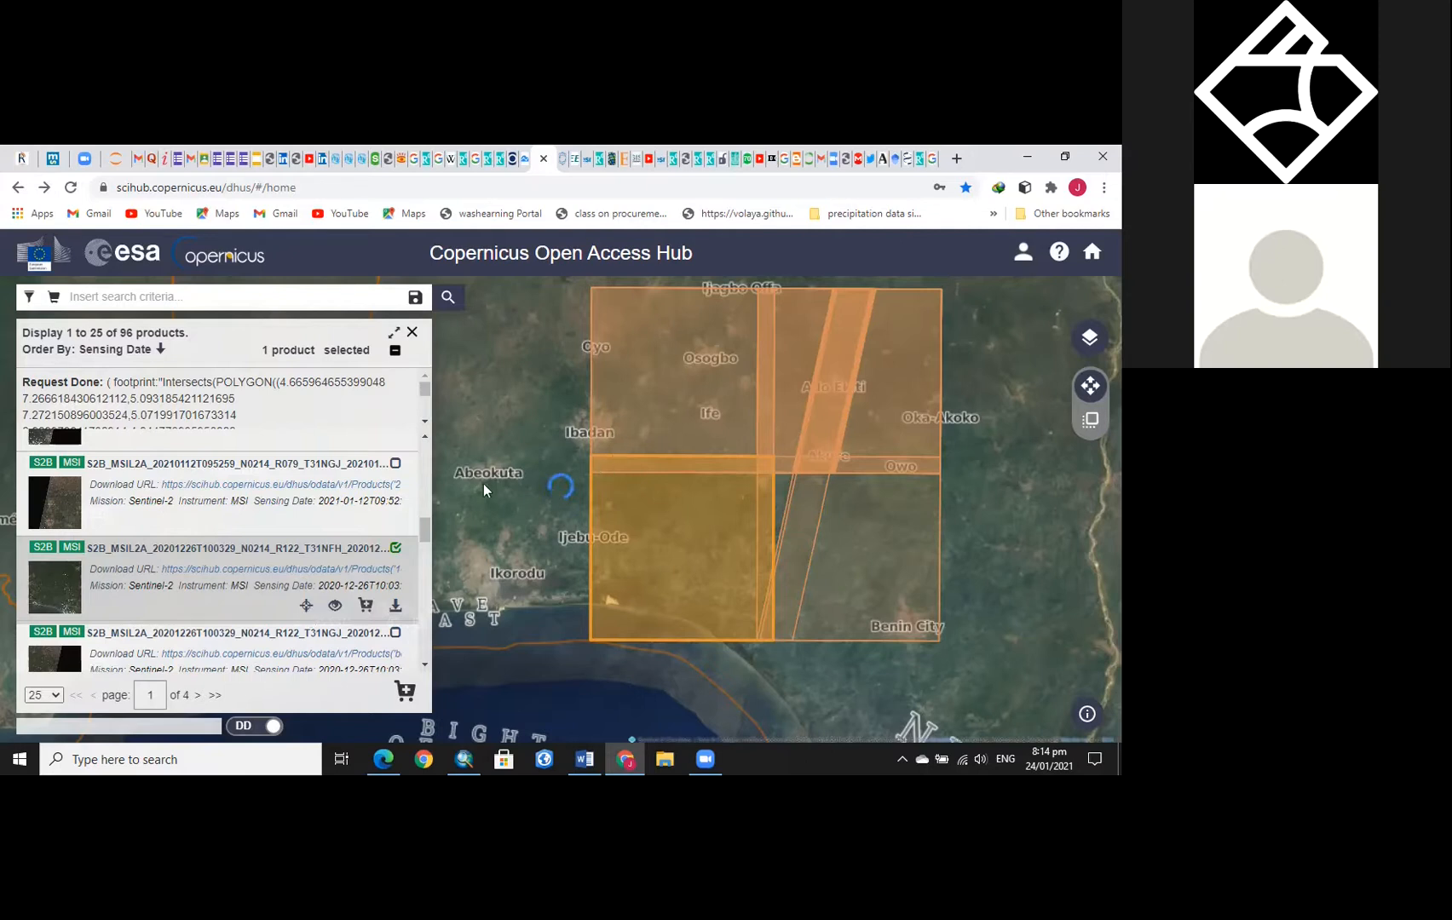
scroll(694, 366, "up", 1)
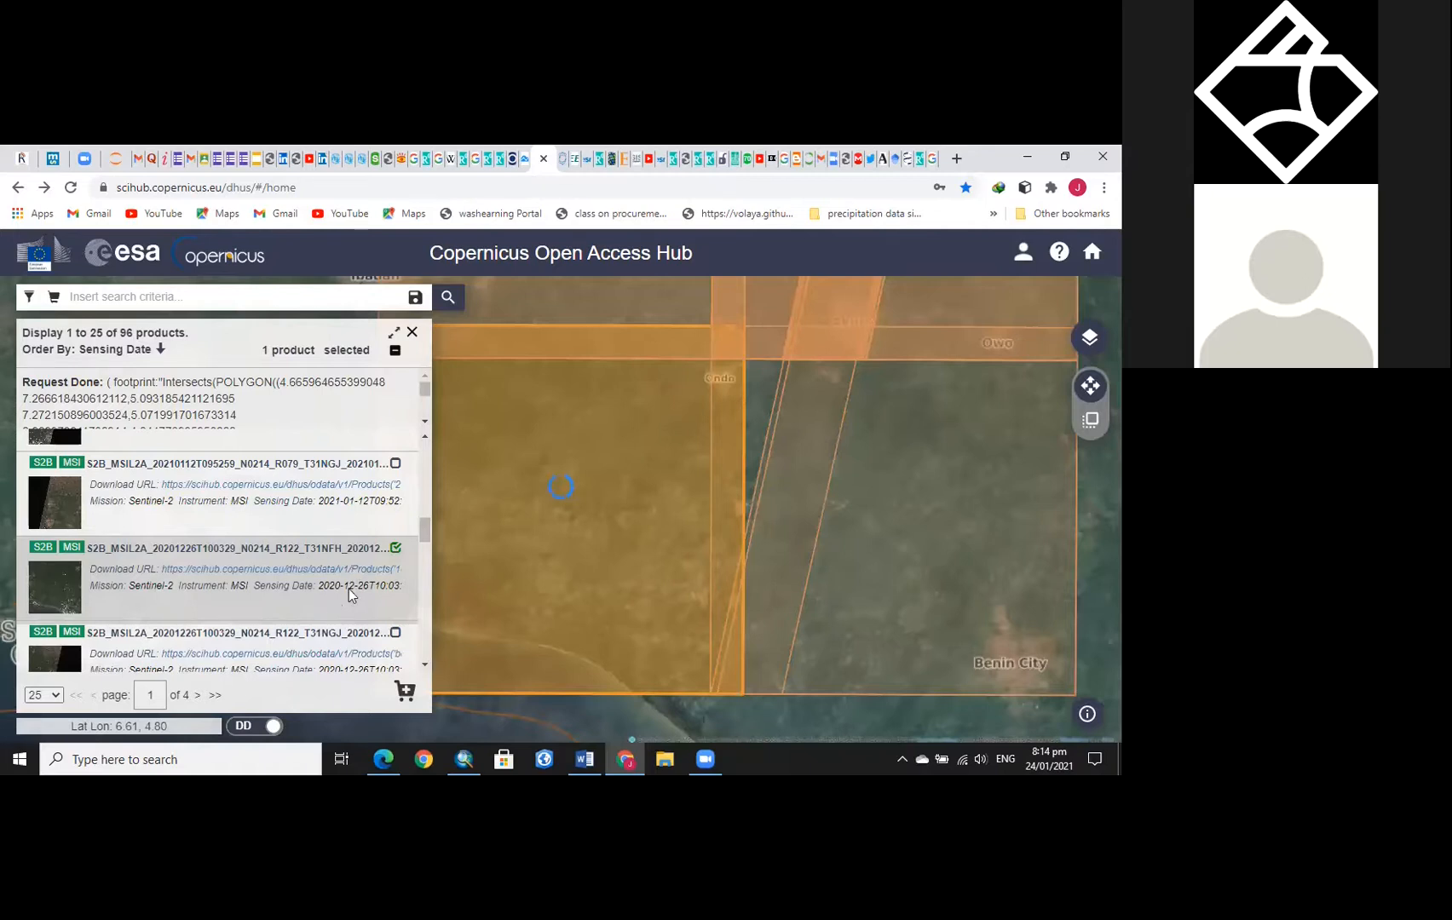
mouse_move(407, 617)
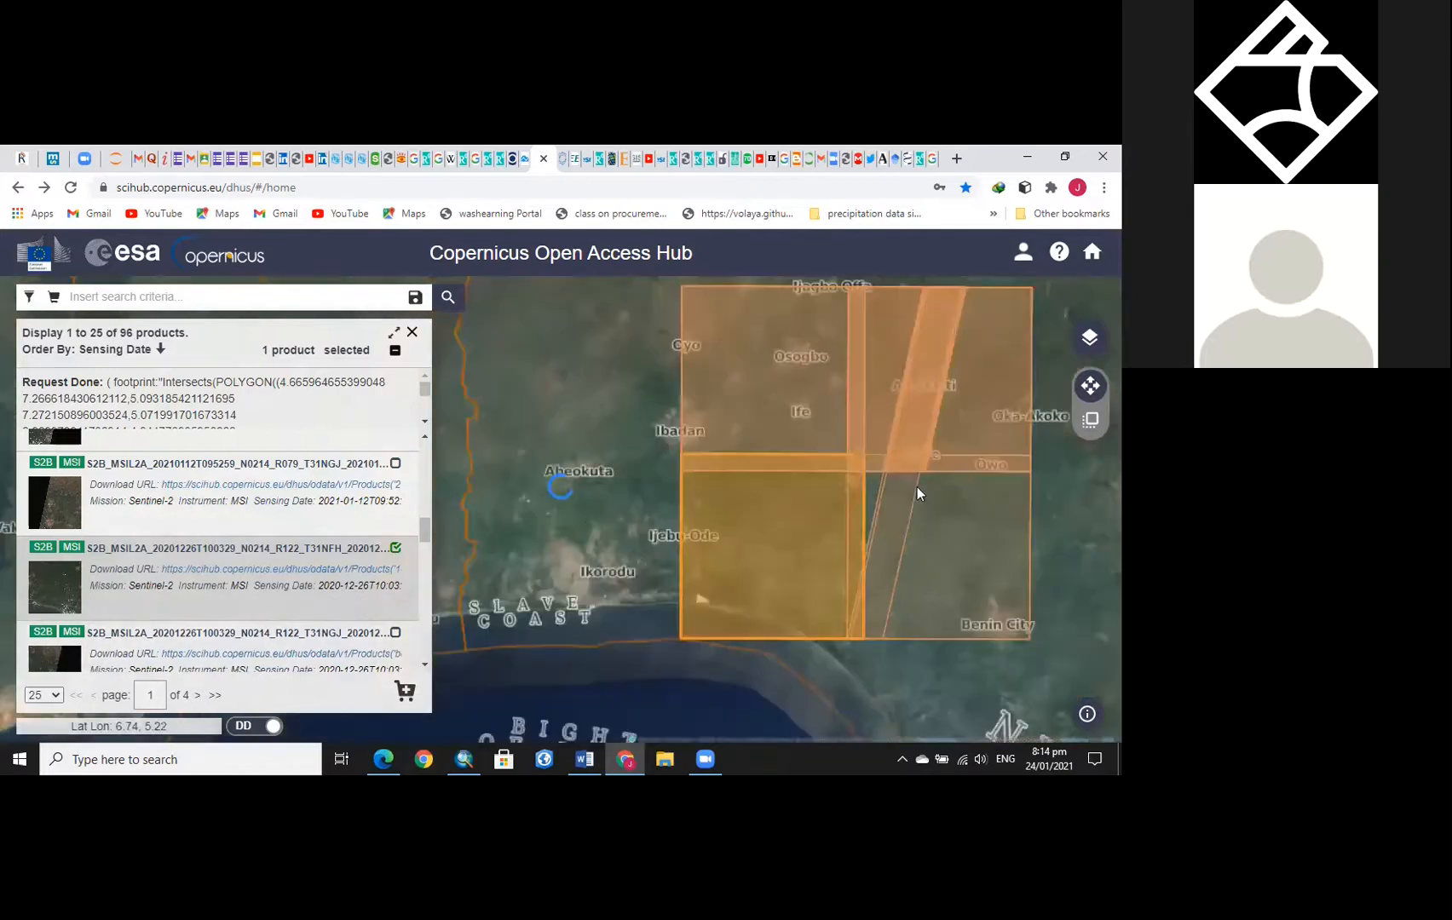
scroll(891, 441, "down", 1)
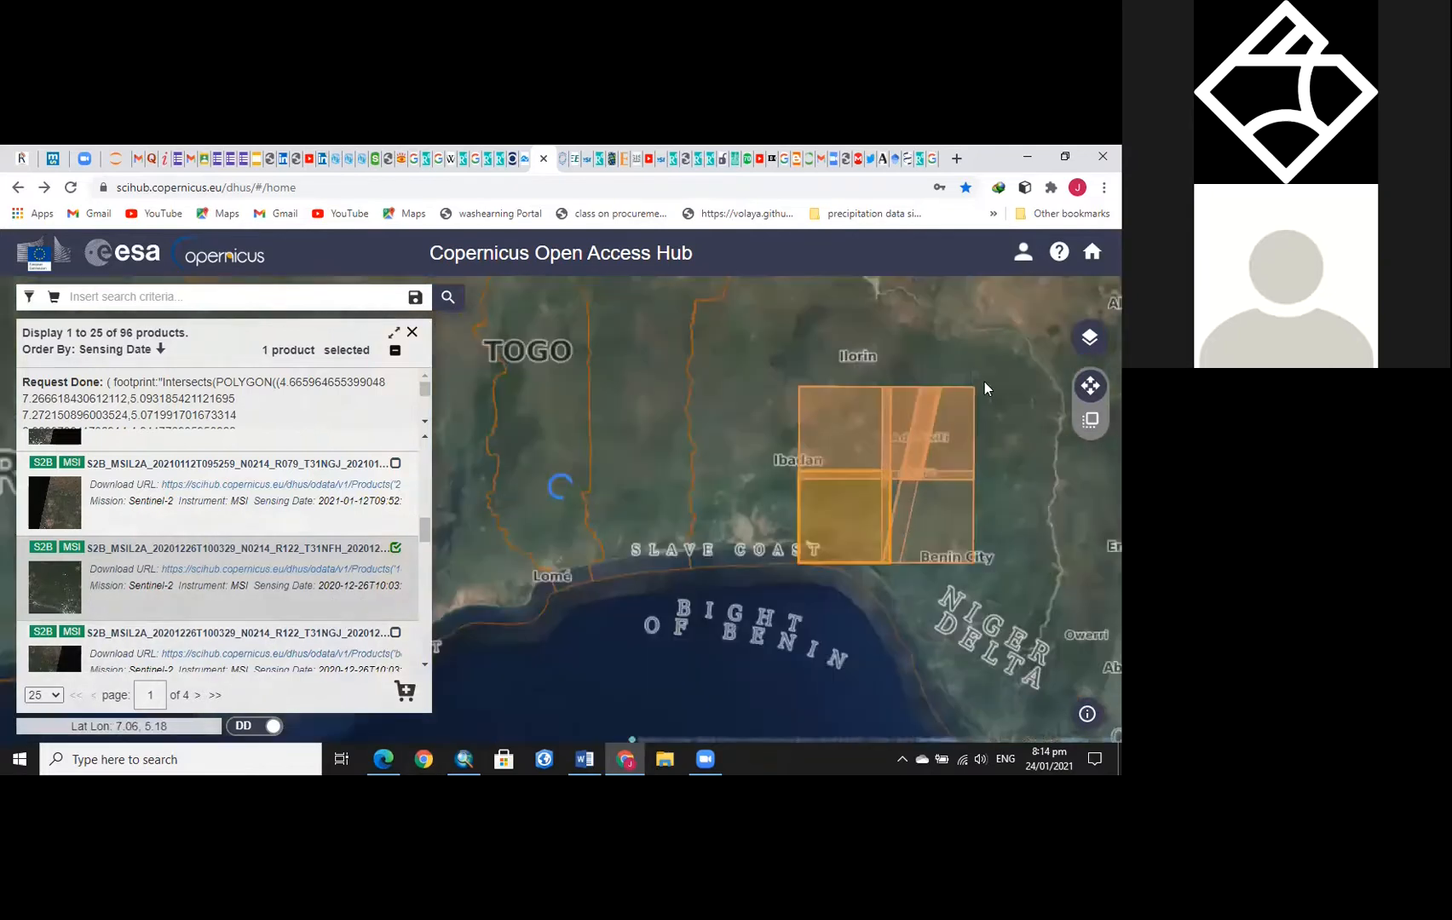
scroll(924, 386, "up", 1)
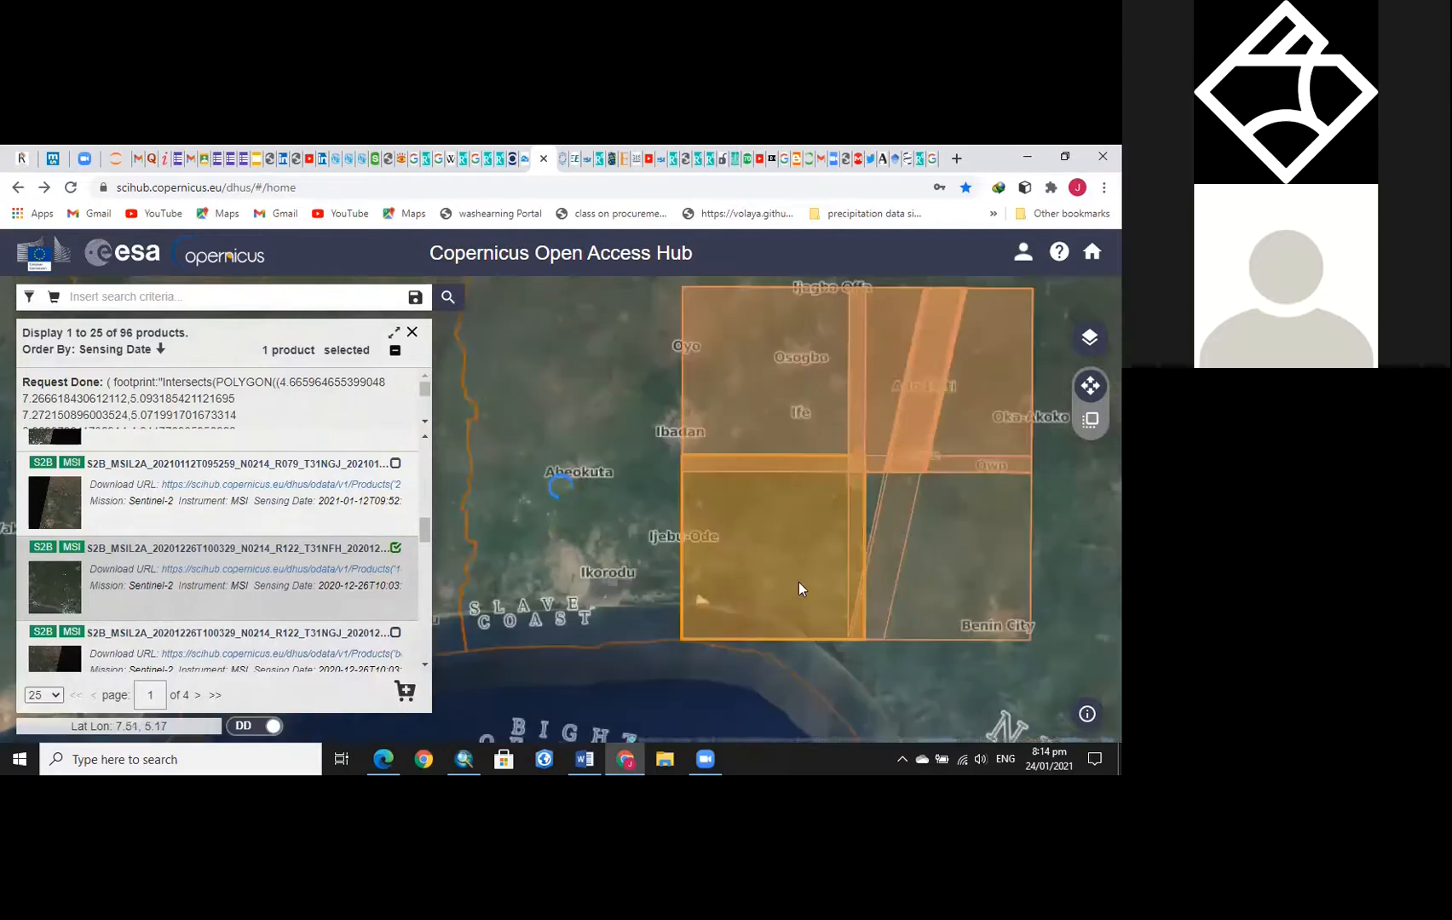
left_click_drag(778, 610, 744, 613)
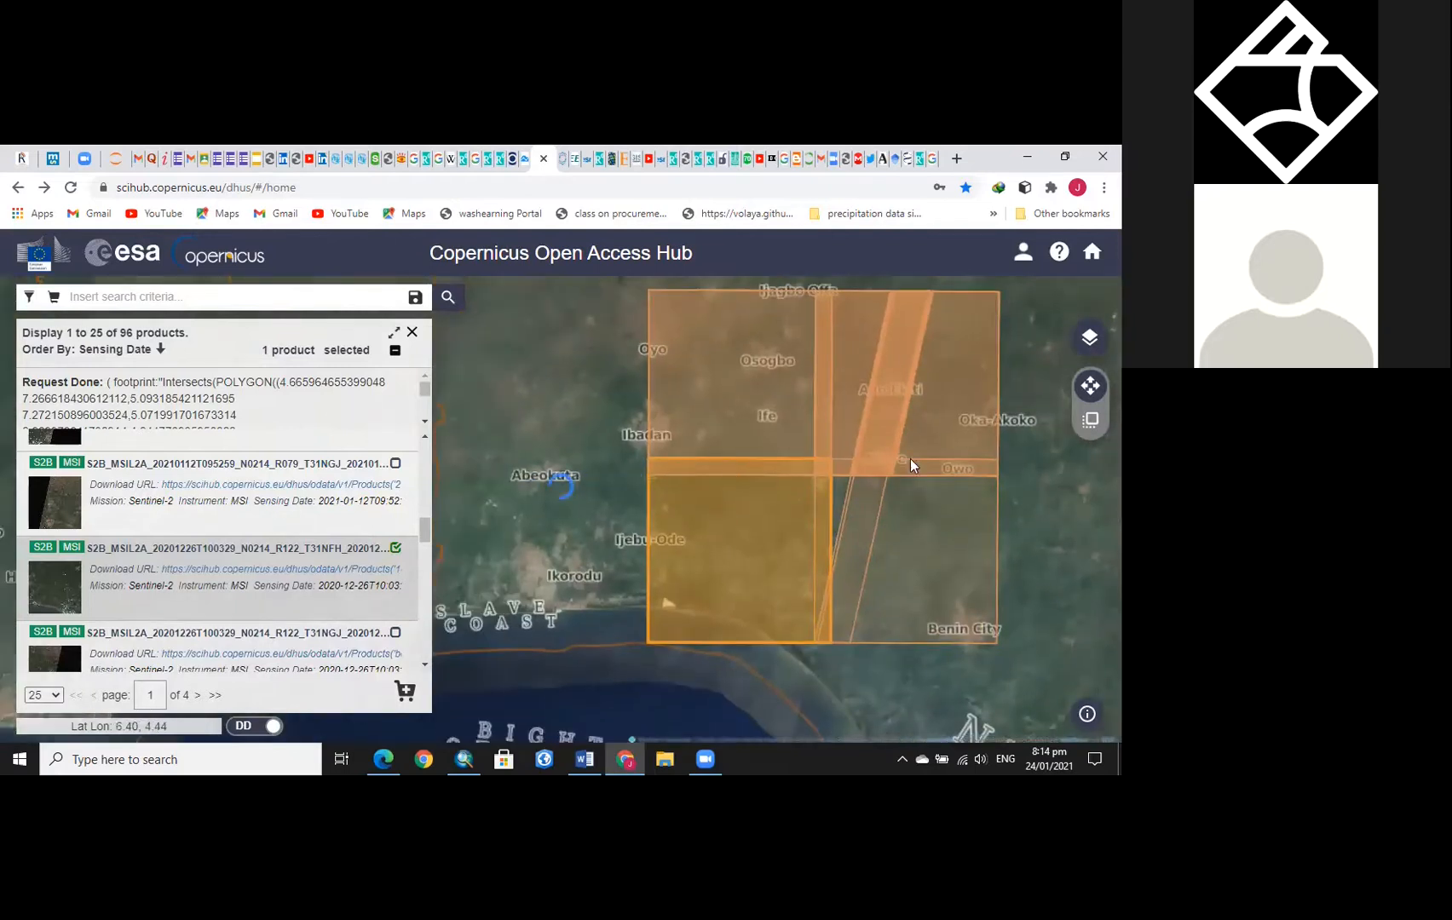
scroll(910, 459, "up", 1)
left_click_drag(879, 489, 858, 566)
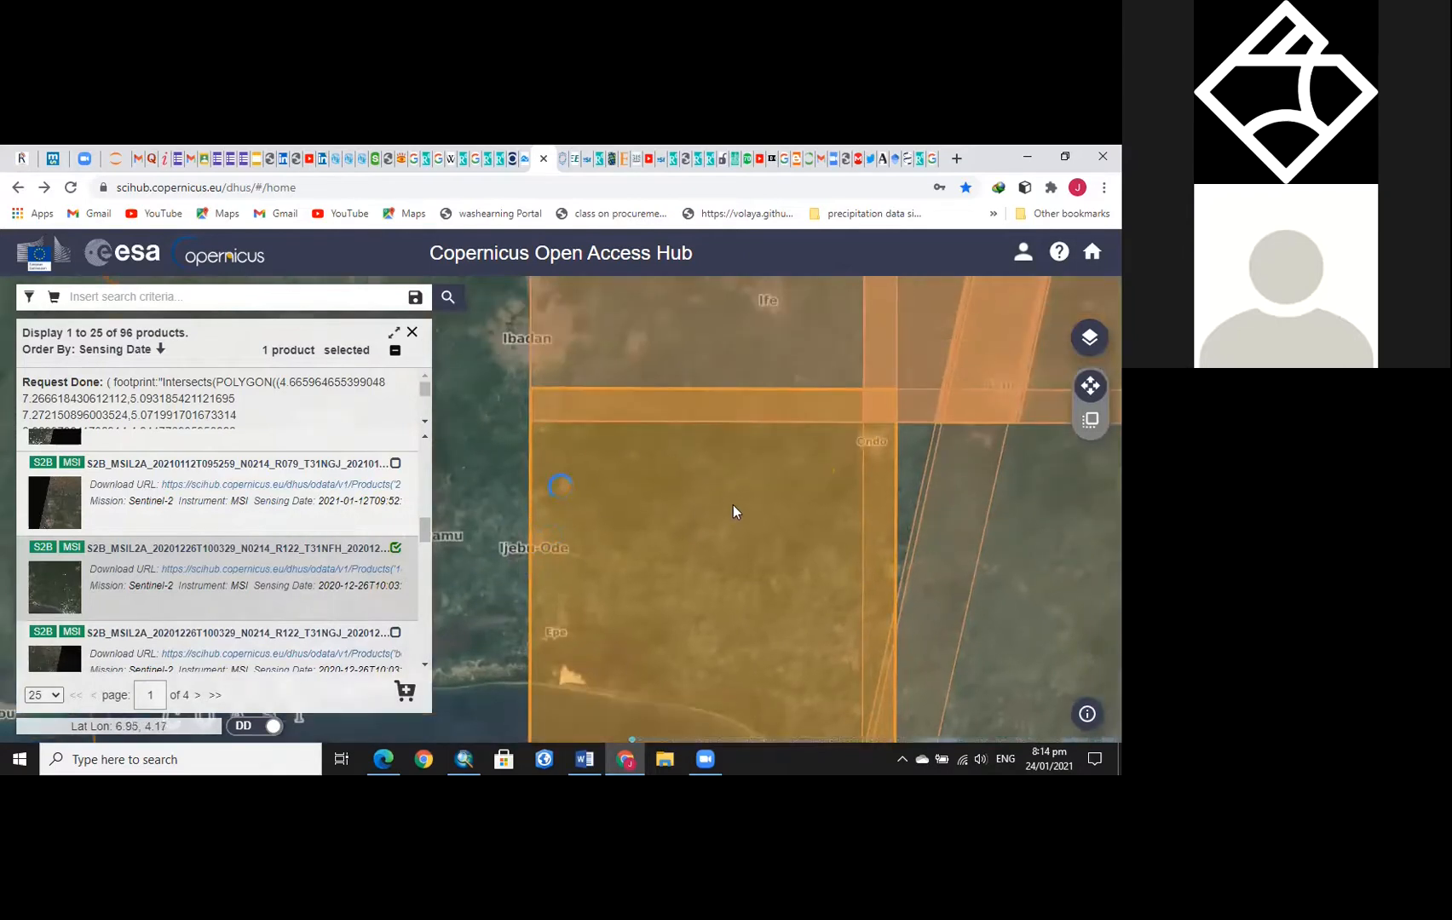
scroll(736, 509, "up", 1)
scroll(811, 549, "up", 1)
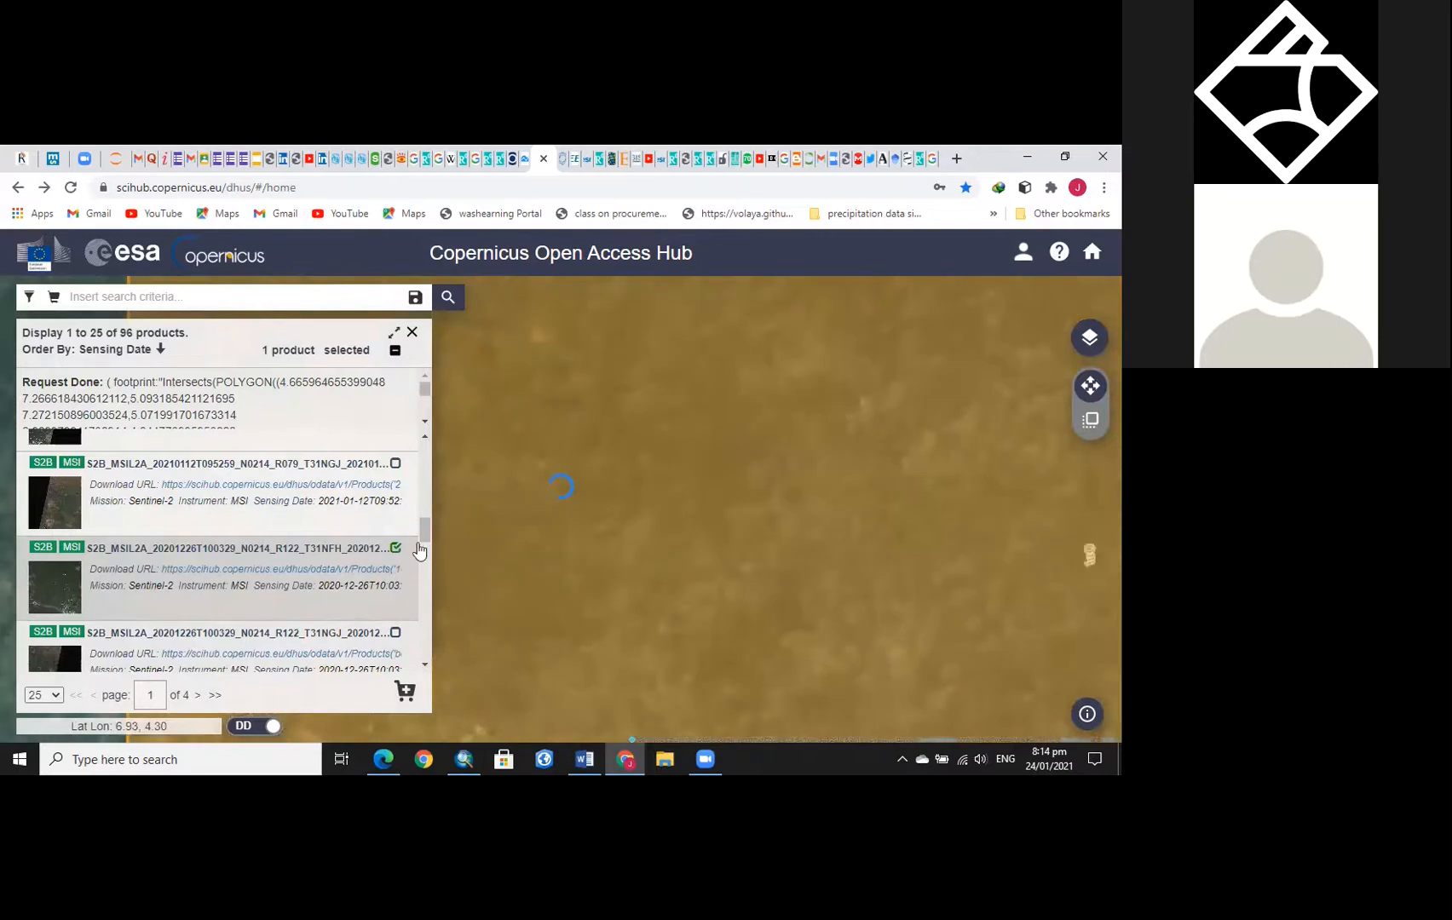
mouse_move(389, 566)
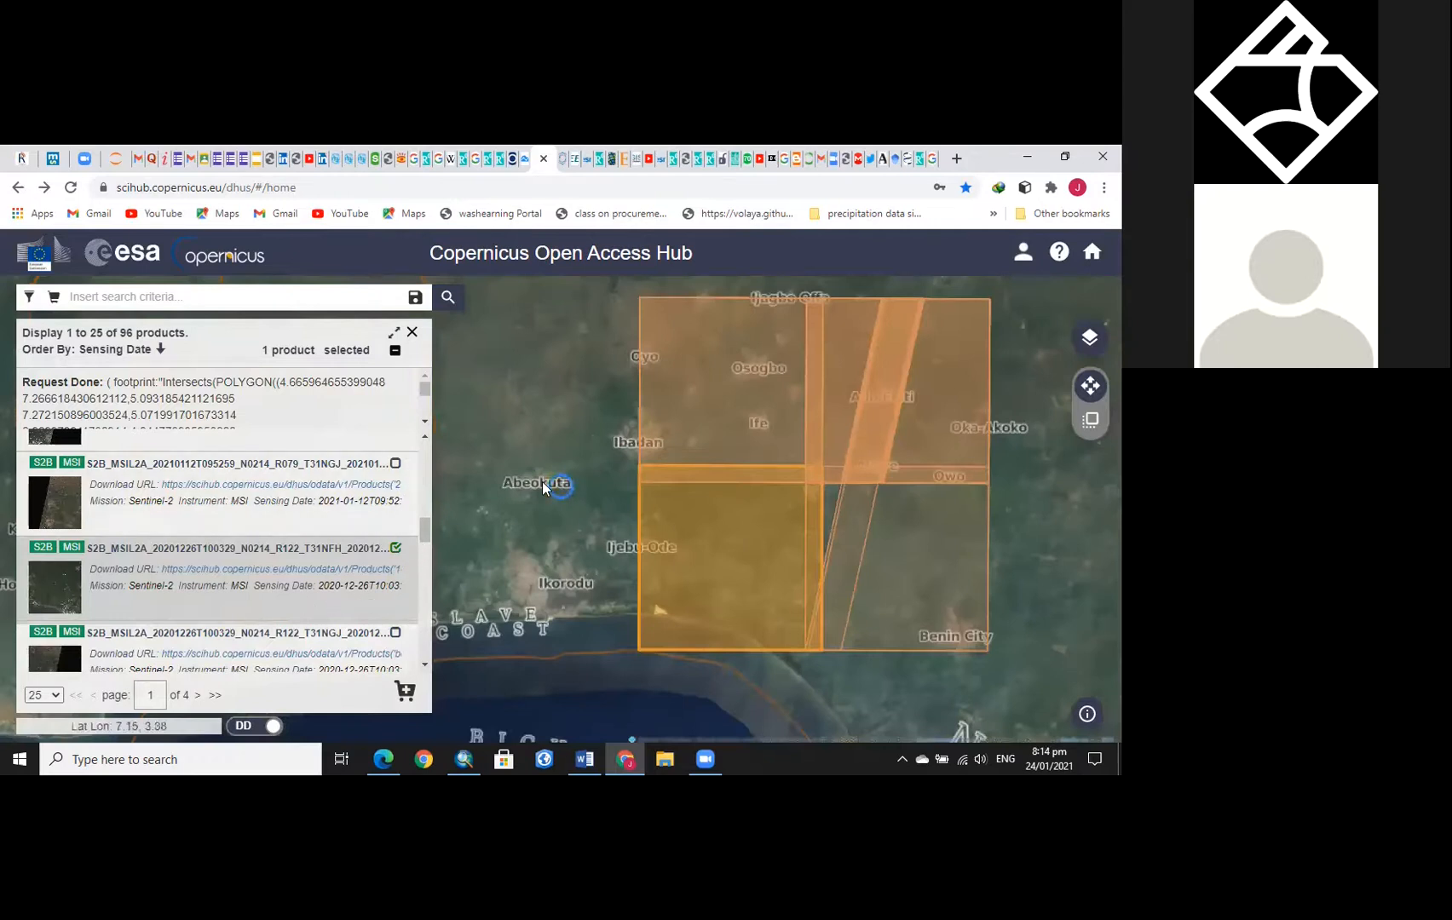
Review the older Sentinel-2 products listed after the selected S2B T31NFH entry sensed 2020-12-26, and return to that entry's download option
scroll(366, 588, "down", 2)
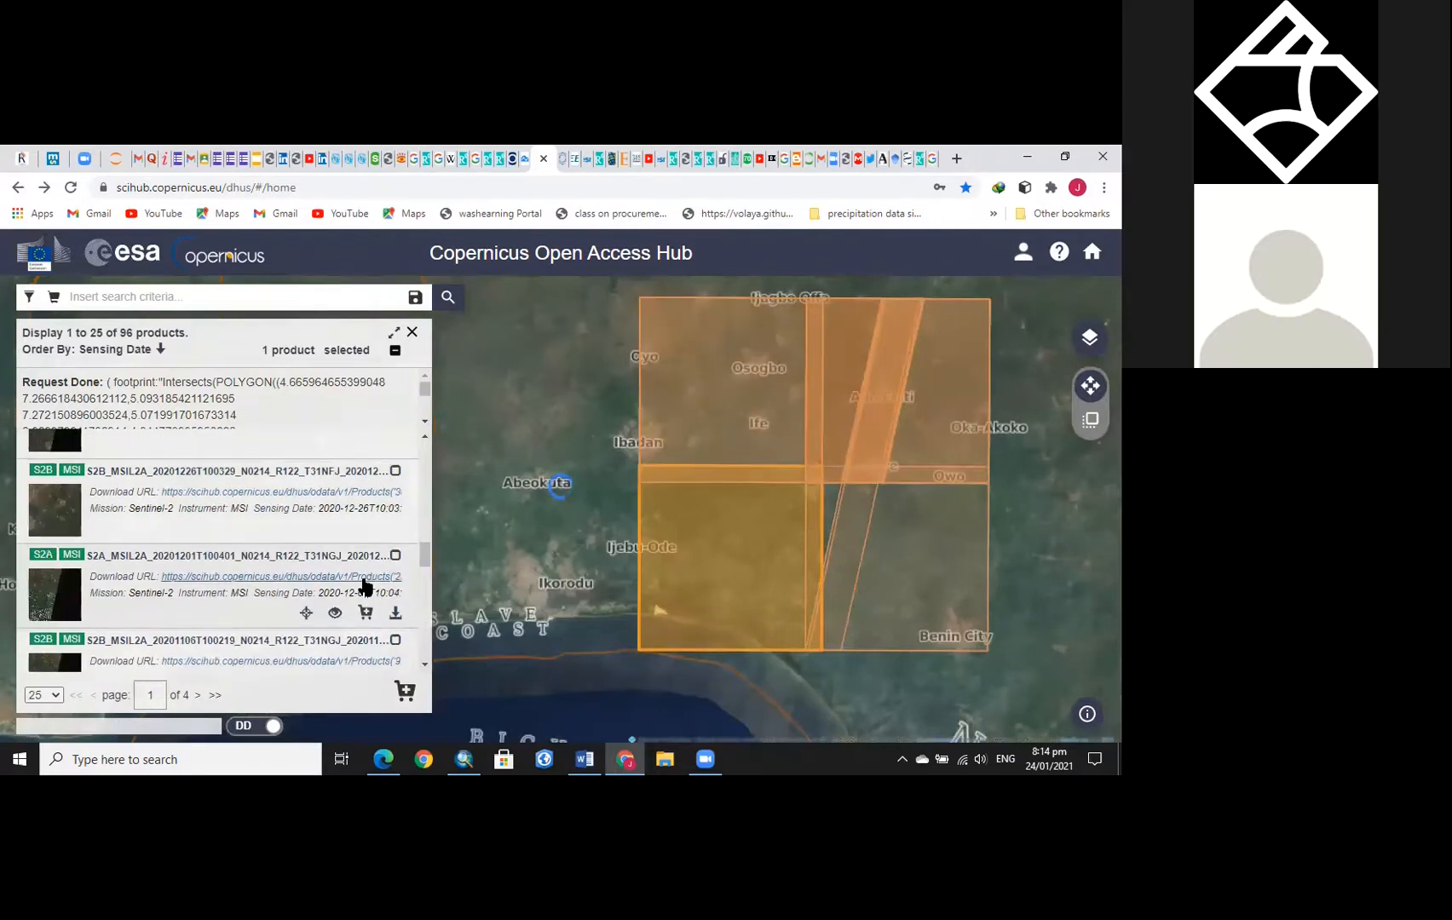
scroll(365, 586, "down", 10)
scroll(276, 586, "down", 4)
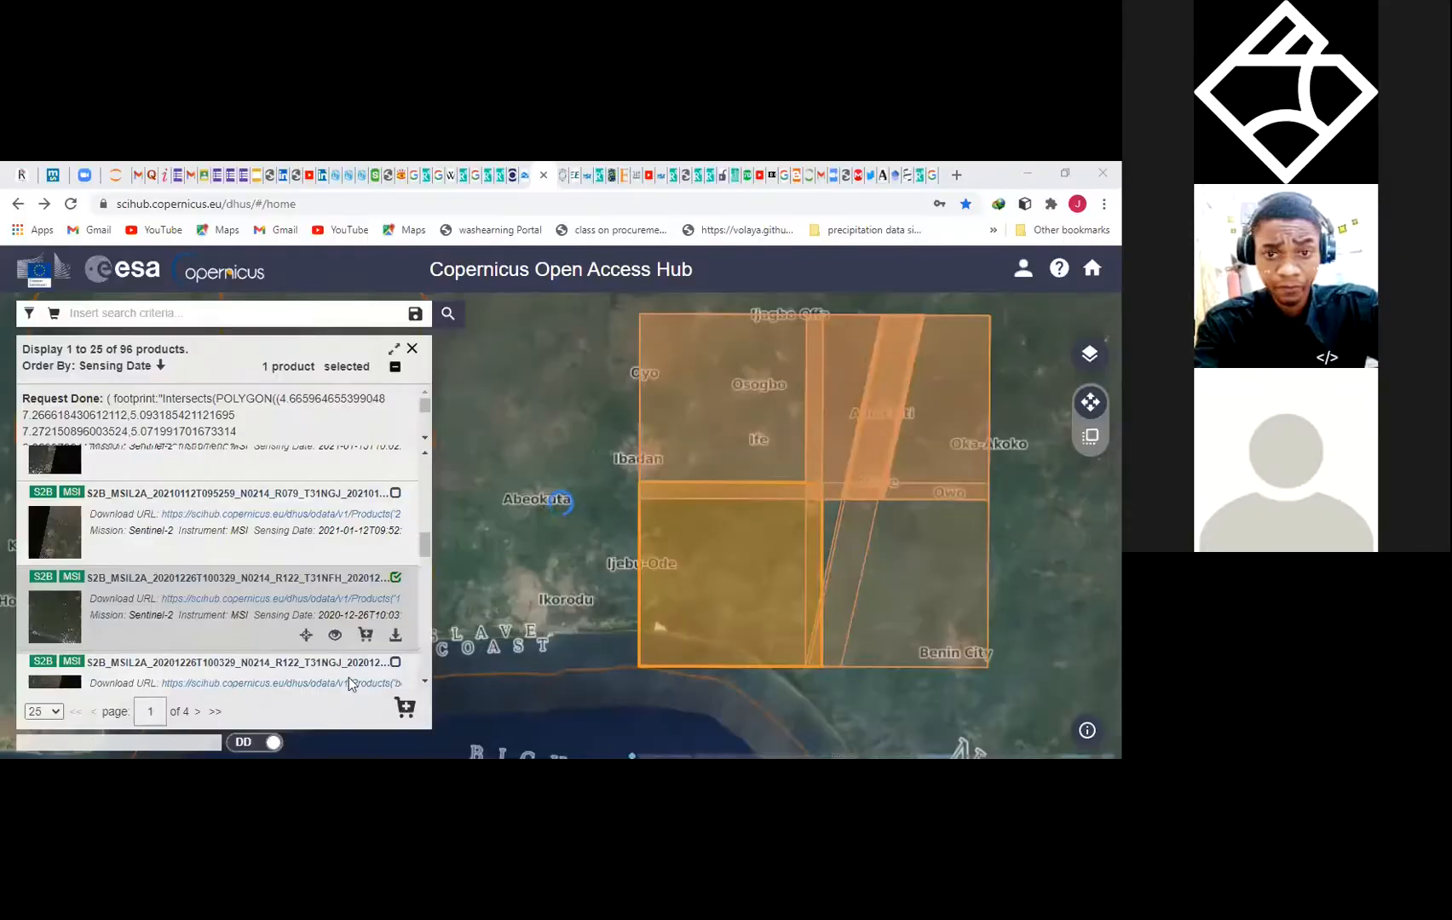
mouse_move(336, 639)
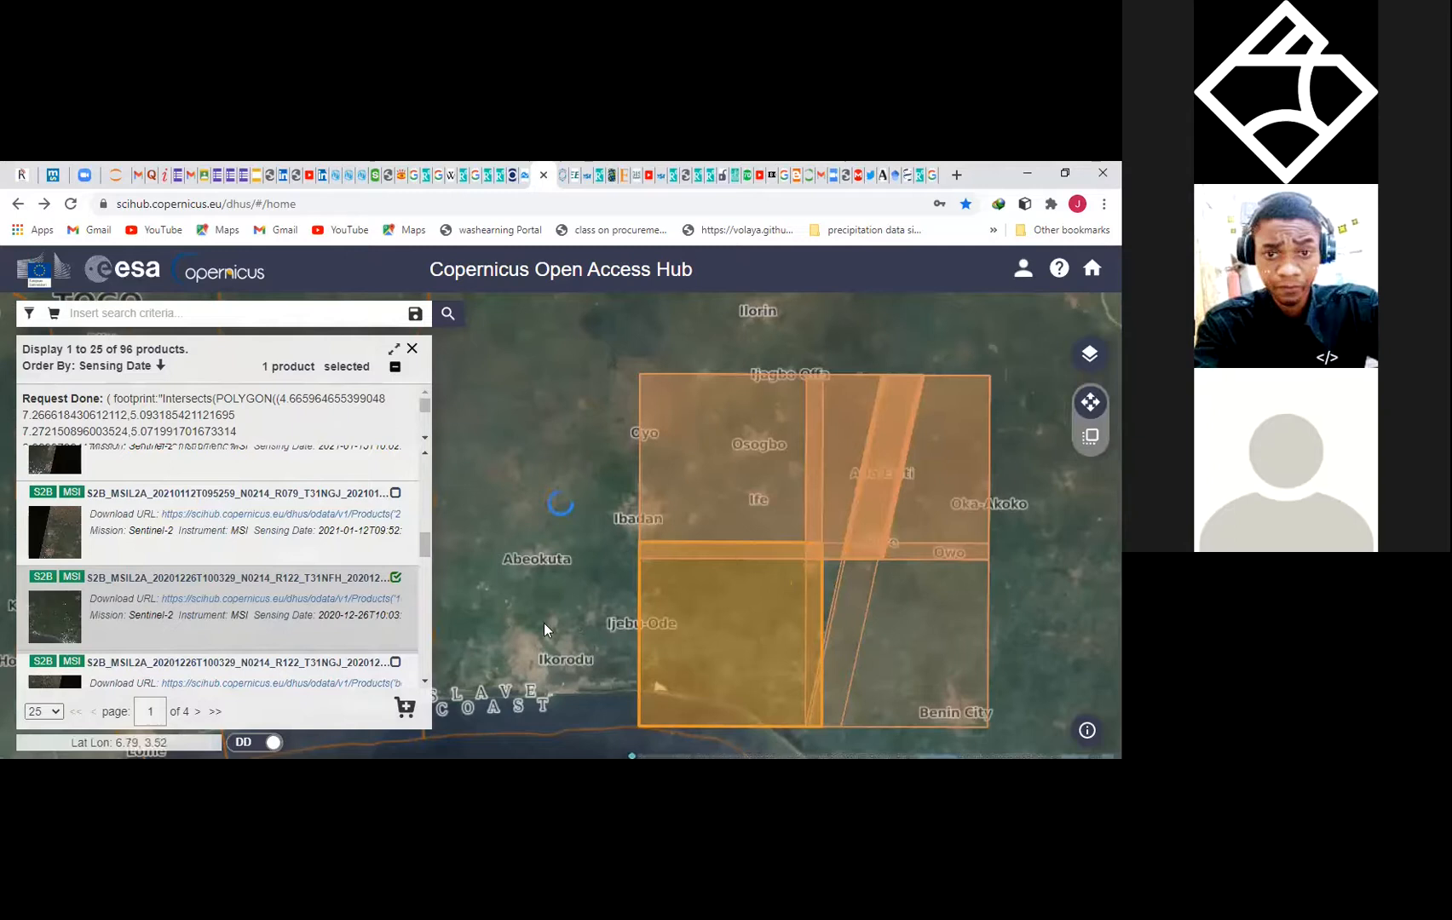
scroll(321, 599, "down", 1)
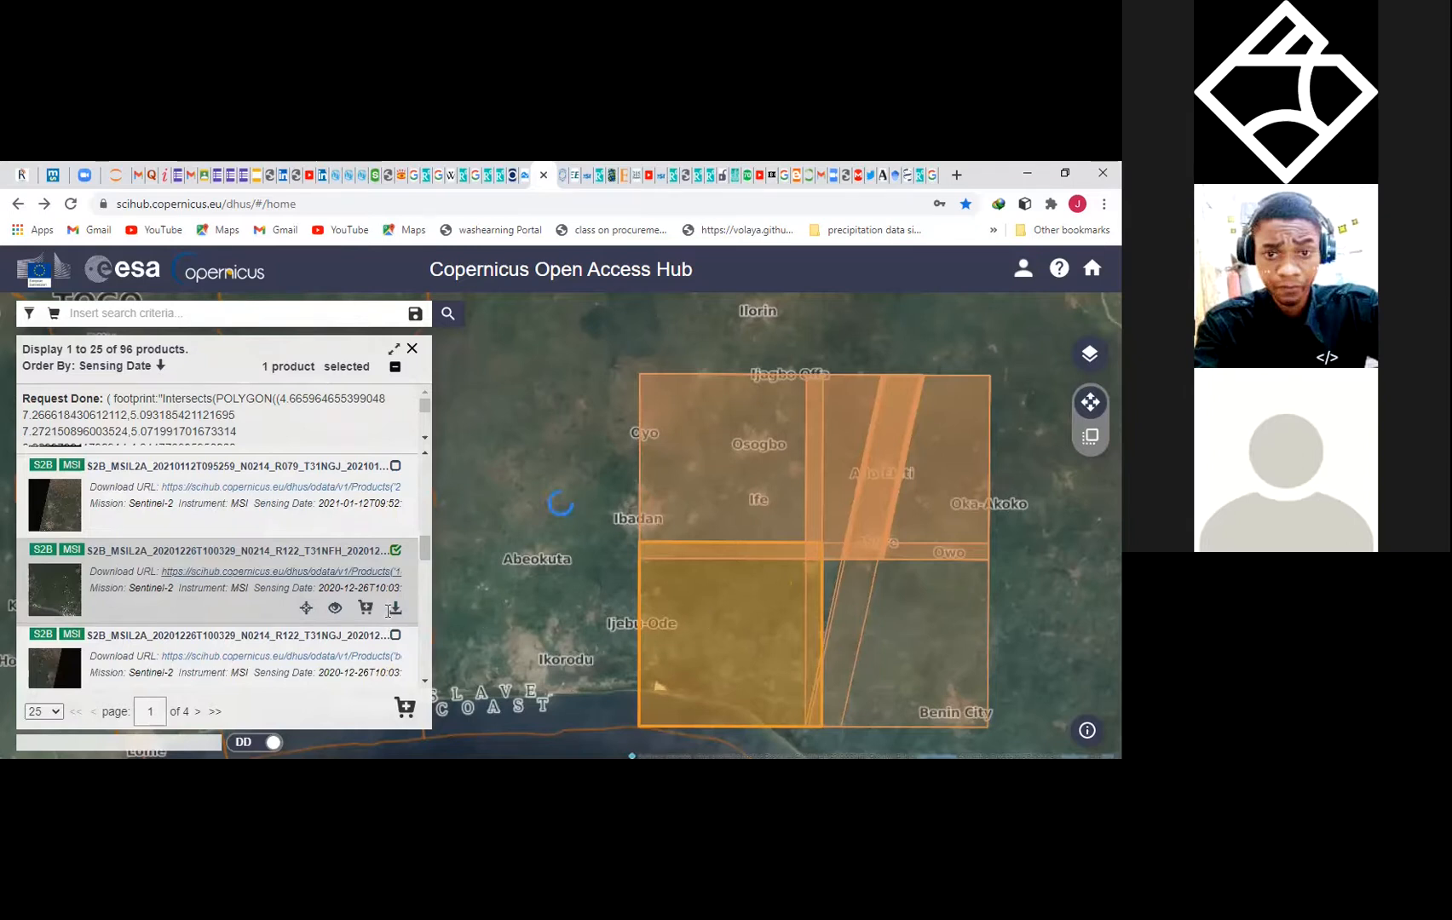
scroll(396, 553, "up", 1)
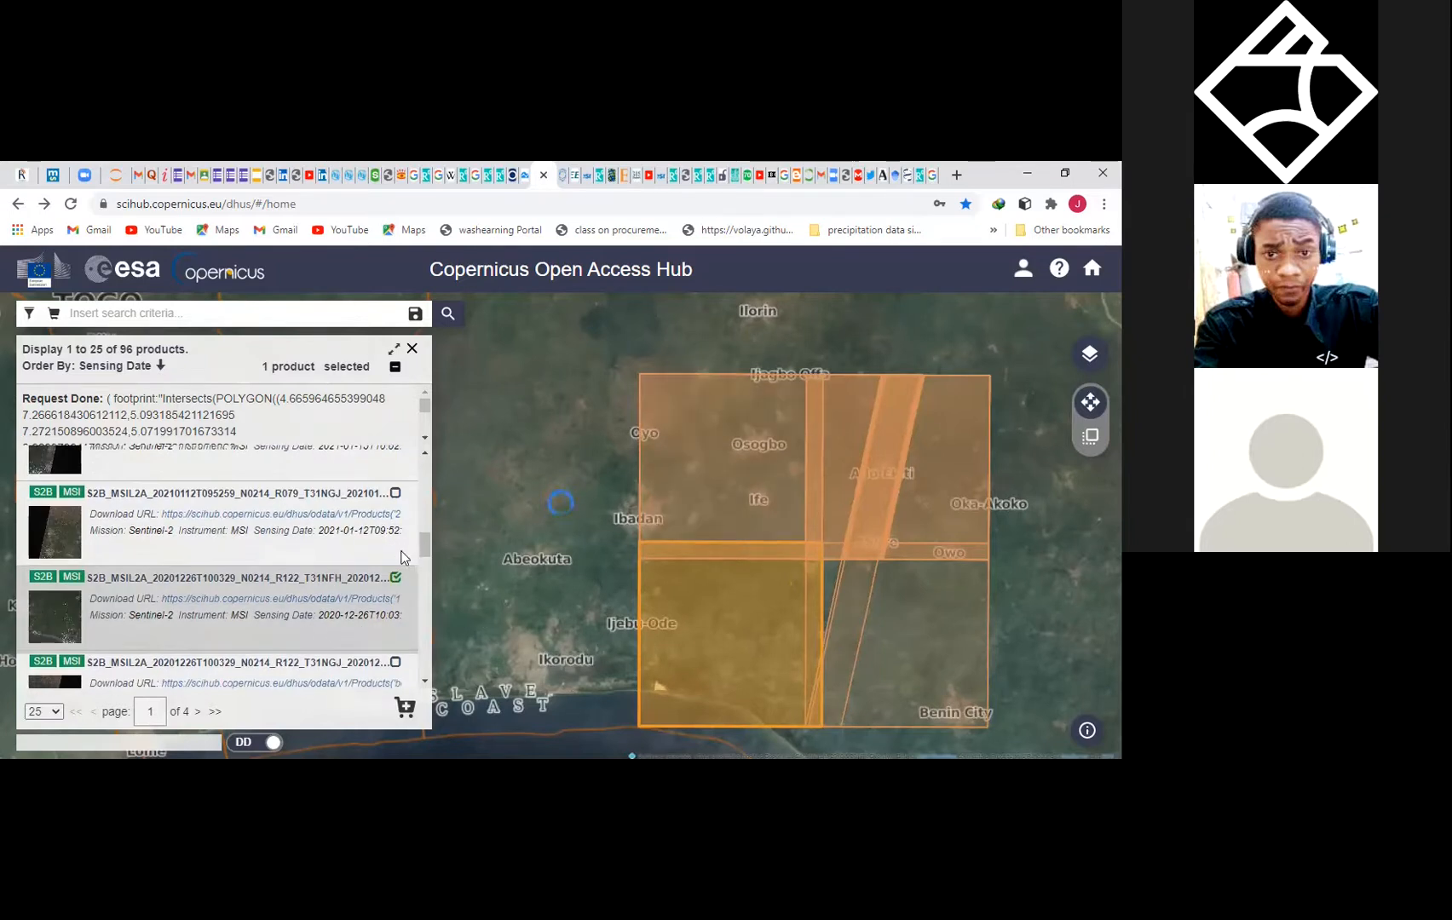
scroll(397, 552, "down", 1)
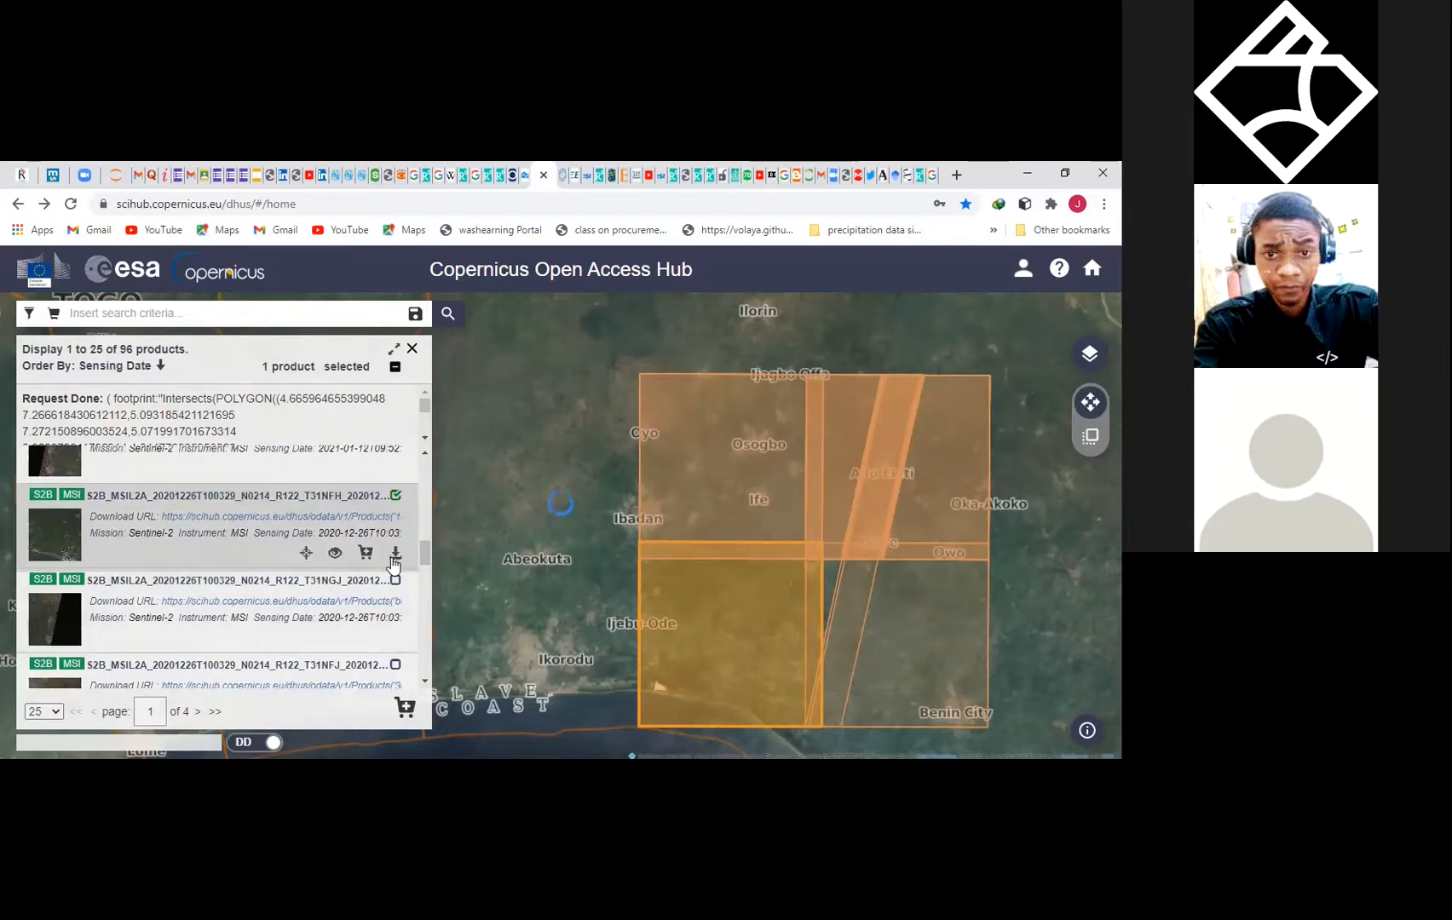